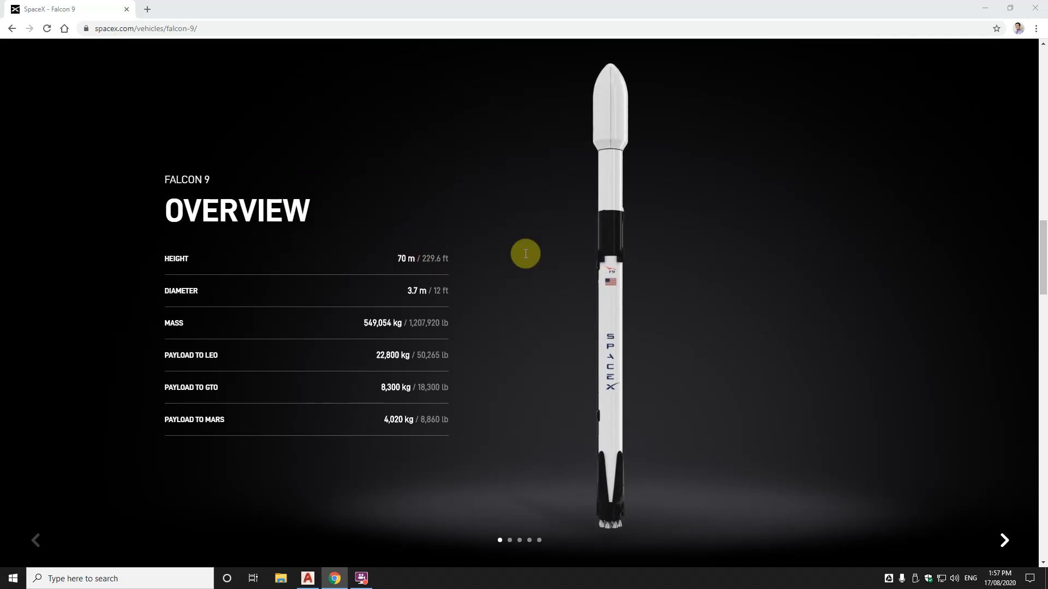
# Minimize Chrome to bring the empty AutoCAD rocket drawing back into view
pyautogui.click(985, 8)
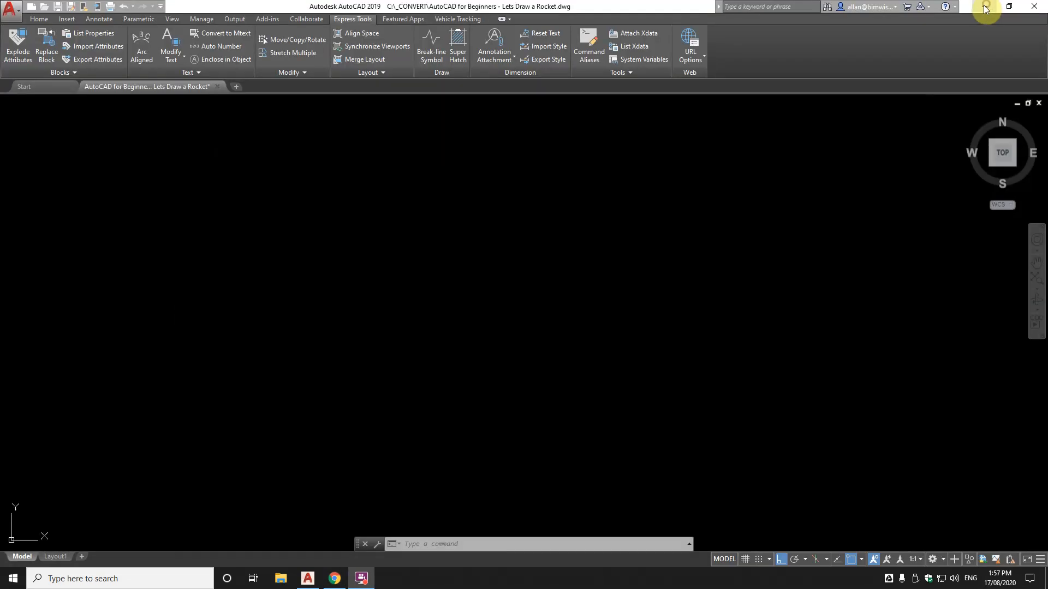
pyautogui.click(512, 290)
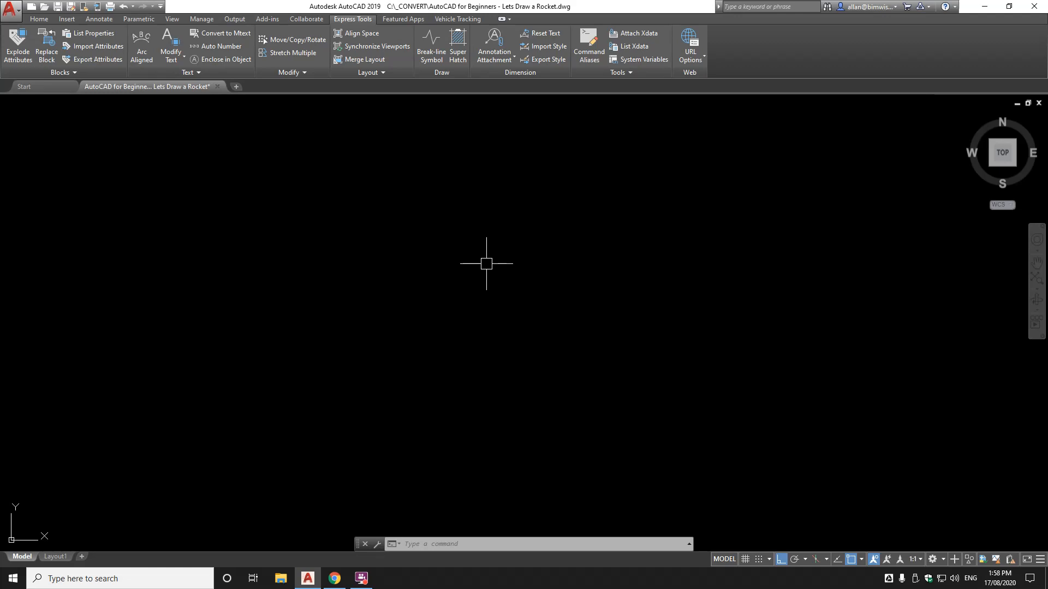
pyautogui.write('L')
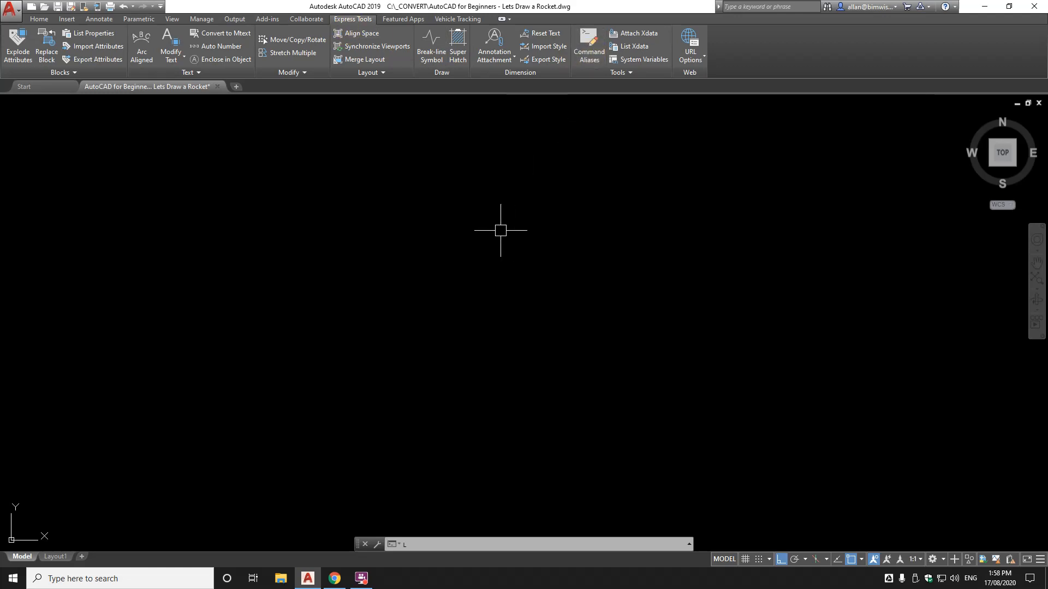
# Draw the rocket's 70-unit vertical side with Ortho on
pyautogui.press('Return')
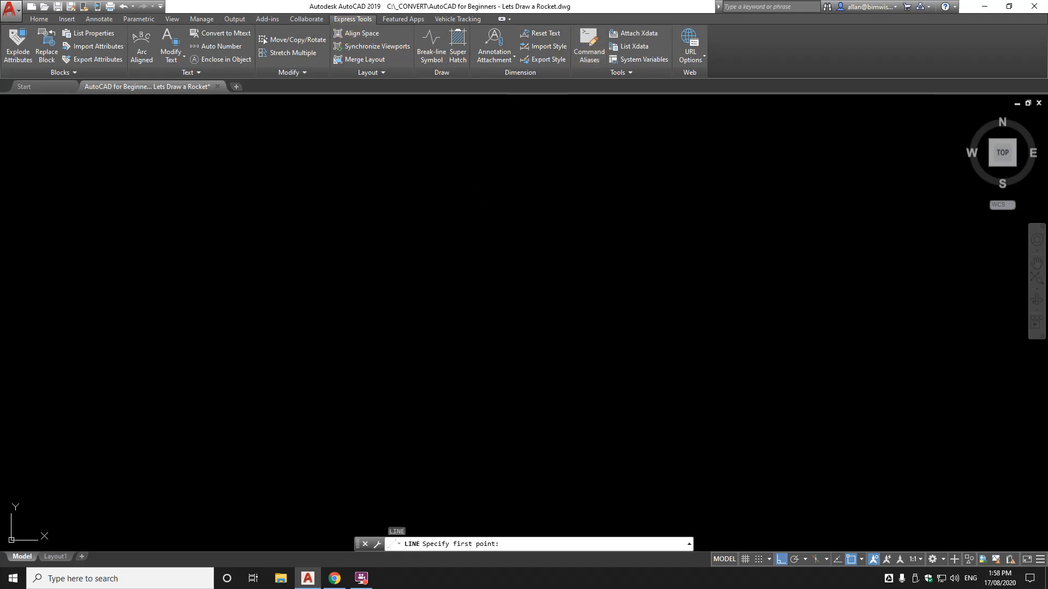
pyautogui.click(440, 173)
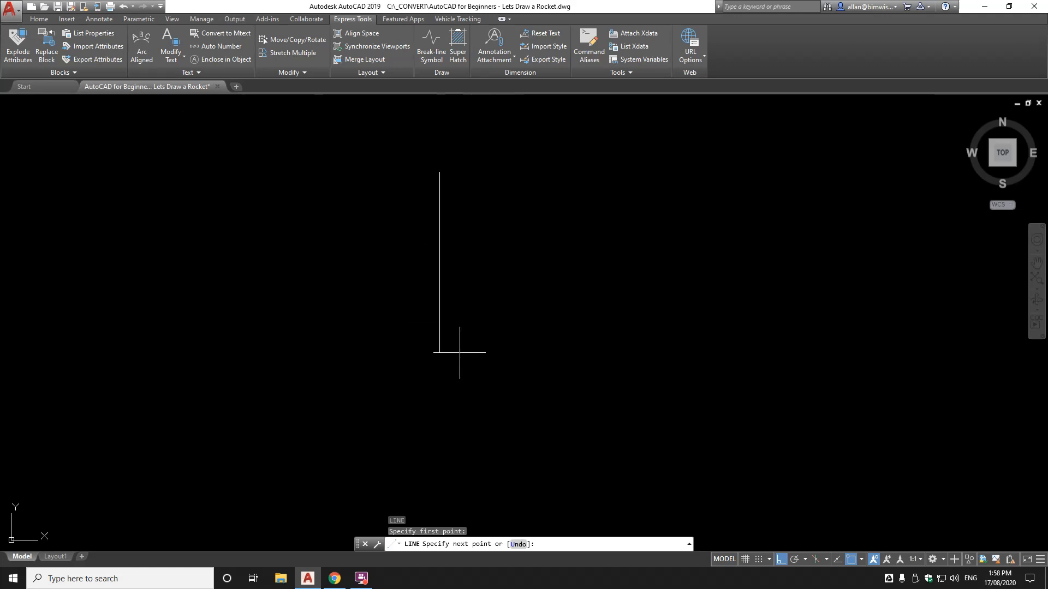
pyautogui.press('F8')
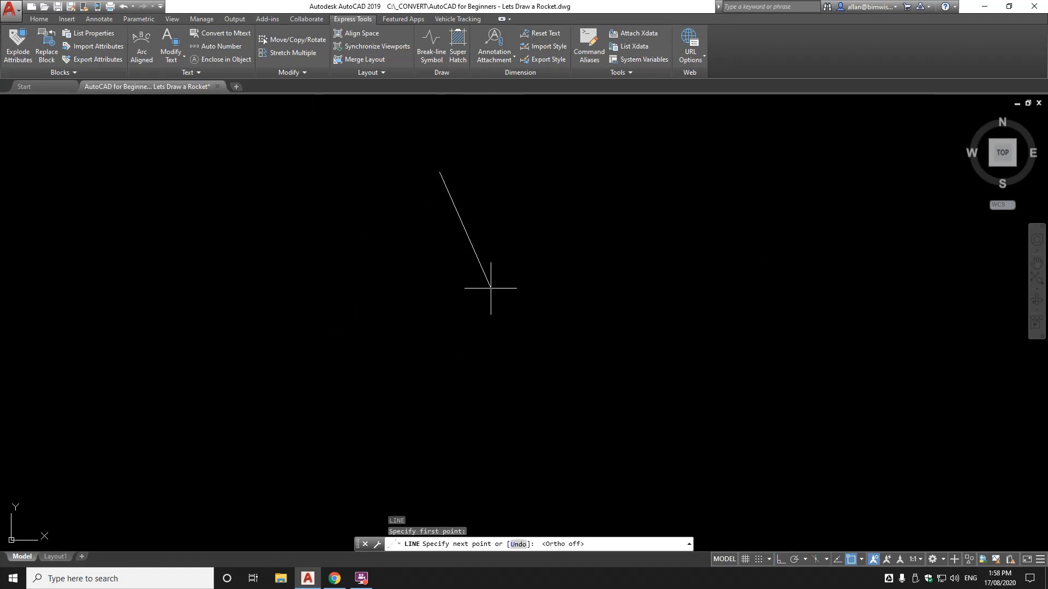
pyautogui.press('F8')
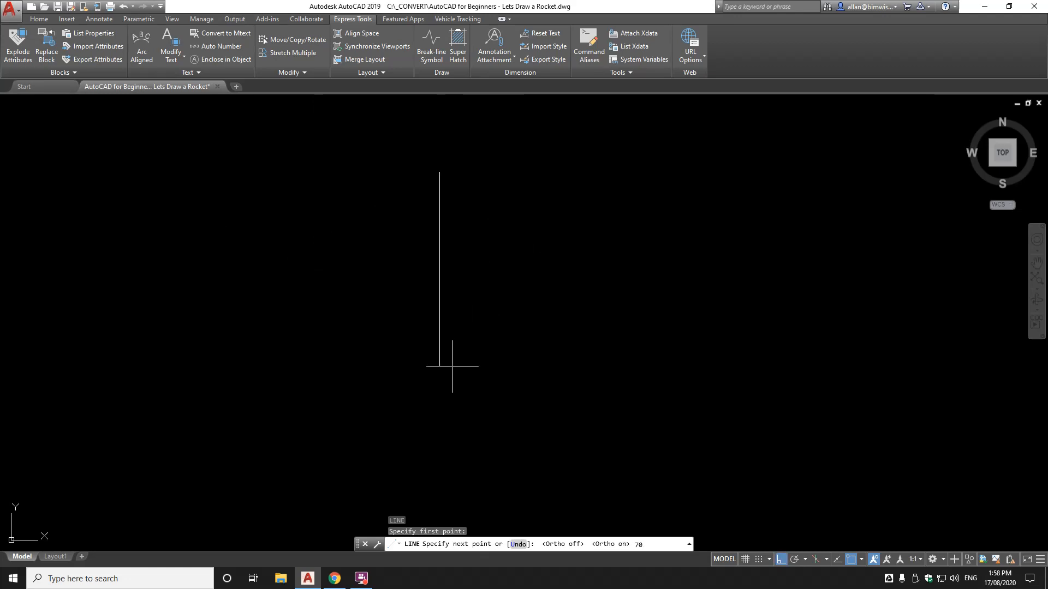
pyautogui.press('Return')
pyautogui.scroll(4, 452, 188)
pyautogui.moveTo(829, 450); pyautogui.dragTo(560, 261, button='middle')
pyautogui.scroll(7, 555, 483)
pyautogui.moveTo(618, 372); pyautogui.dragTo(528, 237, button='middle')
pyautogui.scroll(5, 494, 298)
pyautogui.moveTo(480, 200); pyautogui.dragTo(478, 361, button='middle')
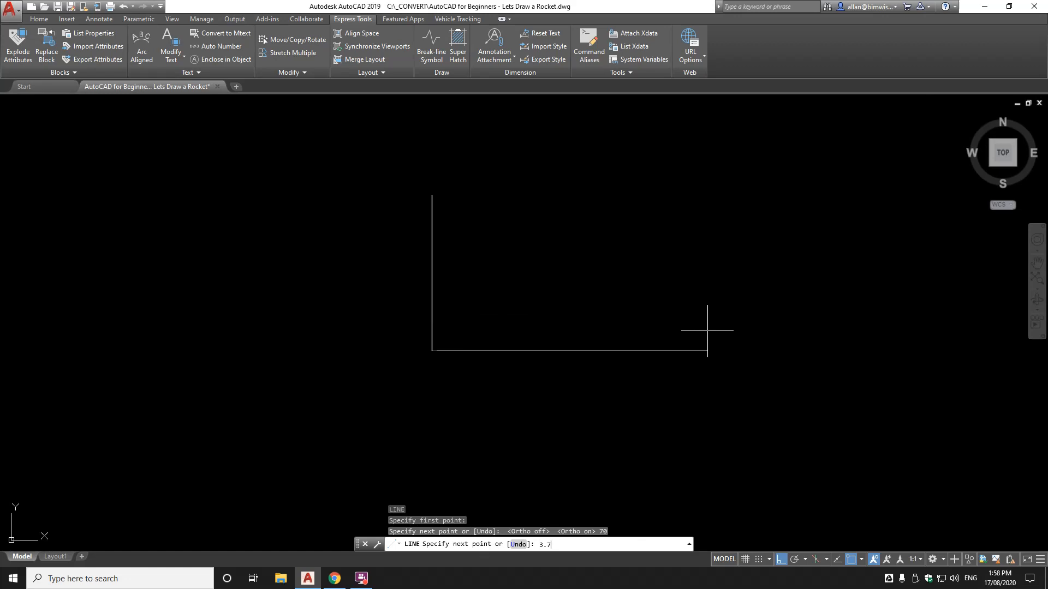
# Add a 3.7-unit horizontal base line from the side's lower end
pyautogui.press('Return')
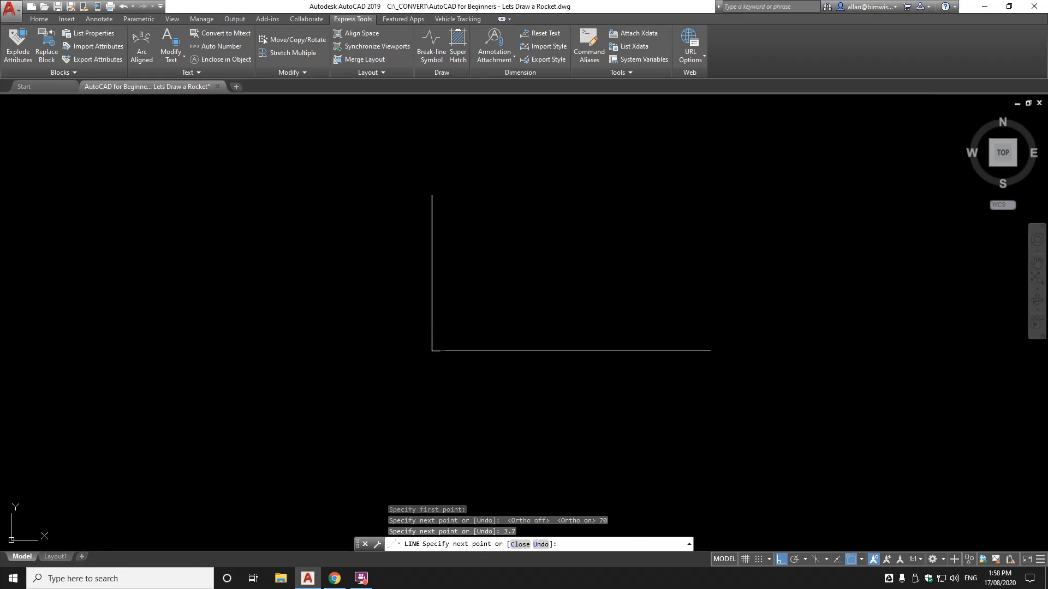
pyautogui.press('Return')
pyautogui.scroll(3, 439, 352)
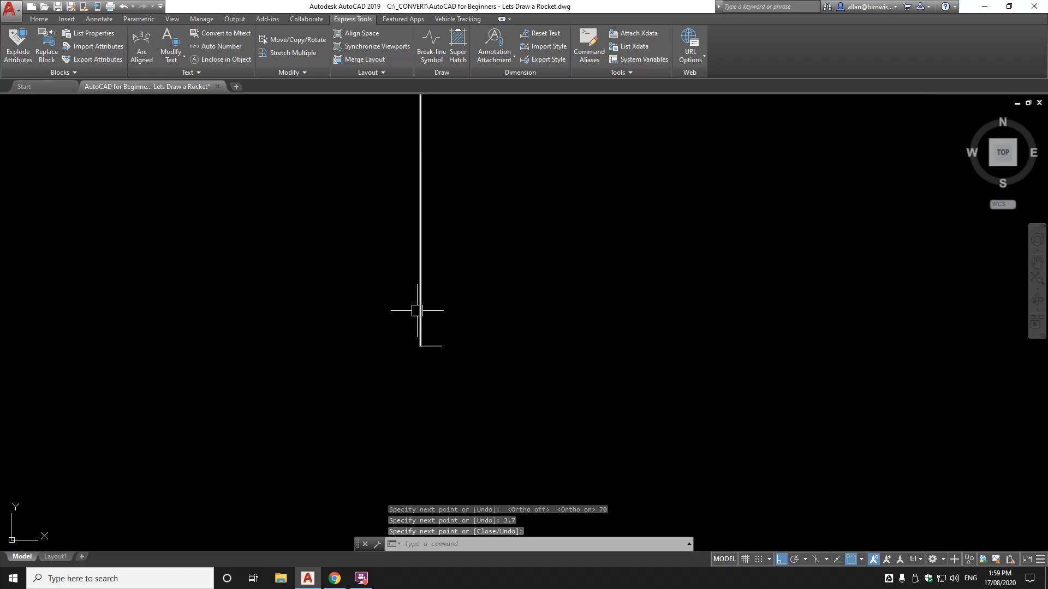
pyautogui.scroll(-3, 449, 338)
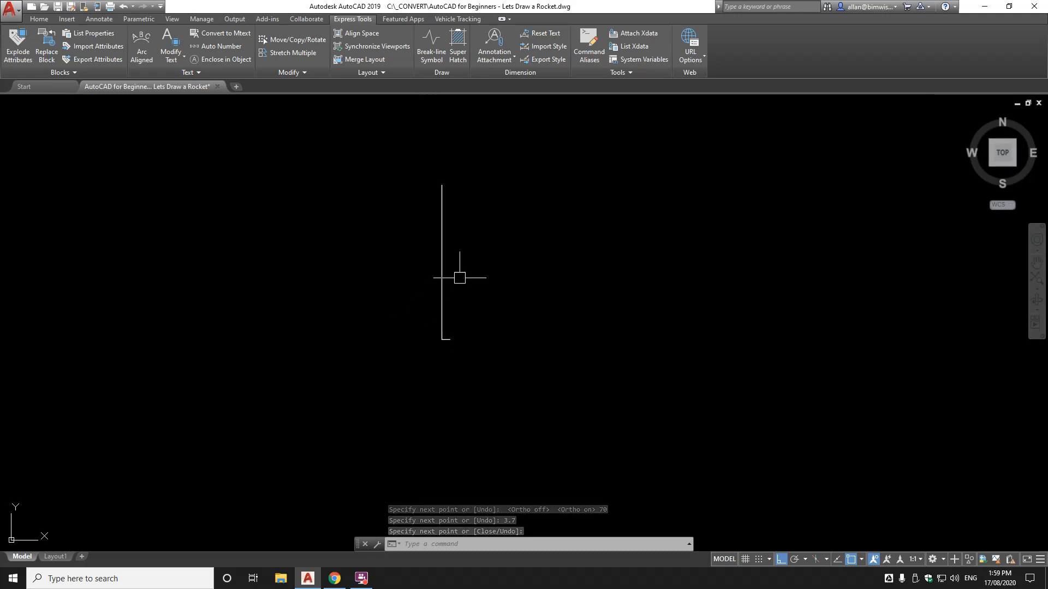
pyautogui.scroll(5, 449, 341)
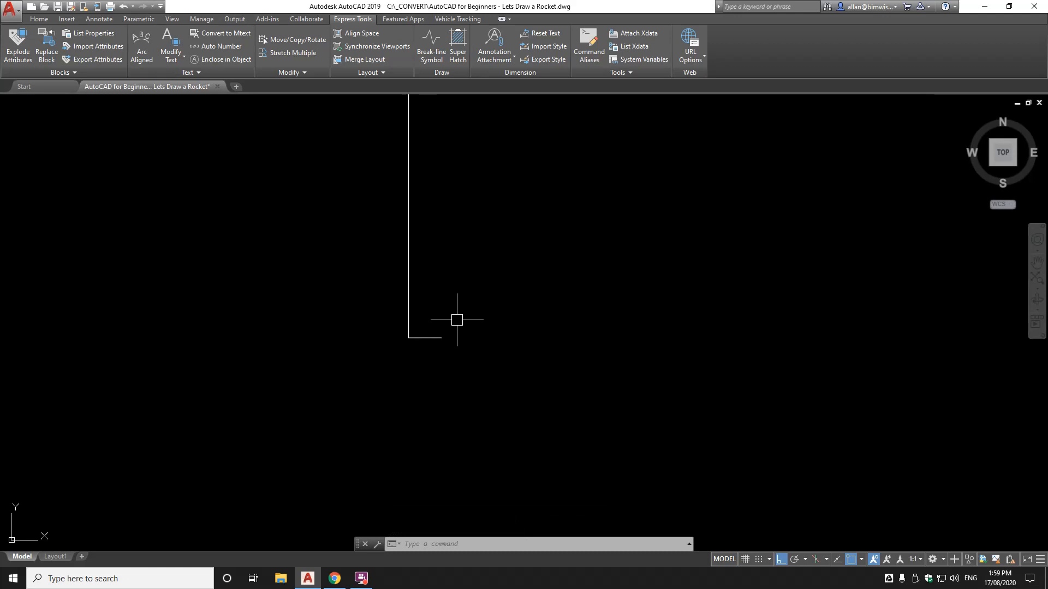
# Begin copying the vertical side, then cancel the misplaced first attempt
pyautogui.write('COPY')
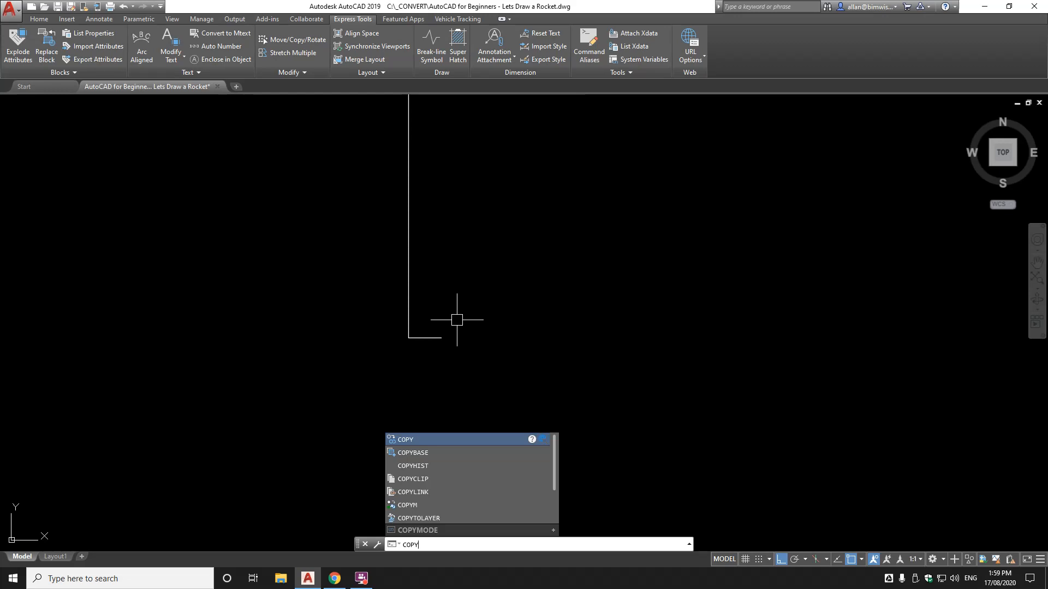
pyautogui.press('Return')
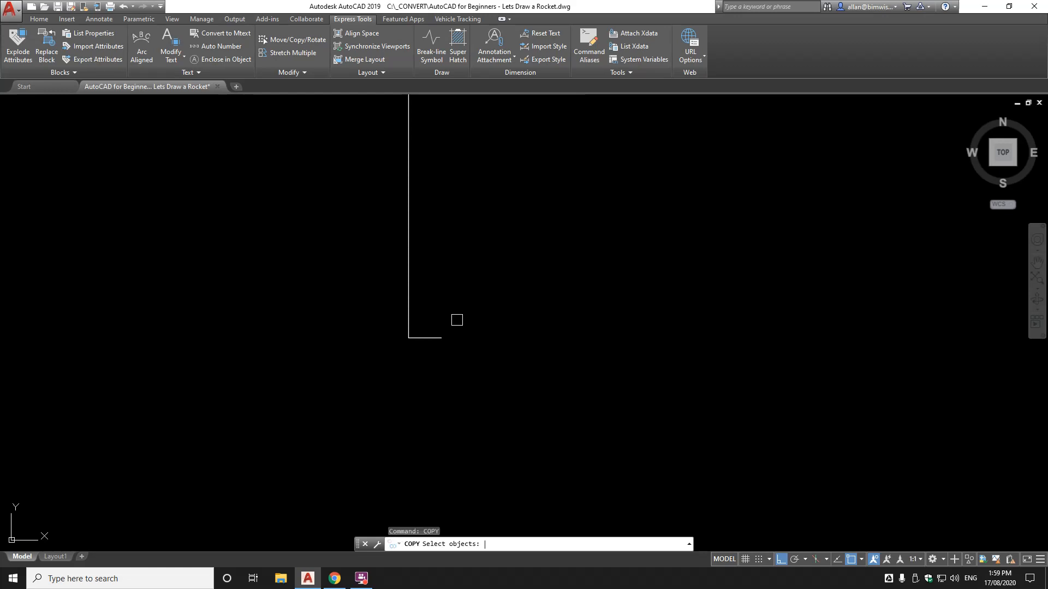
pyautogui.click(408, 298)
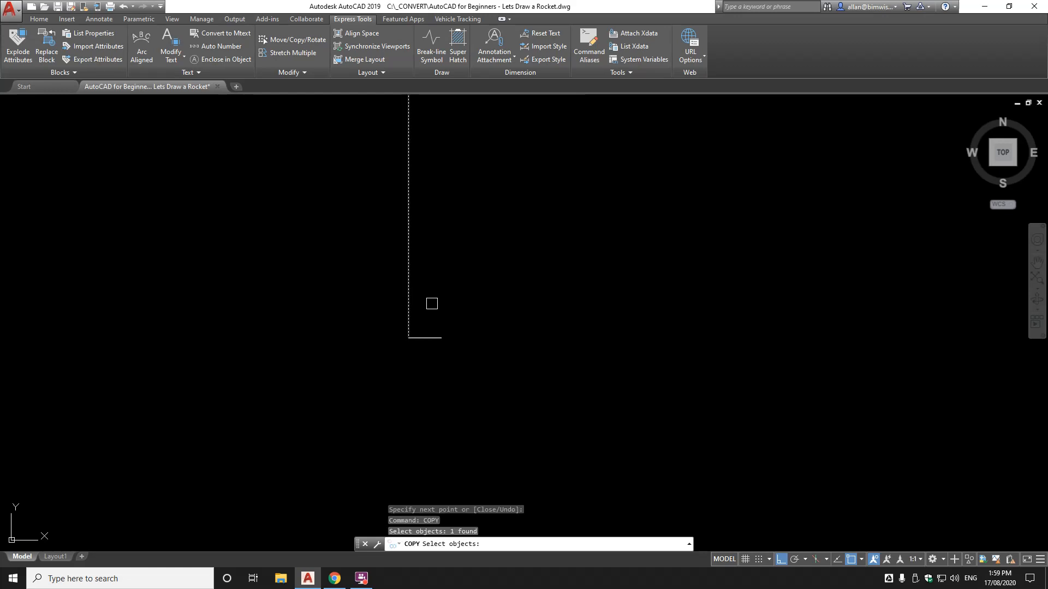
pyautogui.press('Return')
pyautogui.scroll(6, 444, 360)
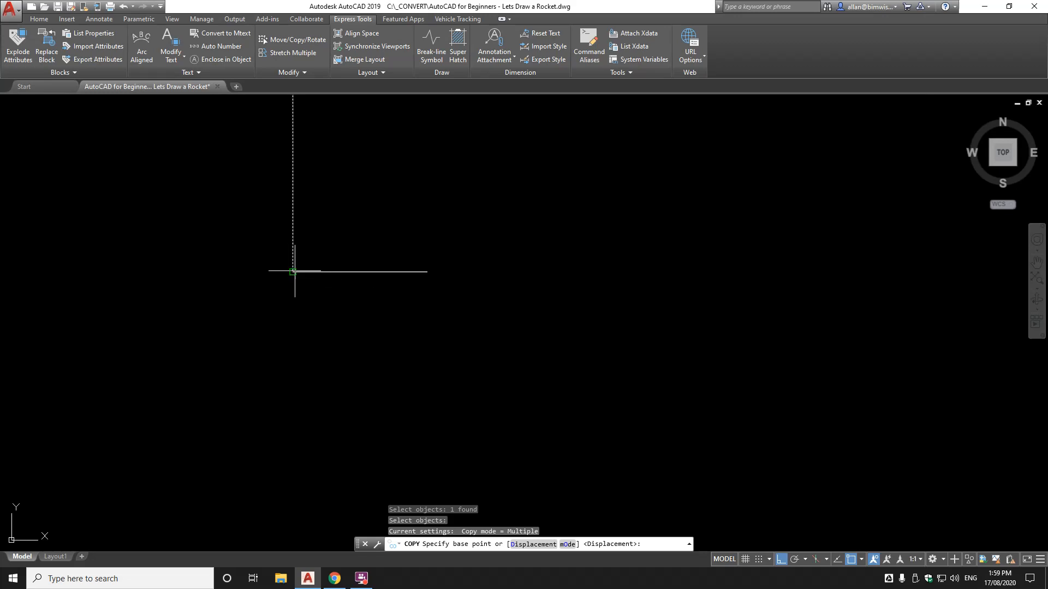
pyautogui.scroll(6, 295, 270)
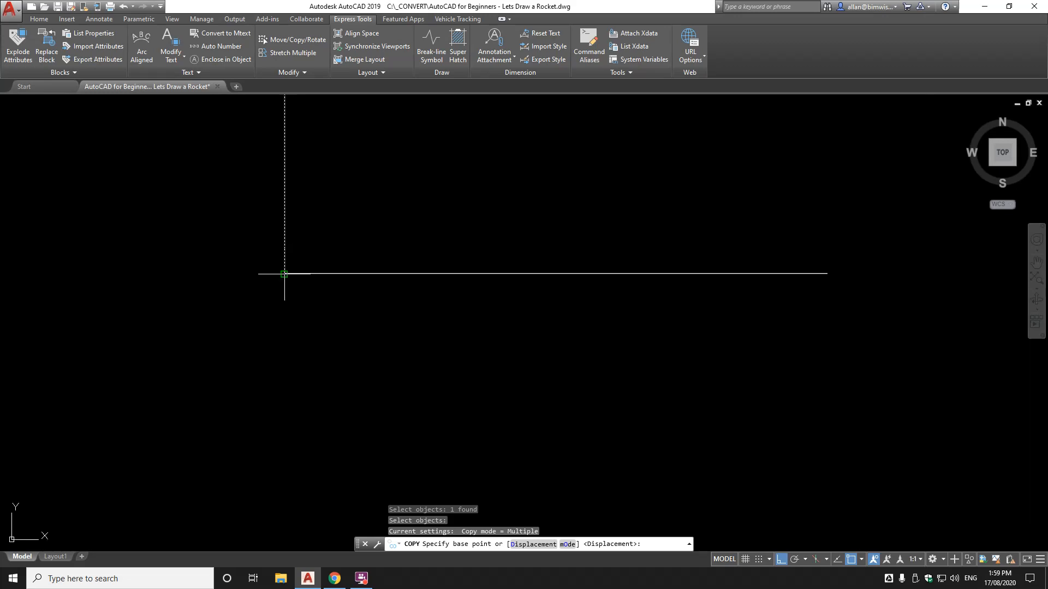
pyautogui.press('F8')
pyautogui.keyDown('shift'); pyautogui.rightClick(285, 275); pyautogui.keyUp('shift')
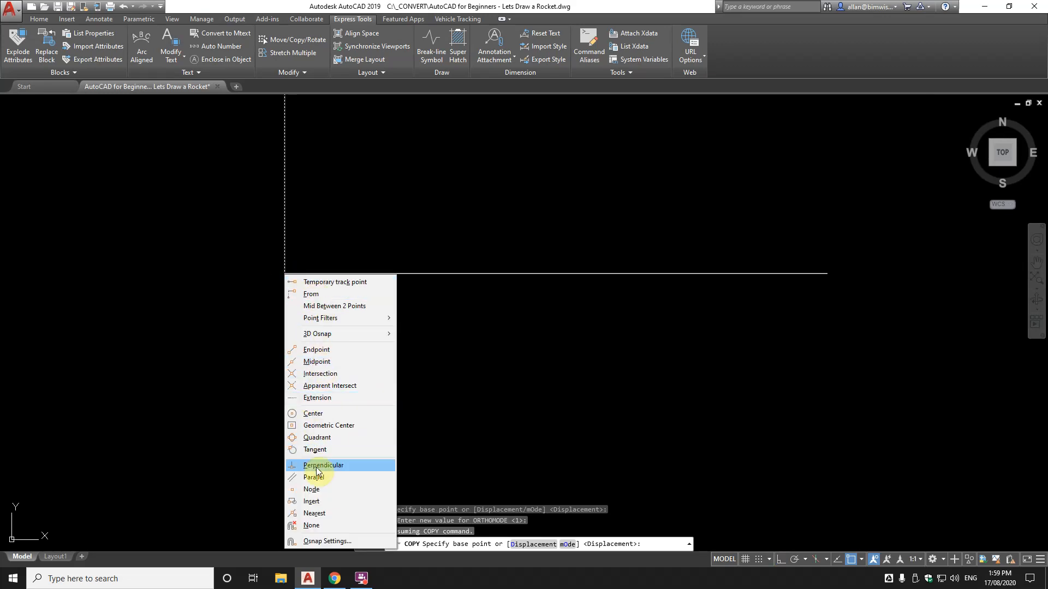
pyautogui.click(448, 334)
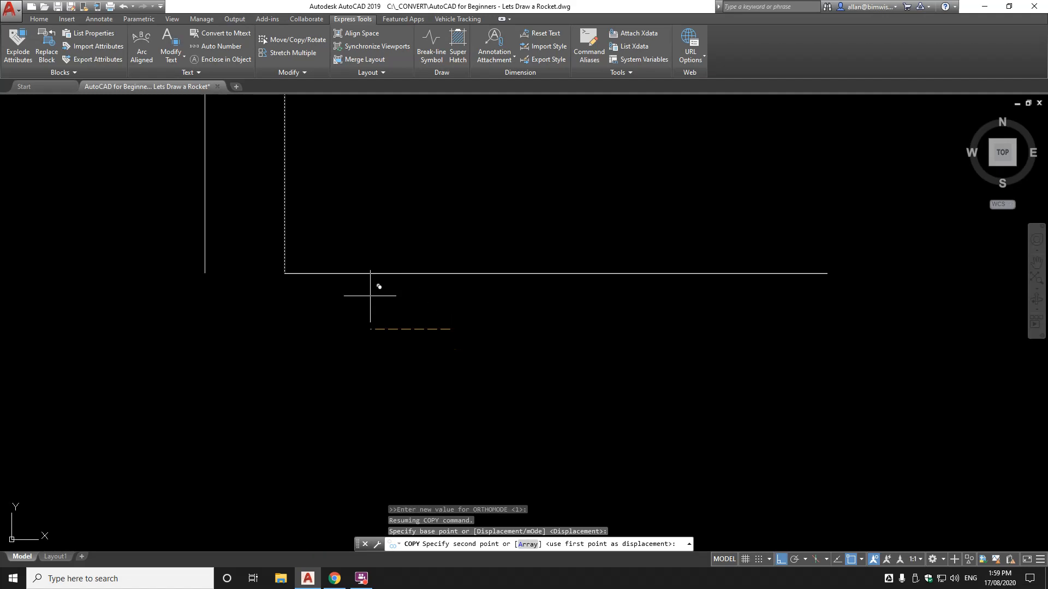
pyautogui.press('Escape')
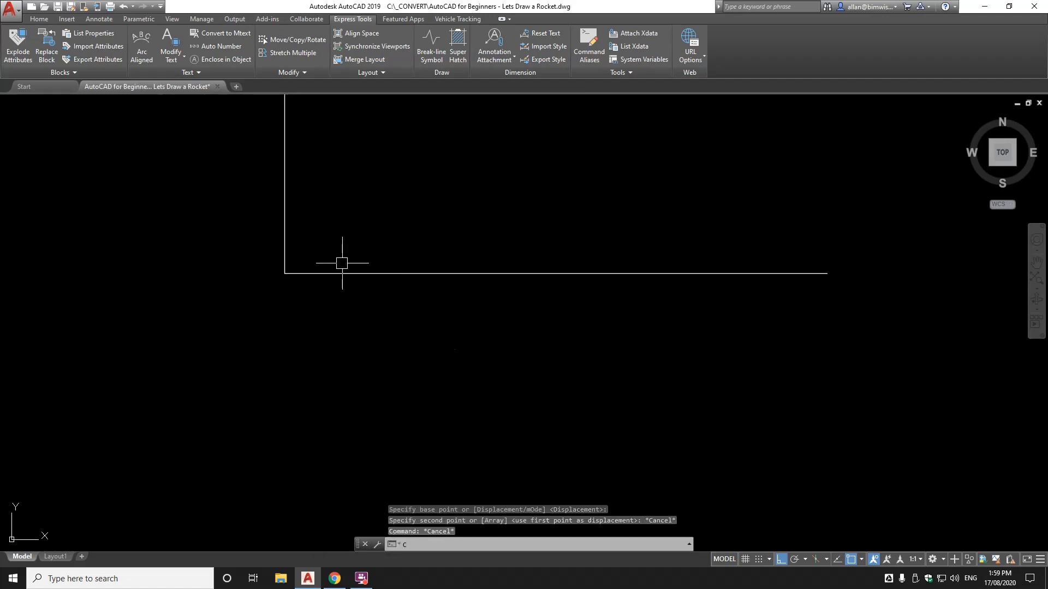
# Copy the vertical side from its bottom endpoint to the base line's right end
pyautogui.write('c')
pyautogui.press('Return')
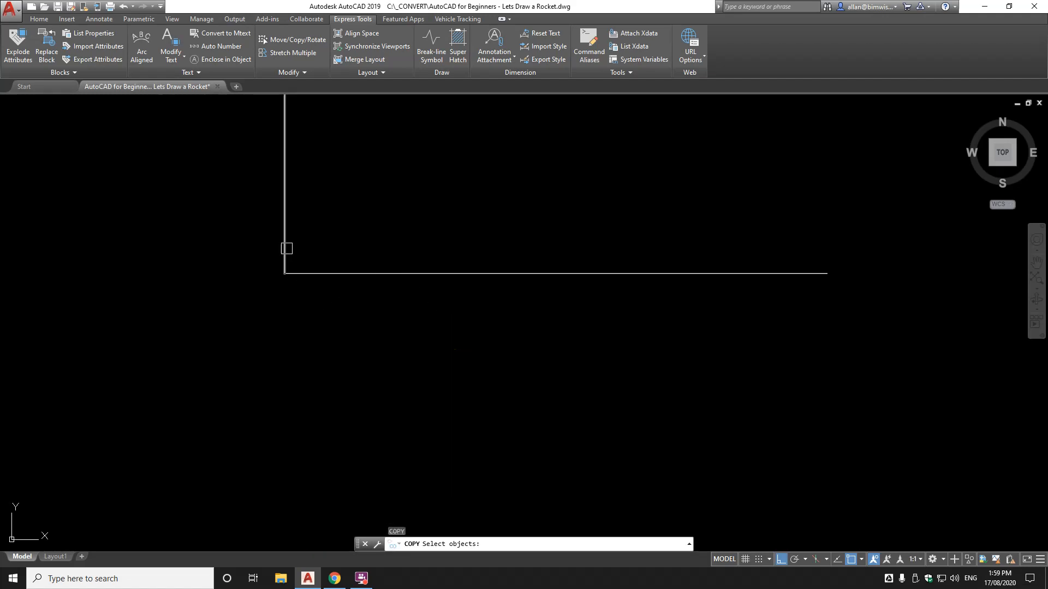
pyautogui.click(285, 243)
pyautogui.press('Return')
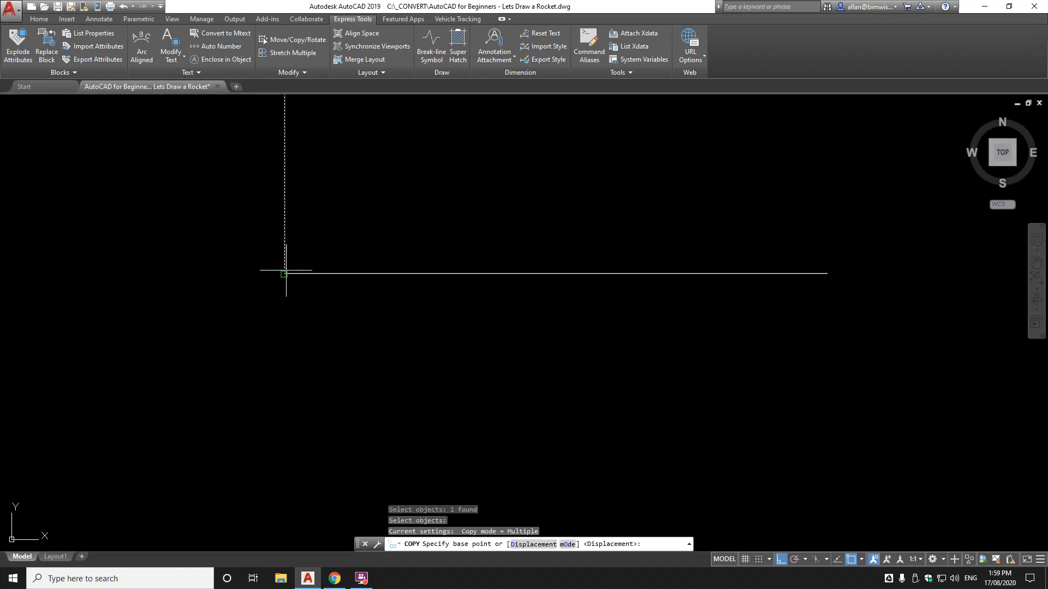
pyautogui.click(284, 273)
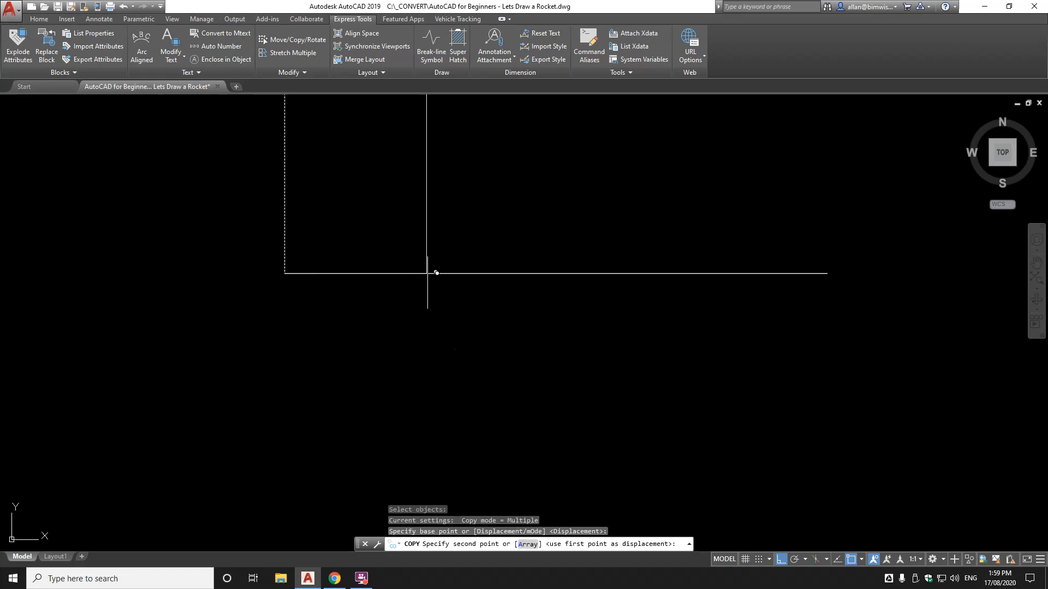
pyautogui.click(828, 274)
pyautogui.scroll(-5, 881, 295)
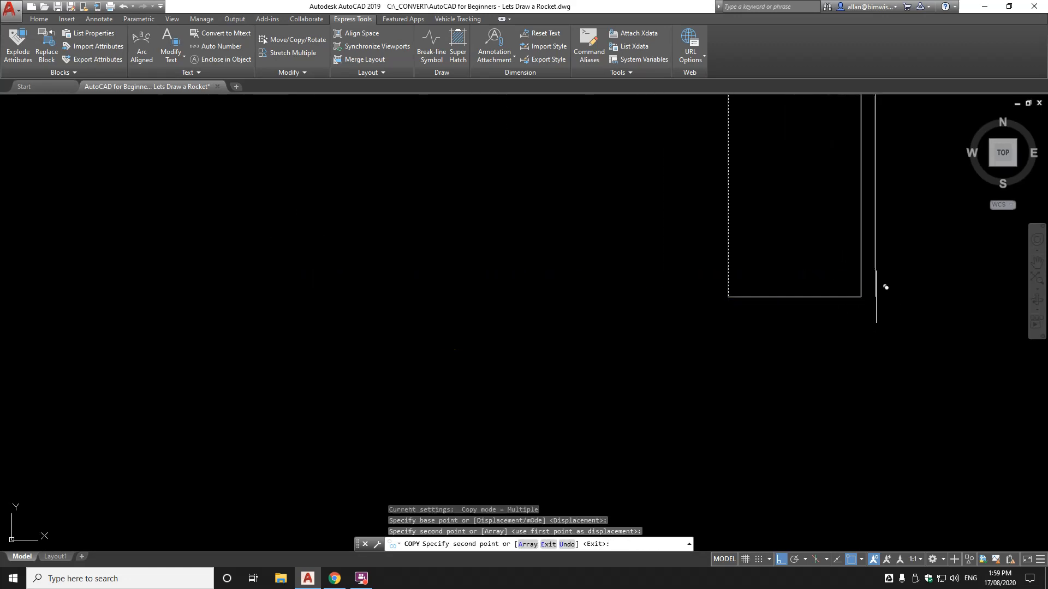
pyautogui.press('Escape')
pyautogui.moveTo(817, 288)
pyautogui.mouseDown(button='middle')
pyautogui.moveTo(635, 283)
pyautogui.moveTo(269, 217)
pyautogui.moveTo(375, 276)
pyautogui.mouseUp(button='middle')
pyautogui.scroll(2, 633, 282)
pyautogui.scroll(2, 669, 281)
pyautogui.scroll(-2, 270, 221)
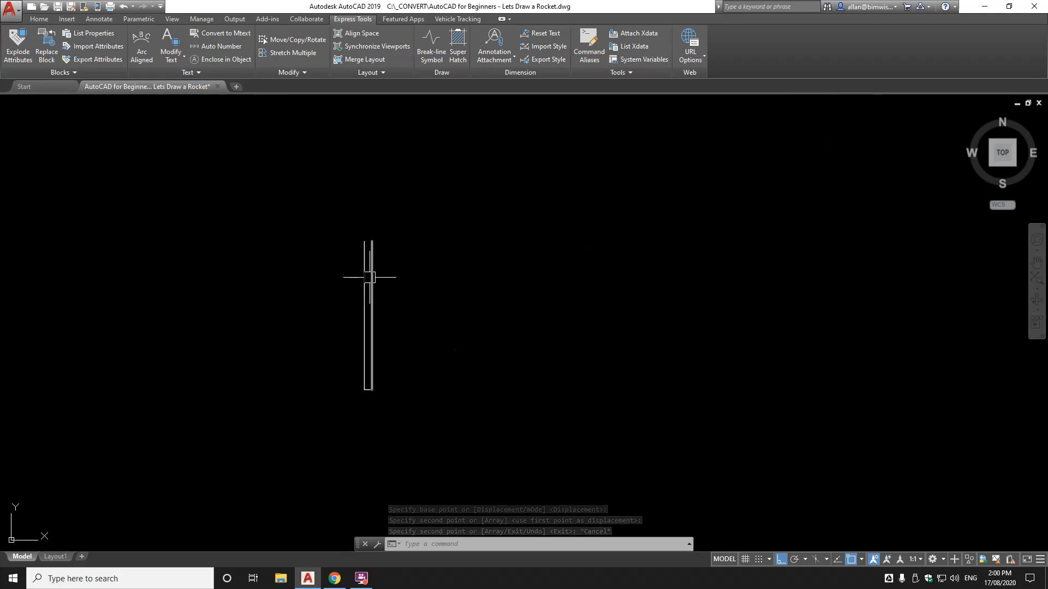
# Zoom to extents so the whole rocket body rectangle fits the view
pyautogui.scroll(6, 360, 334)
pyautogui.scroll(4, 381, 353)
pyautogui.middleClick(382, 355)
pyautogui.scroll(-6, 380, 352)
pyautogui.scroll(10, 372, 322)
pyautogui.scroll(-3, 414, 350)
pyautogui.scroll(4, 574, 369)
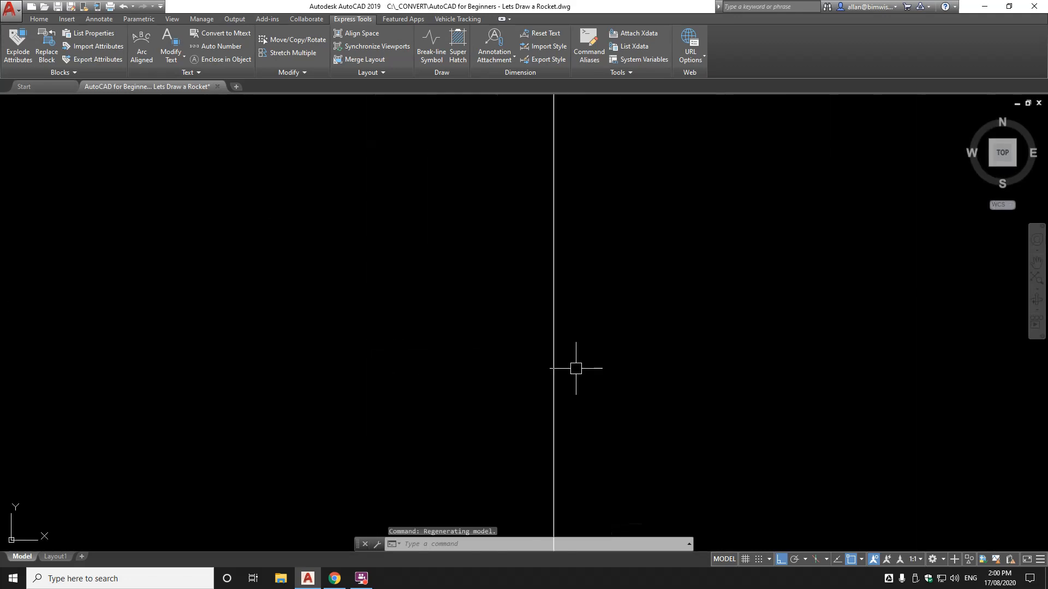
pyautogui.write('z')
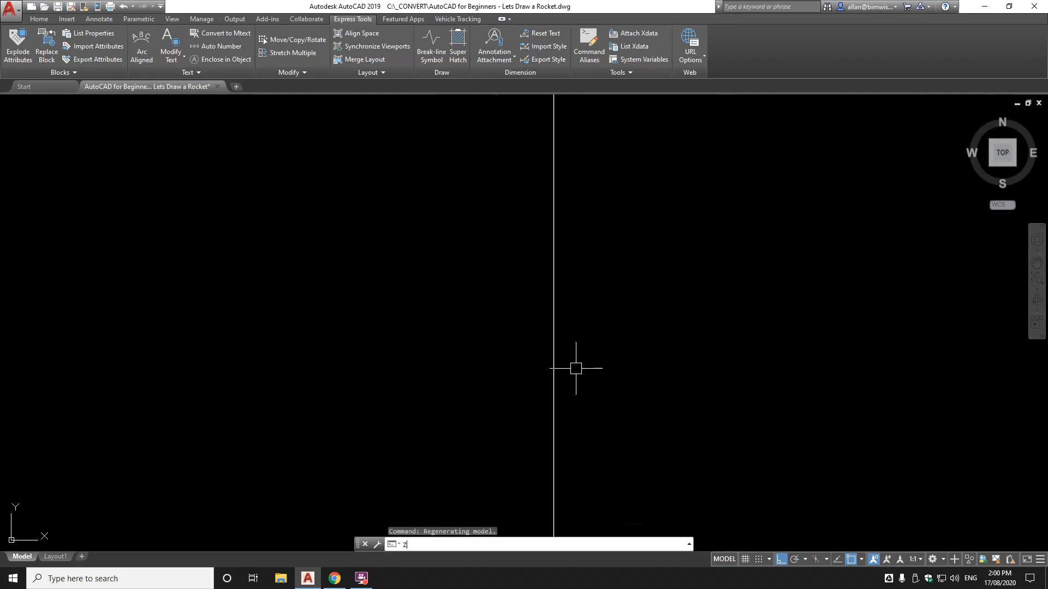
pyautogui.press('Return')
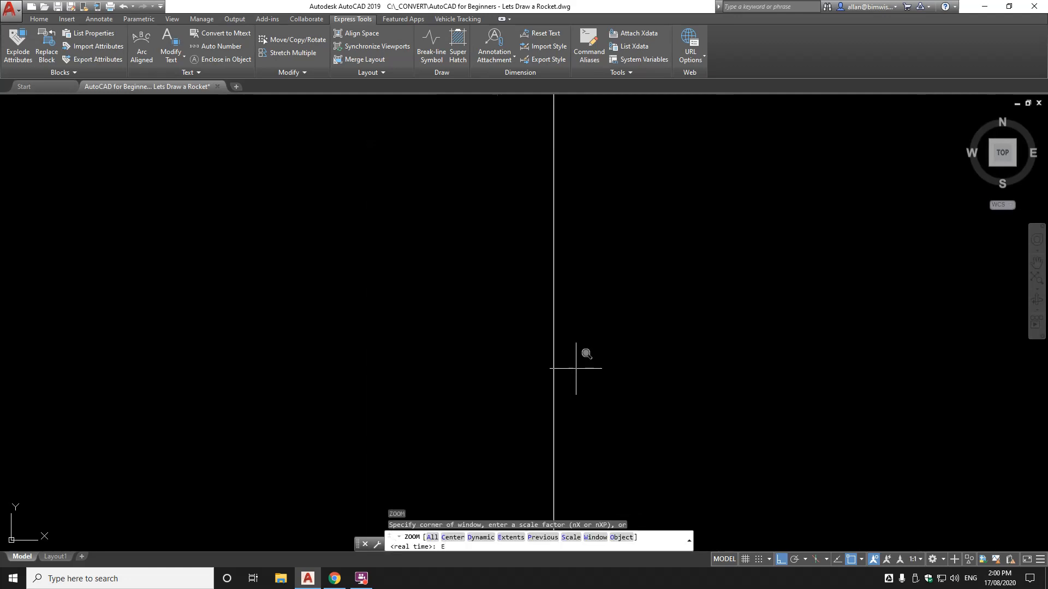
pyautogui.write('E')
pyautogui.press('Return')
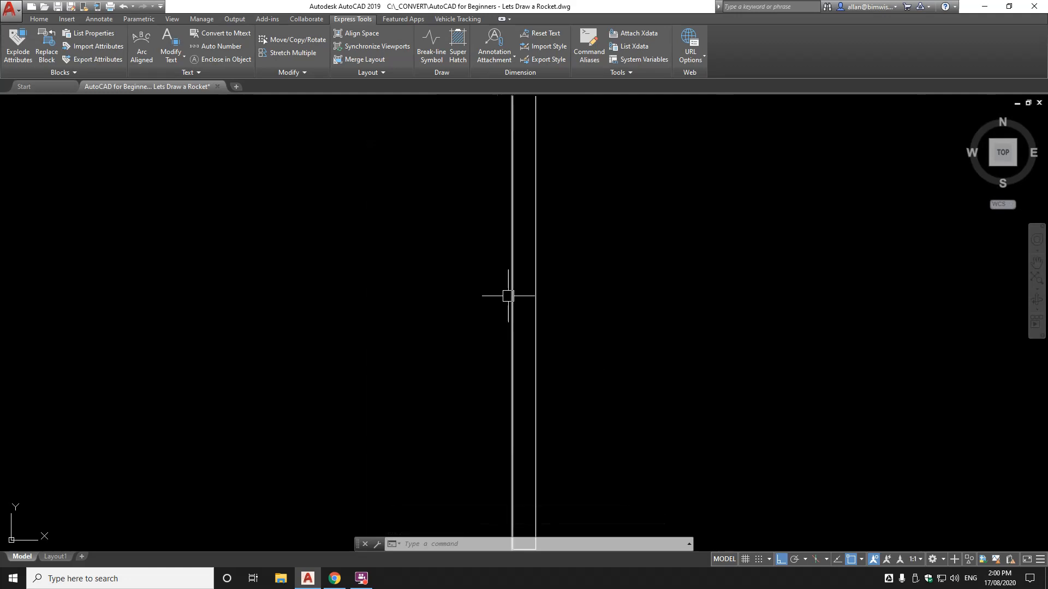
pyautogui.scroll(-8, 508, 295)
pyautogui.scroll(7, 509, 292)
pyautogui.scroll(-5, 508, 290)
pyautogui.scroll(5, 508, 290)
pyautogui.scroll(-3, 509, 290)
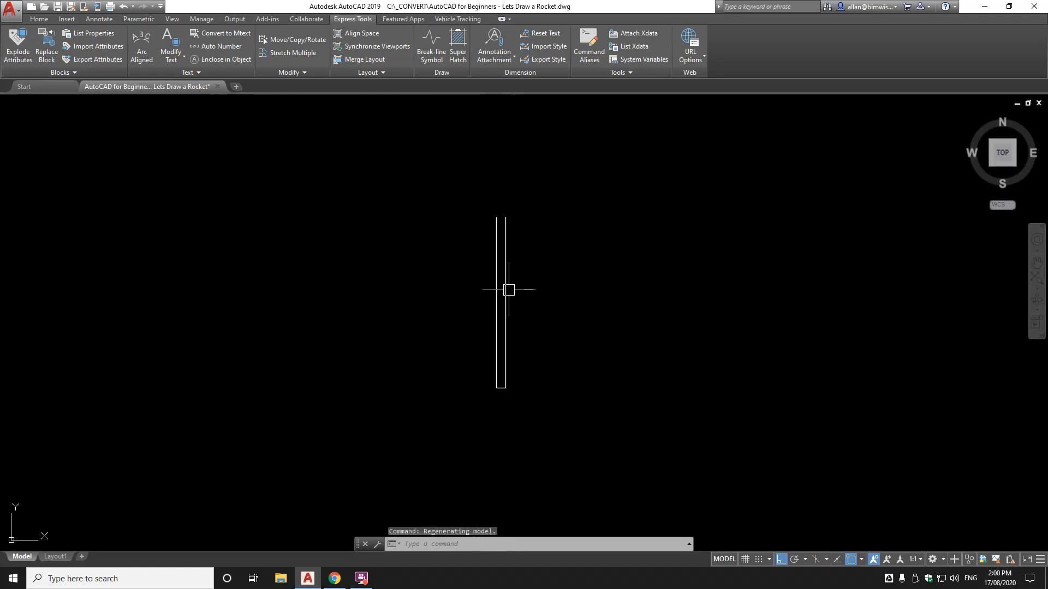
pyautogui.moveTo(553, 286); pyautogui.dragTo(505, 295, button='middle')
pyautogui.moveTo(279, 284)
pyautogui.mouseDown(button='middle')
pyautogui.moveTo(650, 272)
pyautogui.moveTo(652, 286)
pyautogui.mouseUp(button='middle')
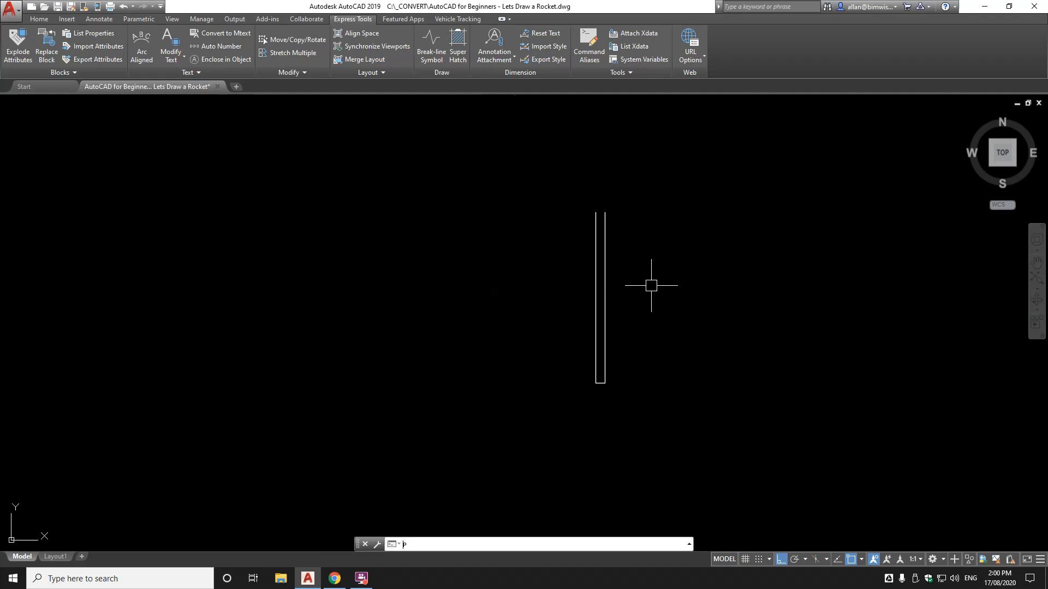
# Pan the body back to centre, then window-zoom on the top of both walls
pyautogui.press('Return')
pyautogui.moveTo(650, 286); pyautogui.dragTo(480, 267)
pyautogui.scroll(2, 479, 266)
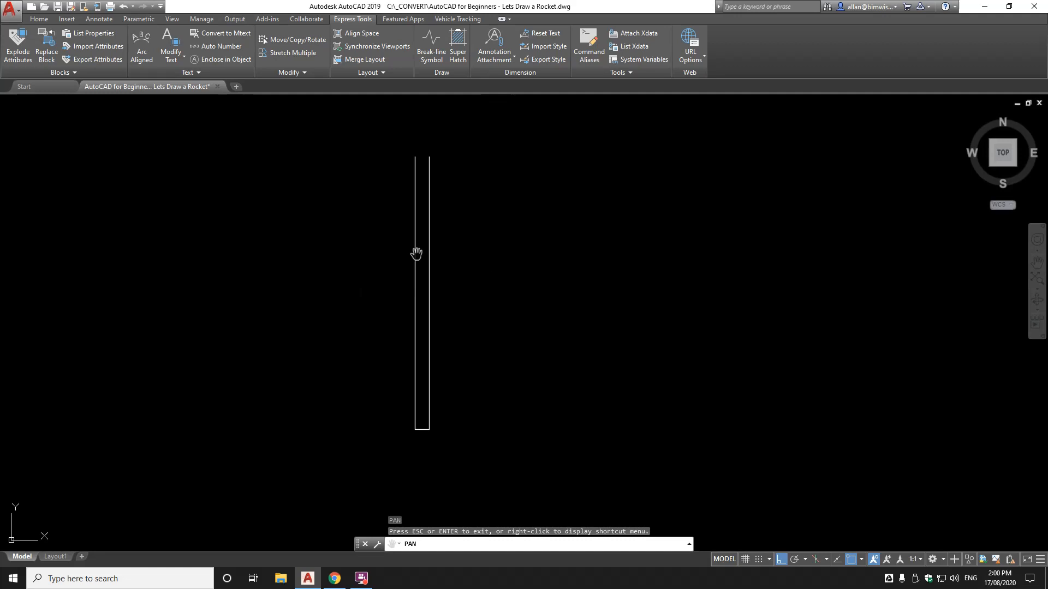
pyautogui.scroll(-5, 446, 206)
pyautogui.scroll(8, 445, 207)
pyautogui.scroll(-6, 446, 206)
pyautogui.scroll(6, 446, 205)
pyautogui.scroll(-6, 446, 206)
pyautogui.scroll(3, 446, 207)
pyautogui.rightClick(450, 206)
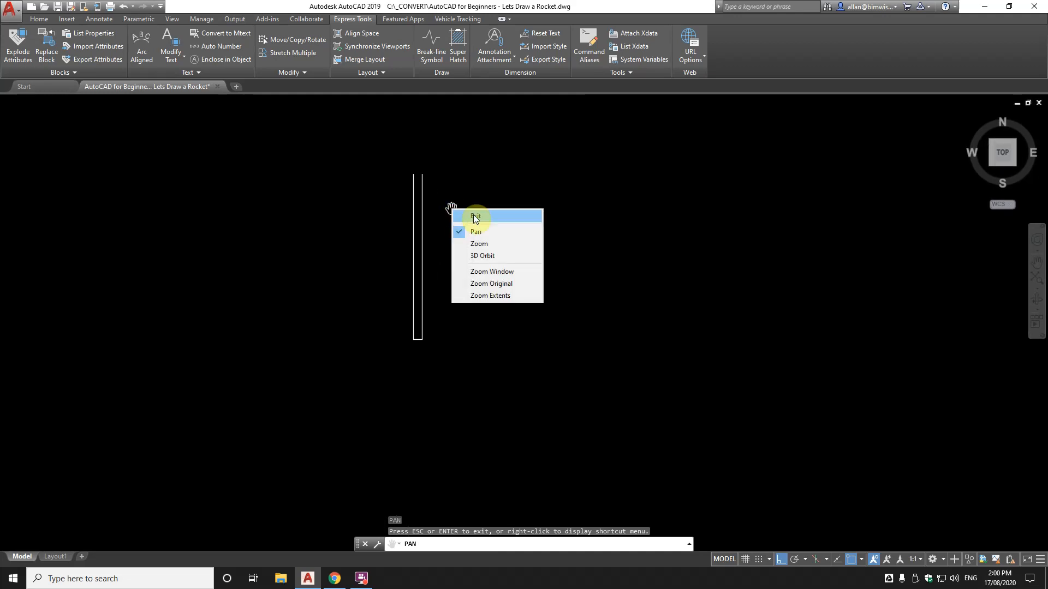
pyautogui.click(472, 214)
pyautogui.write('z')
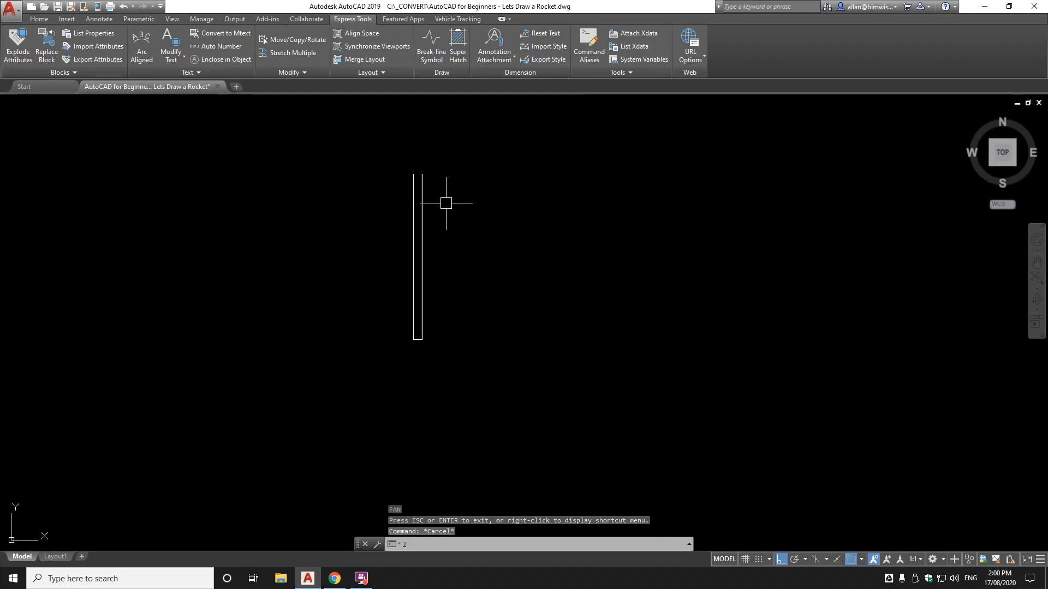
pyautogui.press('Return')
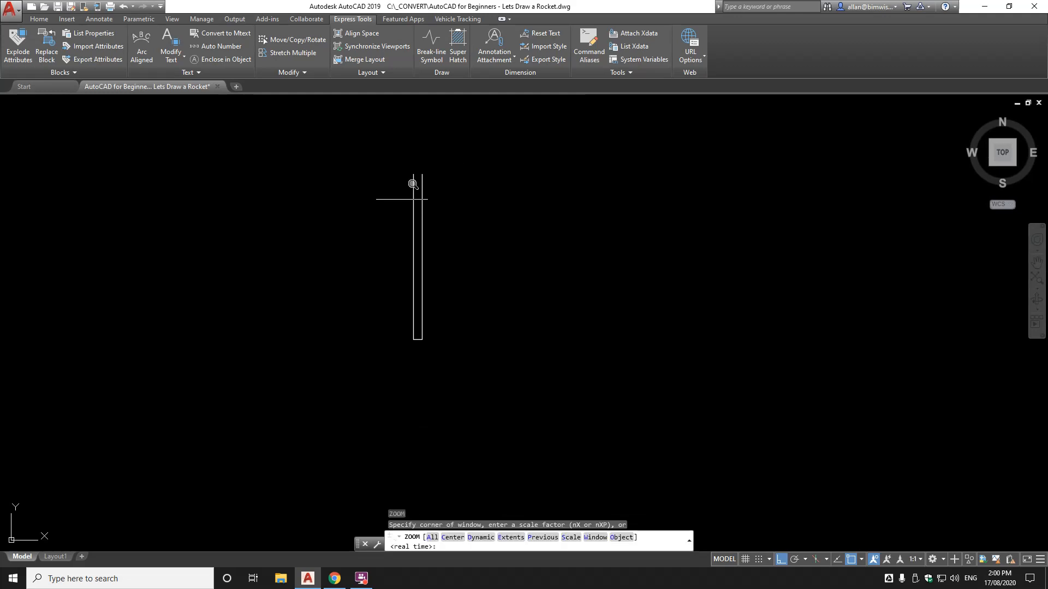
pyautogui.click(376, 168)
pyautogui.click(455, 223)
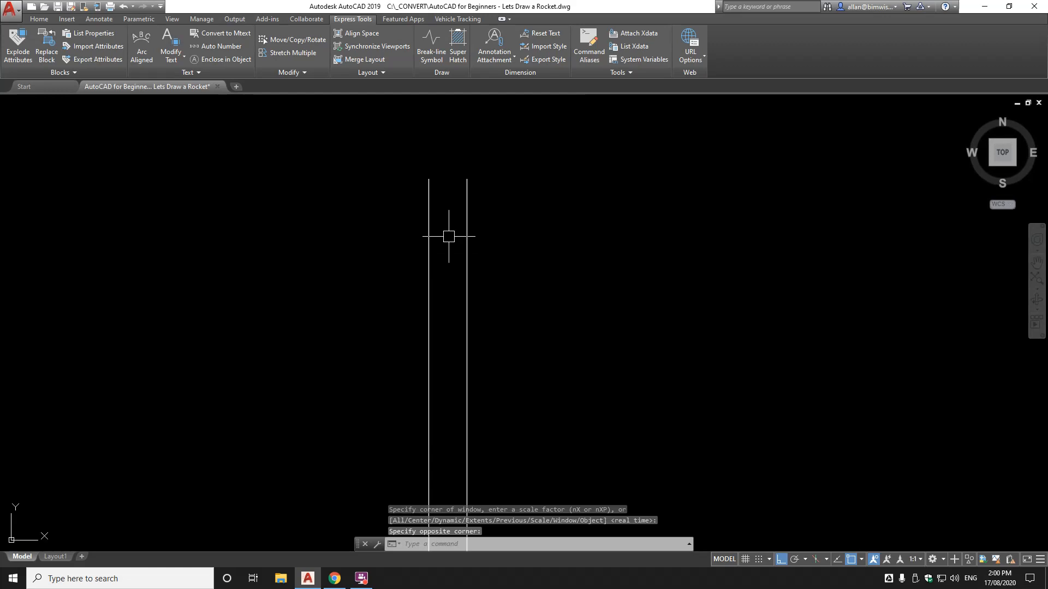
pyautogui.scroll(5, 444, 213)
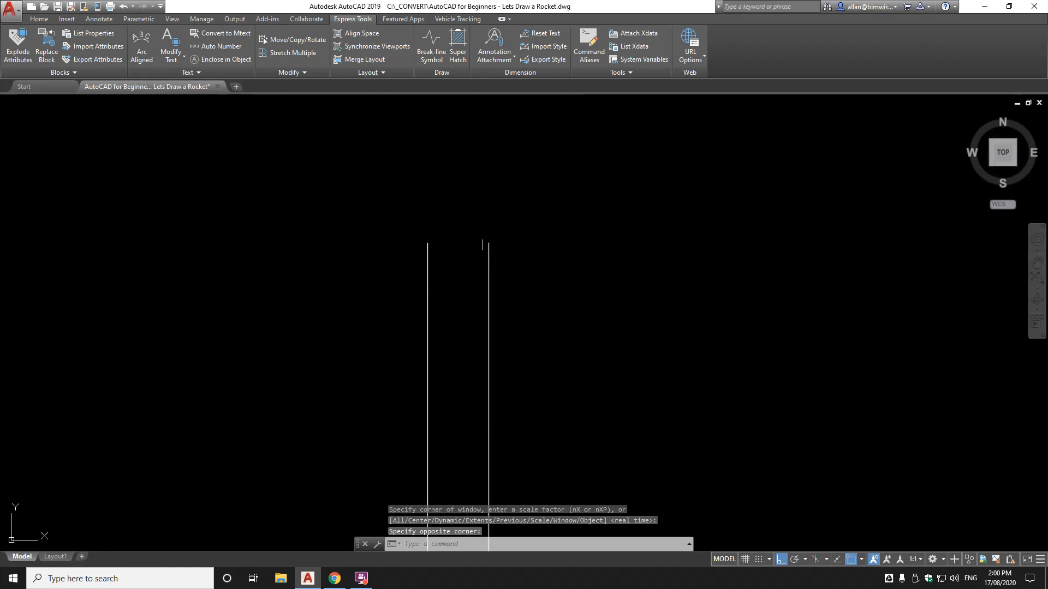
# Draw the top edge joining the upper ends of the left and right walls
pyautogui.write('l')
pyautogui.press('Return')
pyautogui.click(428, 243)
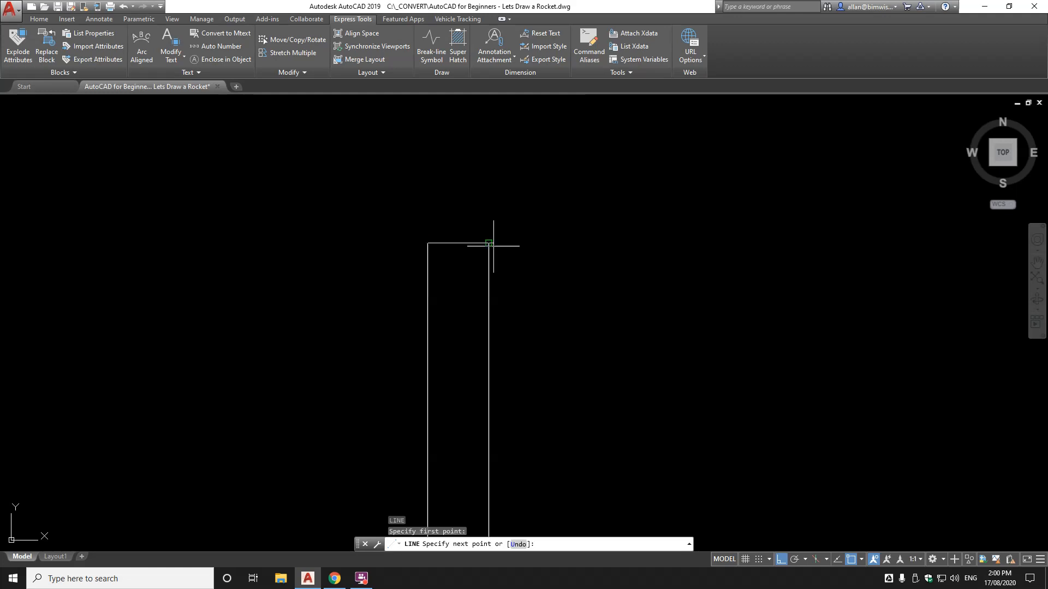
pyautogui.click(489, 242)
pyautogui.press('Return')
pyautogui.scroll(4, 475, 237)
pyautogui.scroll(-8, 474, 244)
pyautogui.scroll(6, 461, 243)
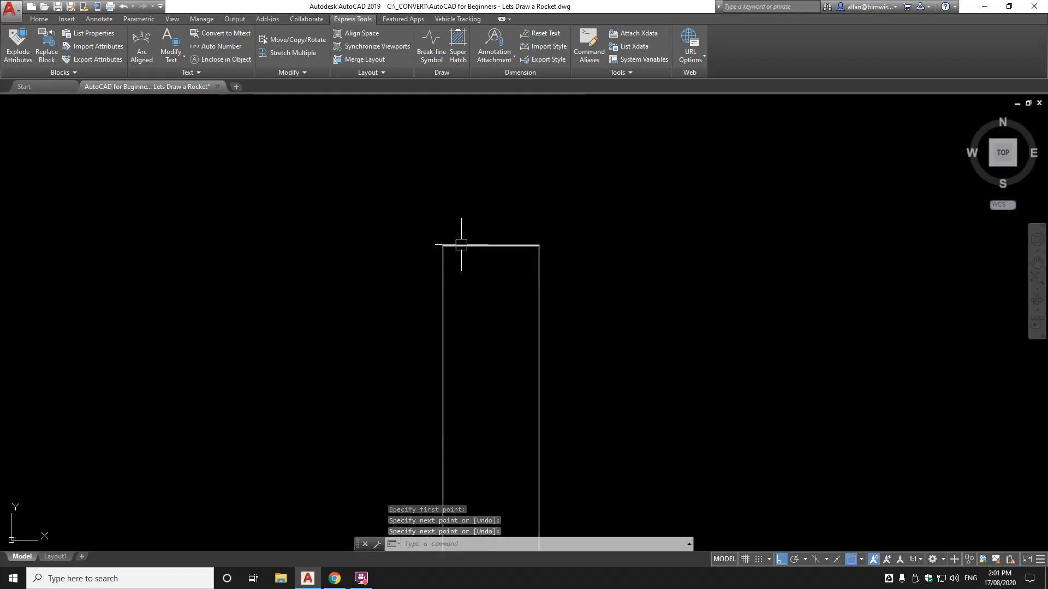
pyautogui.scroll(2, 479, 250)
pyautogui.scroll(-4, 513, 247)
pyautogui.scroll(6, 518, 237)
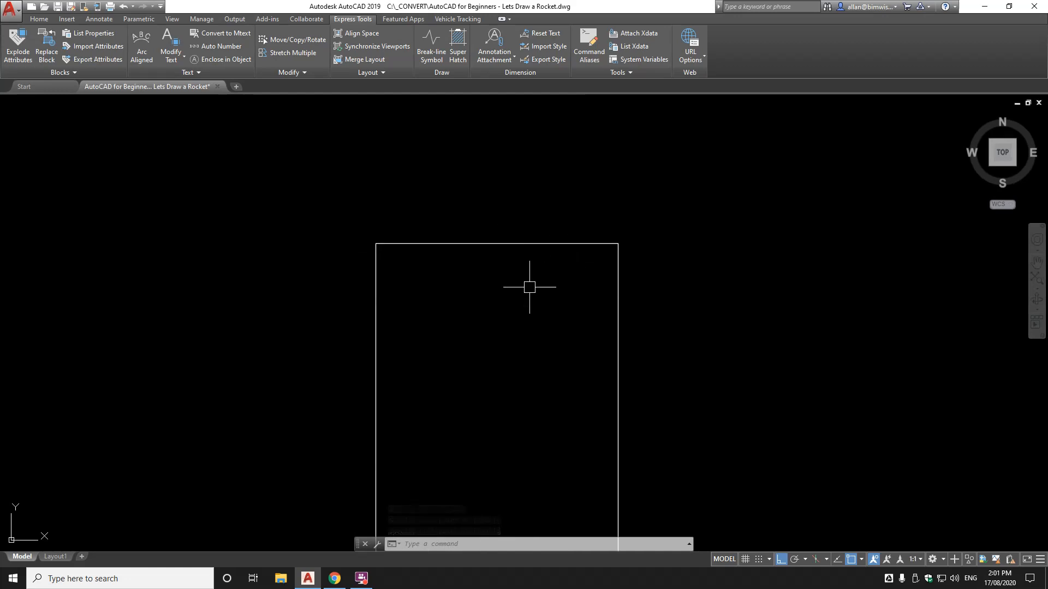
pyautogui.scroll(-2, 505, 271)
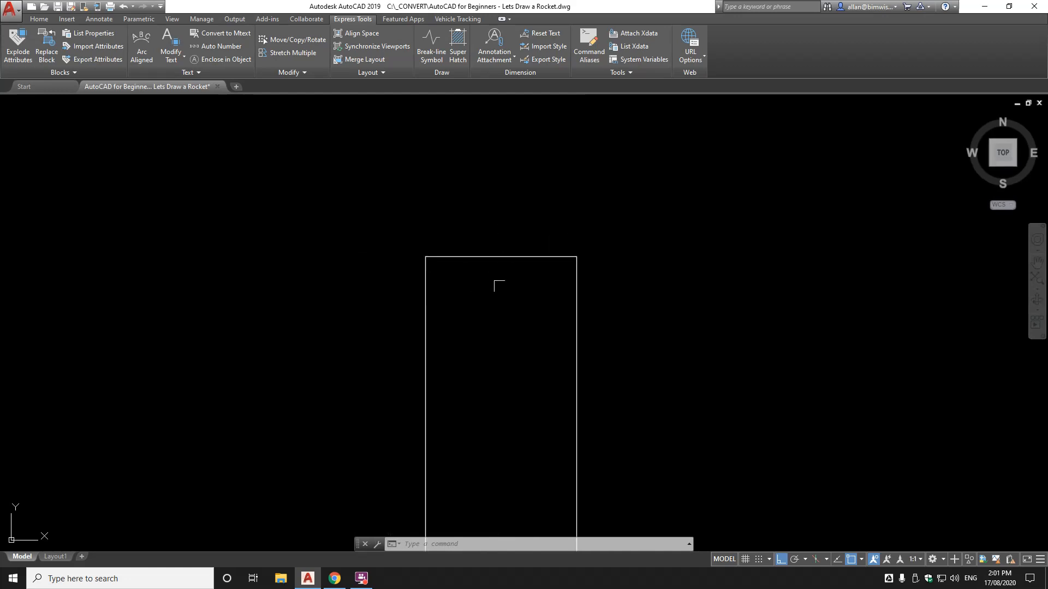
pyautogui.write('l')
pyautogui.press('Return')
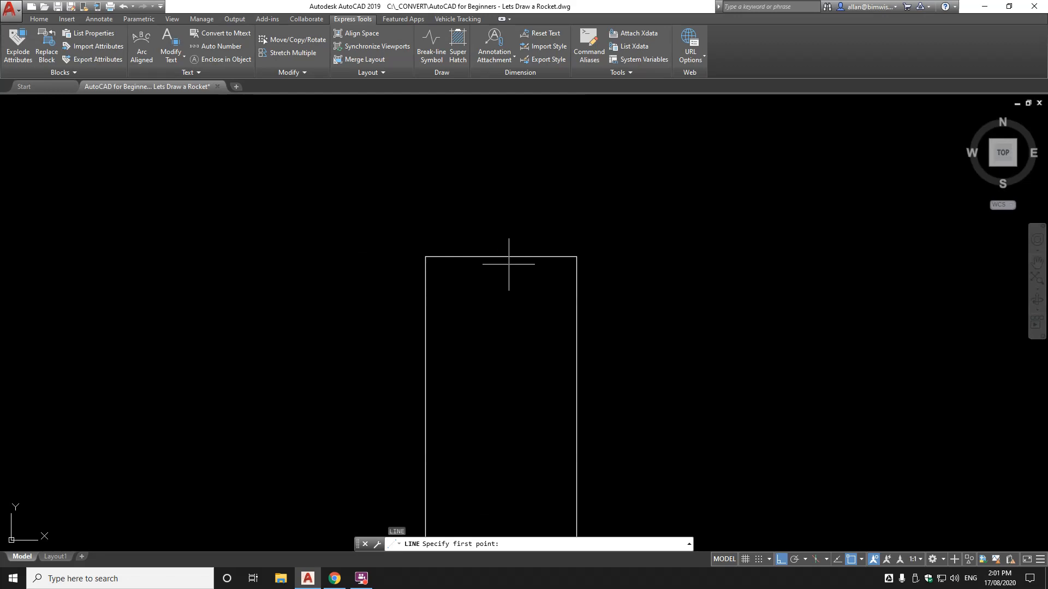
# Cancel the pending commands and recentre the view on the rocket body
pyautogui.scroll(-10, 506, 259)
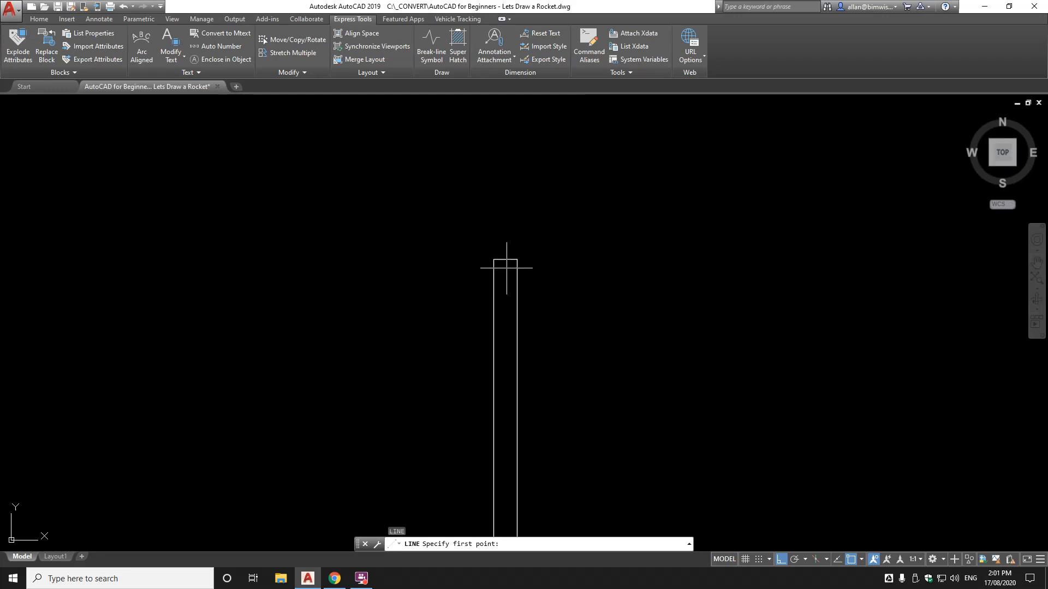
pyautogui.press('Escape')
pyautogui.scroll(3, 498, 238)
pyautogui.scroll(-1, 505, 243)
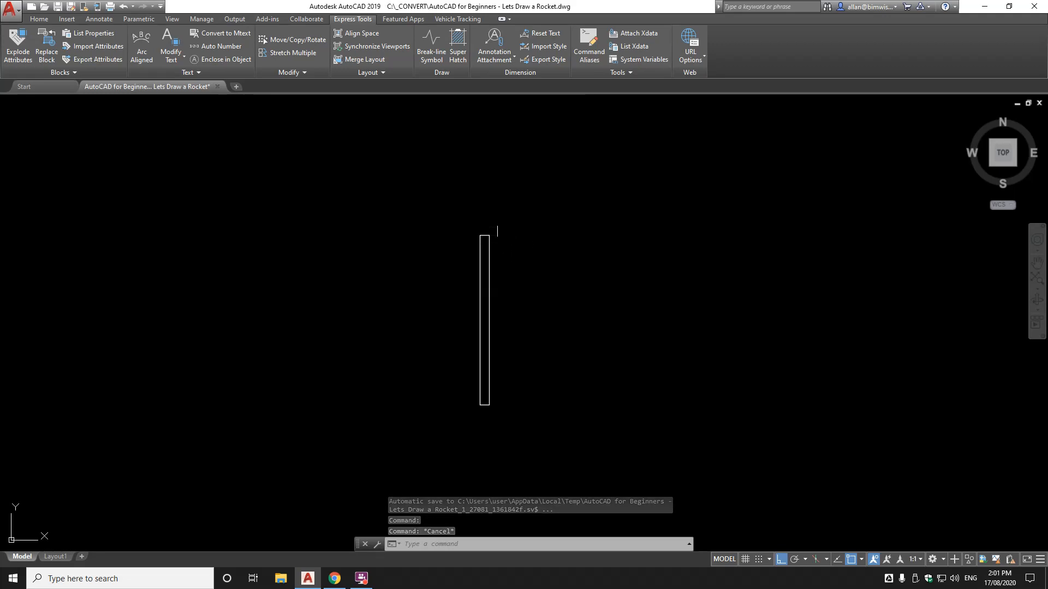
pyautogui.write('s')
pyautogui.press('Escape')
pyautogui.press('Escape')
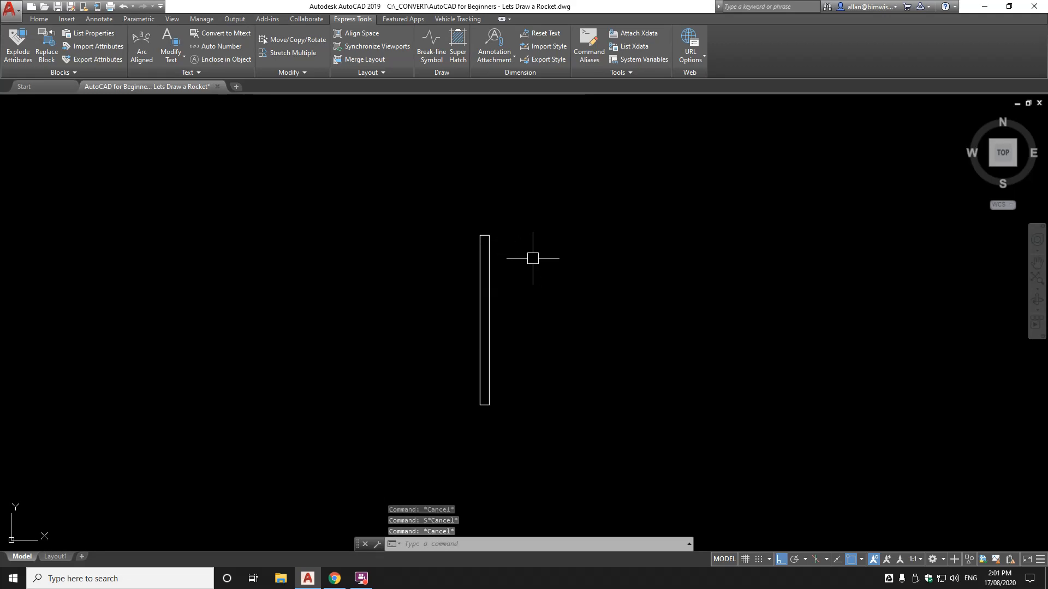
pyautogui.scroll(3, 484, 237)
pyautogui.scroll(-1, 482, 240)
pyautogui.scroll(-3, 482, 240)
pyautogui.scroll(2, 480, 270)
pyautogui.moveTo(484, 241); pyautogui.dragTo(481, 293, button='middle')
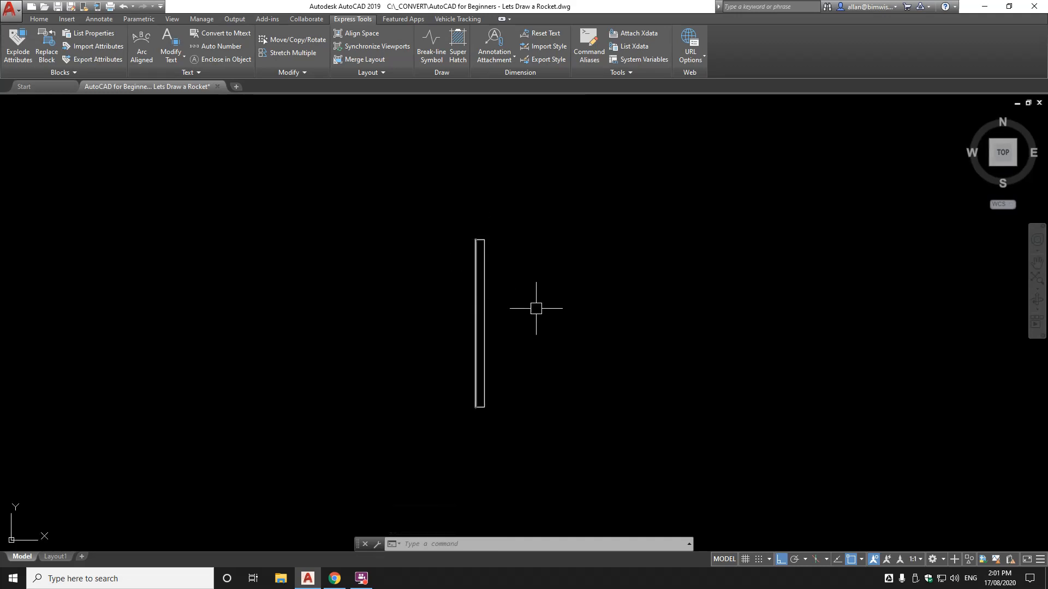
# Draw a short vertical line just right of the rocket body
pyautogui.write('l')
pyautogui.press('Return')
pyautogui.click(564, 264)
pyautogui.click(564, 321)
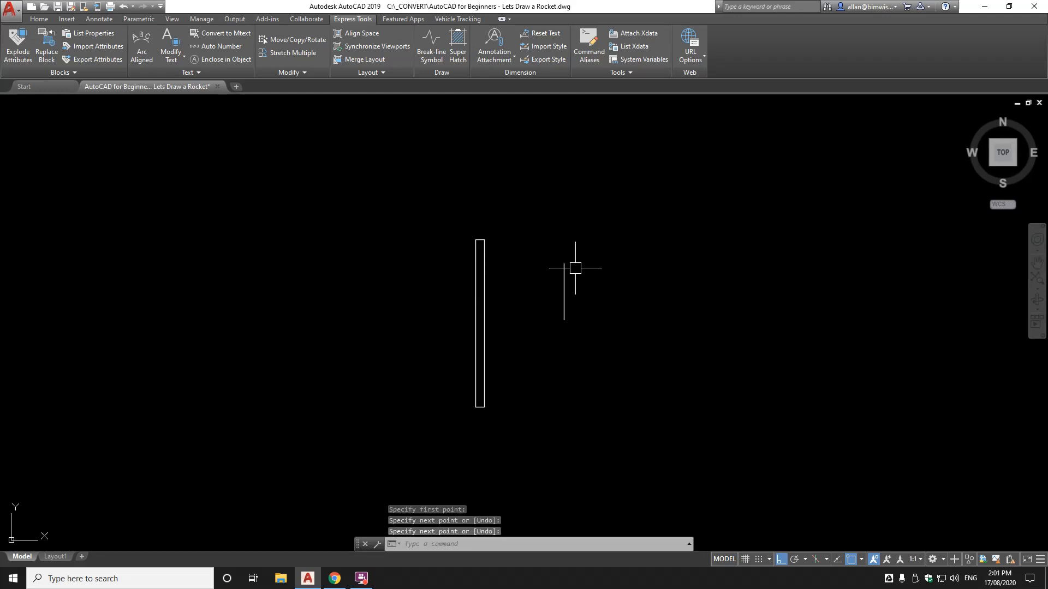
# Try selecting the short line in a COPY command, then cancel it
pyautogui.write('copy')
pyautogui.press('Return')
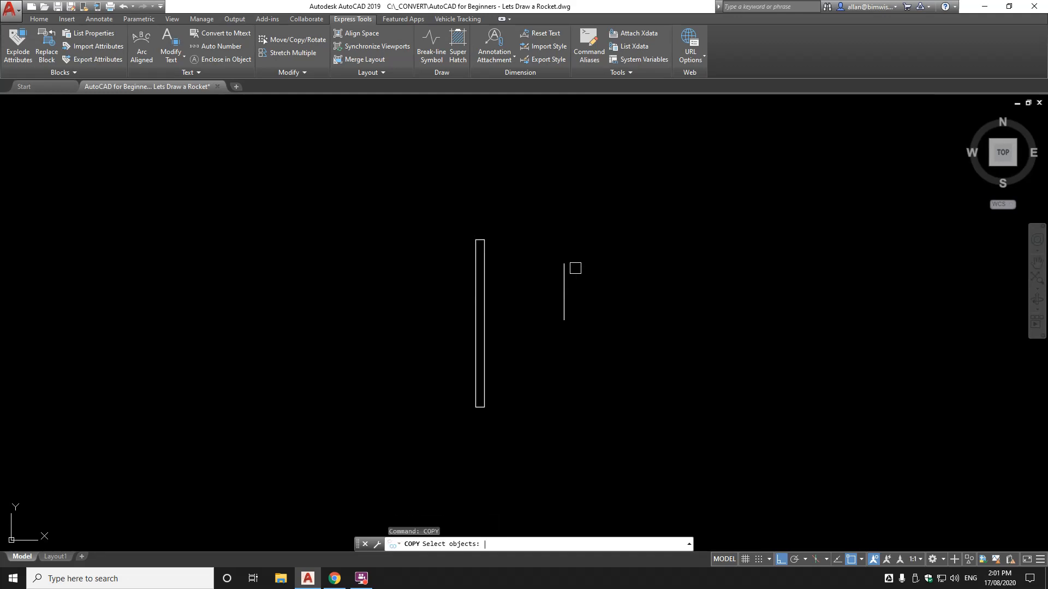
pyautogui.click(519, 239)
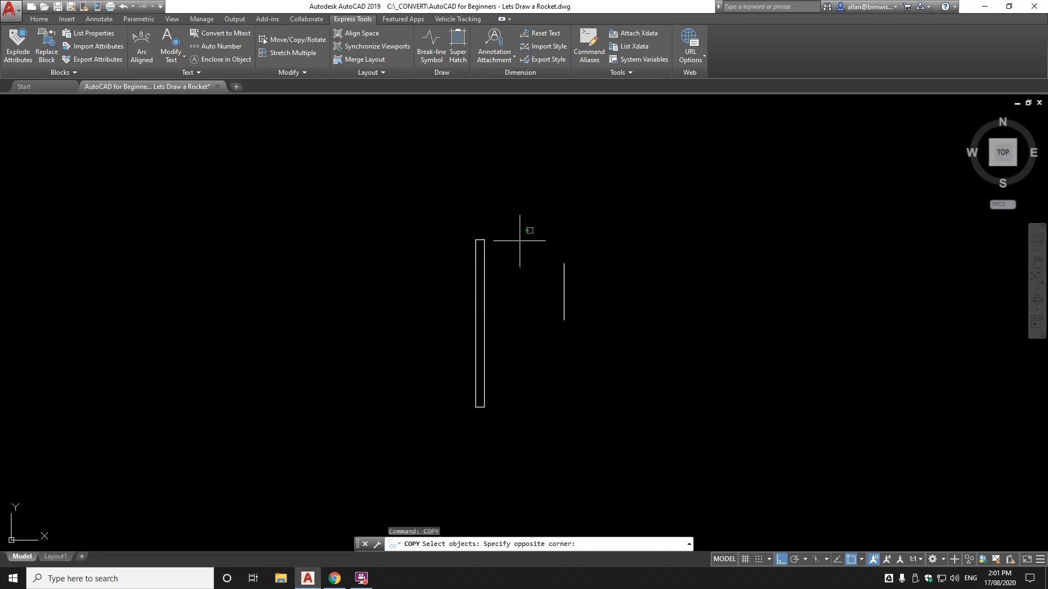
pyautogui.click(633, 290)
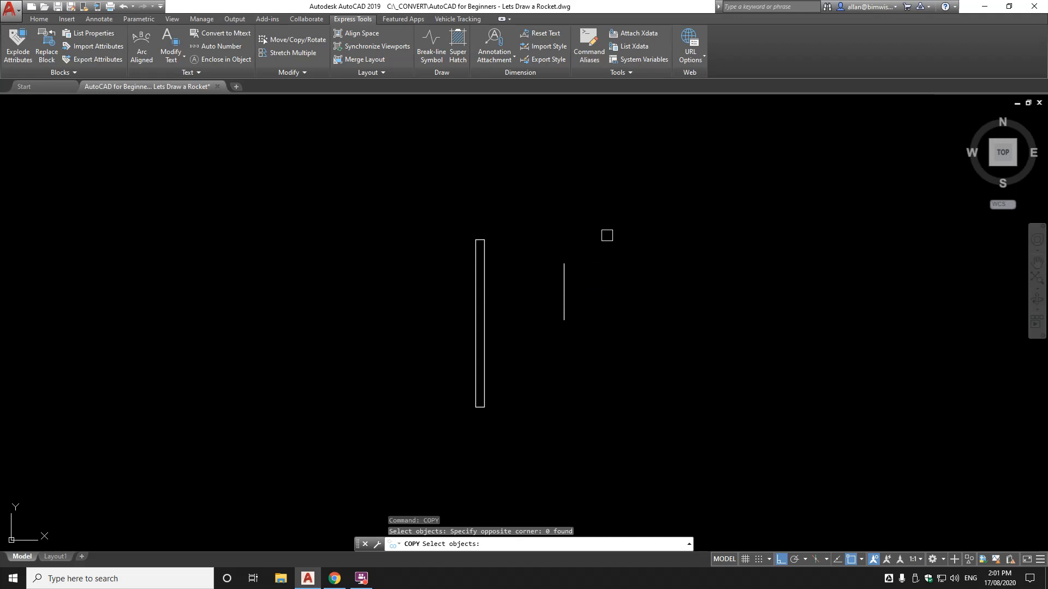
pyautogui.click(609, 234)
pyautogui.click(511, 282)
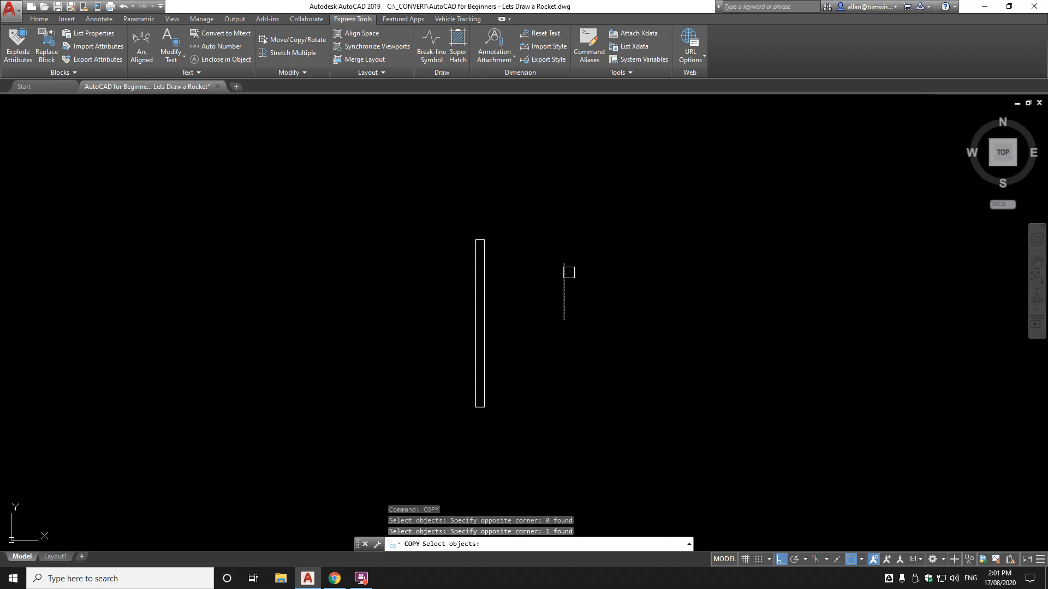
pyautogui.keyDown('shift'); pyautogui.click(565, 276); pyautogui.keyUp('shift')
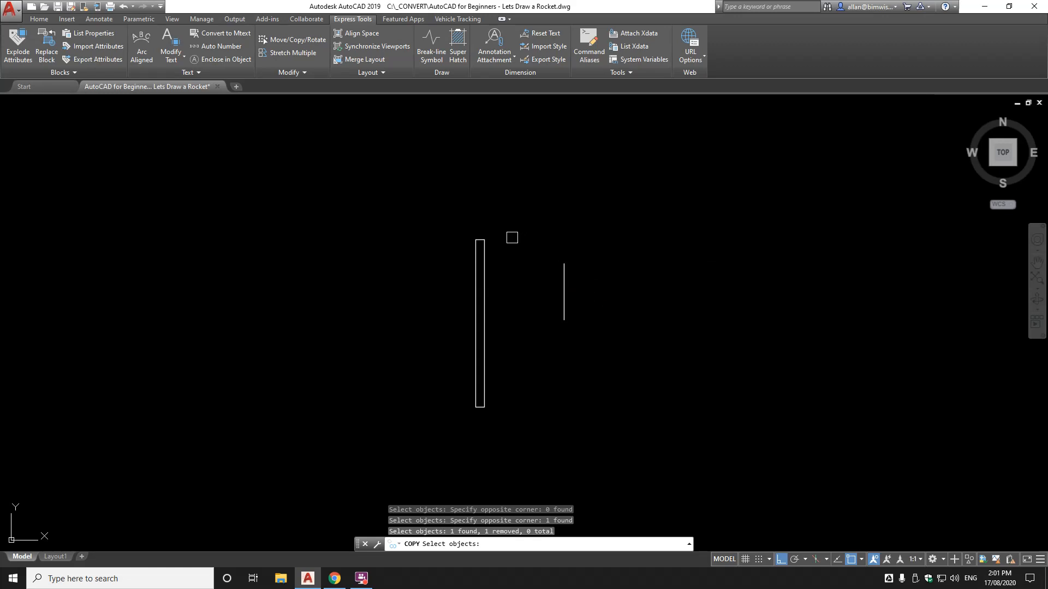
pyautogui.click(509, 236)
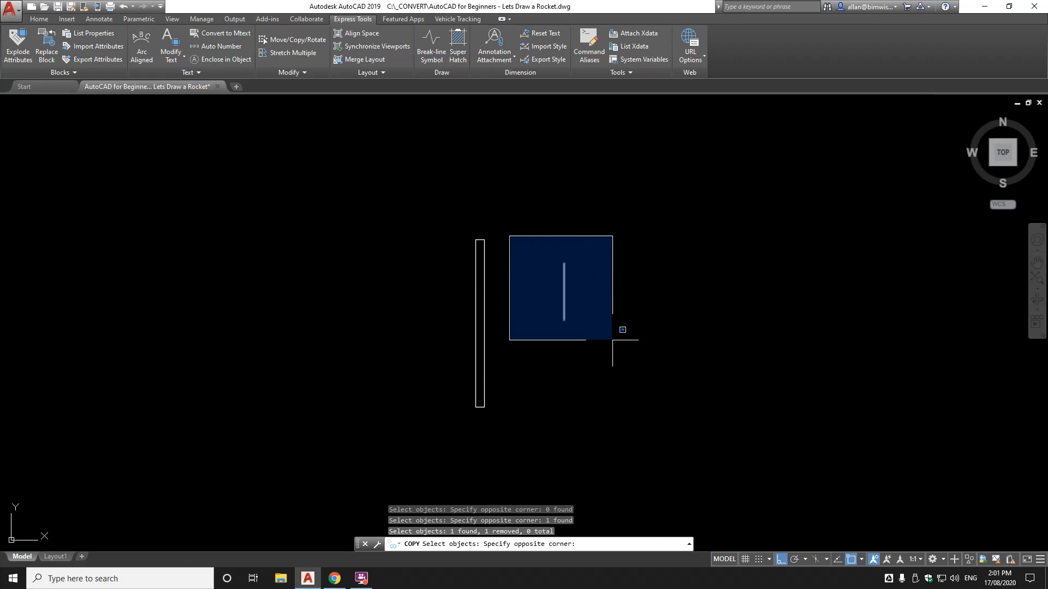
pyautogui.click(611, 340)
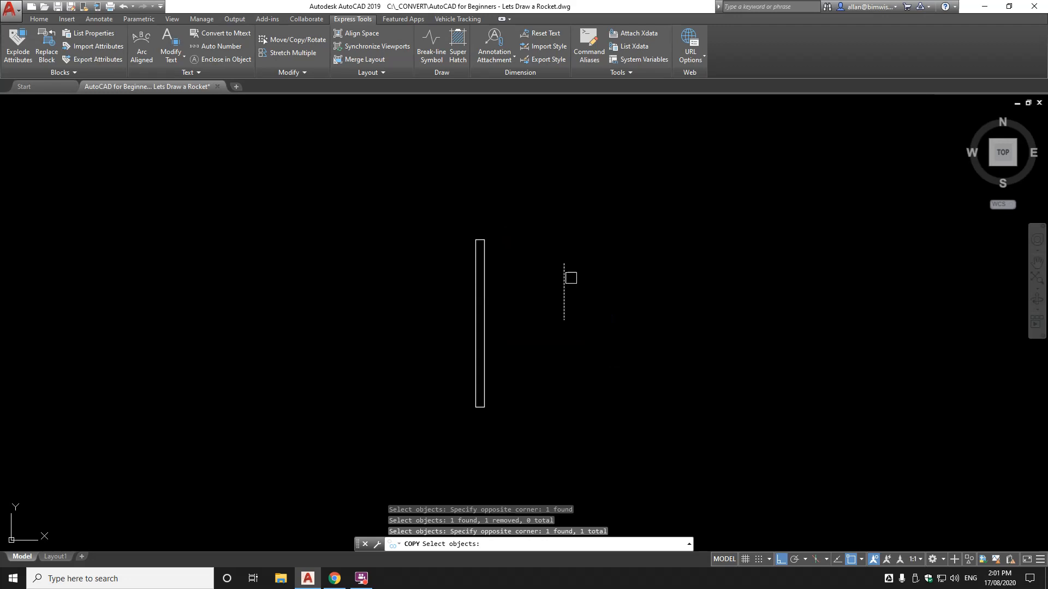
pyautogui.press('Escape')
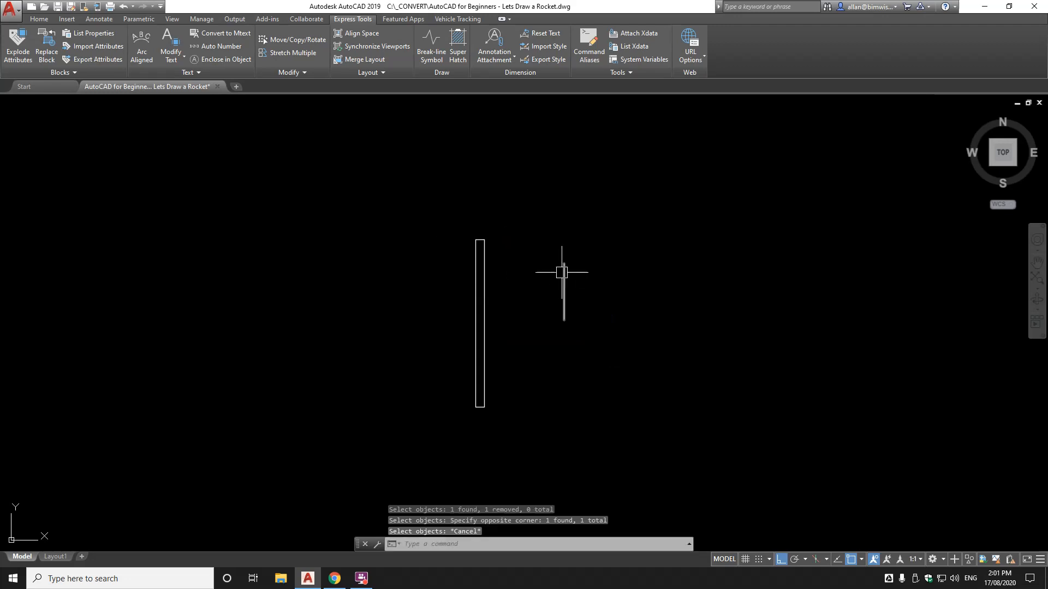
# Erase the short vertical line beside the body
pyautogui.write('e')
pyautogui.press('Return')
pyautogui.click(564, 306)
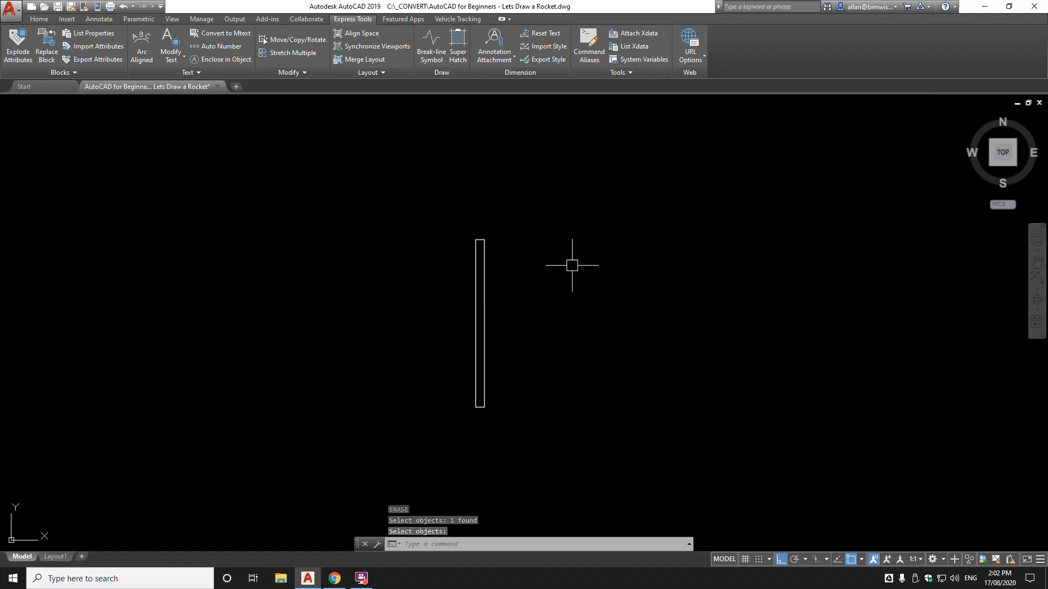
pyautogui.write('STRETCH')
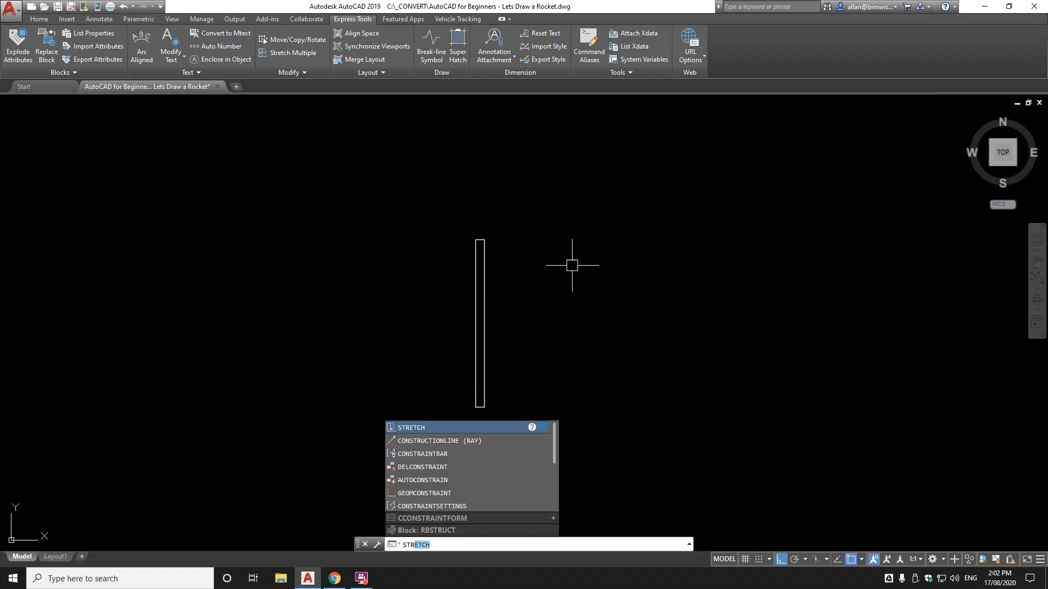
pyautogui.press('Return')
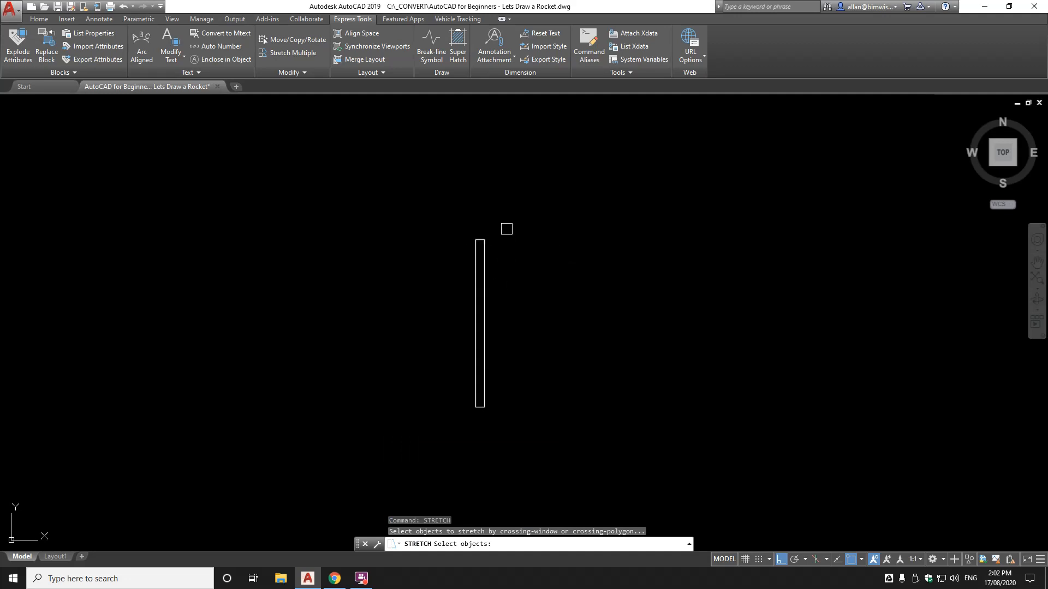
pyautogui.click(526, 209)
pyautogui.click(434, 257)
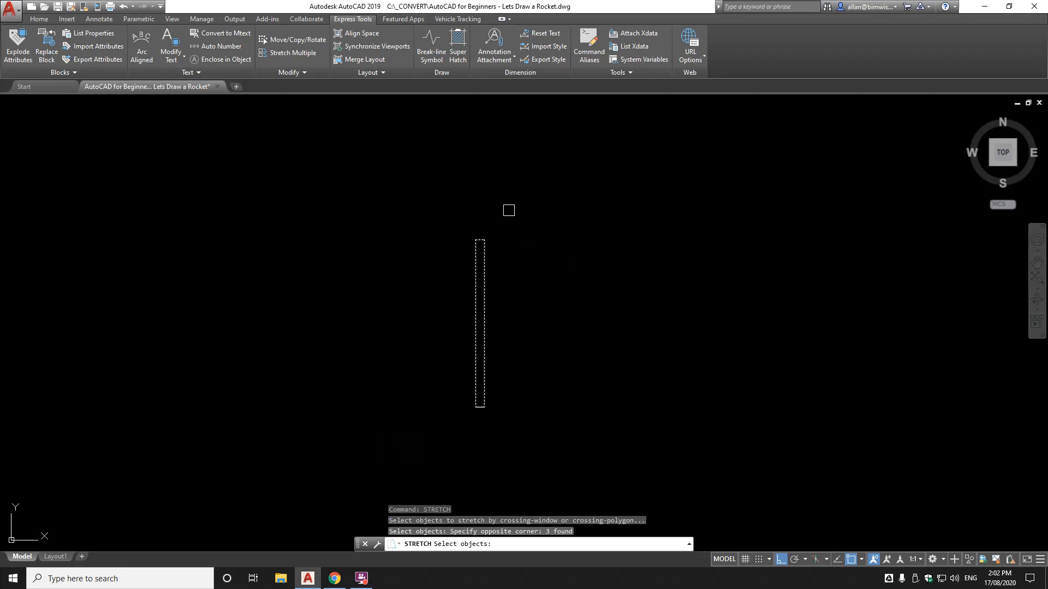
pyautogui.press('Return')
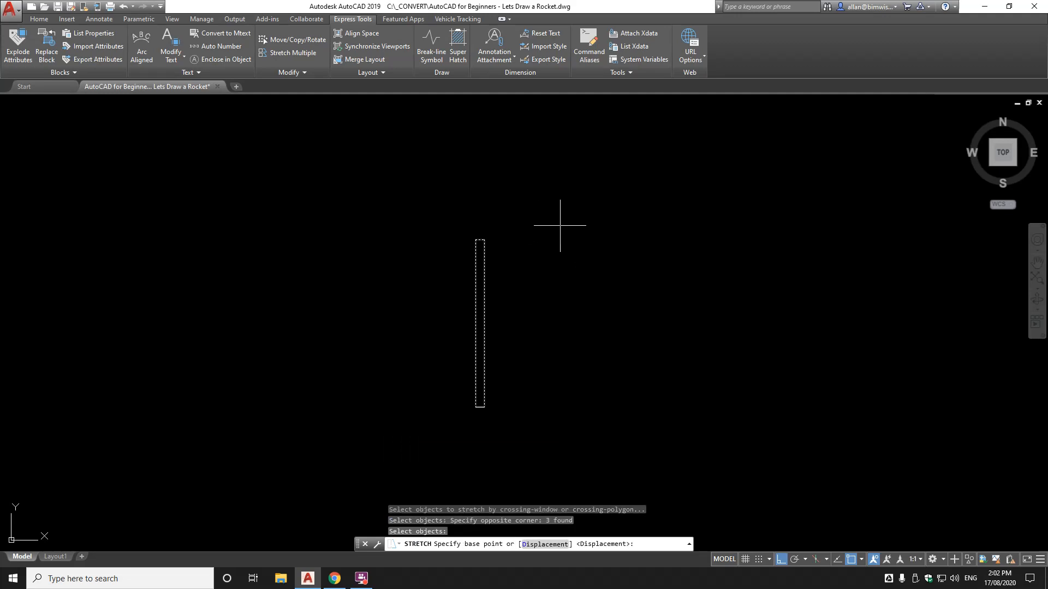
pyautogui.click(561, 226)
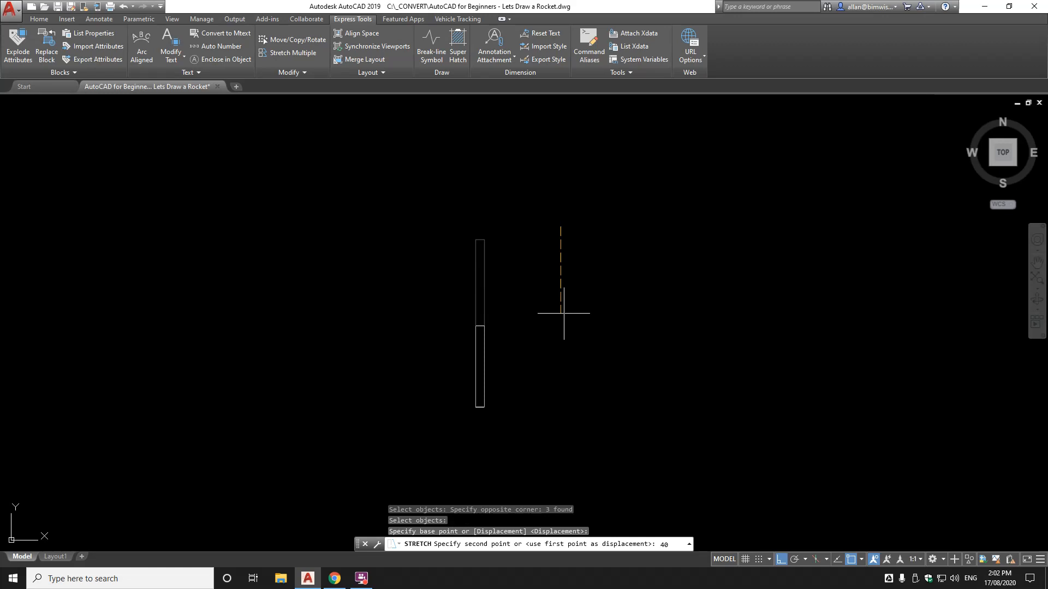
pyautogui.press('Escape')
pyautogui.write('di')
pyautogui.press('Return')
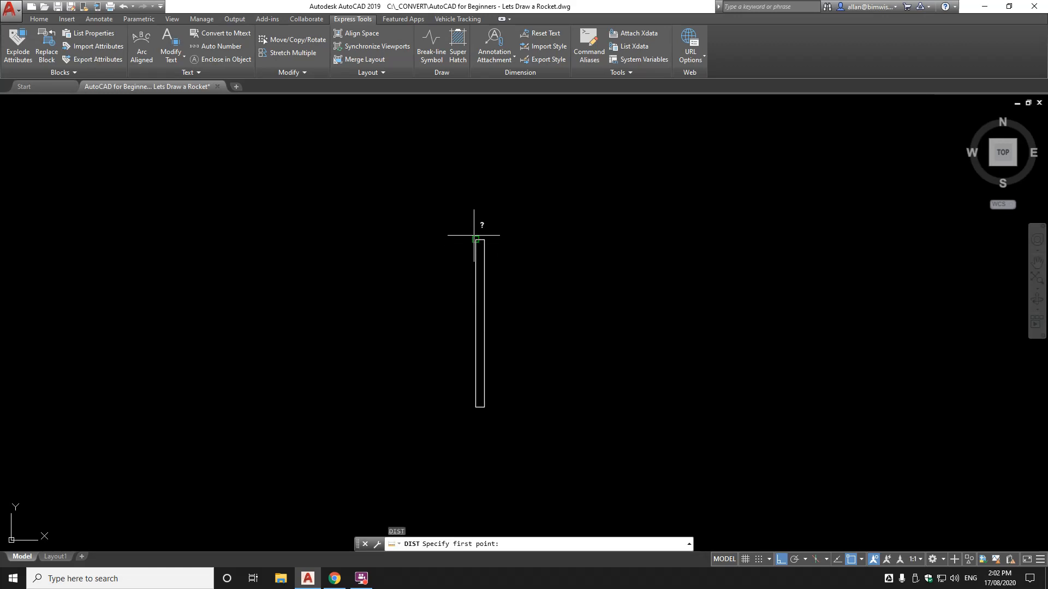
# Measure from the body's top corner to its bottom-left corner, reading 70 units
pyautogui.click(475, 237)
pyautogui.click(477, 406)
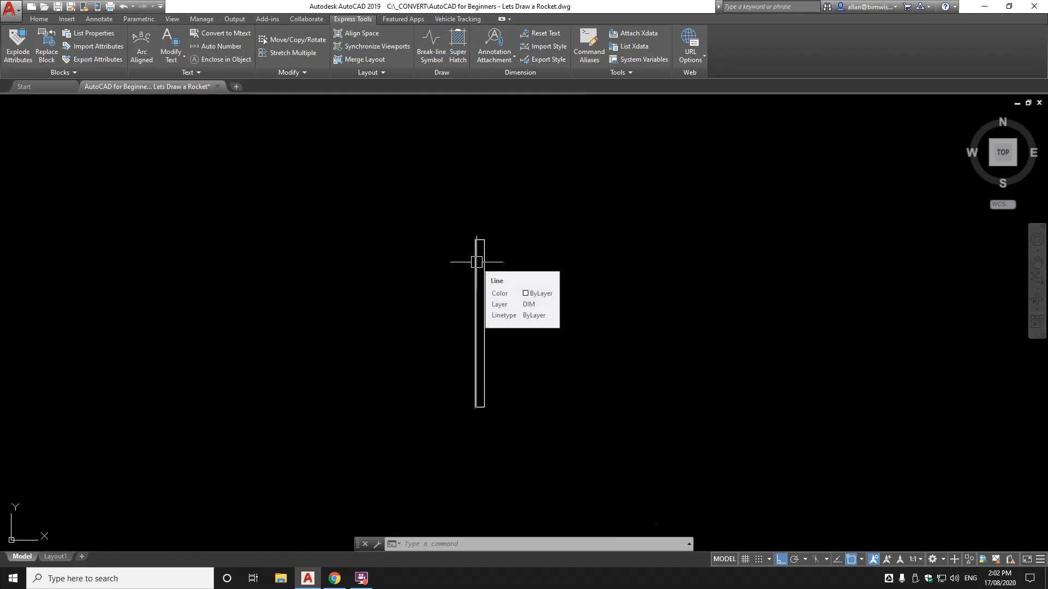
# Scale the rectangle's four lines by 1000 about its bottom midpoint
pyautogui.write('scale')
pyautogui.press('Return')
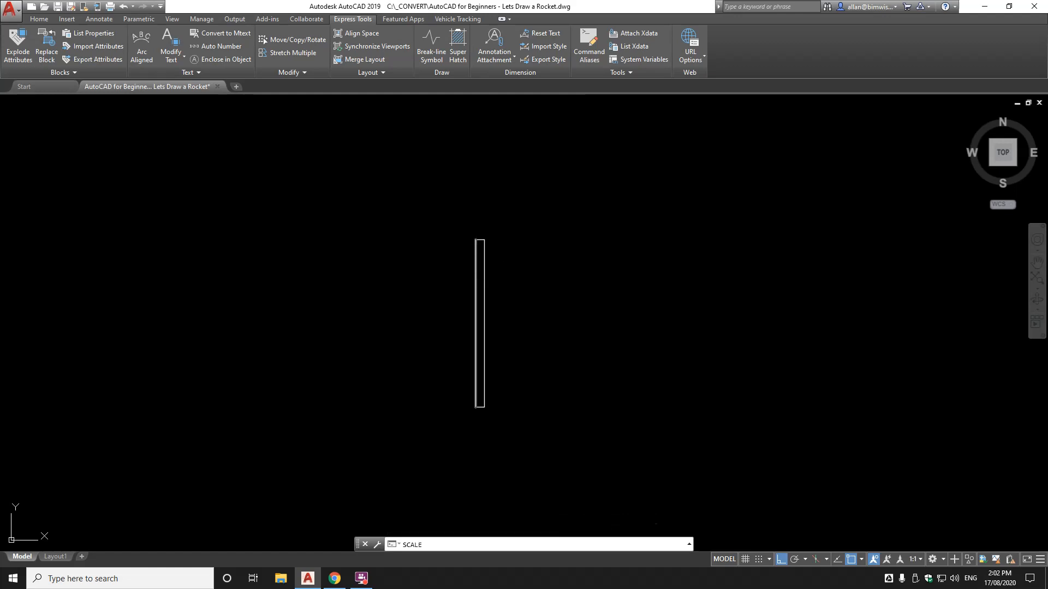
pyautogui.click(513, 224)
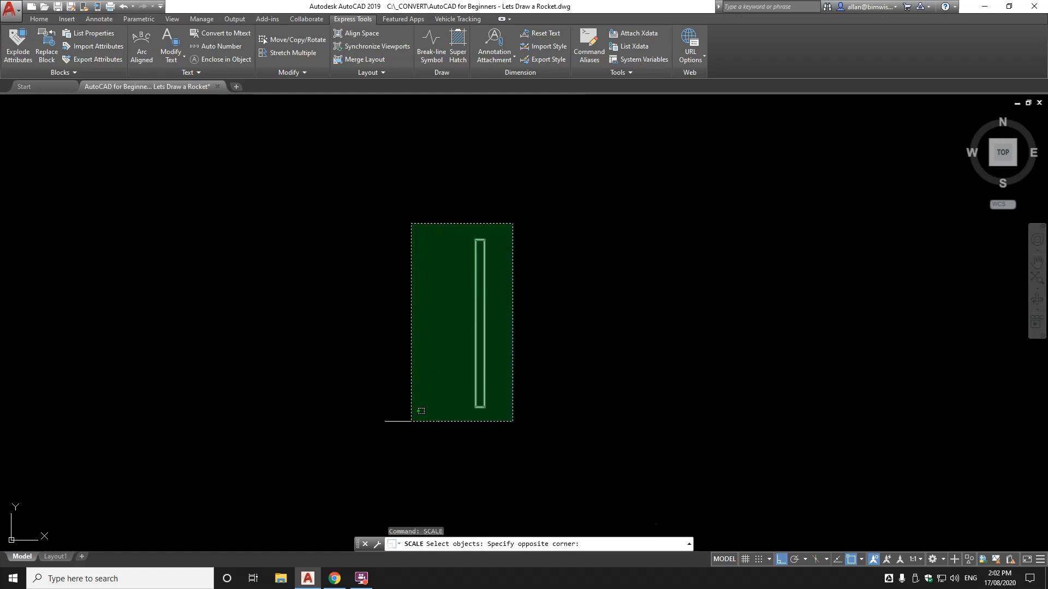
pyautogui.click(412, 416)
pyautogui.press('Return')
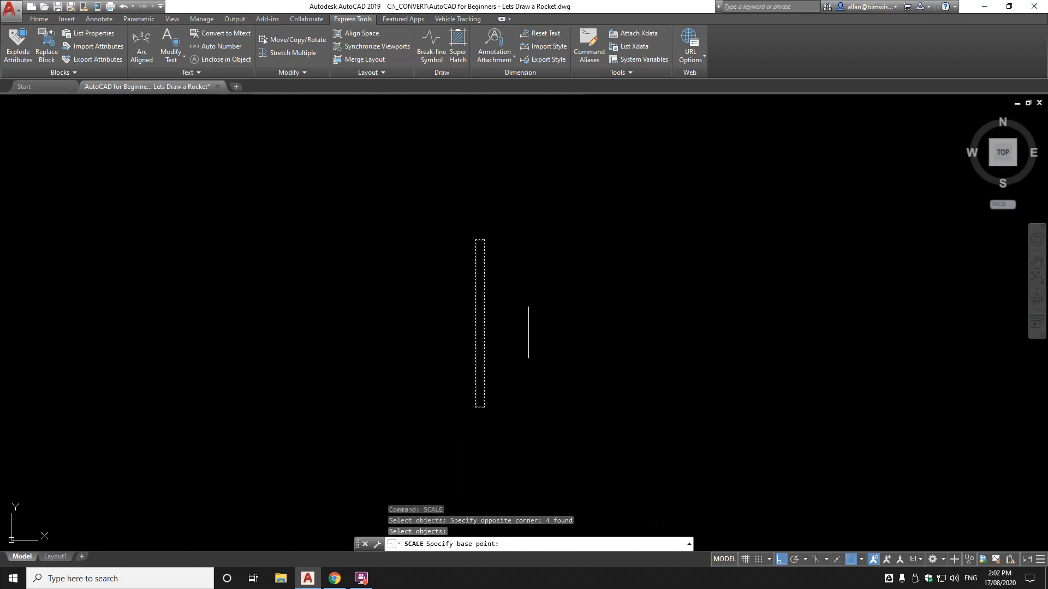
pyautogui.scroll(5, 480, 423)
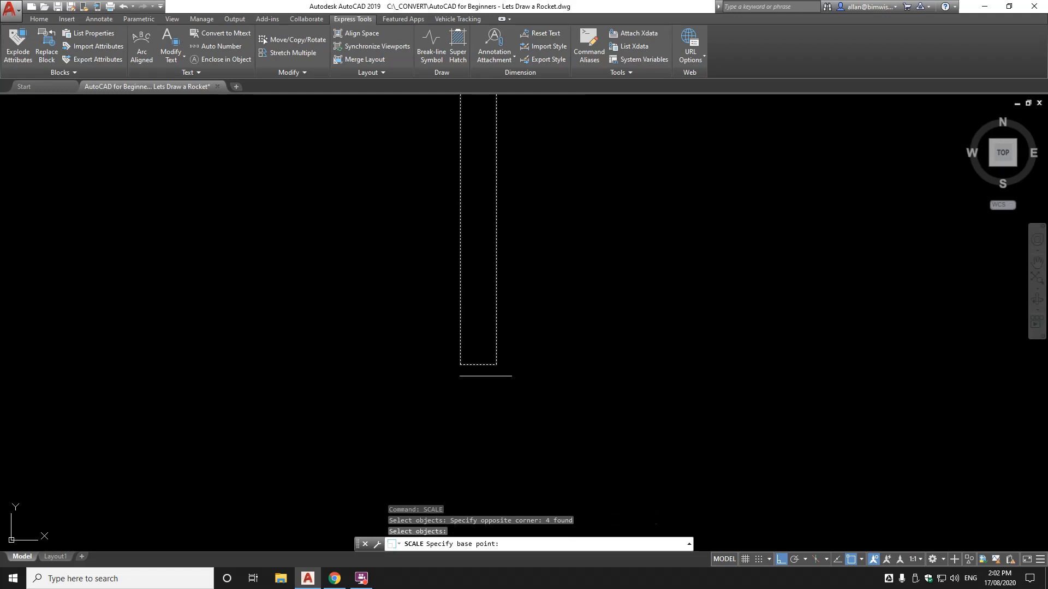
pyautogui.click(478, 365)
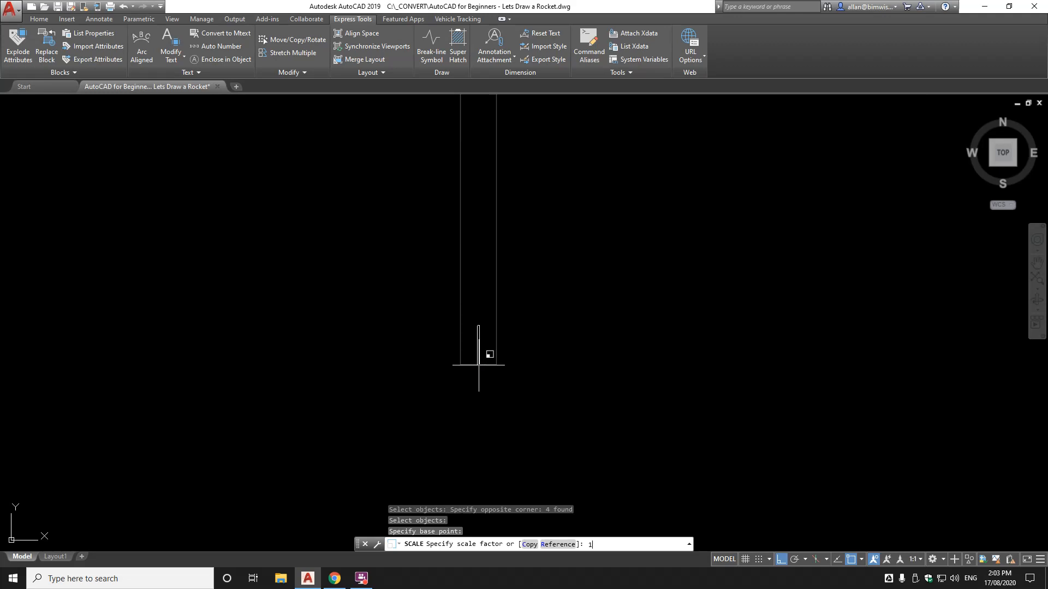
pyautogui.press('Return')
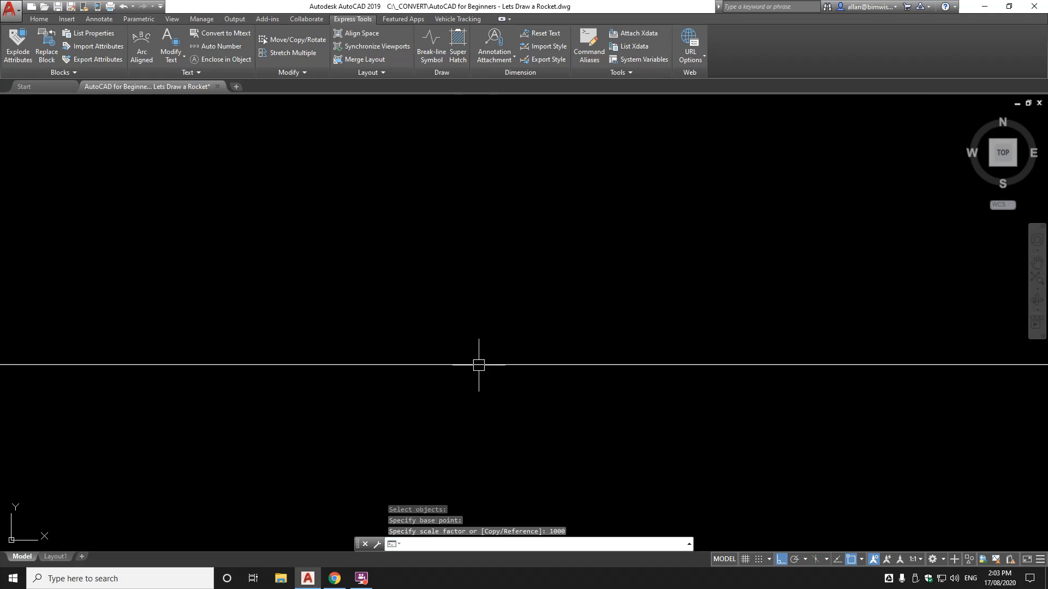
# Zoom to extents and start measuring the enlarged body from its top-left corner
pyautogui.write('z')
pyautogui.press('Return')
pyautogui.write('E')
pyautogui.press('Return')
pyautogui.write('DI')
pyautogui.press('Return')
pyautogui.click(501, 168)
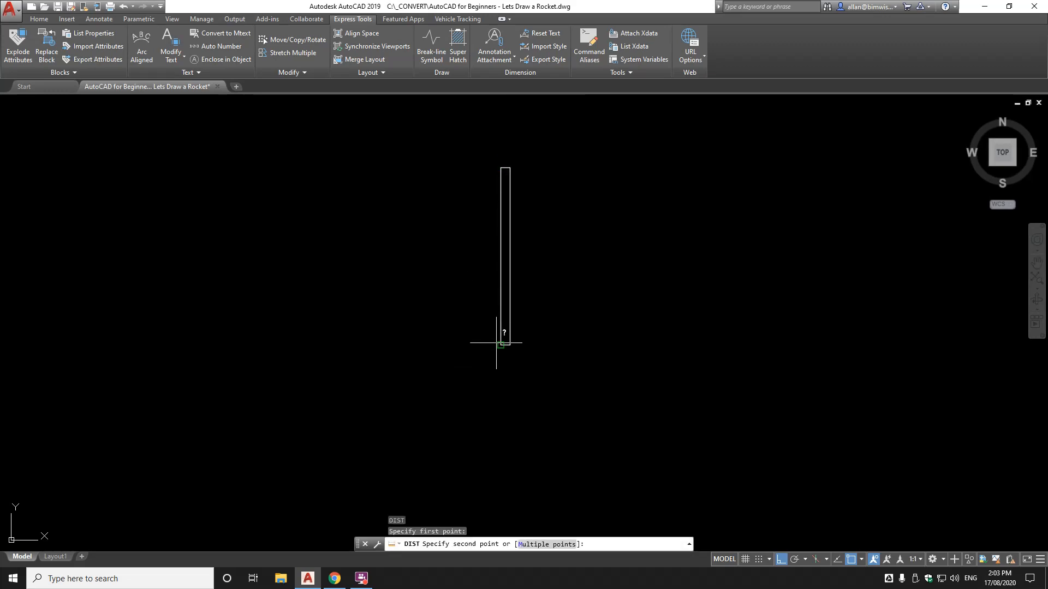
# Check the body's 70000 height, then crossing-select the rectangle's top end for STRETCH
pyautogui.click(500, 344)
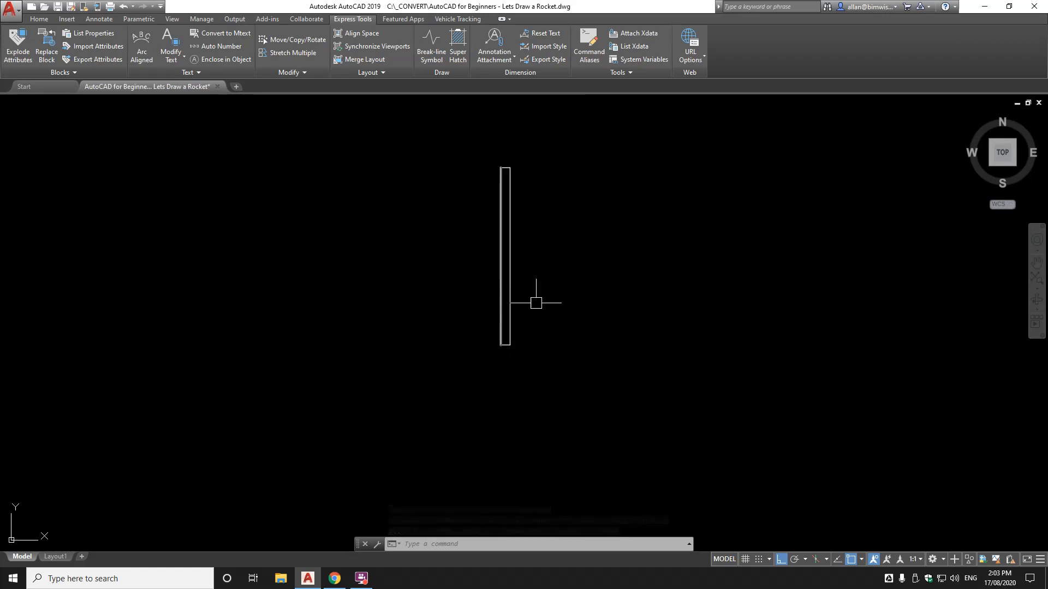
pyautogui.moveTo(537, 205); pyautogui.dragTo(522, 259, button='middle')
pyautogui.write('STR')
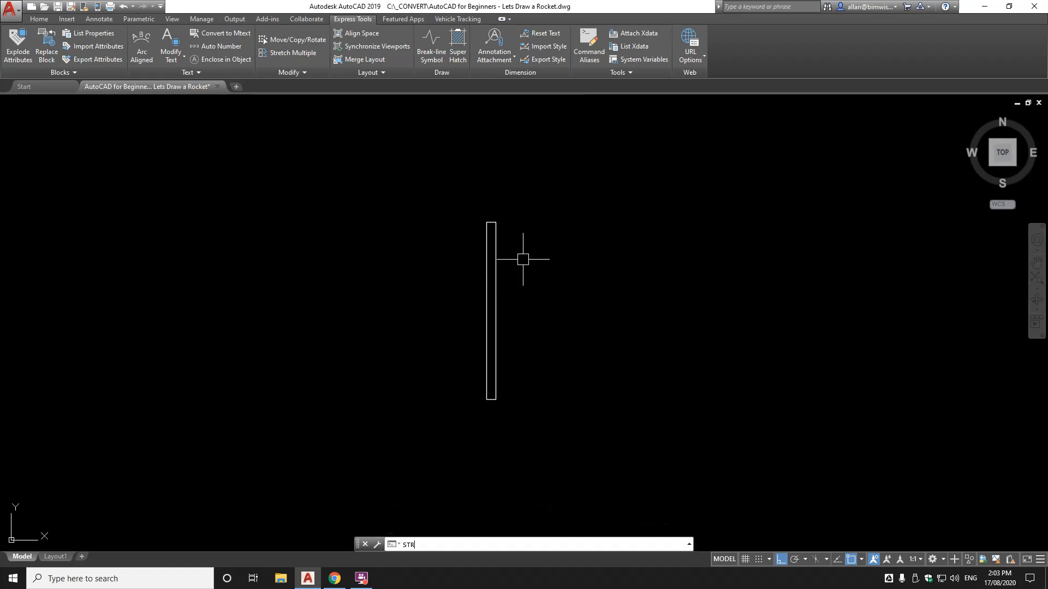
pyautogui.write('ETCH')
pyautogui.press('Return')
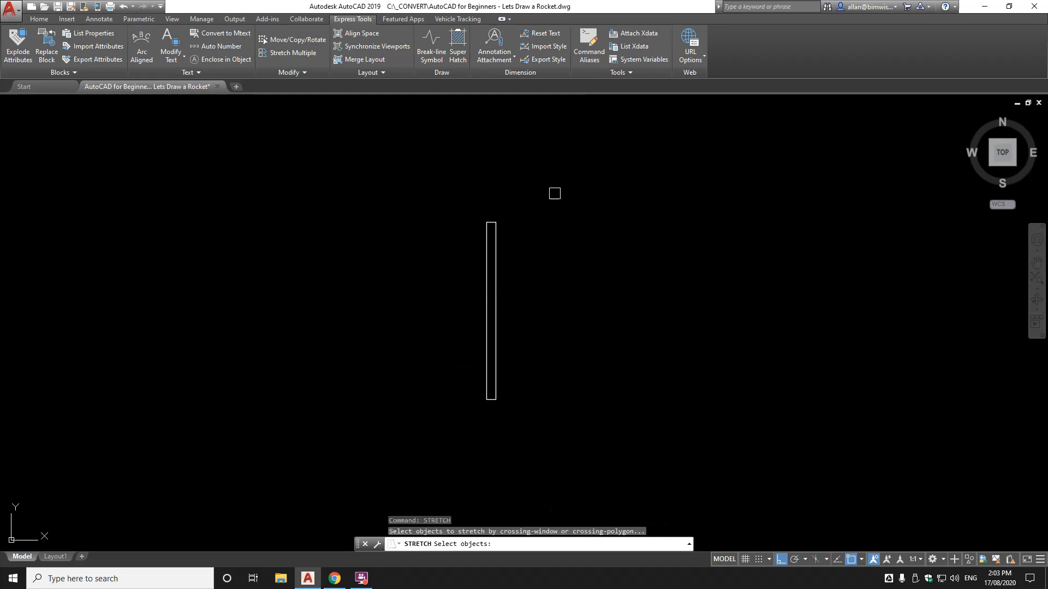
pyautogui.click(557, 188)
pyautogui.click(393, 276)
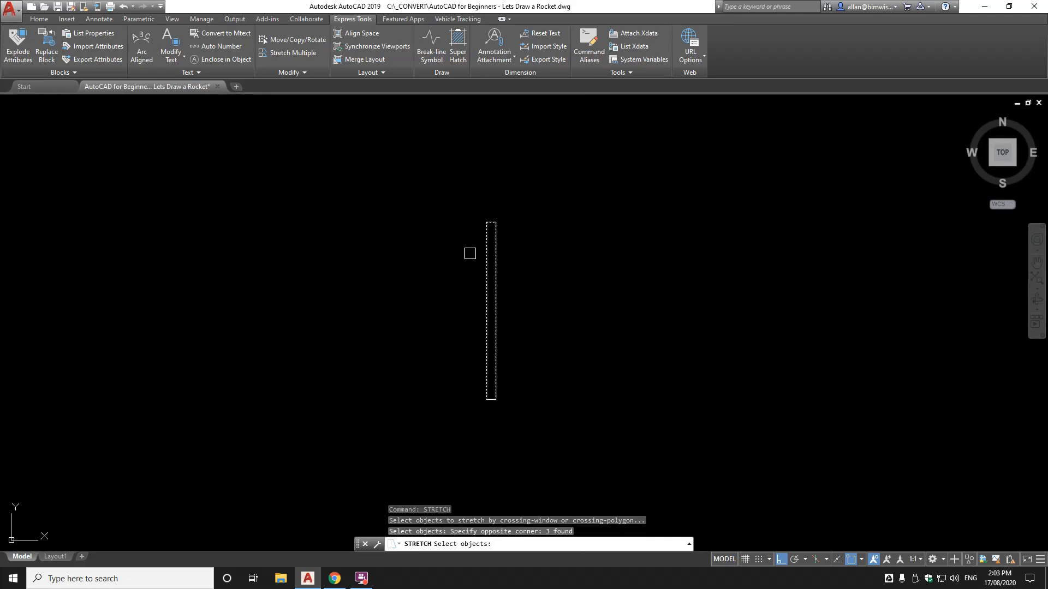
pyautogui.press('Return')
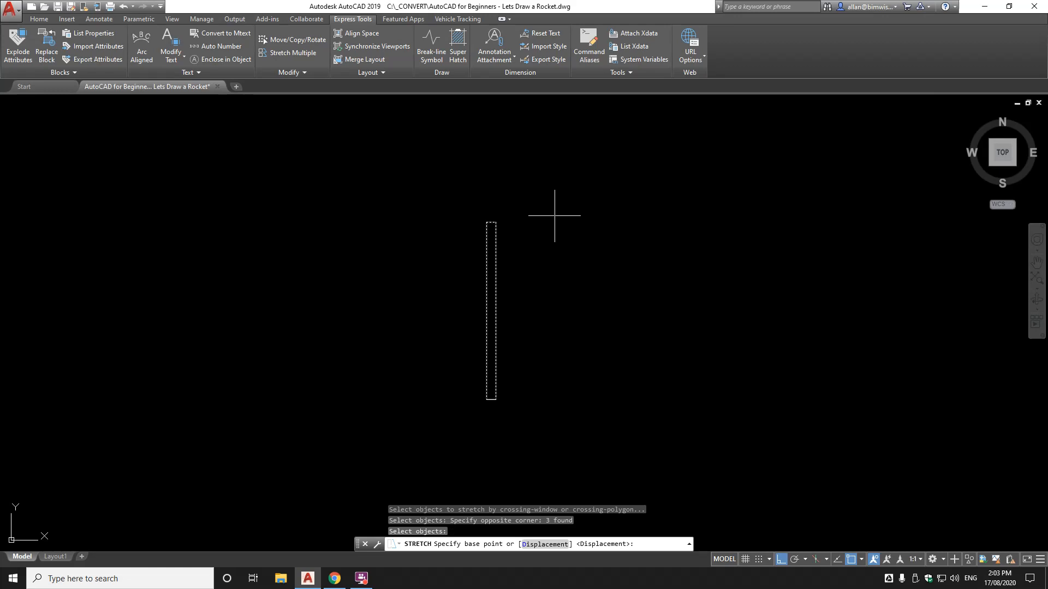
# Stretch the rectangle's top end 40000 units downward and frame the new top
pyautogui.click(555, 215)
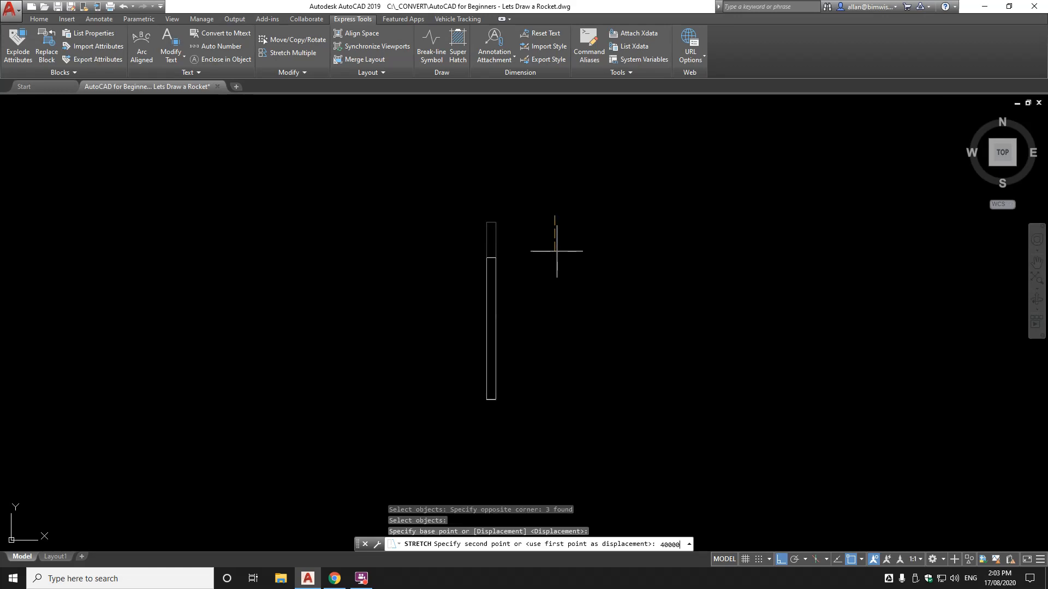
pyautogui.write('40000')
pyautogui.press('Return')
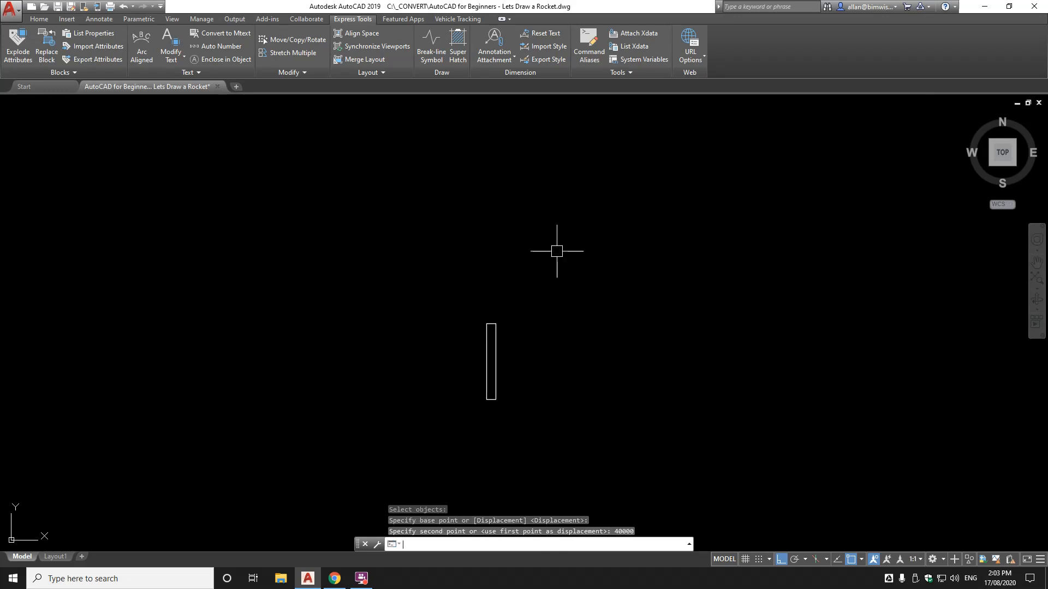
pyautogui.scroll(4, 498, 339)
pyautogui.moveTo(480, 294); pyautogui.dragTo(481, 202, button='middle')
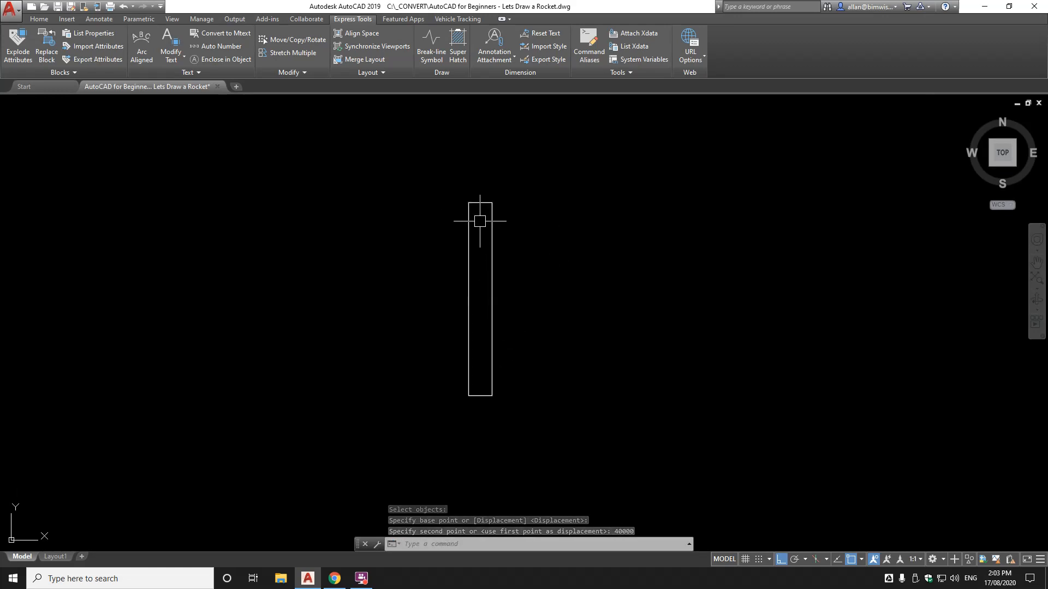
pyautogui.scroll(2, 478, 216)
# Start a line with Ortho off, snapping its first point to the rectangle's top edge
pyautogui.scroll(1, 477, 217)
pyautogui.moveTo(477, 221); pyautogui.dragTo(471, 271, button='middle')
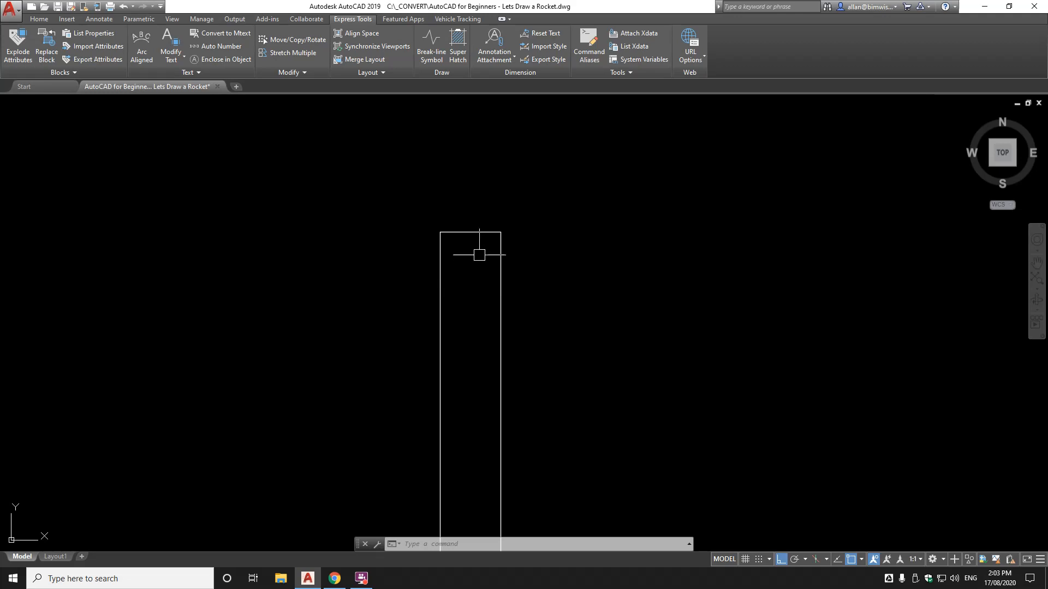
pyautogui.write('l')
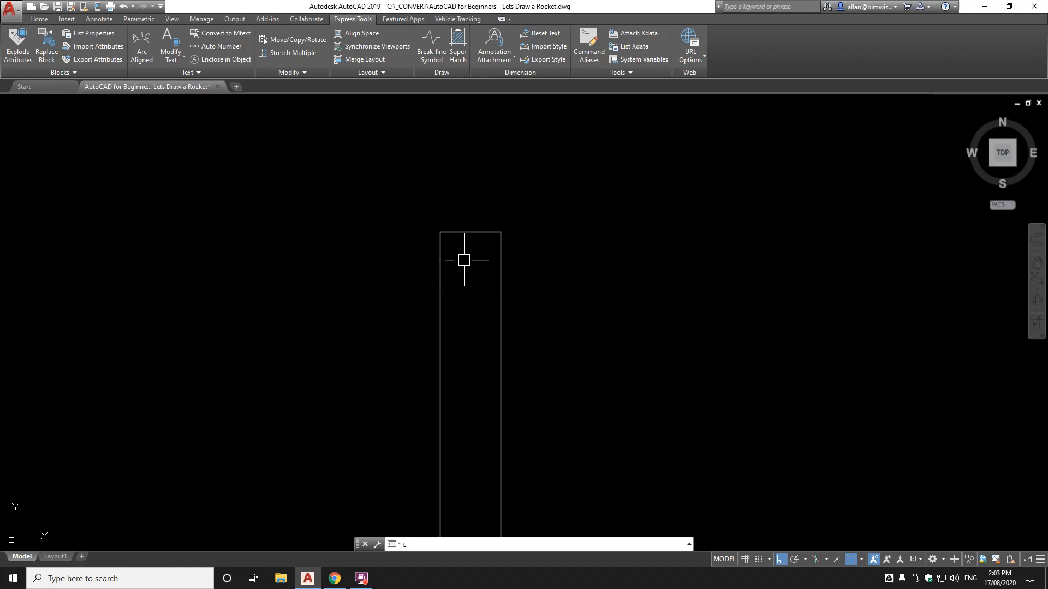
pyautogui.press('Return')
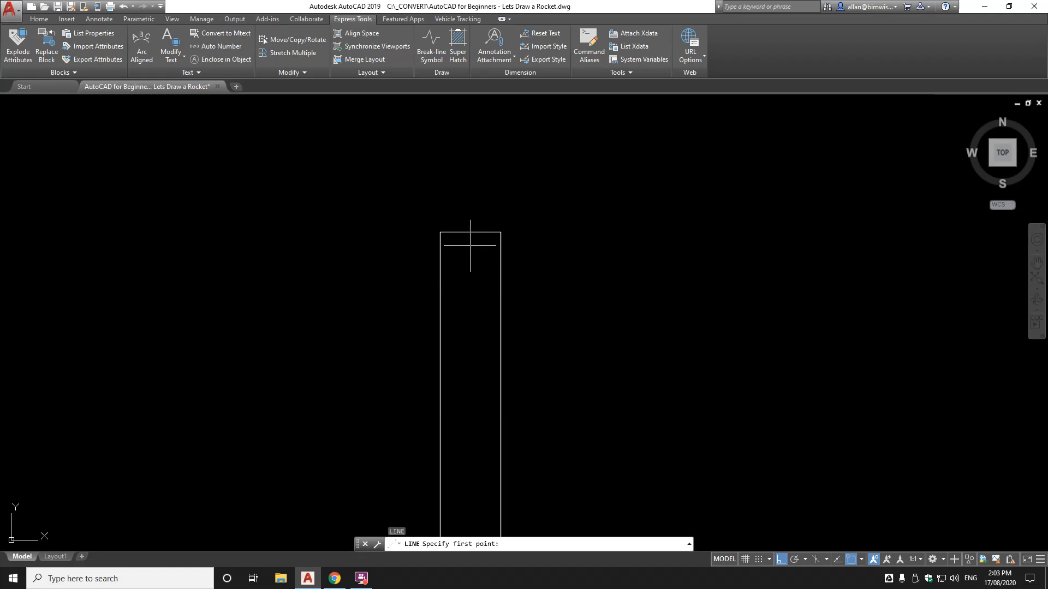
pyautogui.press('F8')
pyautogui.keyDown('shift'); pyautogui.rightClick(470, 246); pyautogui.keyUp('shift')
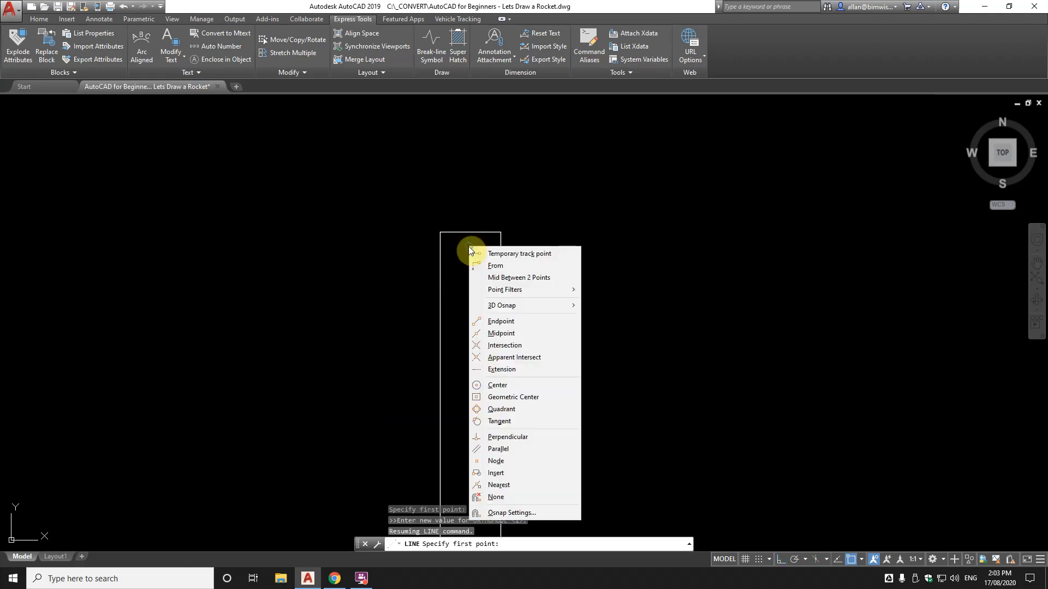
pyautogui.click(497, 485)
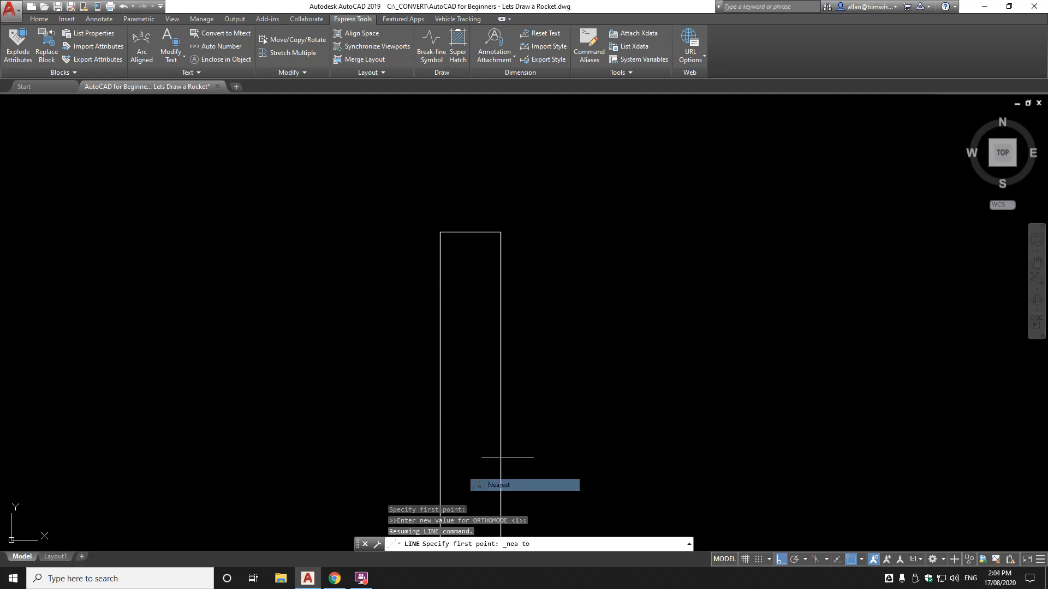
pyautogui.click(465, 234)
# End the slanted line at a Nearest point on the rectangle's left side
pyautogui.keyDown('shift'); pyautogui.rightClick(454, 315); pyautogui.keyUp('shift')
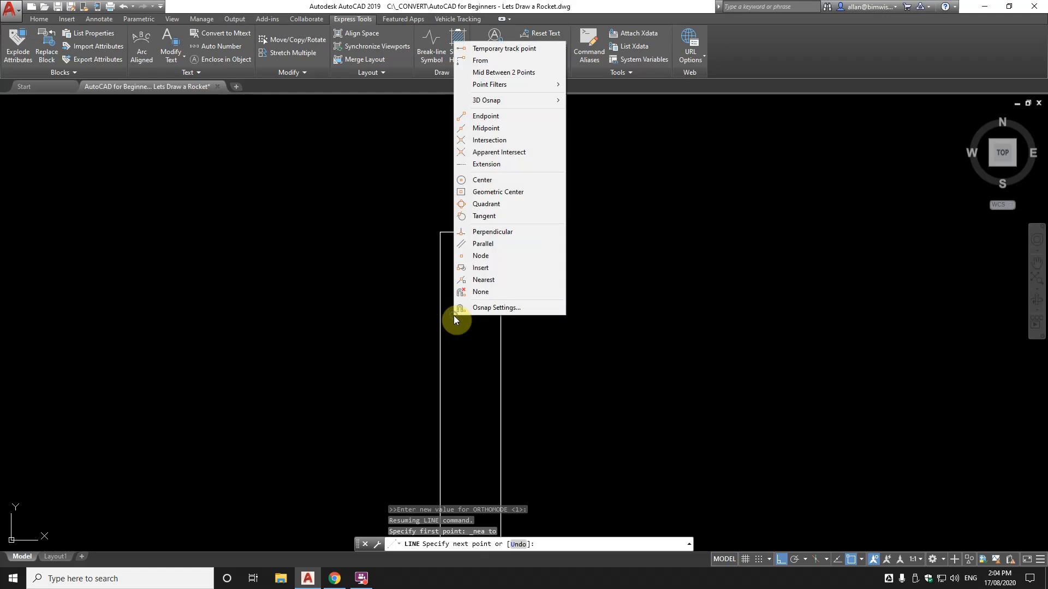
pyautogui.click(470, 279)
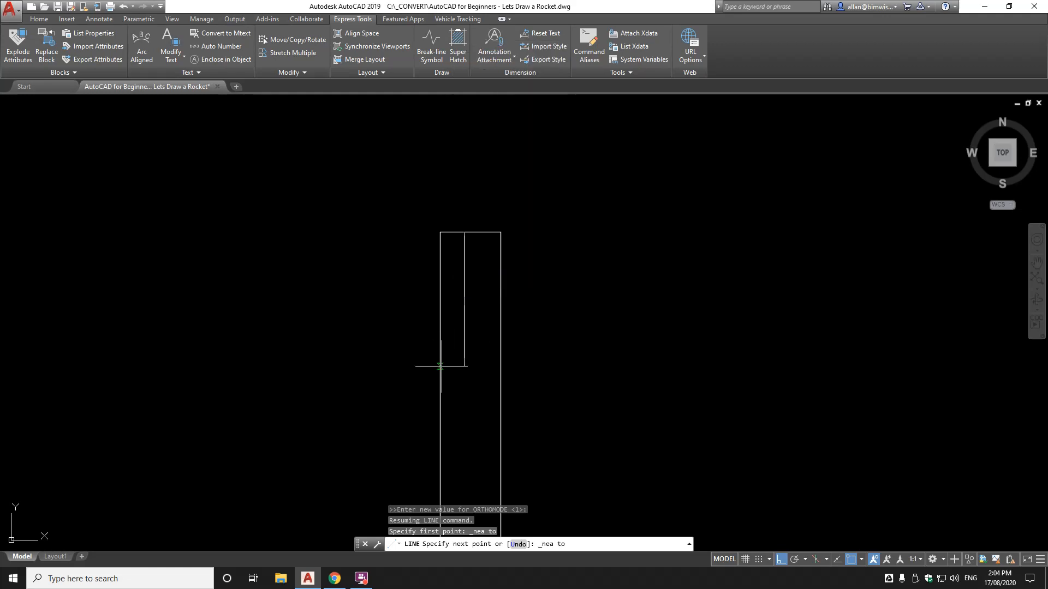
pyautogui.click(446, 342)
pyautogui.scroll(-3, 463, 354)
pyautogui.scroll(3, 467, 351)
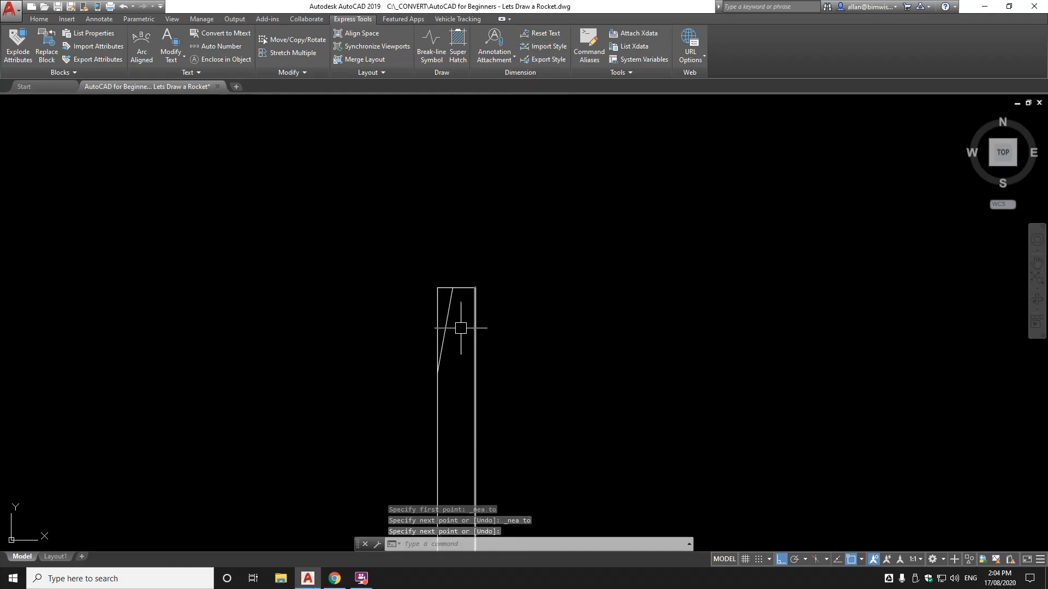
pyautogui.moveTo(461, 311); pyautogui.dragTo(466, 240, button='middle')
pyautogui.scroll(2, 460, 269)
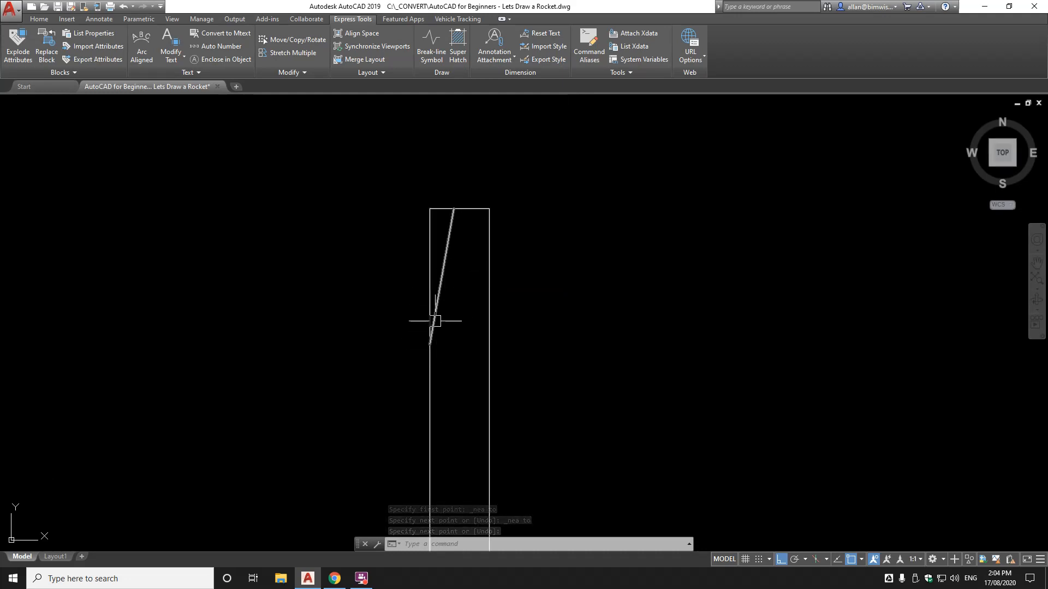
pyautogui.write('di')
pyautogui.press('Return')
pyautogui.press('Escape')
pyautogui.press('Escape')
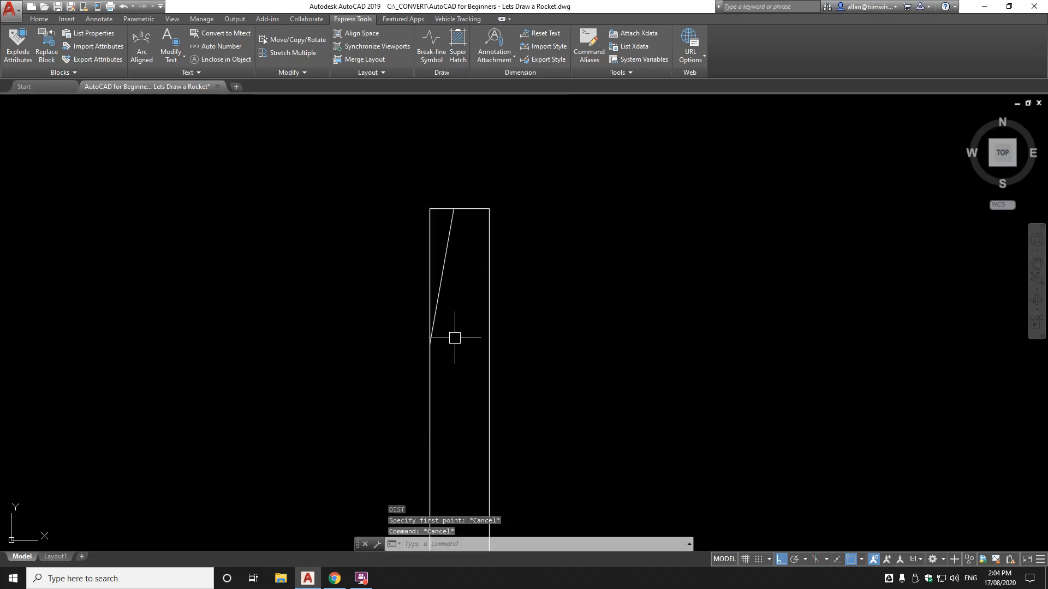
# Measure the slanted nose line's length, 8386.4481
pyautogui.write('di')
pyautogui.press('Return')
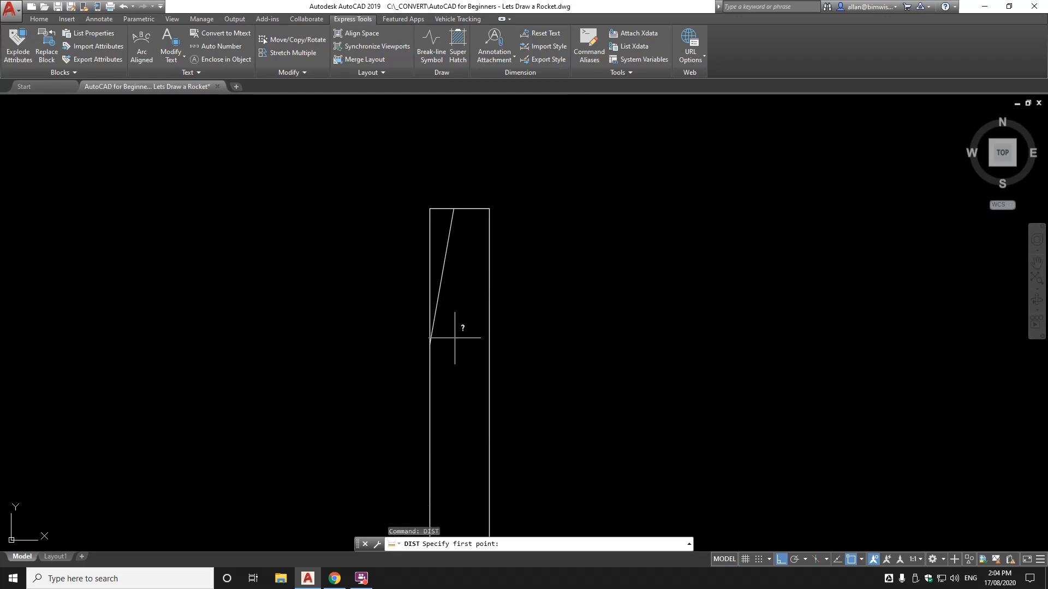
pyautogui.click(430, 344)
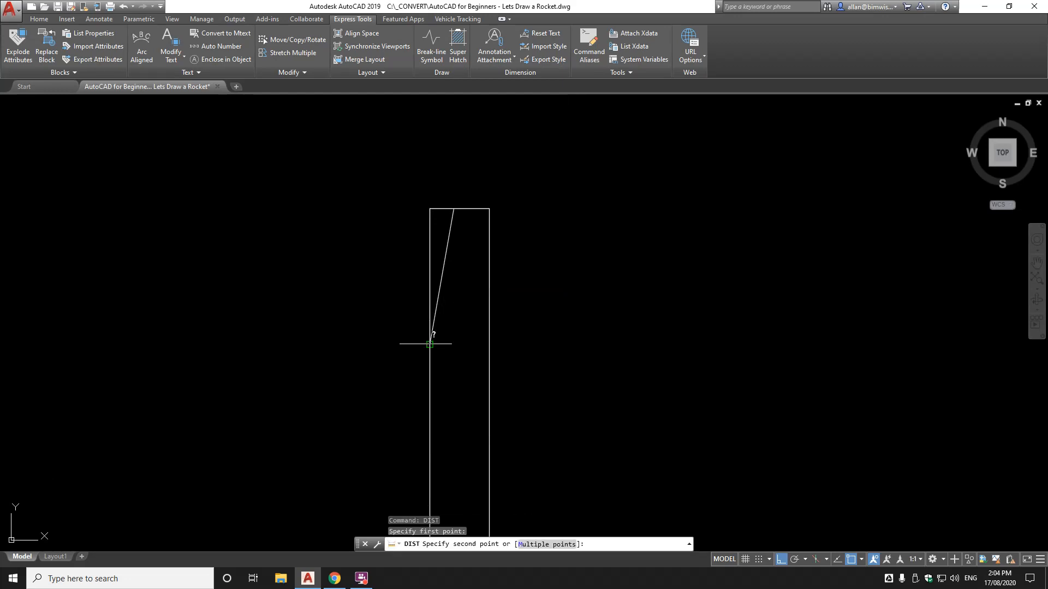
pyautogui.click(429, 230)
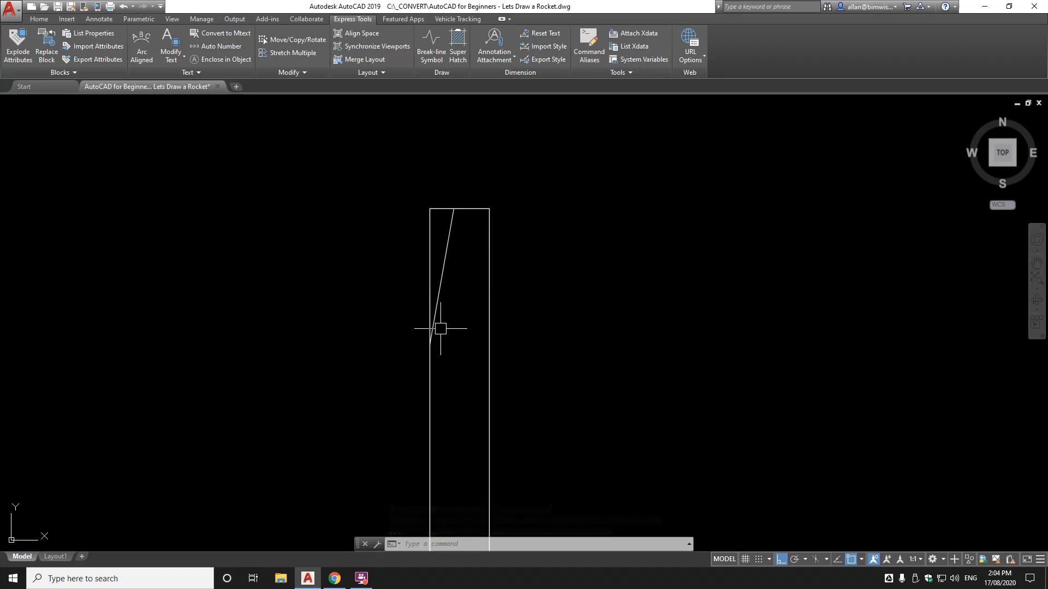
# Fillet the left body wall into the slanted line with a 12000 radius
pyautogui.write('f')
pyautogui.press('Return')
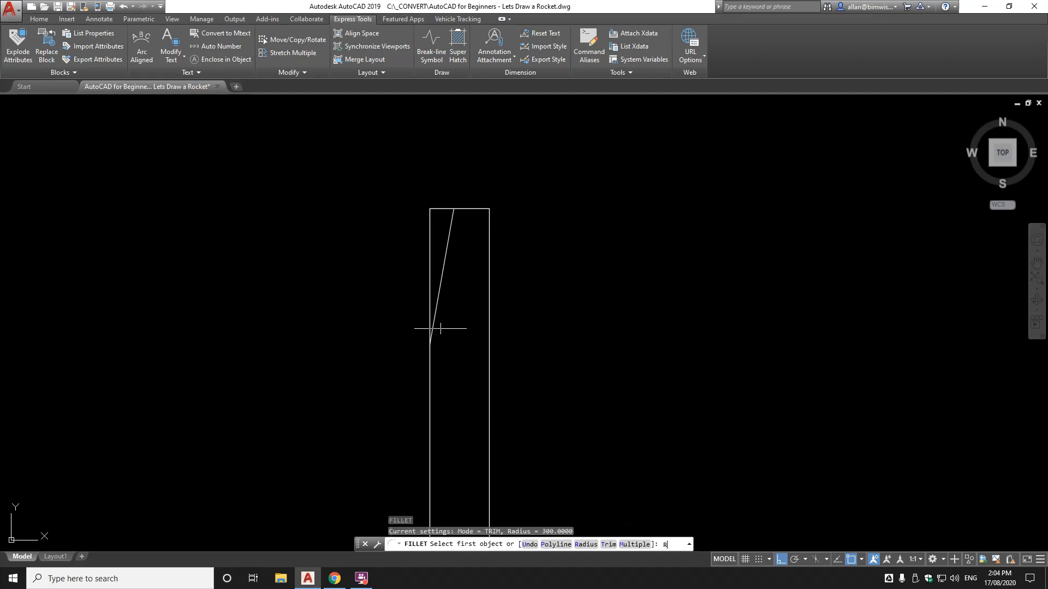
pyautogui.press('Return')
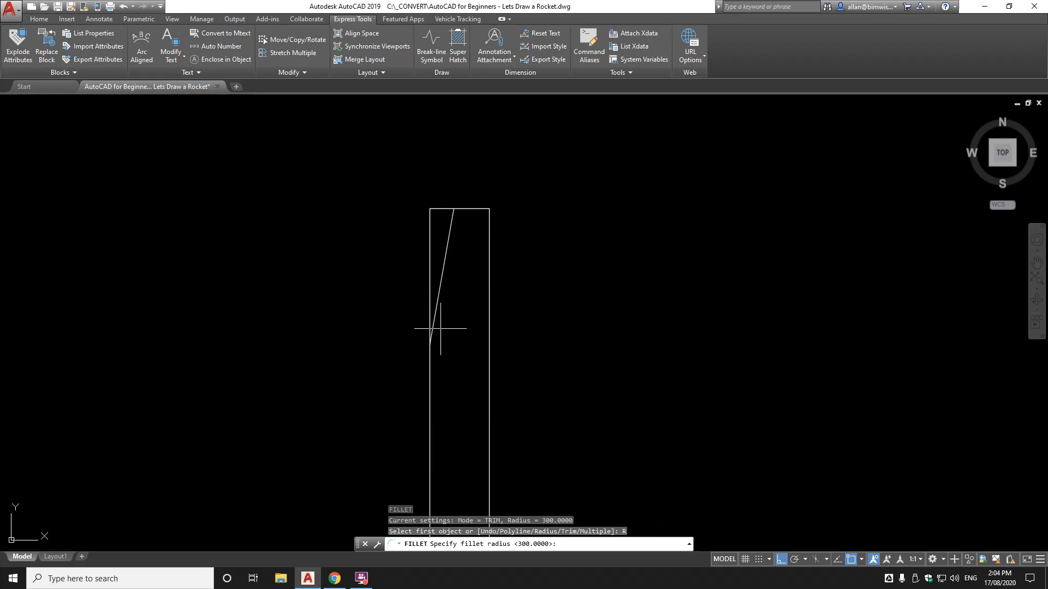
pyautogui.press('Return')
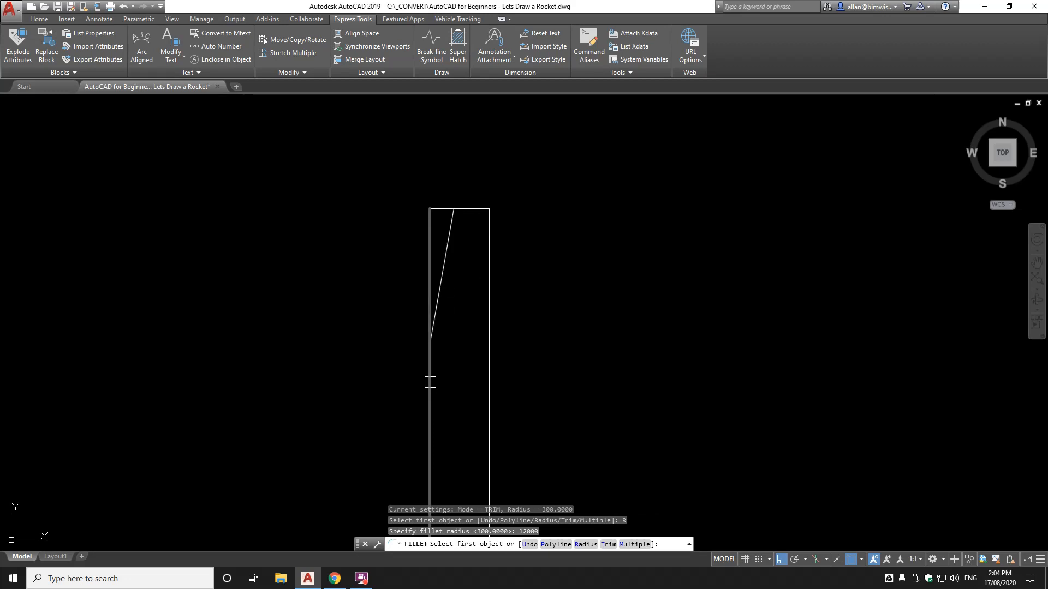
pyautogui.click(429, 400)
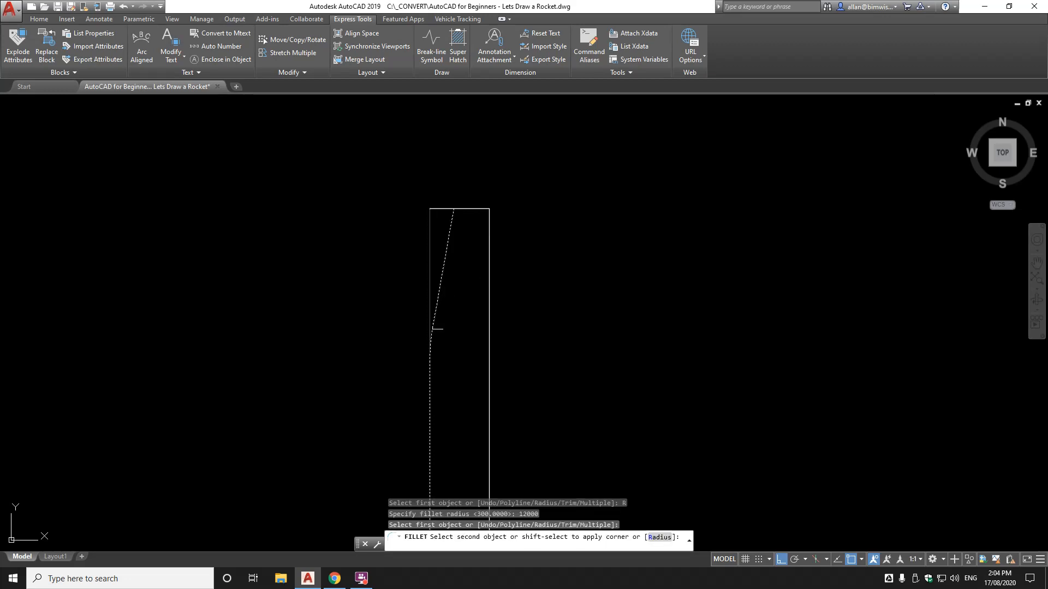
pyautogui.click(440, 304)
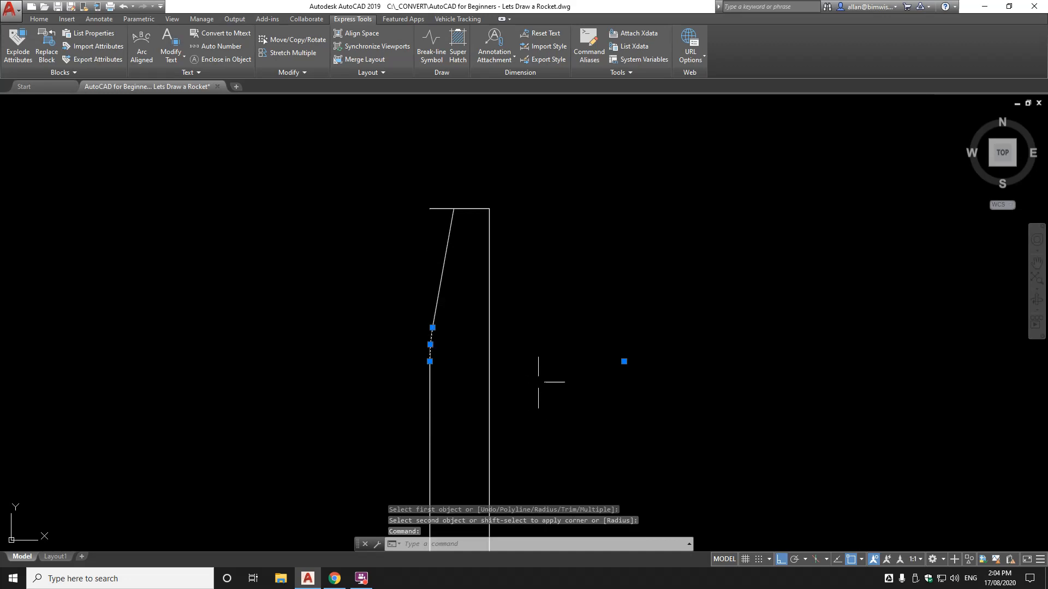
pyautogui.press('Escape')
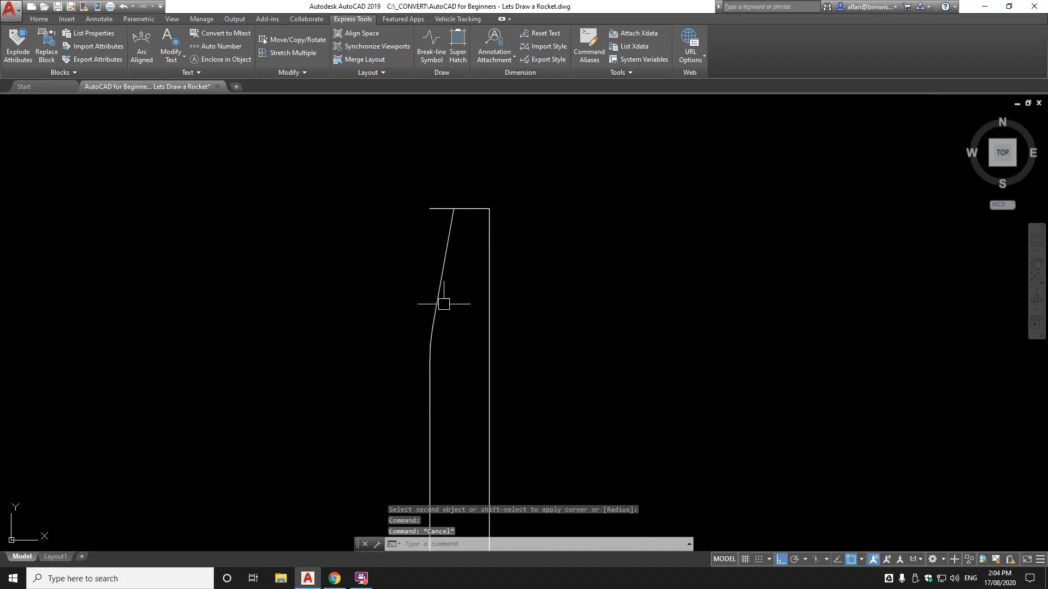
# Zoom to frame the outline and enter MI to show the MIRROR suggestion
pyautogui.scroll(-2, 484, 323)
pyautogui.scroll(2, 461, 283)
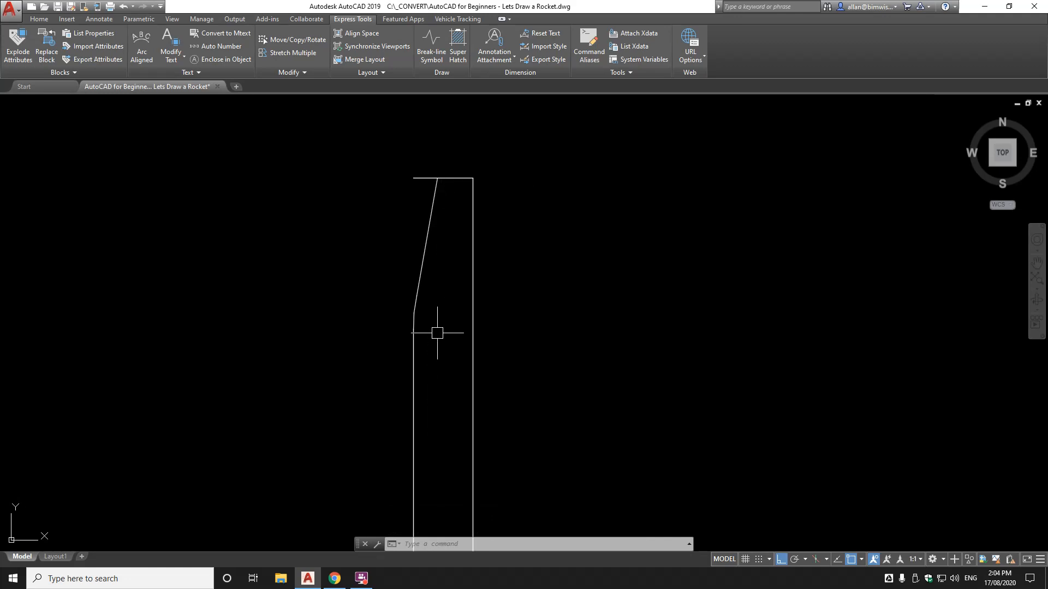
pyautogui.write('MI')
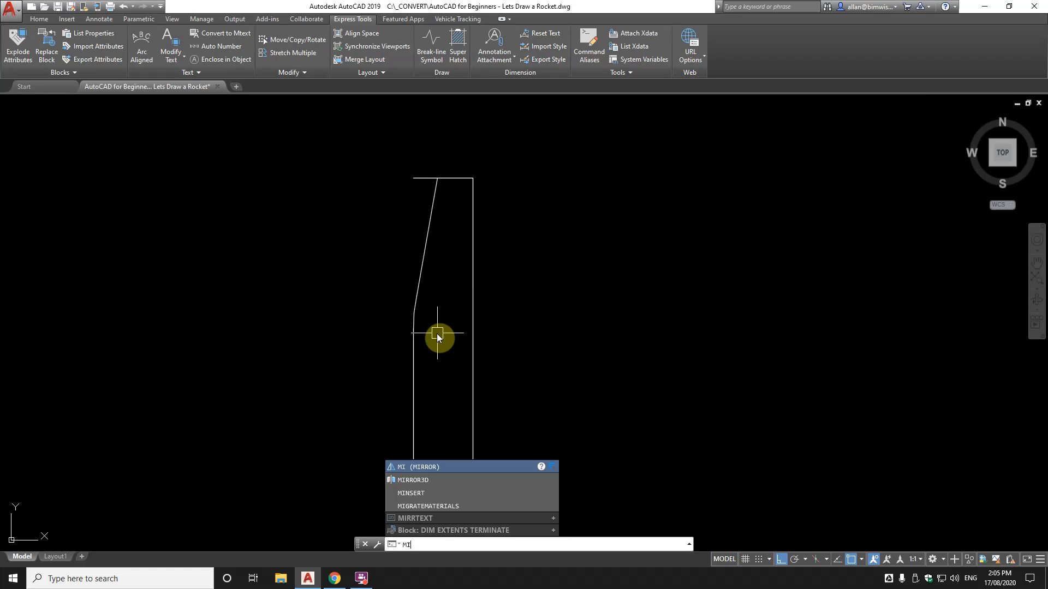
# Mirror the slanted nose line and corner curve about a vertical axis through the top line's midpoint
pyautogui.press('Return')
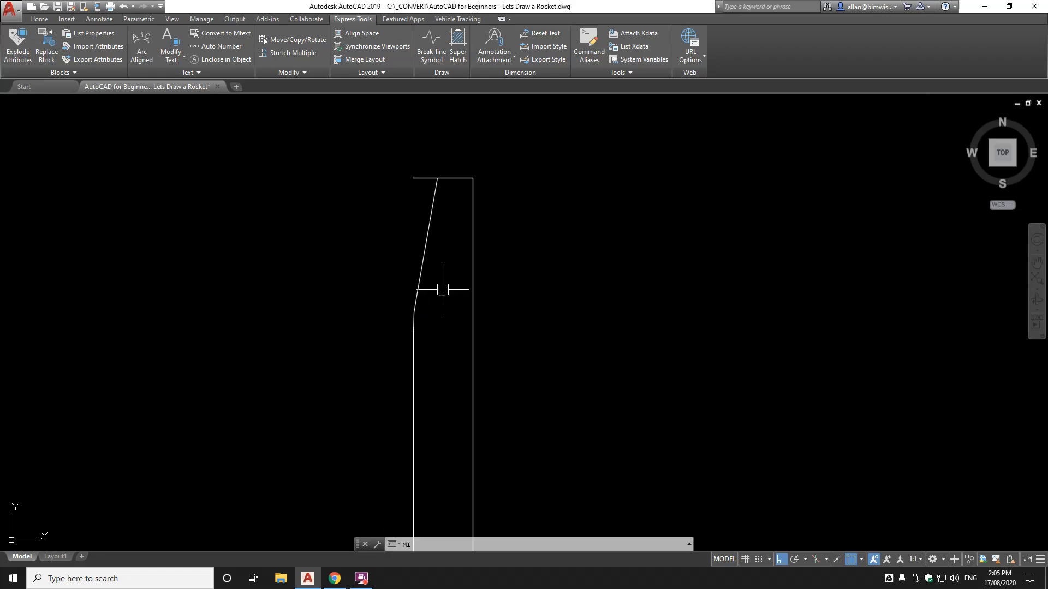
pyautogui.click(423, 270)
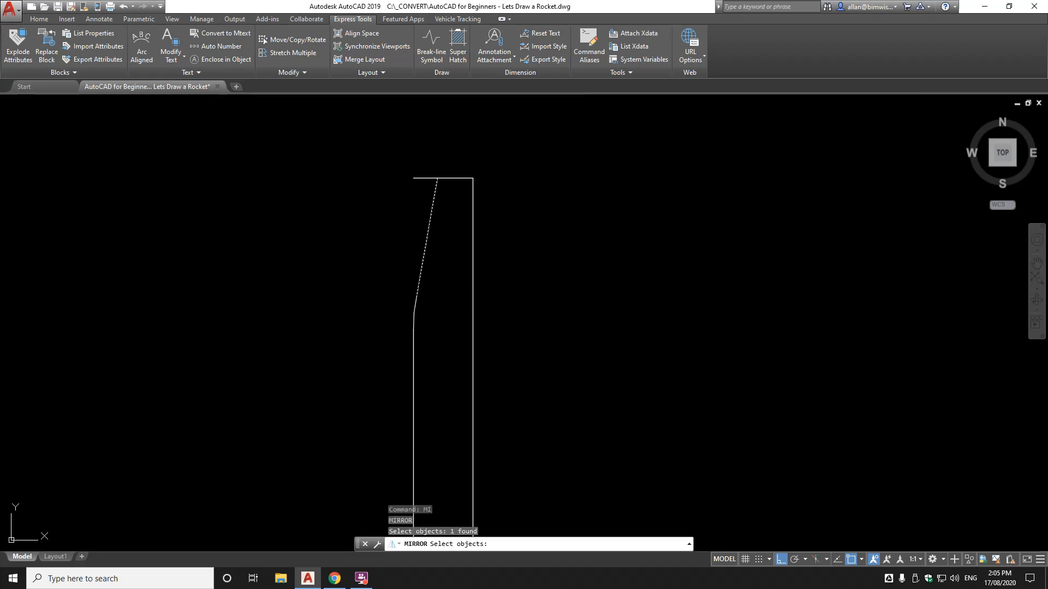
pyautogui.click(417, 310)
pyautogui.press('Return')
pyautogui.scroll(3, 446, 179)
pyautogui.scroll(2, 437, 177)
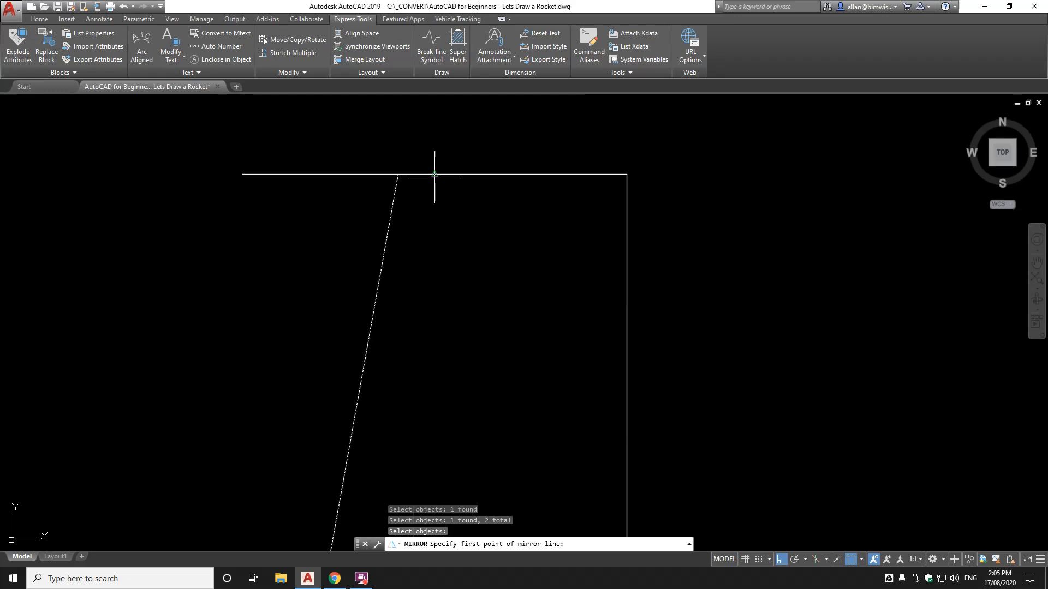
pyautogui.keyDown('shift'); pyautogui.rightClick(435, 176); pyautogui.keyUp('shift')
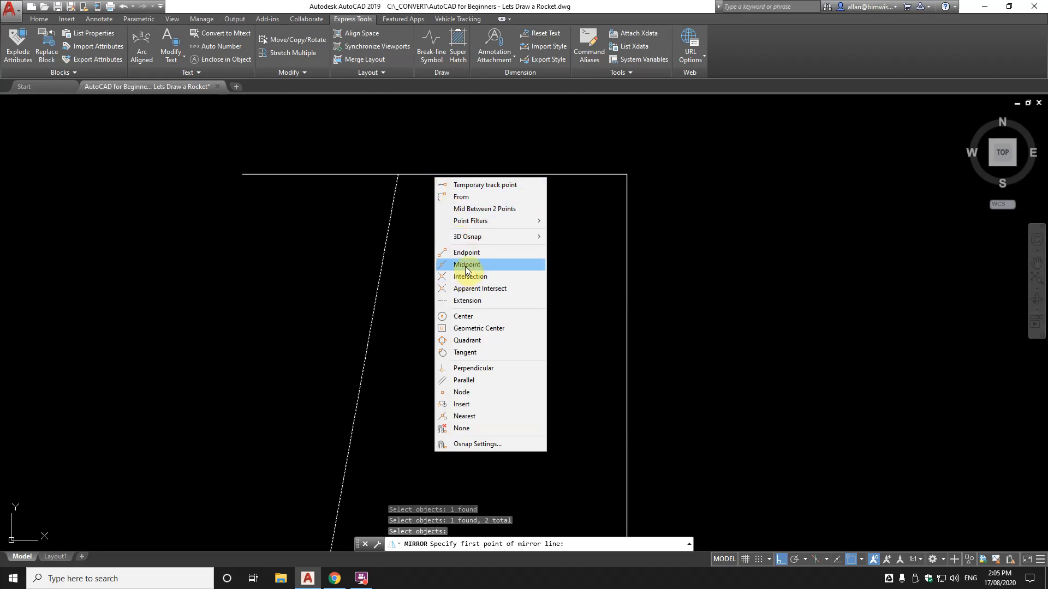
pyautogui.click(466, 265)
pyautogui.click(443, 174)
pyautogui.scroll(-3, 443, 225)
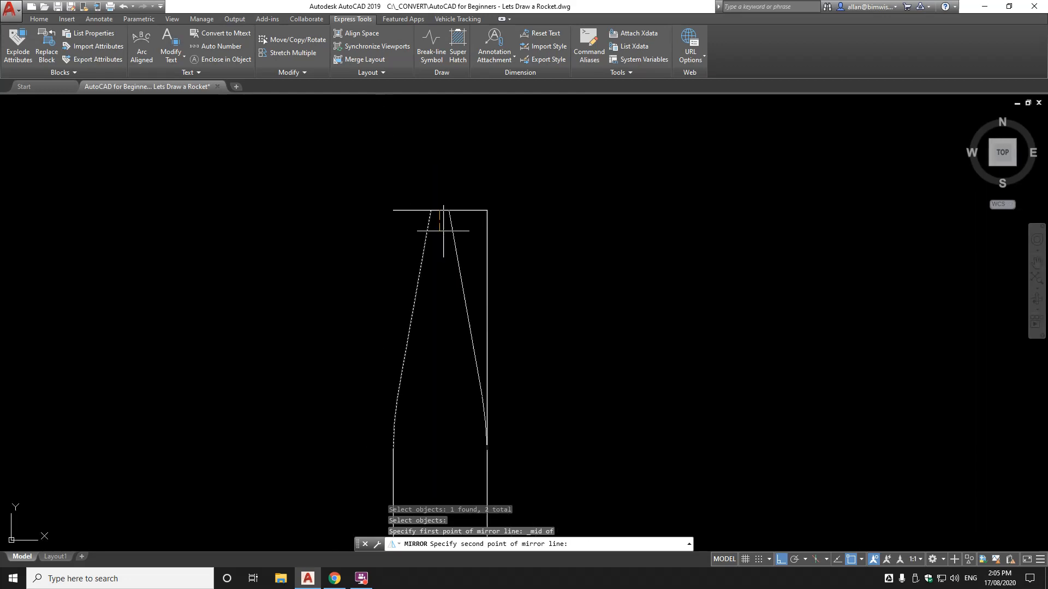
pyautogui.click(443, 233)
pyautogui.press('Return')
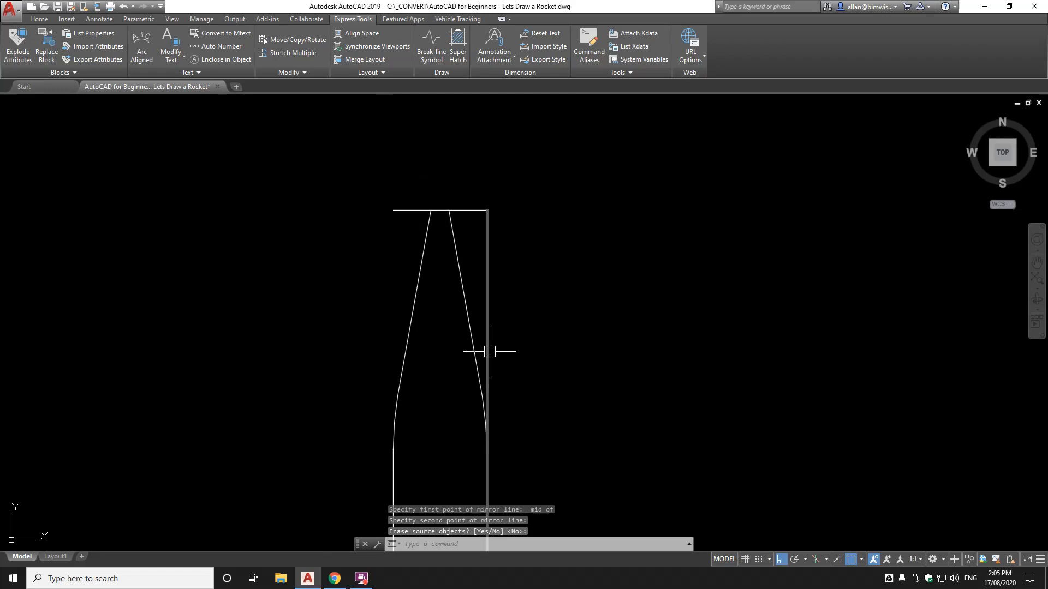
# Erase the misplaced mirrored taper line and curve
pyautogui.write('e')
pyautogui.press('Return')
pyautogui.click(467, 307)
pyautogui.click(459, 356)
pyautogui.click(534, 473)
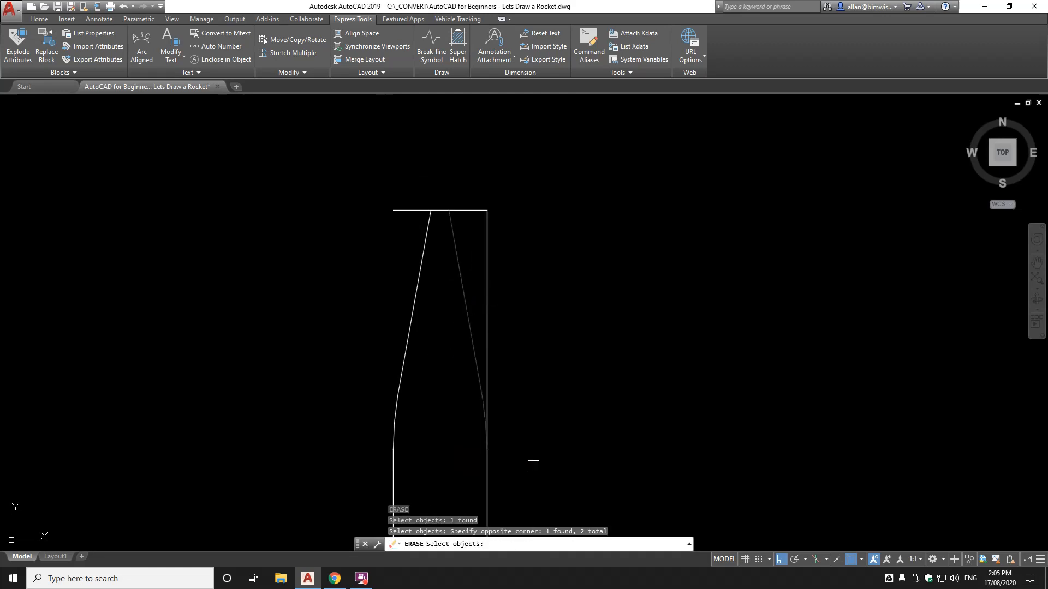
pyautogui.press('Return')
# Mirror the left nose line and curved corner again about a vertical axis from the top midpoint
pyautogui.write('mi')
pyautogui.press('Return')
pyautogui.click(414, 334)
pyautogui.click(395, 415)
pyautogui.press('Return')
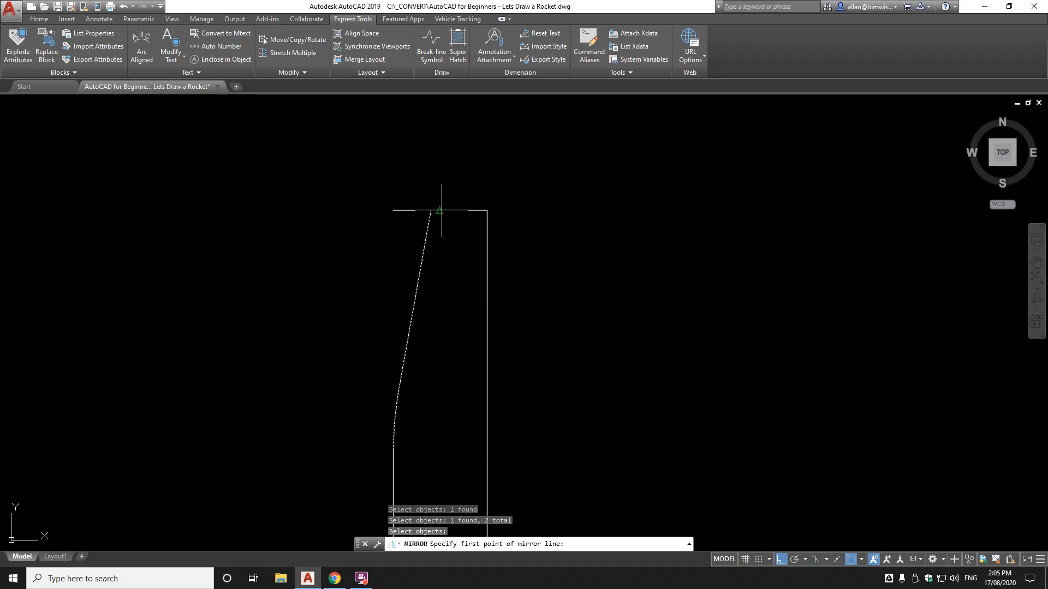
pyautogui.click(441, 210)
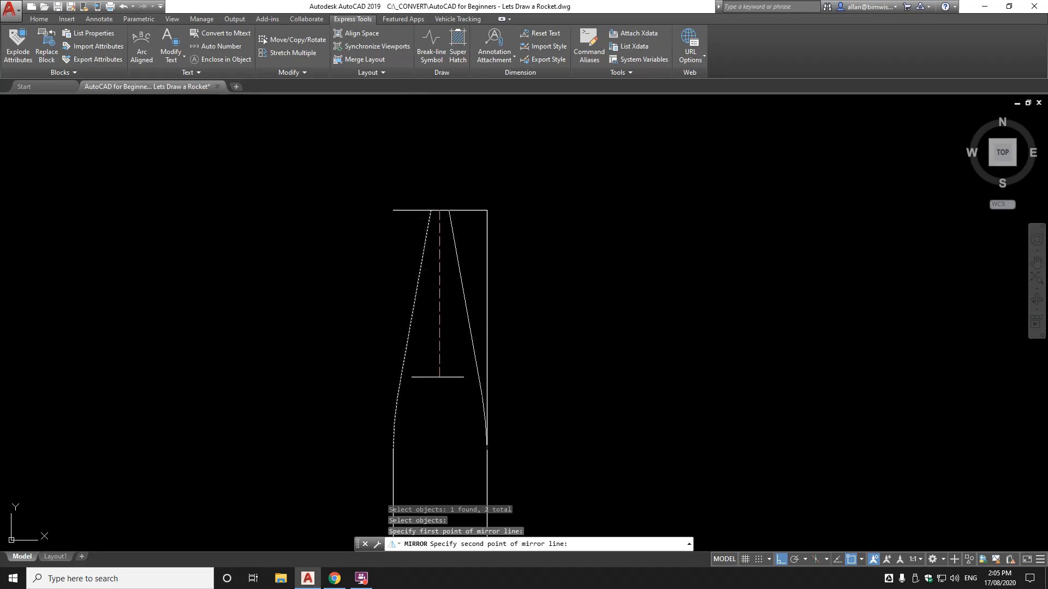
pyautogui.moveTo(450, 450); pyautogui.dragTo(476, 306, button='middle')
pyautogui.click(476, 283)
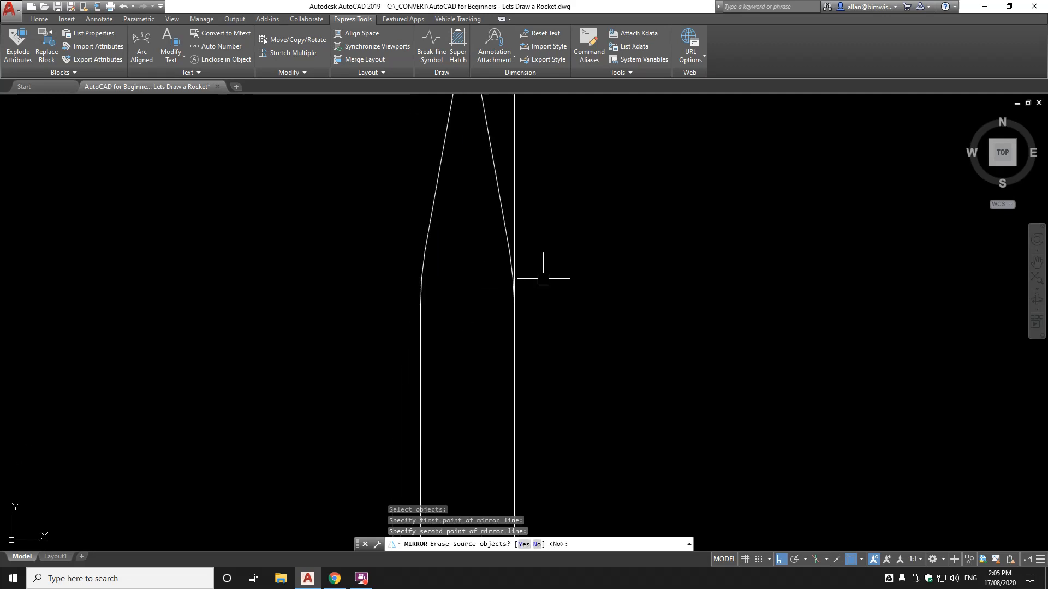
pyautogui.press('Return')
pyautogui.scroll(-2, 584, 379)
pyautogui.scroll(4, 551, 345)
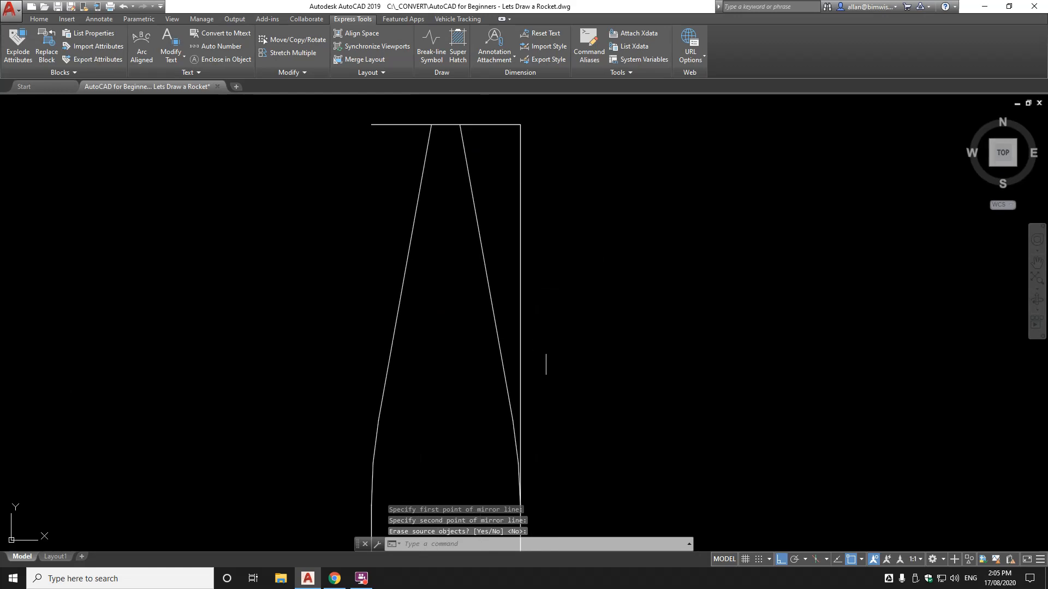
pyautogui.moveTo(524, 386); pyautogui.dragTo(515, 297, button='middle')
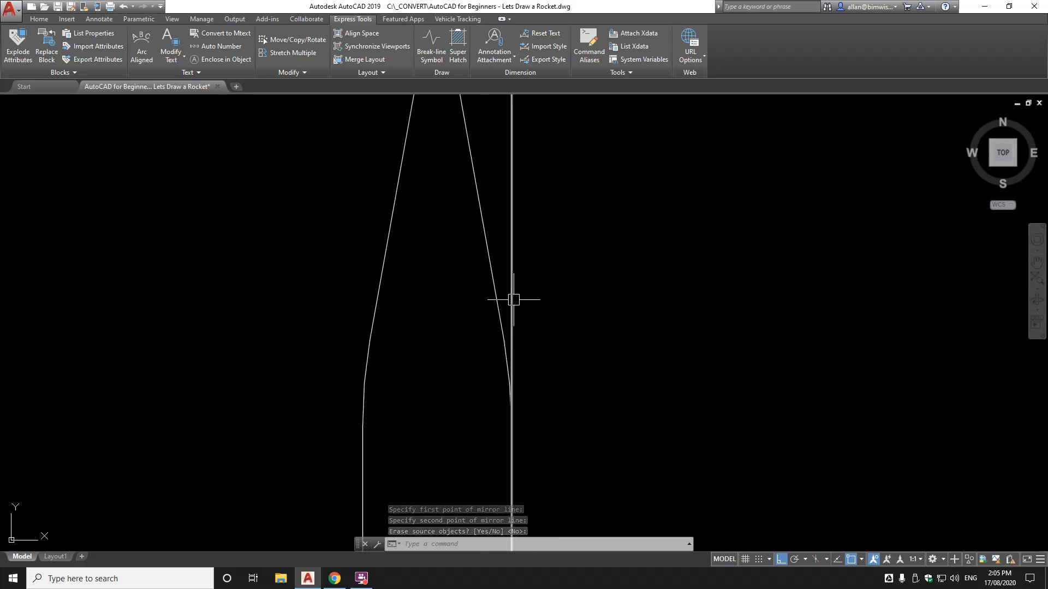
pyautogui.scroll(-2, 515, 304)
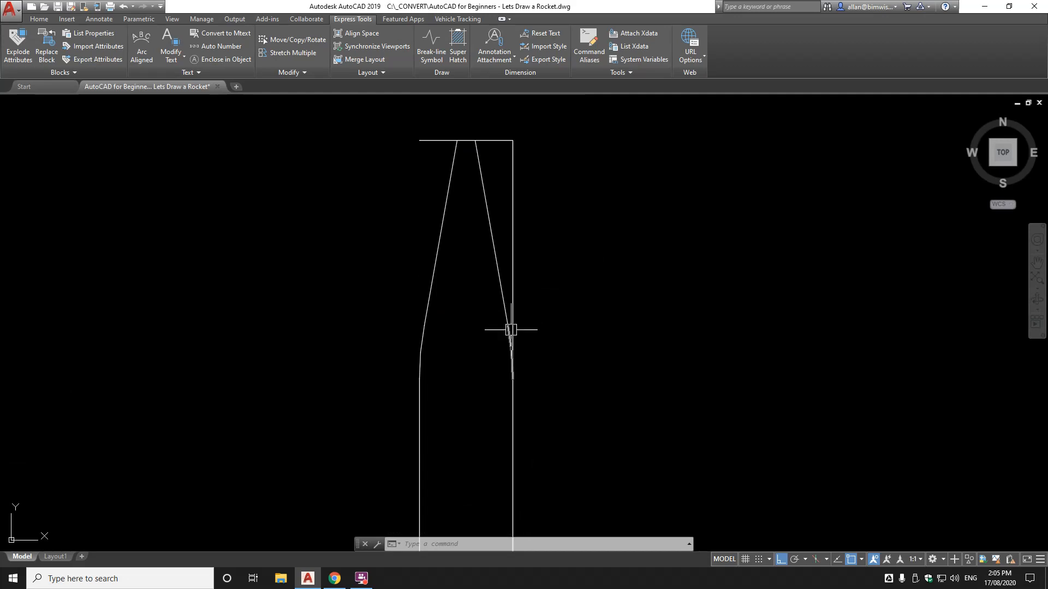
# Trim the right body line above the mirrored curve, using the curve as the cutting edge
pyautogui.write('TR')
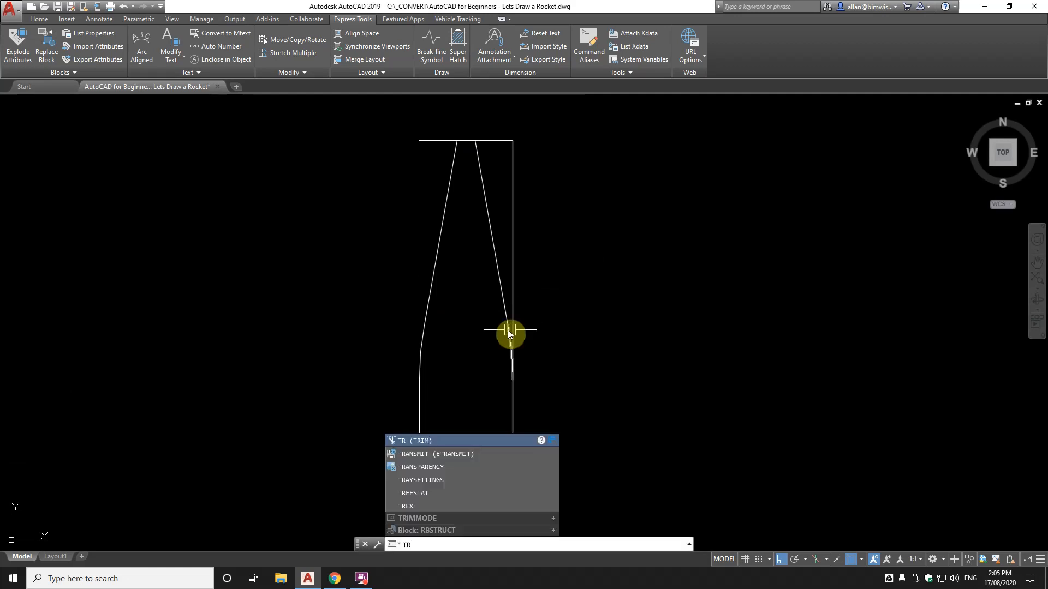
pyautogui.press('Return')
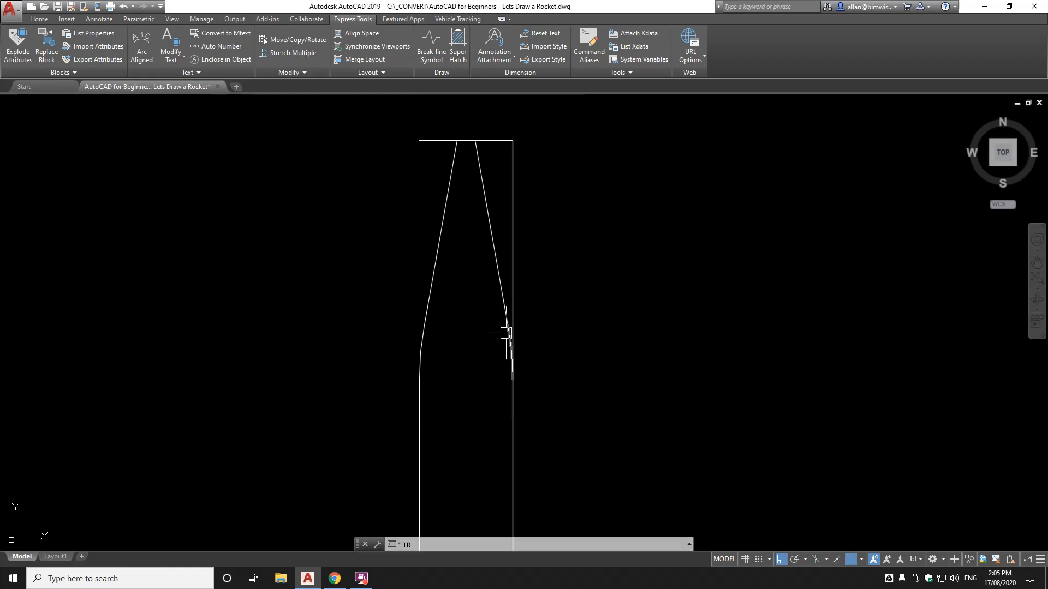
pyautogui.click(504, 343)
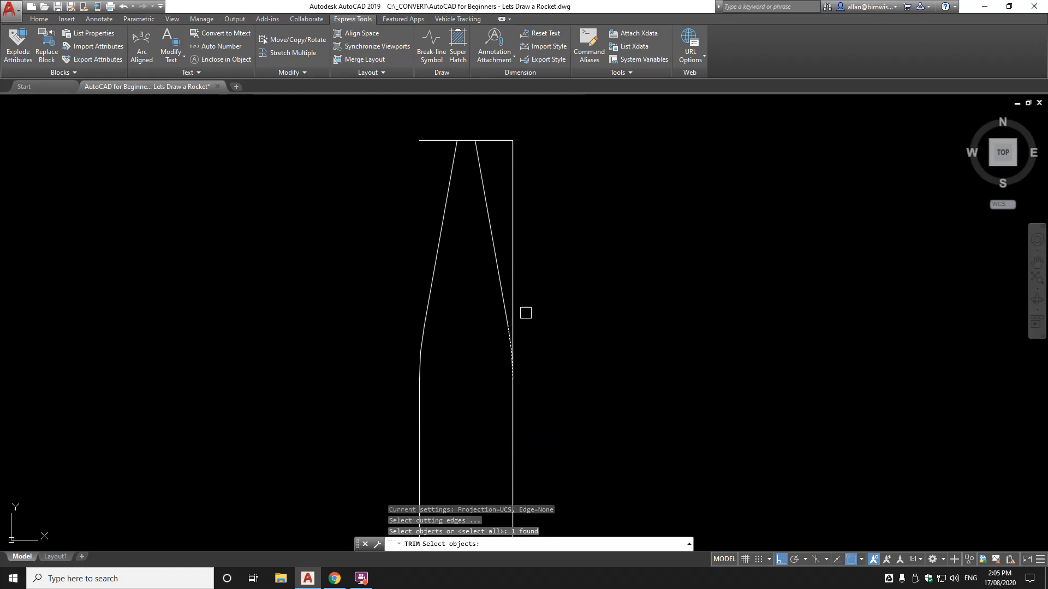
pyautogui.press('Return')
pyautogui.click(512, 281)
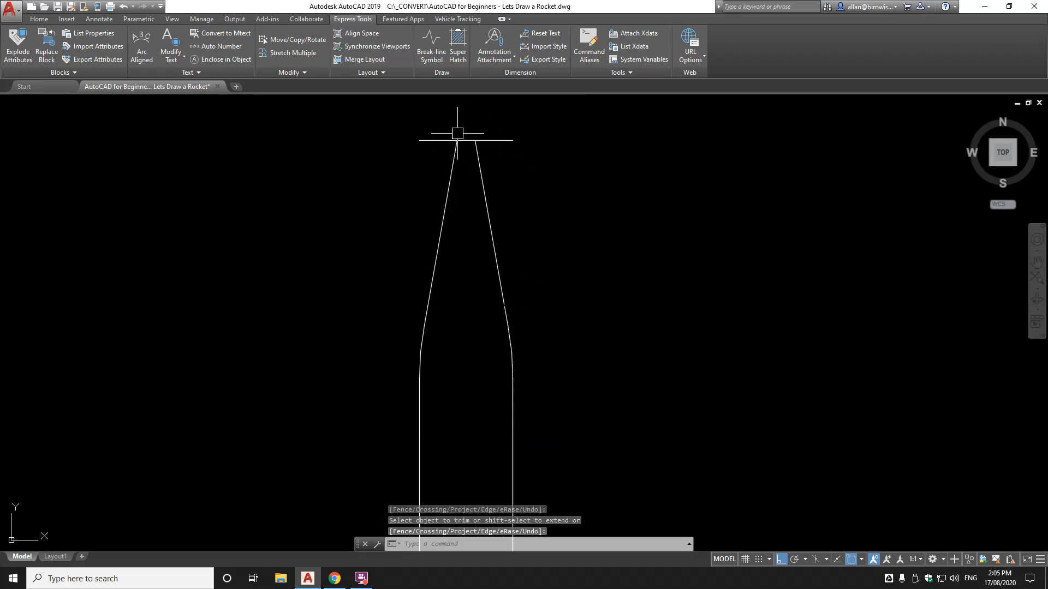
pyautogui.scroll(-2, 469, 306)
pyautogui.scroll(6, 469, 202)
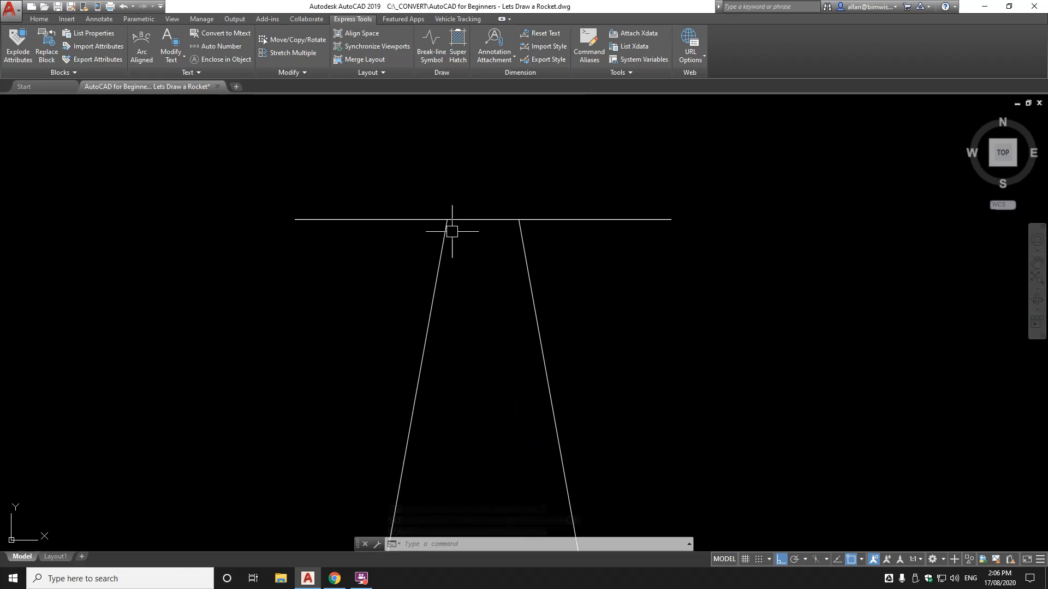
# Measure the distance between the two taper lines' top ends
pyautogui.write('d')
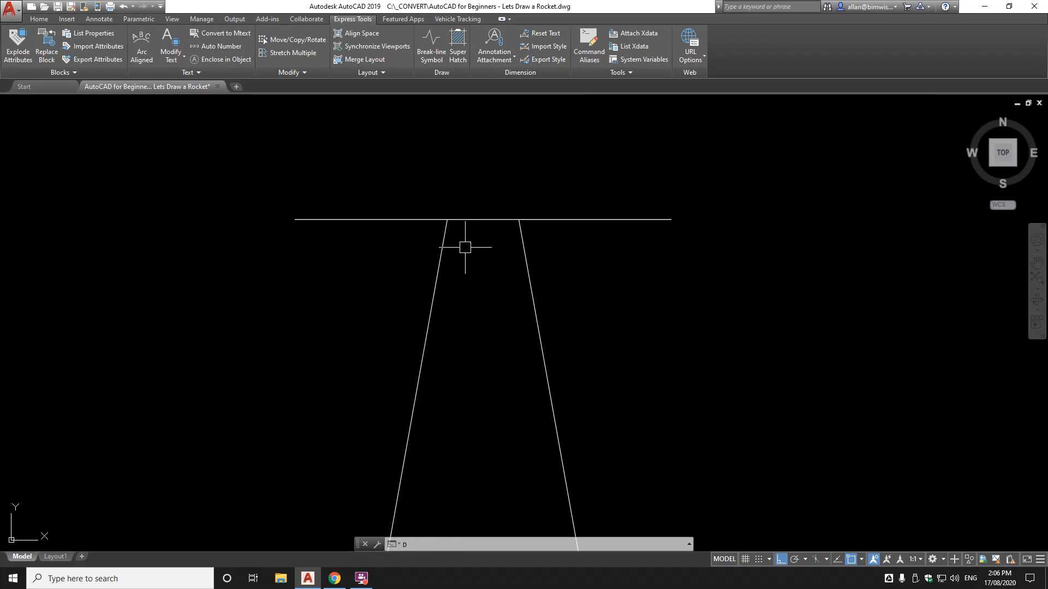
pyautogui.write('ist')
pyautogui.press('Return')
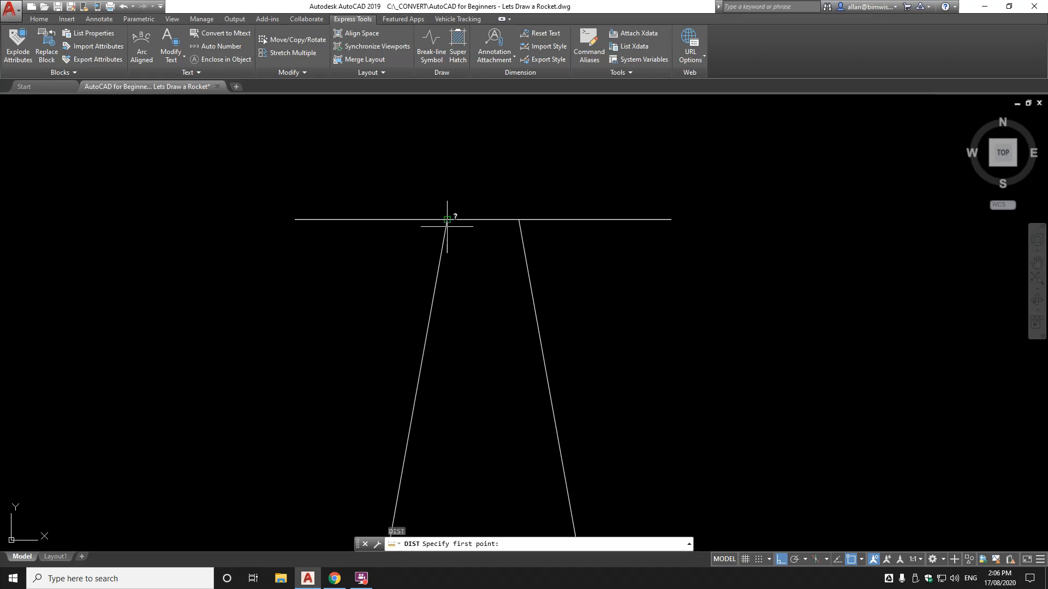
pyautogui.click(447, 220)
pyautogui.click(519, 220)
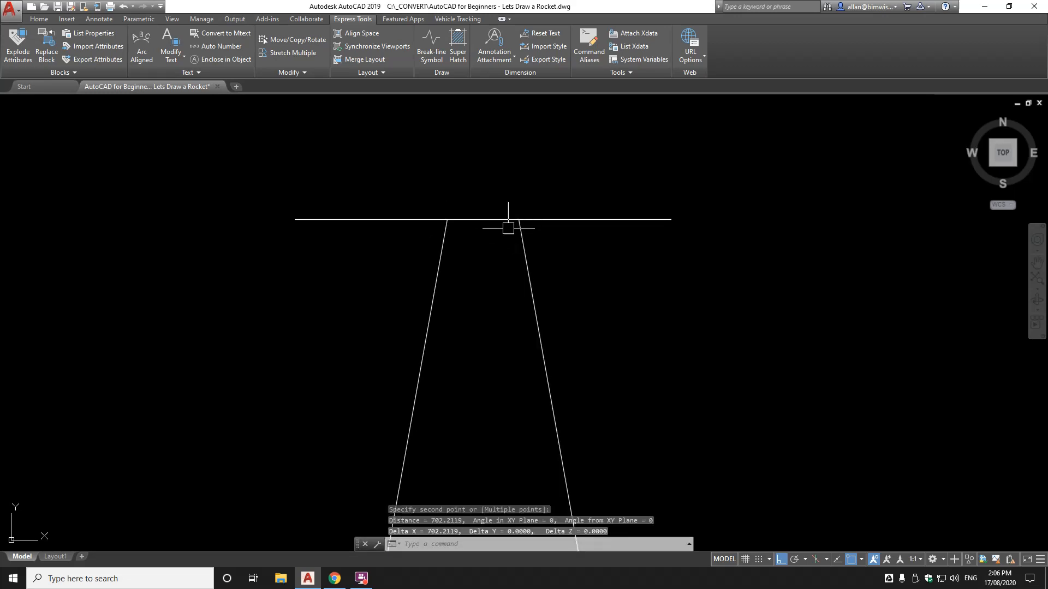
pyautogui.scroll(-6, 512, 285)
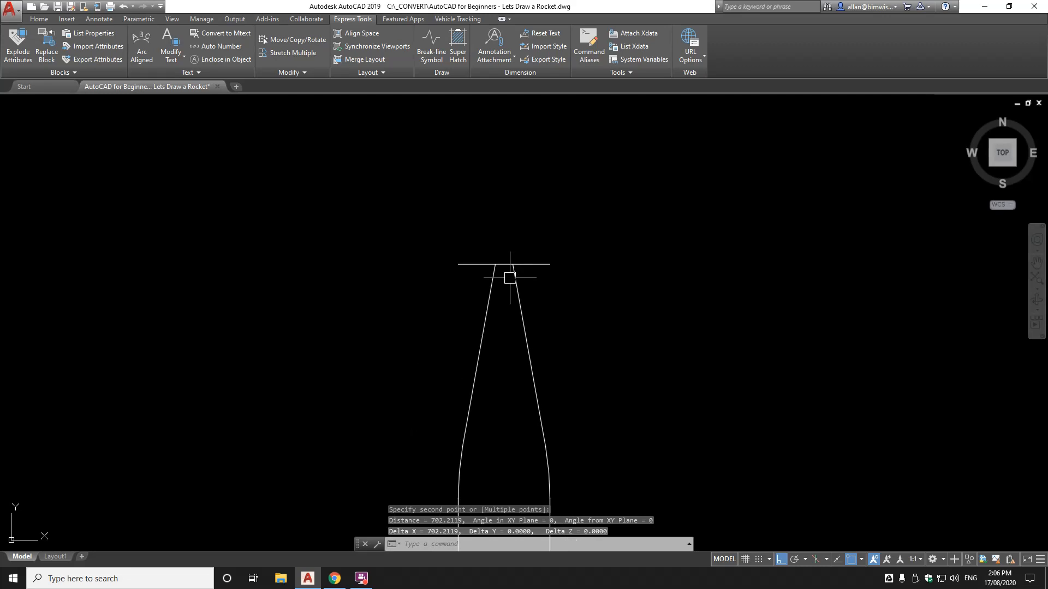
# Fillet the two nose taper lines with a 700 radius
pyautogui.write('f')
pyautogui.press('Return')
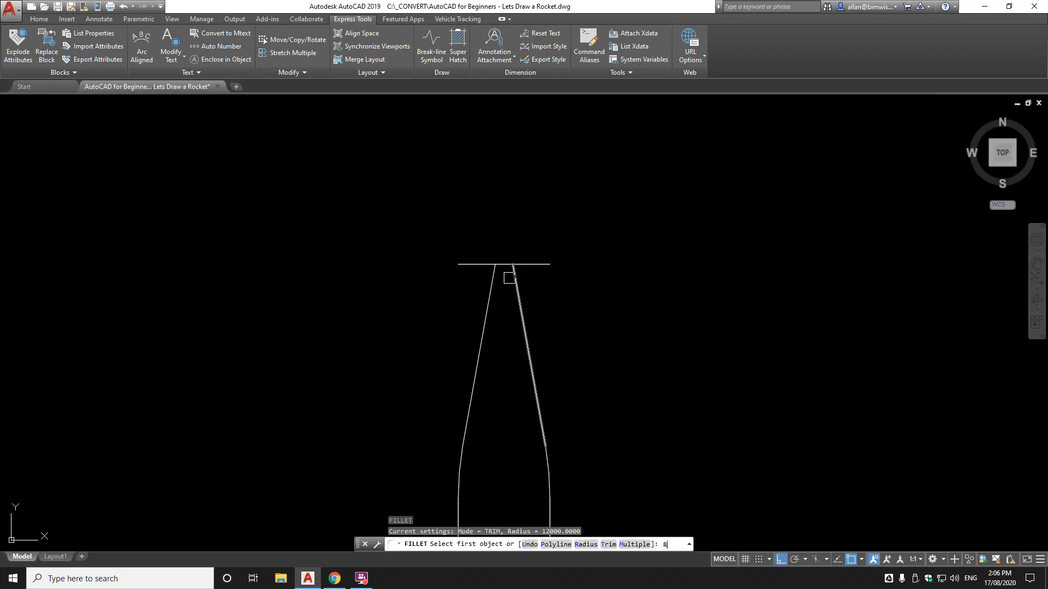
pyautogui.write('r')
pyautogui.press('Return')
pyautogui.write('700')
pyautogui.press('Return')
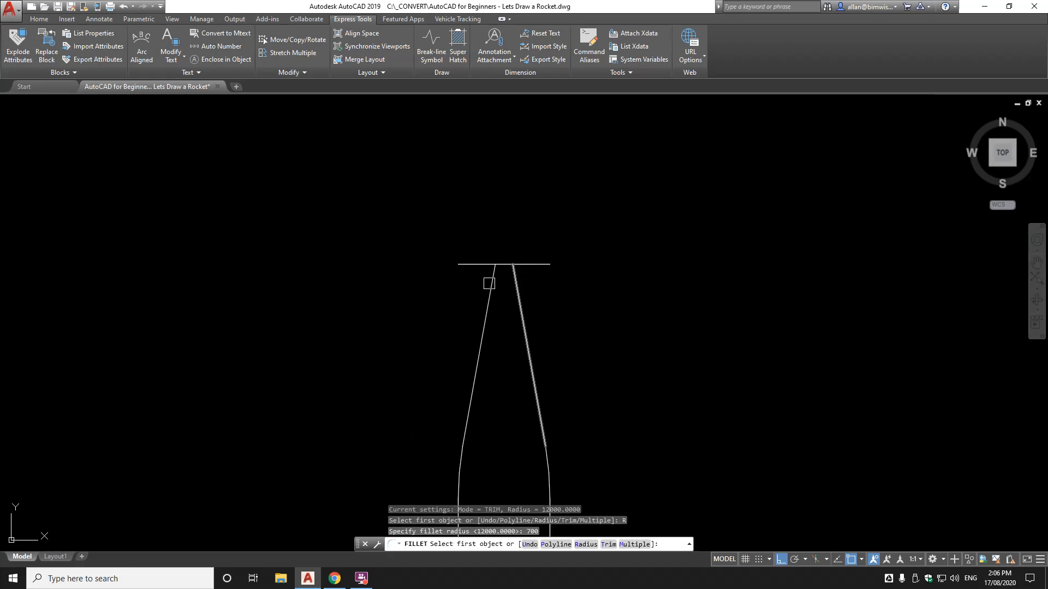
pyautogui.click(492, 285)
pyautogui.click(518, 288)
pyautogui.moveTo(545, 252); pyautogui.dragTo(531, 229, button='middle')
pyautogui.scroll(-4, 516, 223)
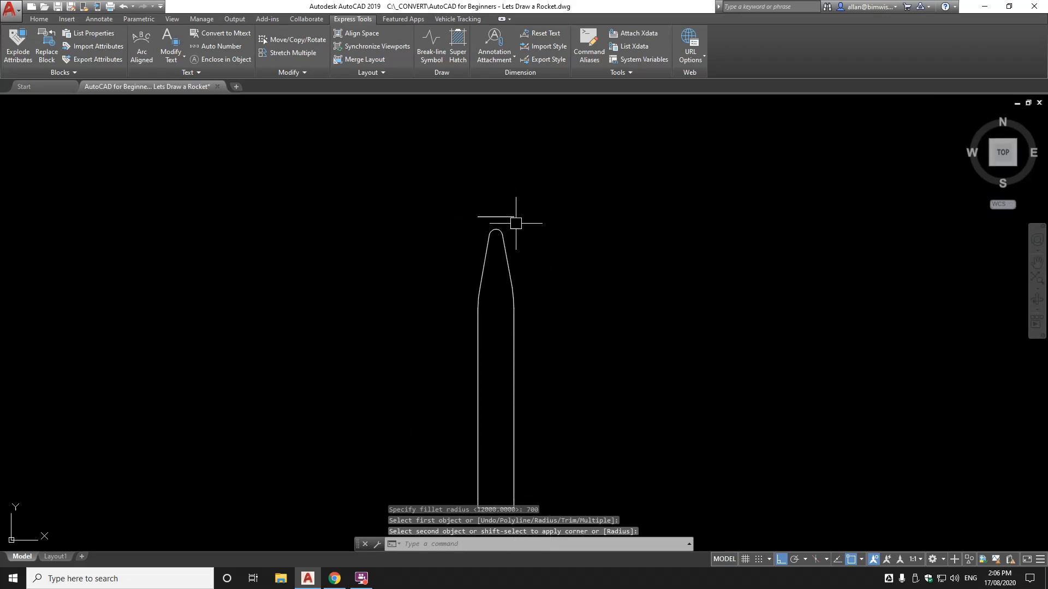
pyautogui.scroll(3, 502, 216)
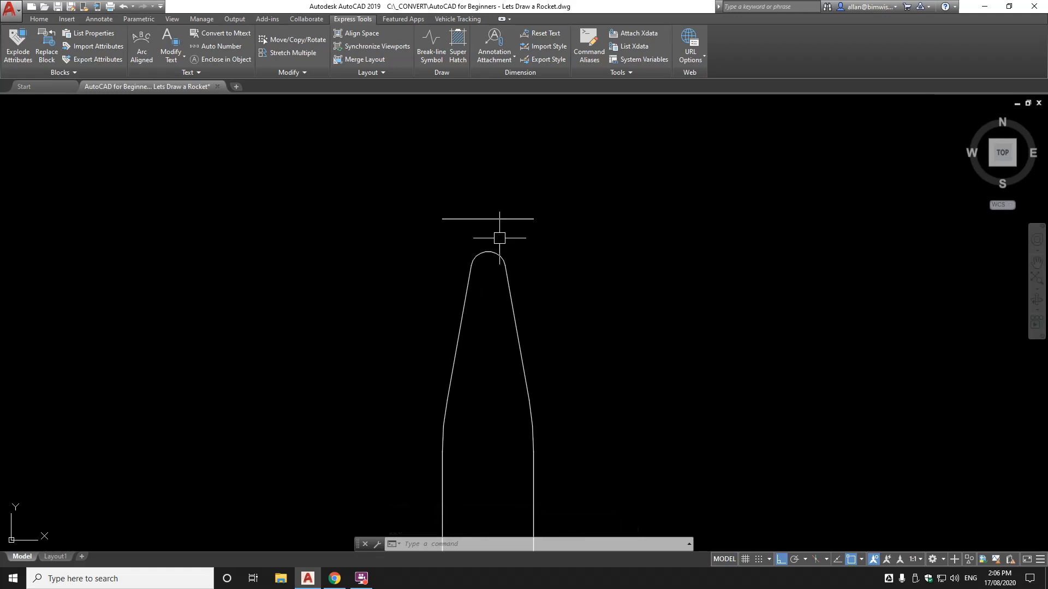
# Refillet the nose tip's two slanted sides with a 300 radius
pyautogui.write('f')
pyautogui.press('Return')
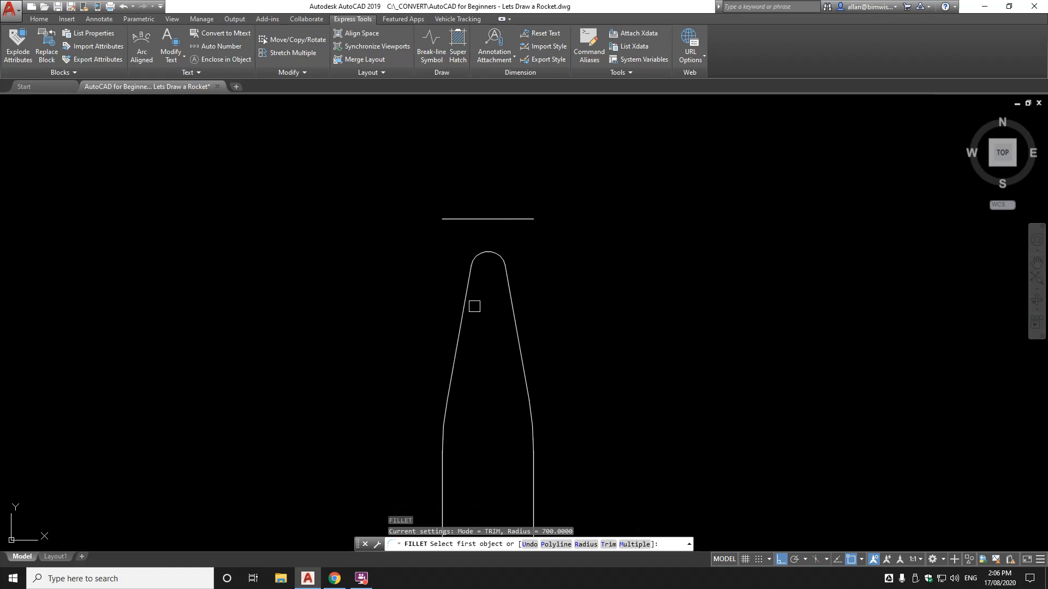
pyautogui.write('R')
pyautogui.press('Return')
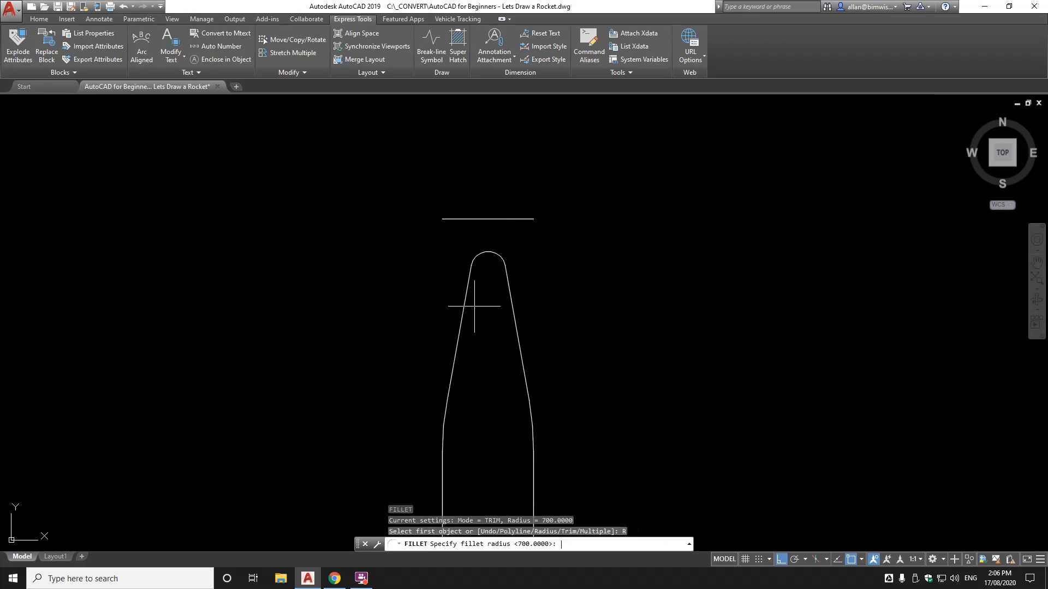
pyautogui.write('300')
pyautogui.press('Return')
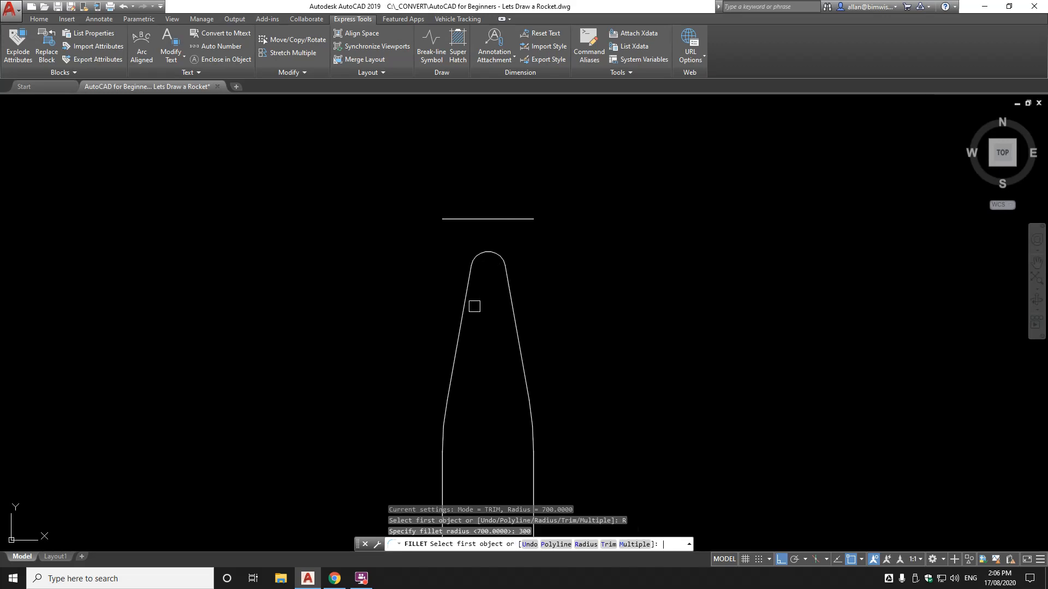
pyautogui.click(462, 300)
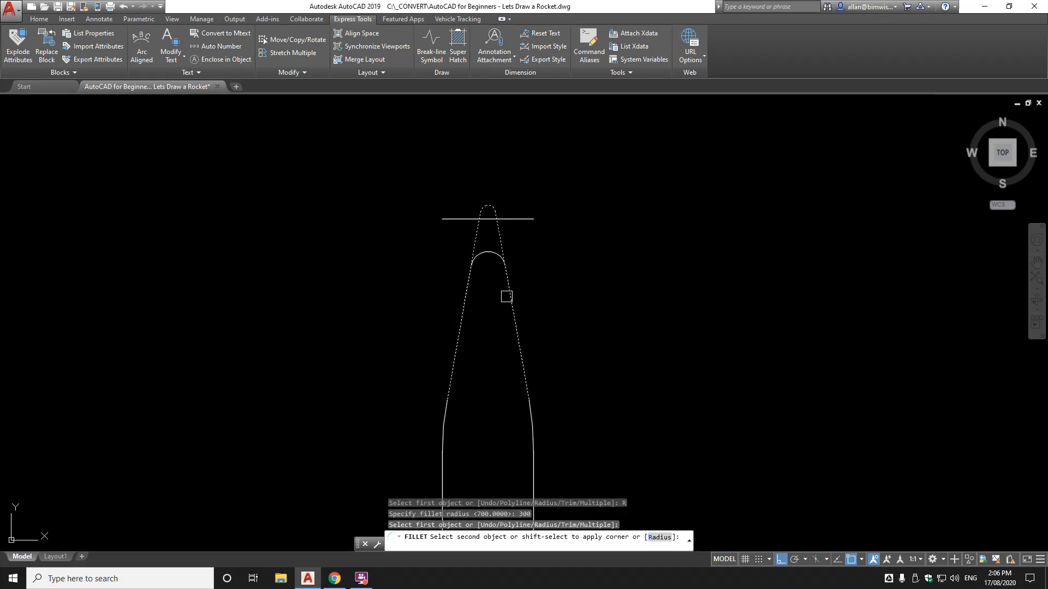
pyautogui.click(504, 281)
# Erase the leftover arc and horizontal guide line
pyautogui.write('E')
pyautogui.press('Return')
pyautogui.click(493, 254)
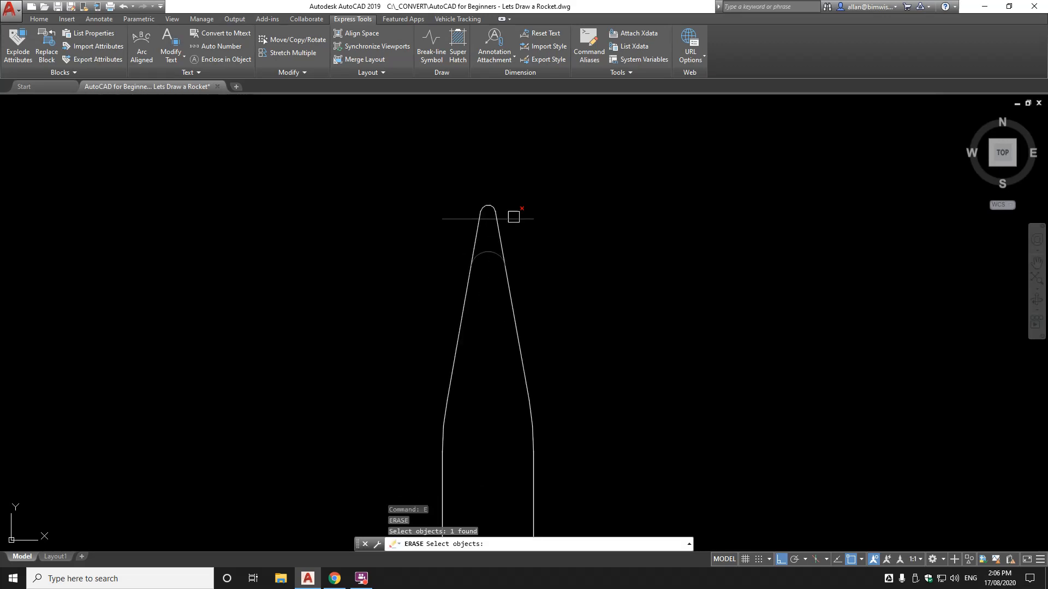
pyautogui.click(515, 217)
pyautogui.press('Return')
pyautogui.scroll(-4, 535, 219)
pyautogui.moveTo(573, 320); pyautogui.dragTo(534, 280, button='middle')
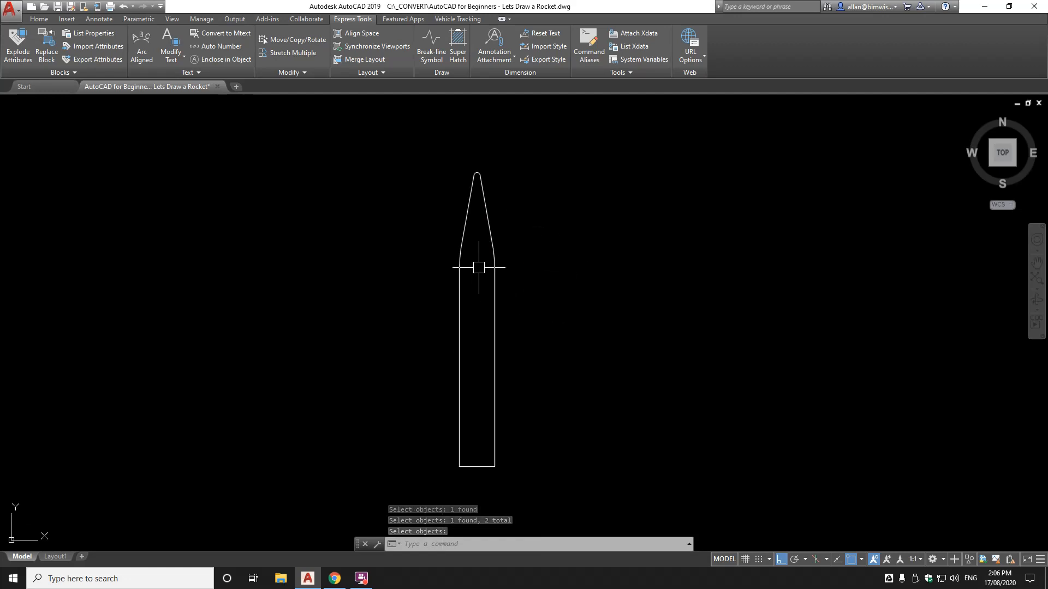
pyautogui.moveTo(470, 465); pyautogui.dragTo(480, 367, button='middle')
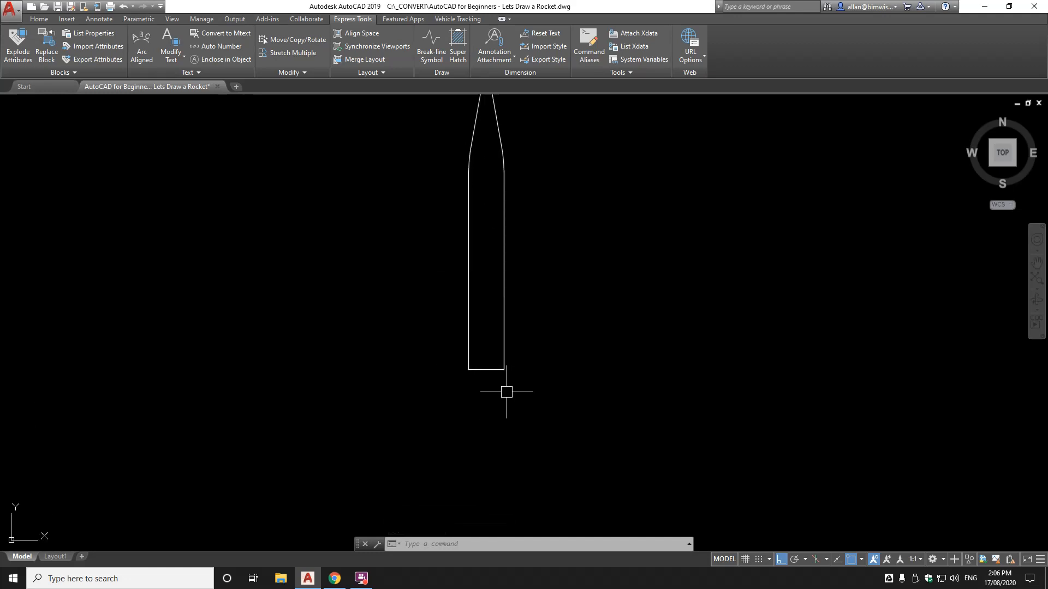
# Offset the rocket body's bottom edge 2500 units downward
pyautogui.scroll(5, 495, 388)
pyautogui.scroll(-2, 488, 380)
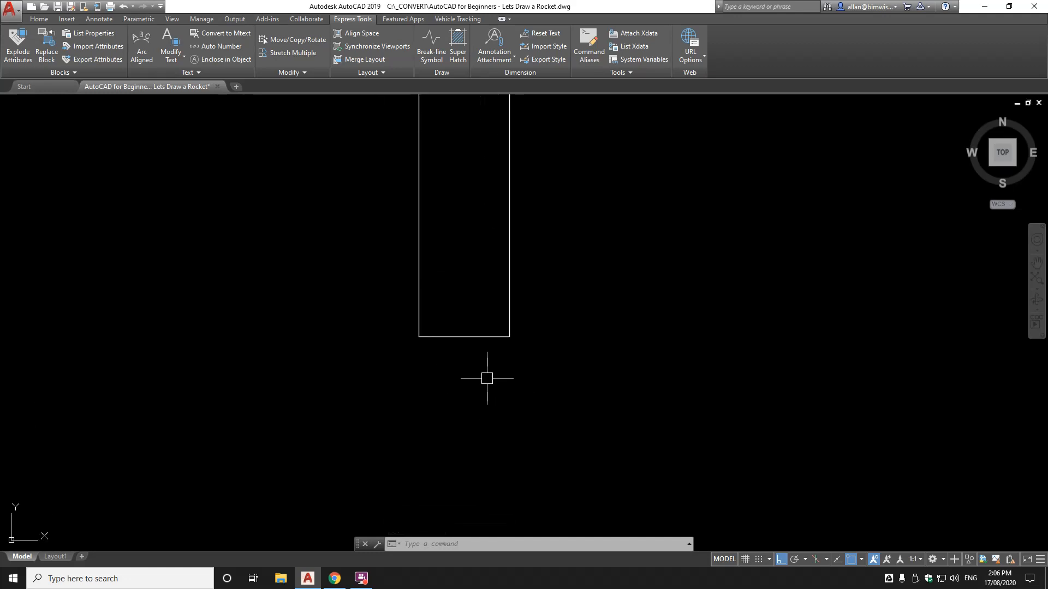
pyautogui.scroll(2, 477, 347)
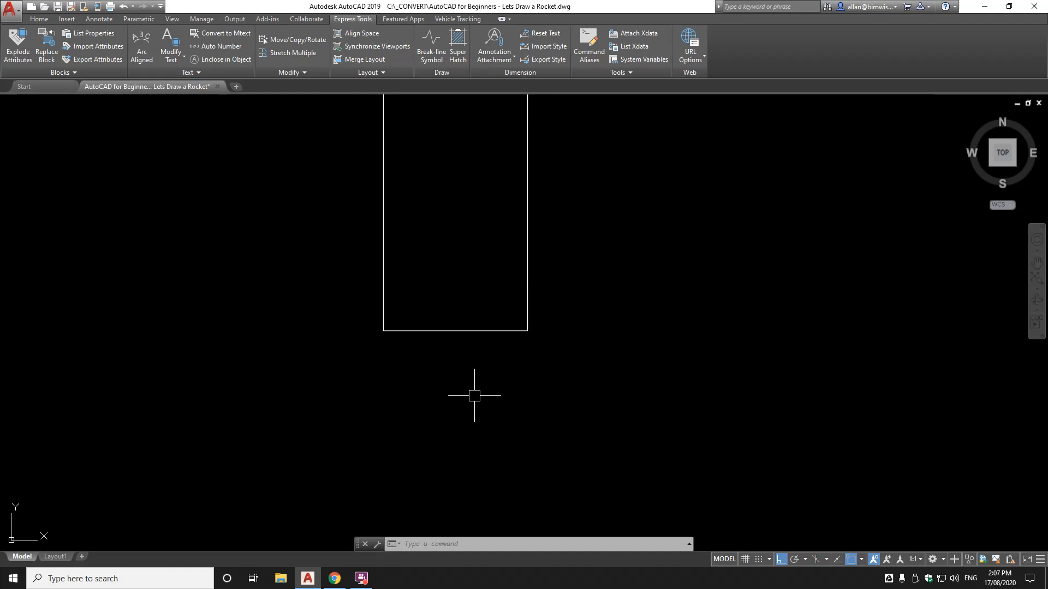
pyautogui.write('o')
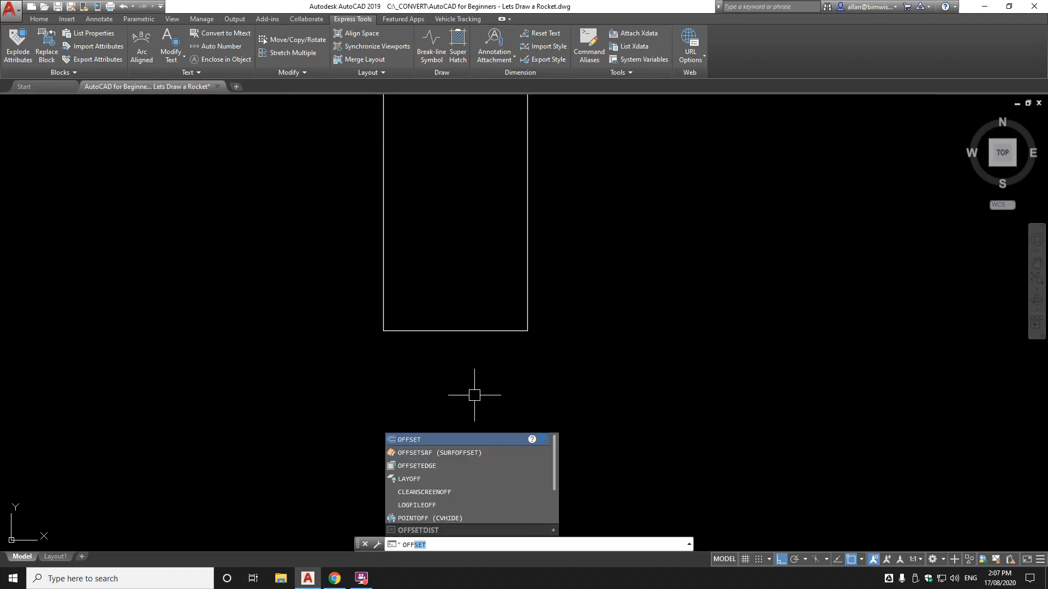
pyautogui.write('s')
pyautogui.press('Return')
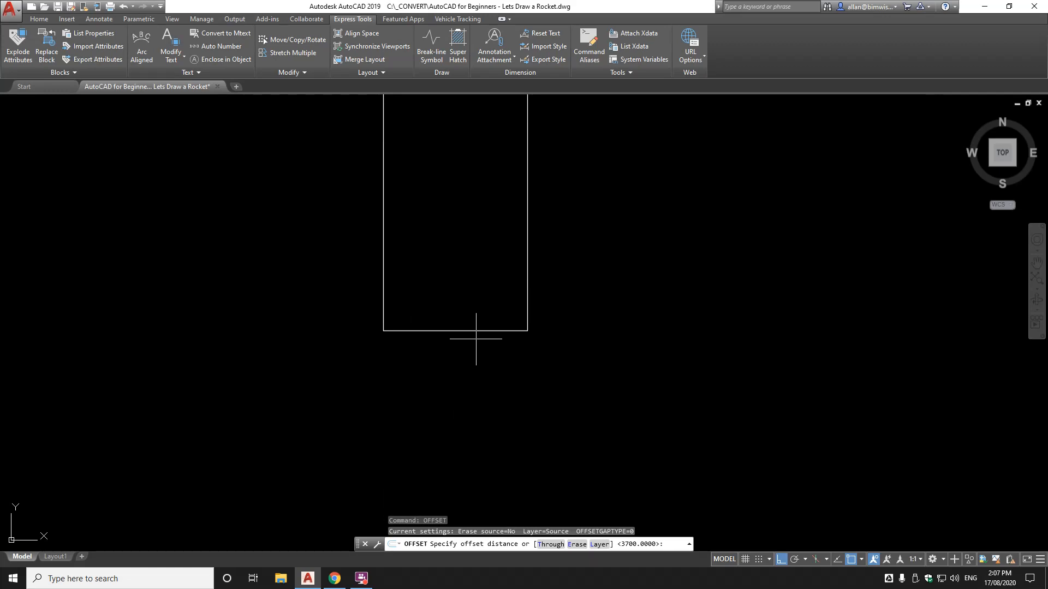
pyautogui.press('Return')
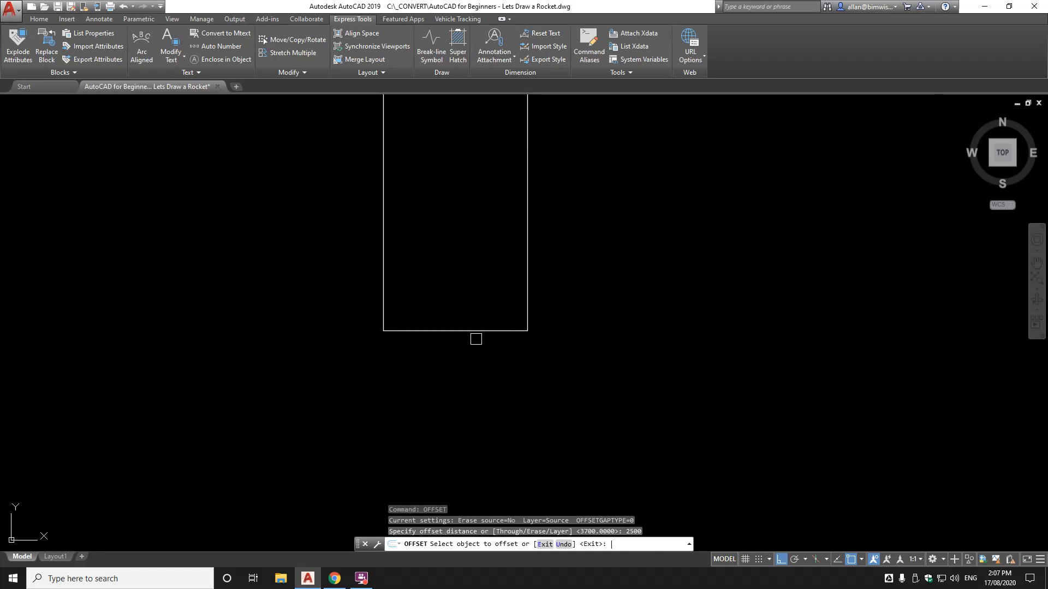
pyautogui.click(483, 330)
pyautogui.click(482, 379)
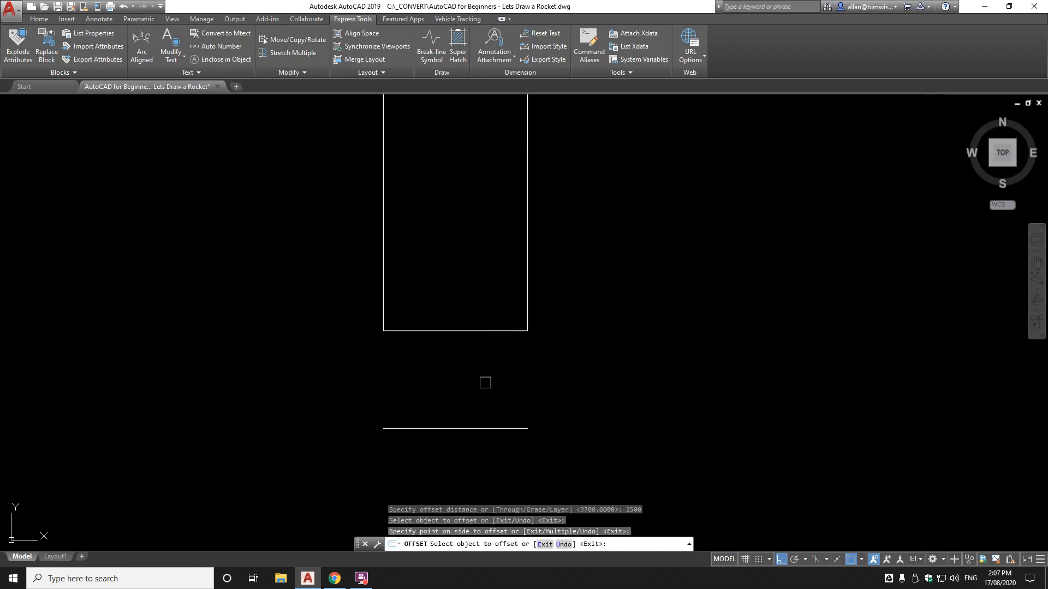
pyautogui.press('Return')
pyautogui.scroll(-4, 488, 354)
pyautogui.scroll(6, 486, 366)
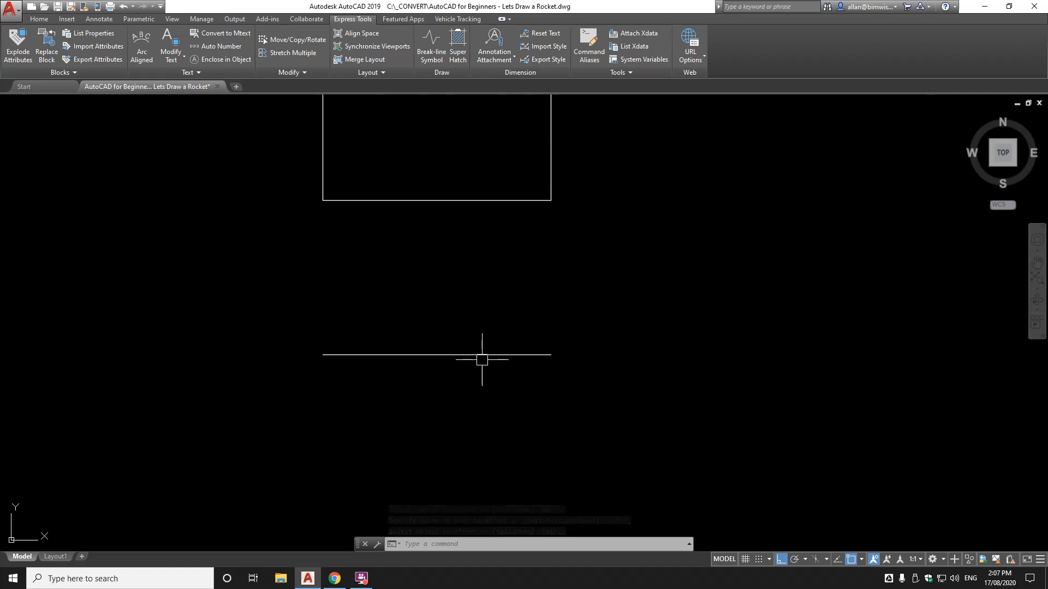
# Scale the offset line below the body by 0.75 about its midpoint
pyautogui.write('sc')
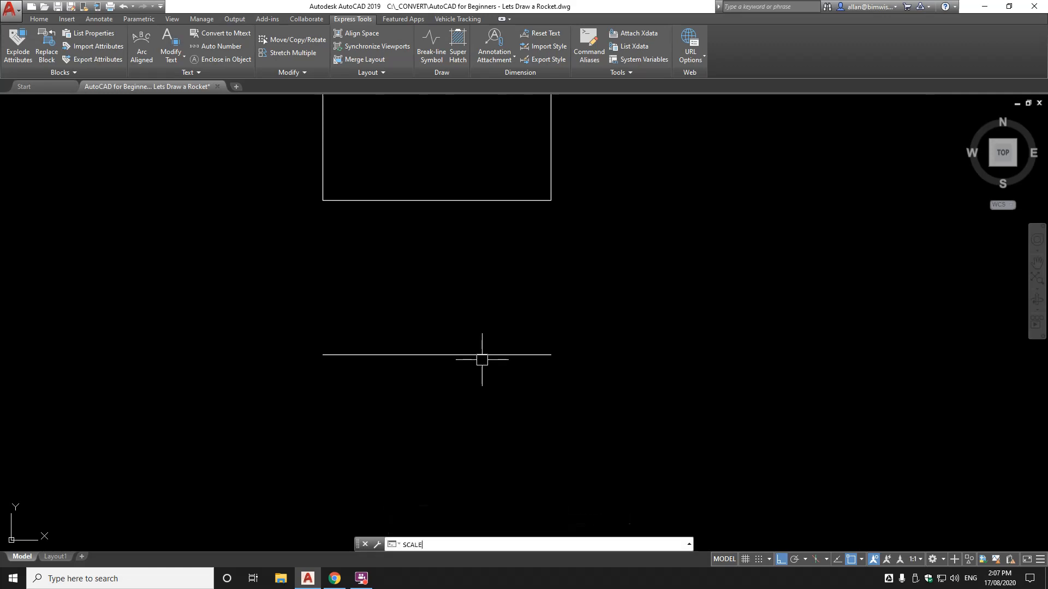
pyautogui.press('Return')
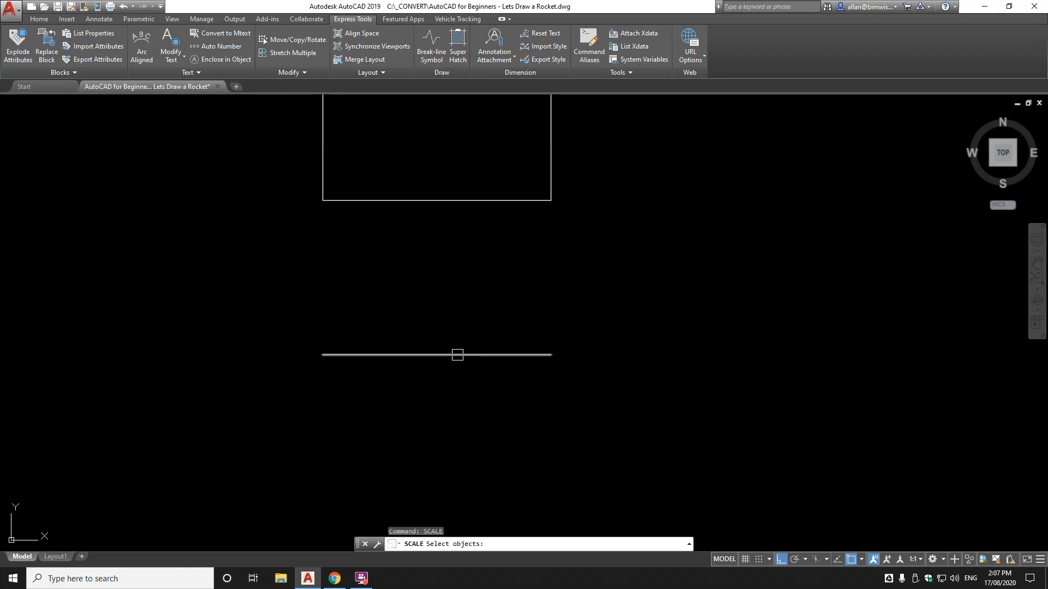
pyautogui.click(454, 354)
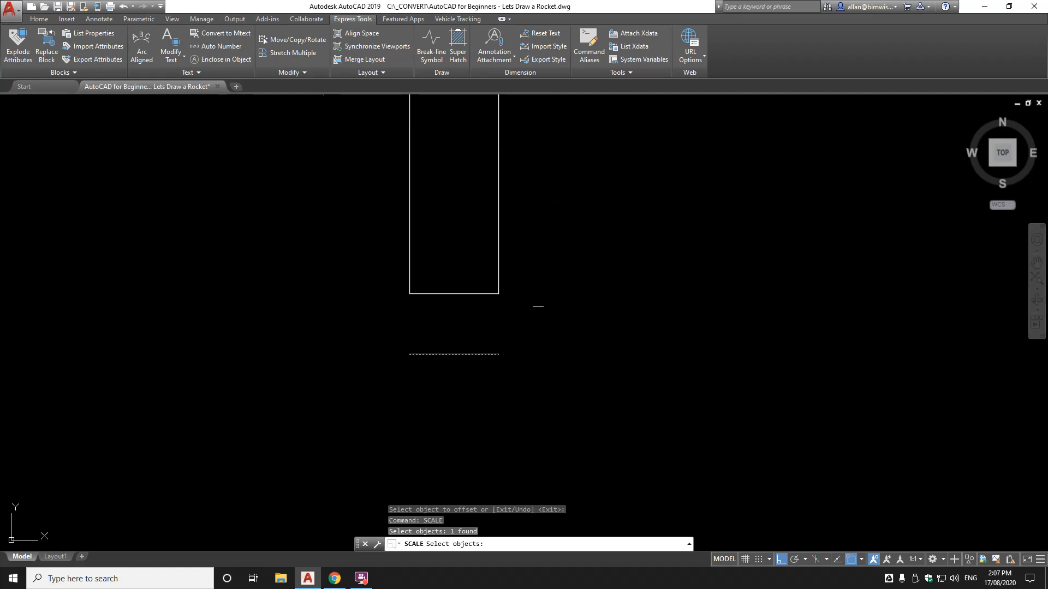
pyautogui.press('Return')
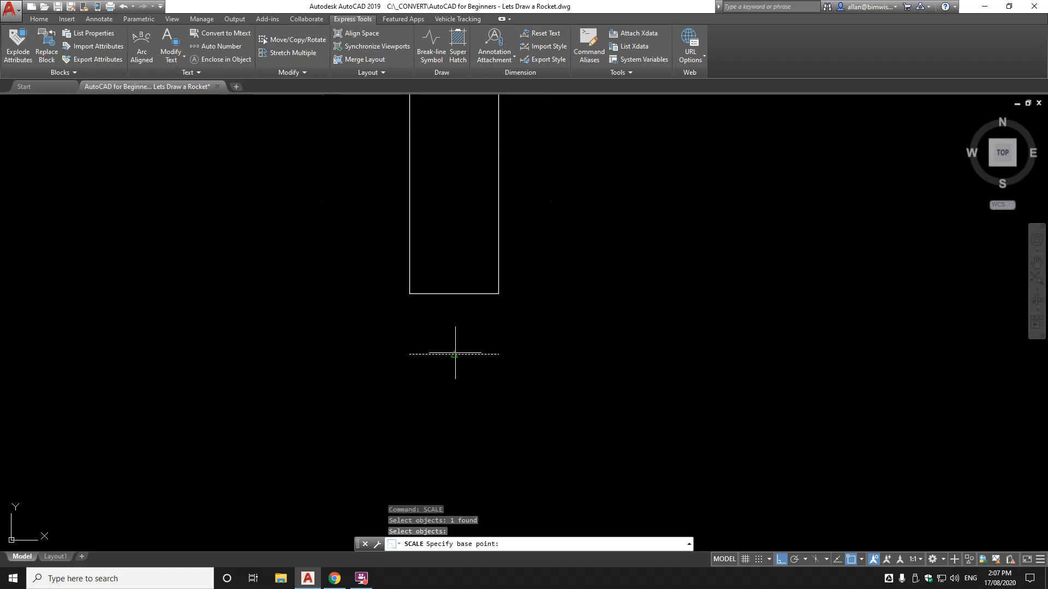
pyautogui.scroll(4, 455, 354)
pyautogui.click(449, 357)
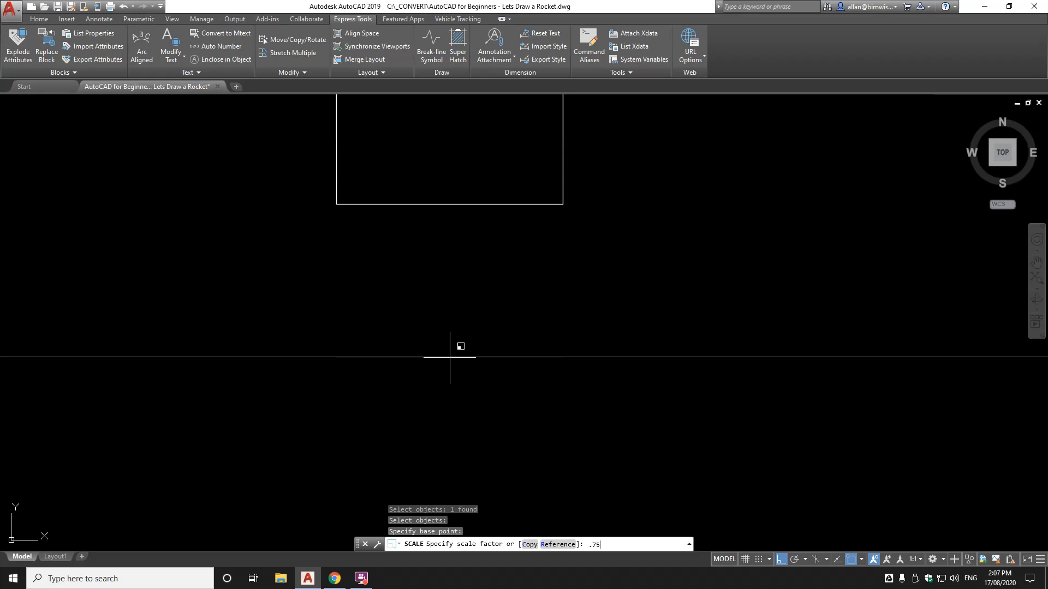
pyautogui.press('Return')
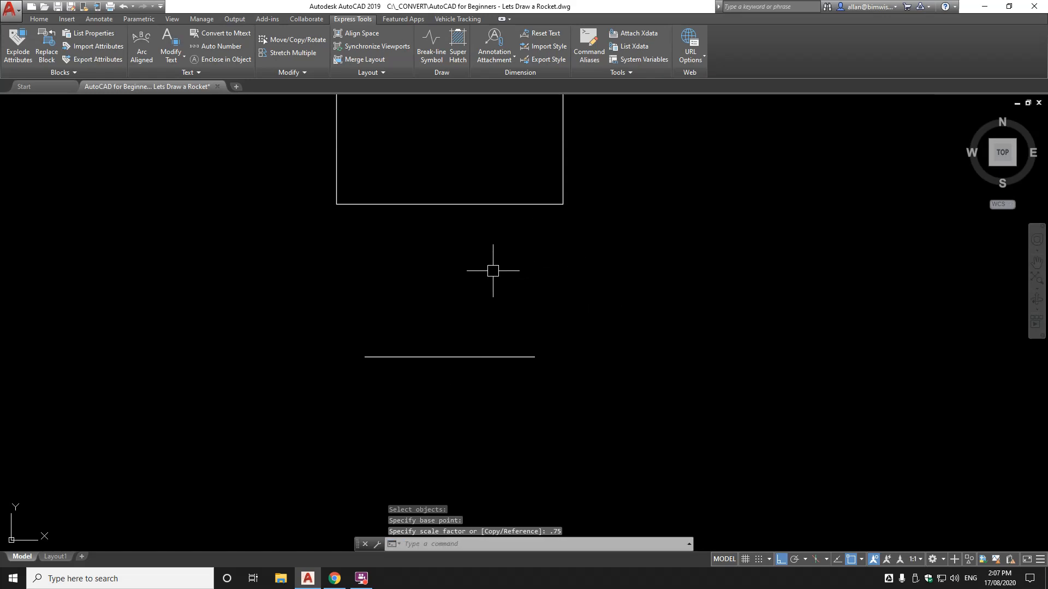
pyautogui.write('l')
pyautogui.press('Return')
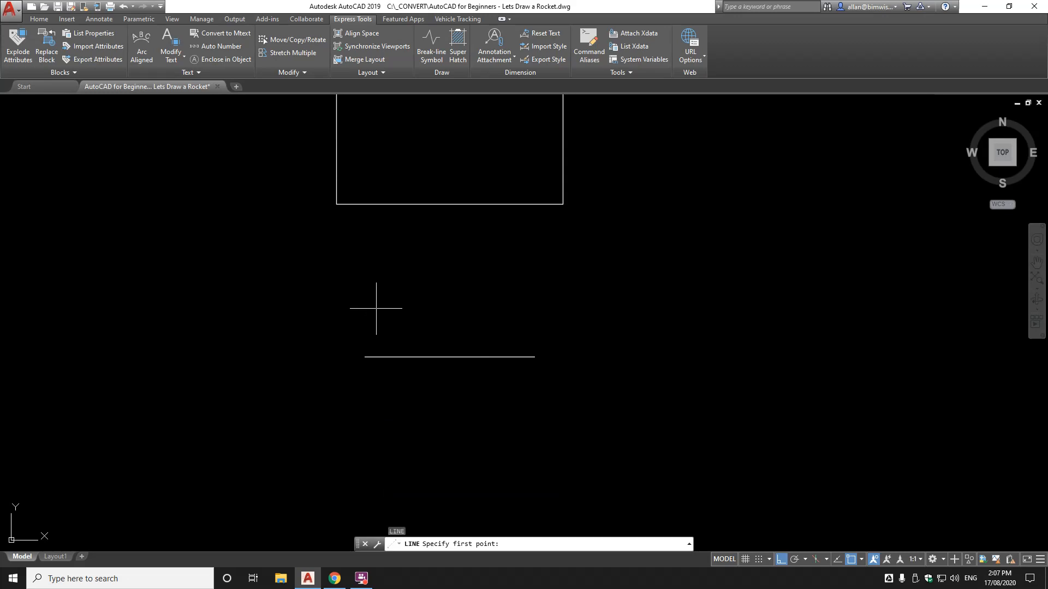
# Draw a slanted line from the short line's left end up to the body's bottom edge
pyautogui.click(364, 357)
pyautogui.click(457, 201)
pyautogui.press('Return')
pyautogui.scroll(-3, 446, 236)
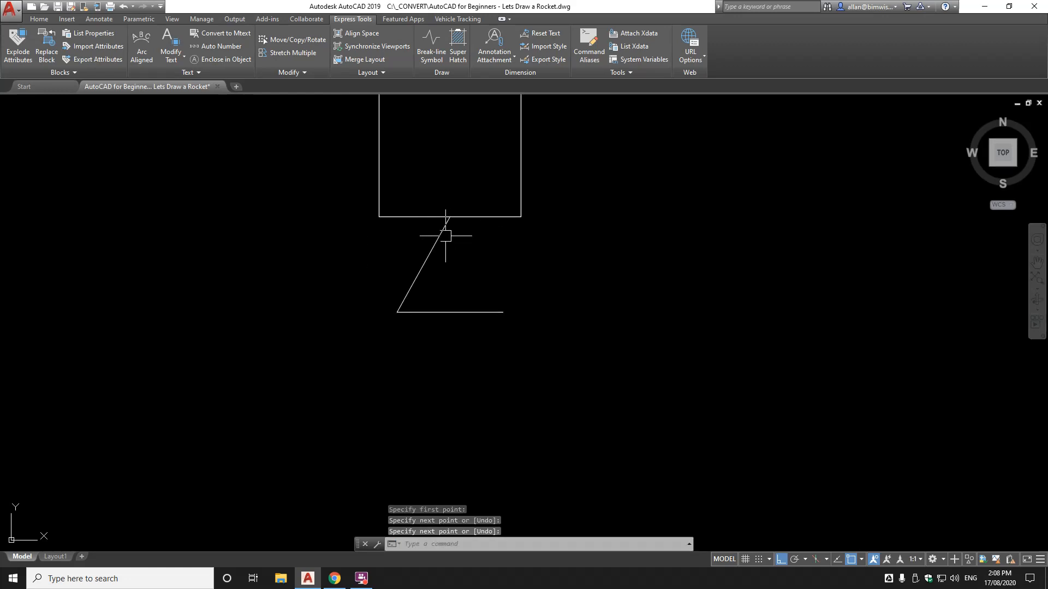
pyautogui.moveTo(443, 228); pyautogui.dragTo(432, 296, button='middle')
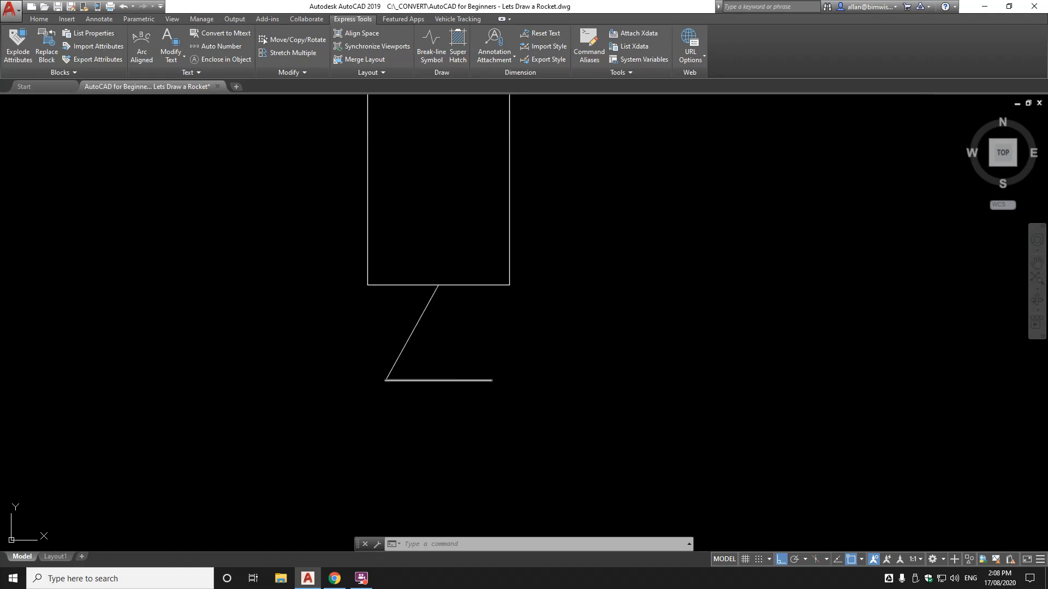
# Grip-stretch the slanted line's top end further left along the body's bottom edge
pyautogui.click(422, 313)
pyautogui.scroll(4, 443, 281)
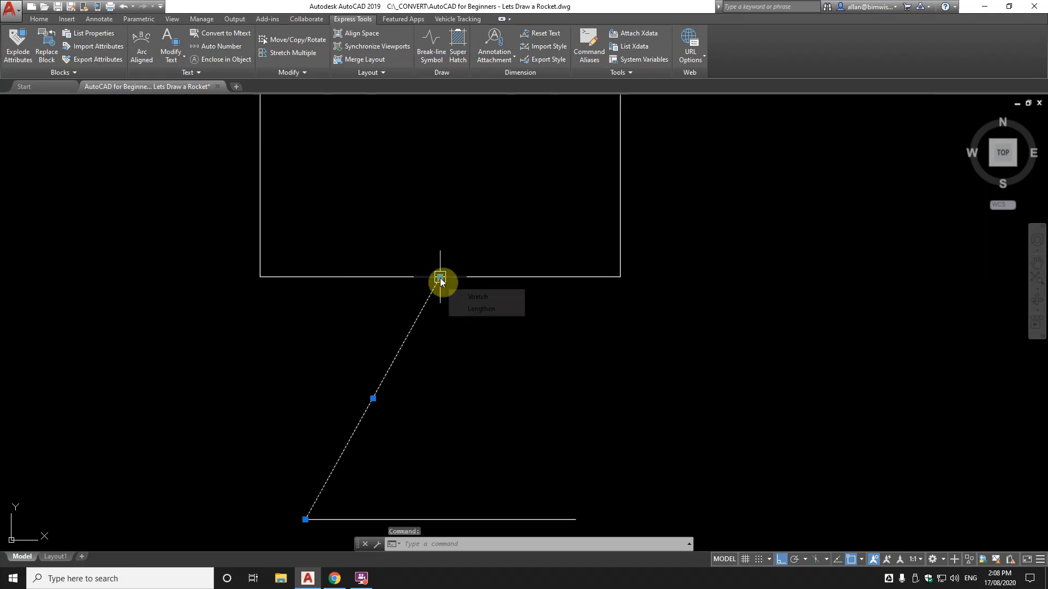
pyautogui.click(440, 277)
pyautogui.scroll(4, 395, 290)
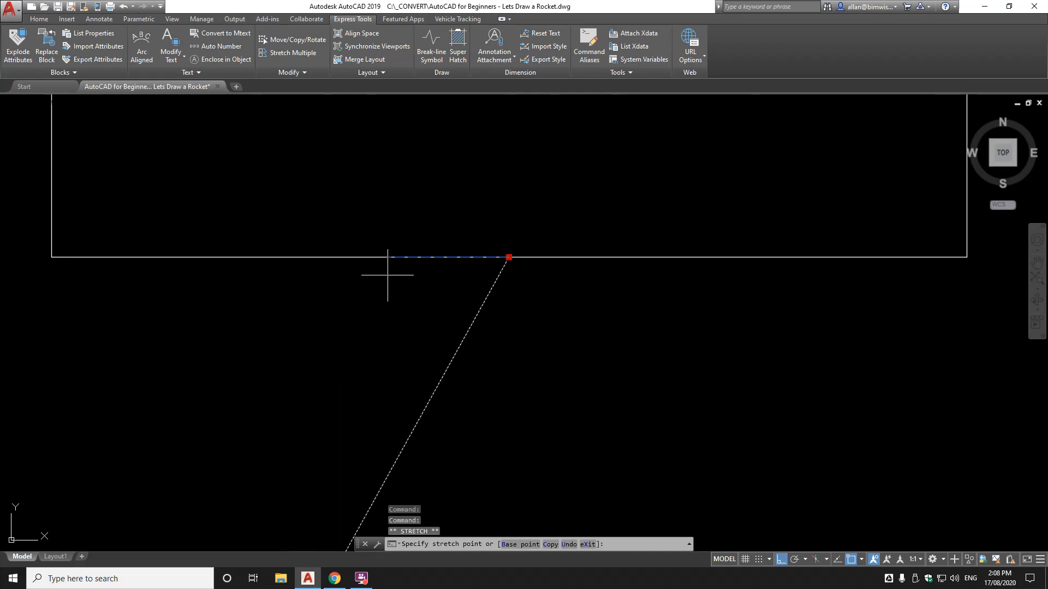
pyautogui.scroll(-2, 385, 264)
pyautogui.scroll(2, 371, 287)
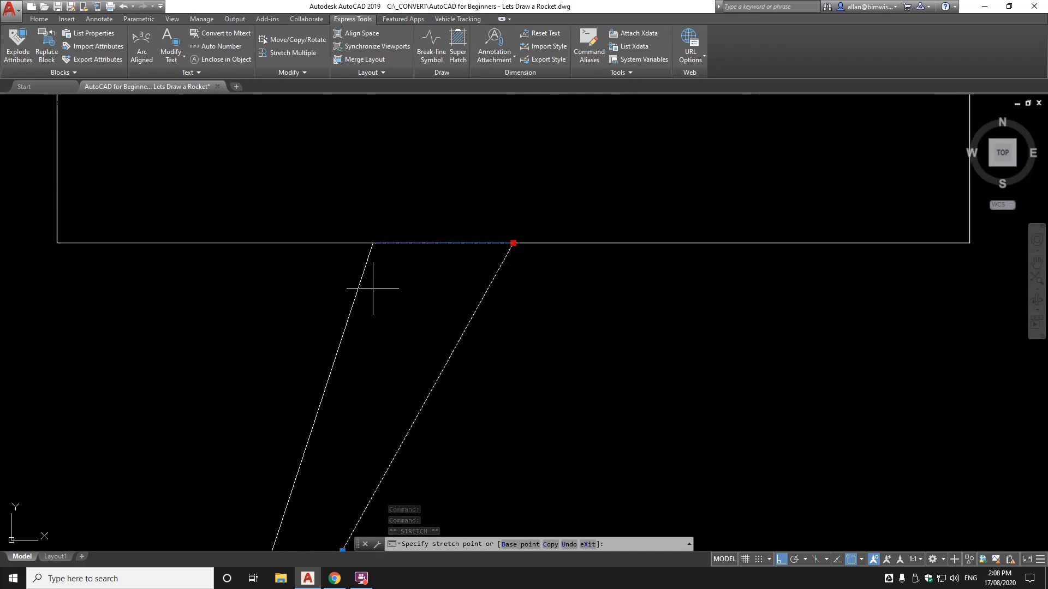
pyautogui.scroll(-2, 372, 293)
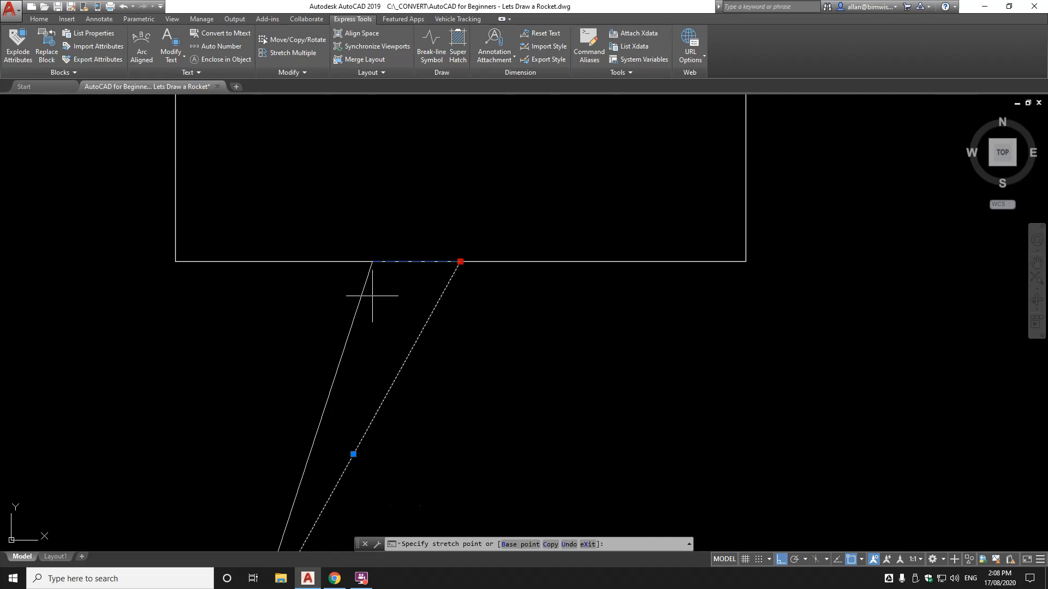
pyautogui.click(374, 299)
pyautogui.scroll(-3, 385, 297)
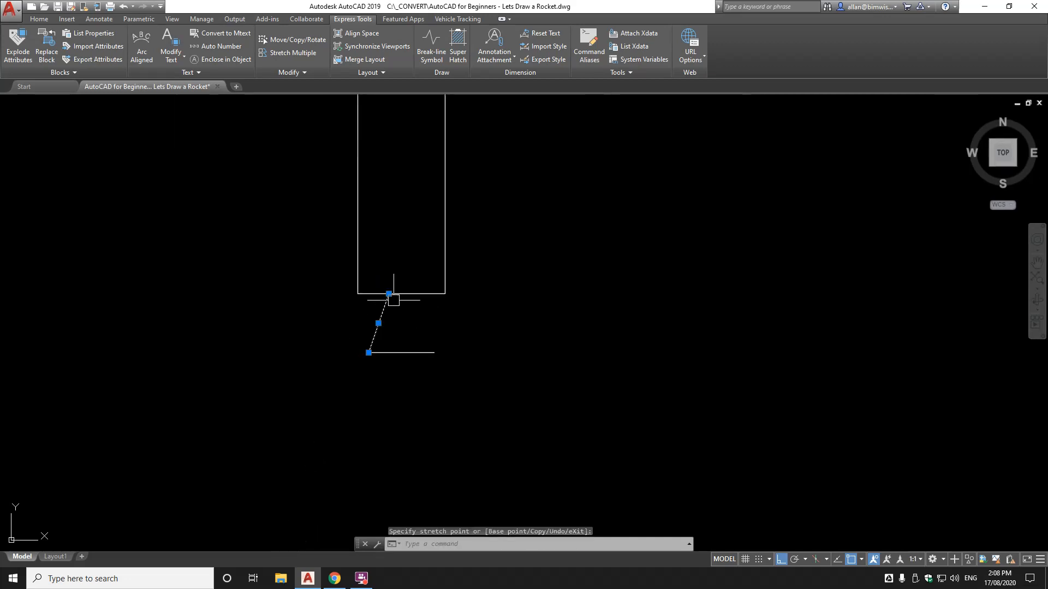
pyautogui.press('Escape')
pyautogui.press('Escape')
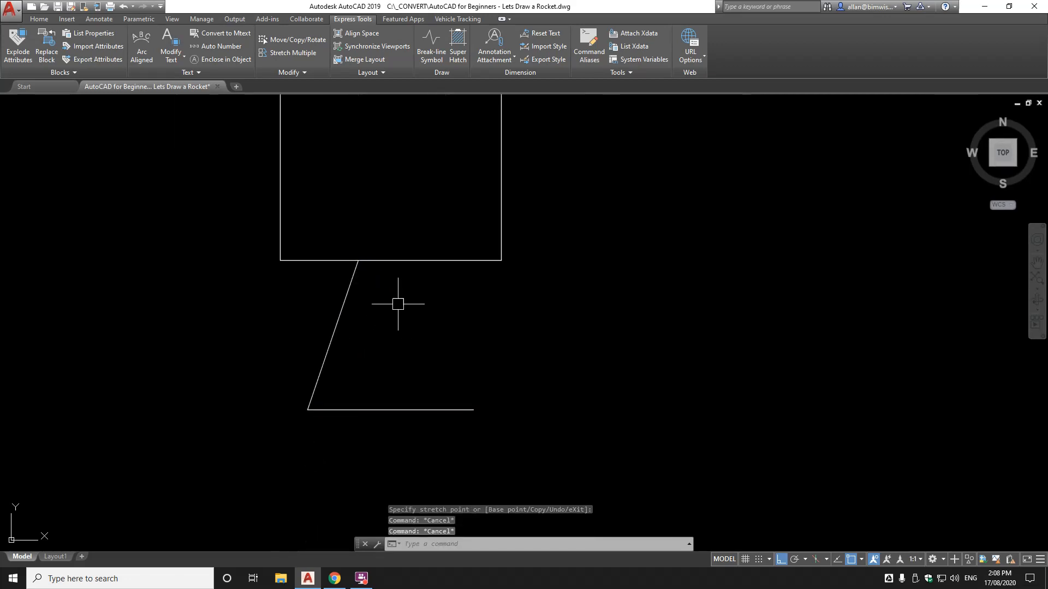
# Mirror the slanted side across a vertical axis, keeping the original, to close the nozzle
pyautogui.write('MI')
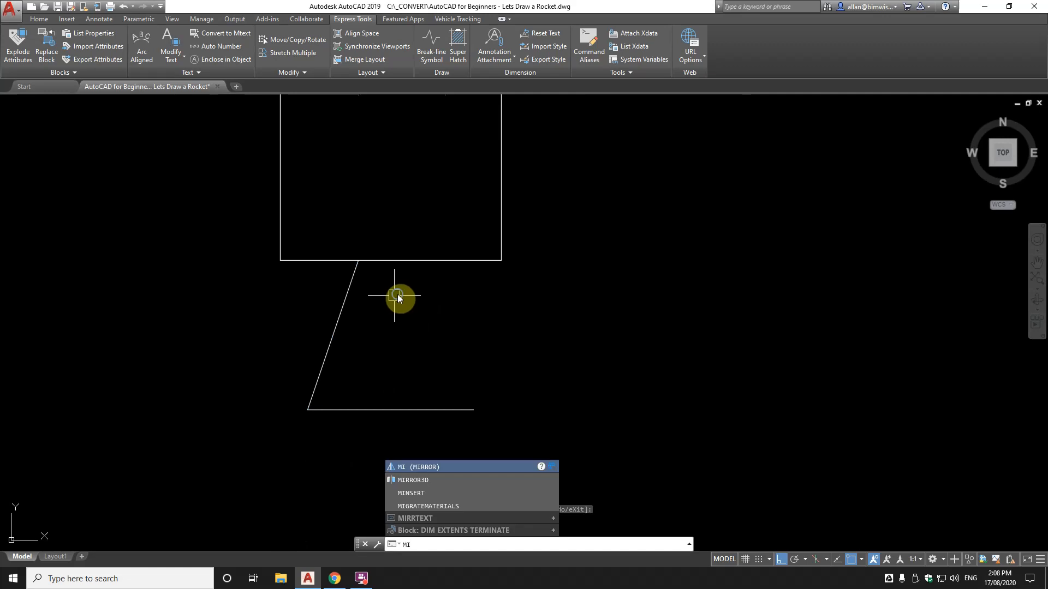
pyautogui.press('Return')
pyautogui.click(349, 288)
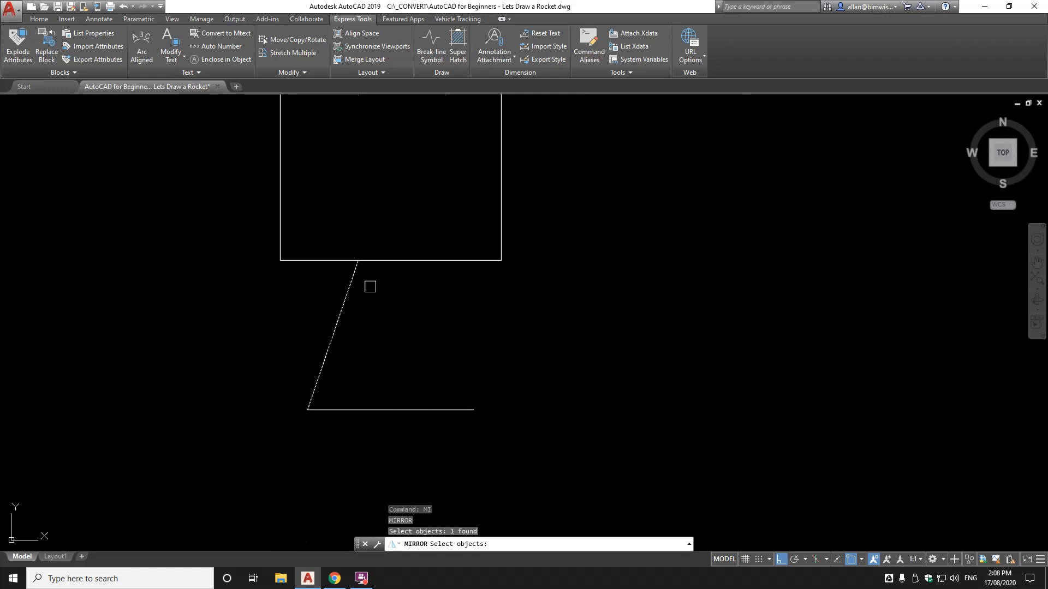
pyautogui.press('Return')
pyautogui.click(398, 263)
pyautogui.click(398, 309)
pyautogui.press('Return')
pyautogui.scroll(-3, 461, 352)
pyautogui.scroll(-3, 462, 352)
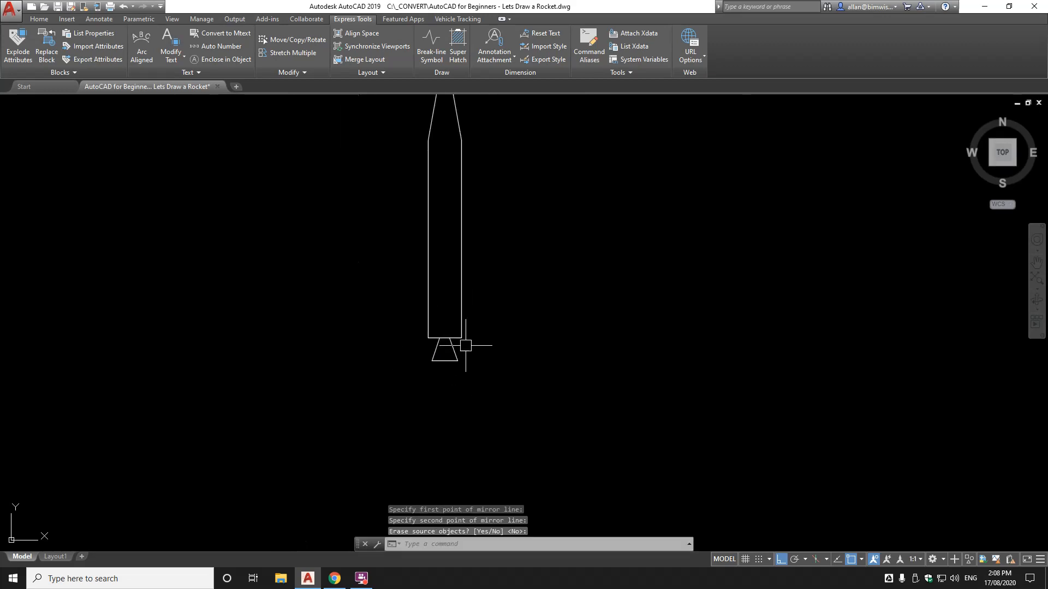
pyautogui.scroll(2, 446, 224)
pyautogui.scroll(4, 432, 216)
# Draw the left fin: a 2600-long diagonal edge from the body's left side, then a horizontal base
pyautogui.write('l')
pyautogui.press('Return')
pyautogui.click(458, 238)
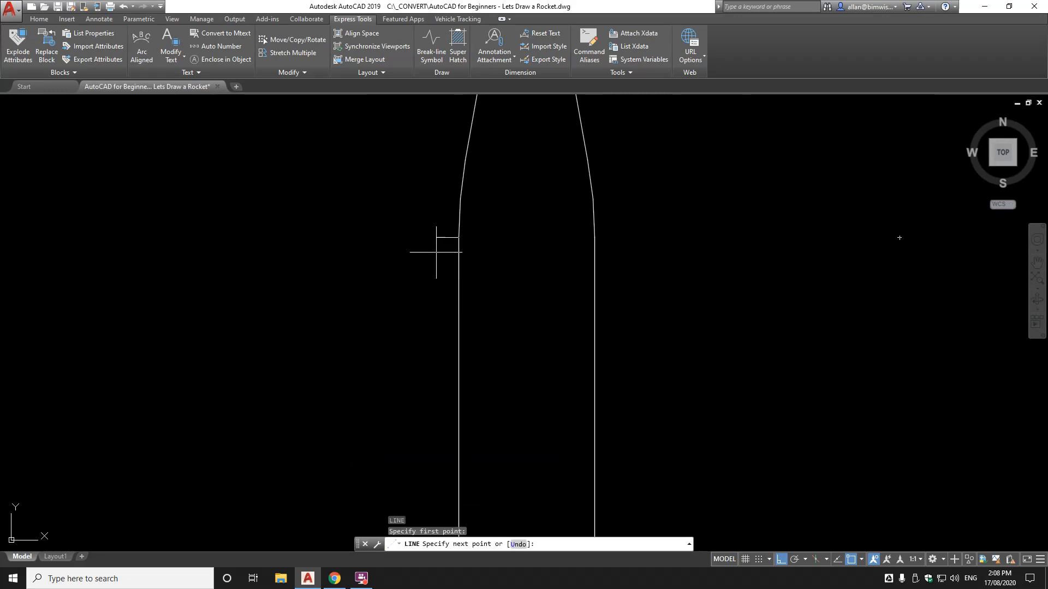
pyautogui.press('F8')
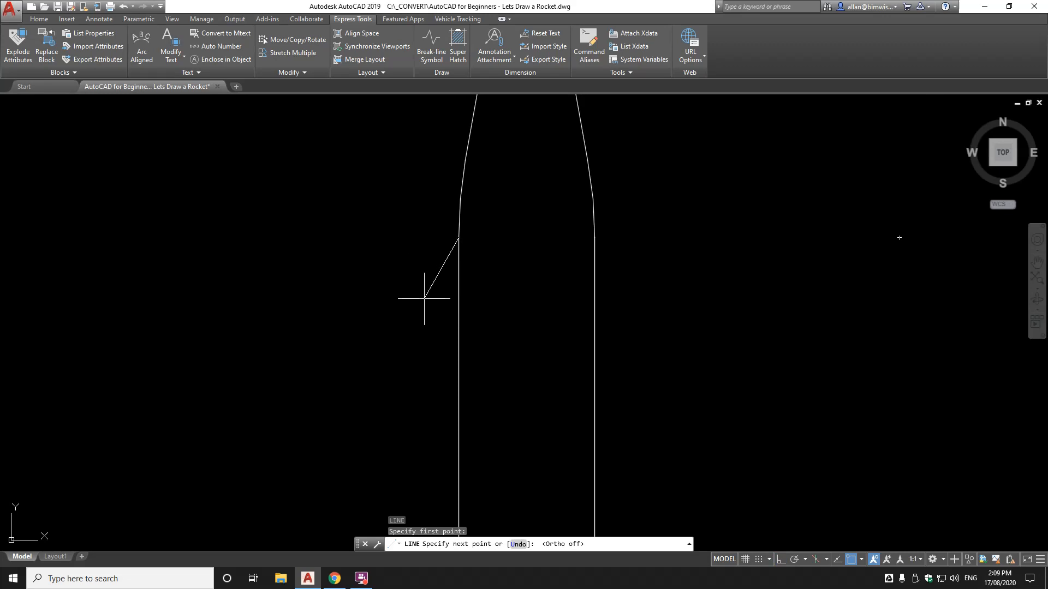
pyautogui.write('2600')
pyautogui.press('Return')
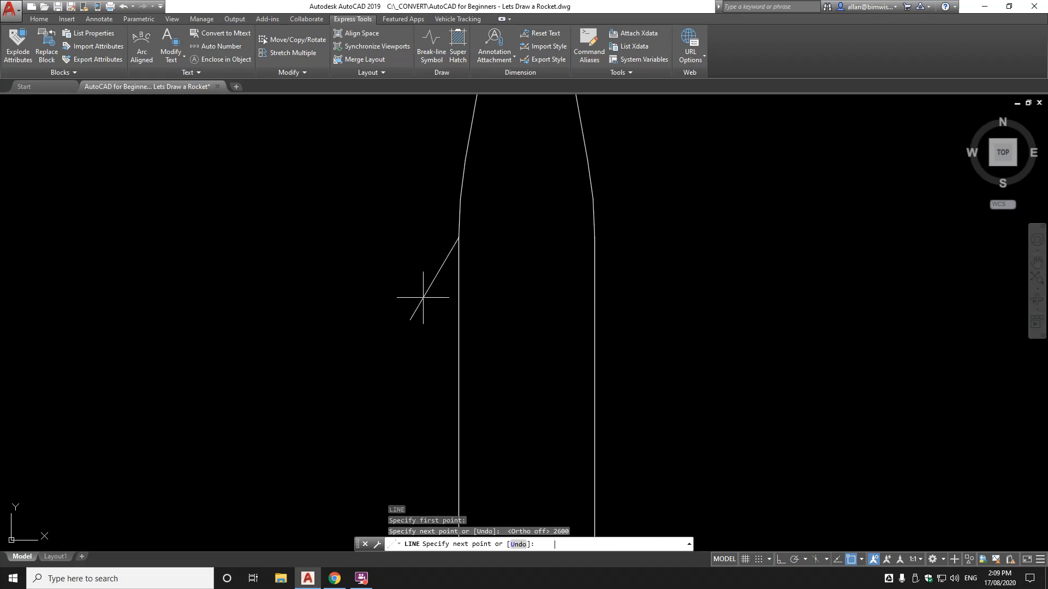
pyautogui.scroll(-4, 482, 294)
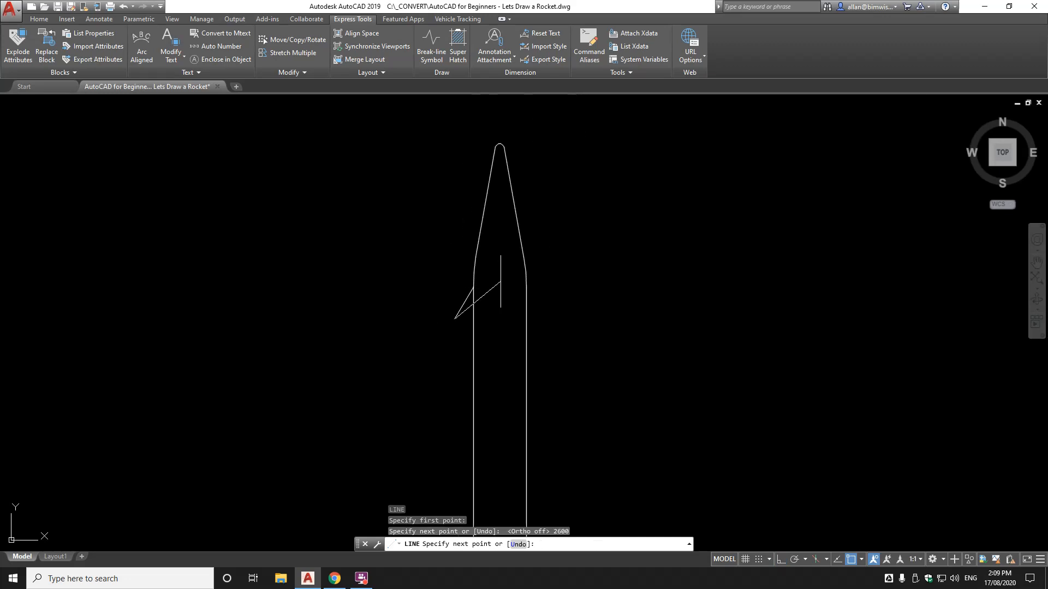
pyautogui.scroll(2, 493, 292)
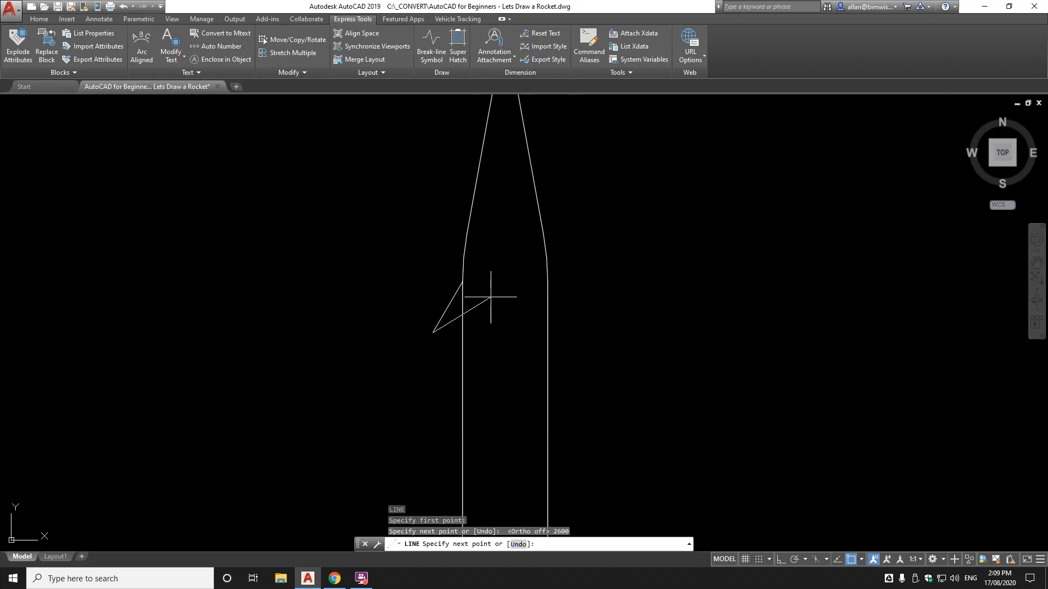
pyautogui.press('F8')
pyautogui.scroll(2, 483, 315)
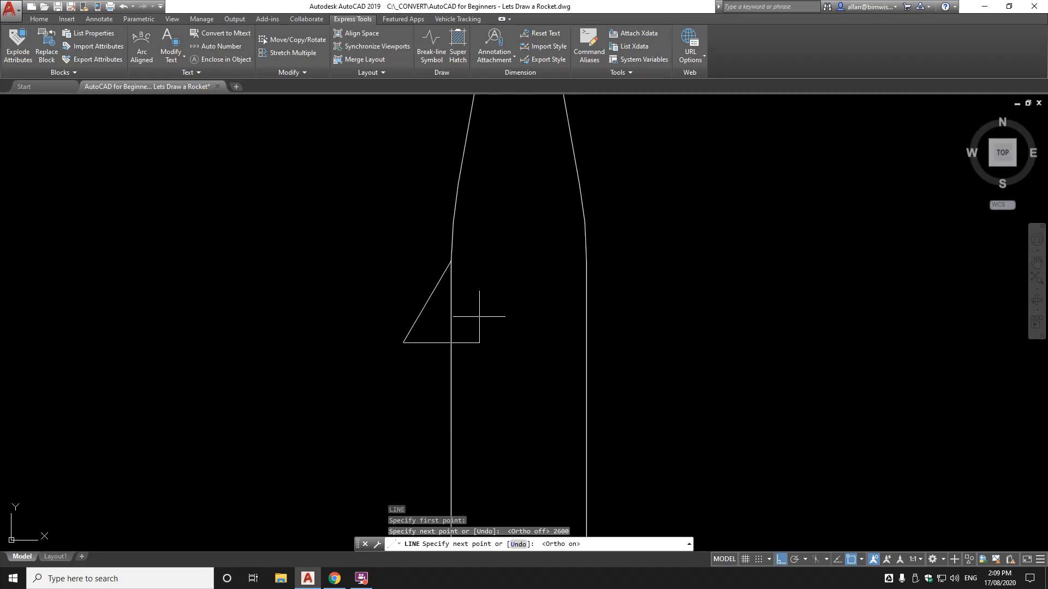
pyautogui.click(529, 322)
pyautogui.press('Return')
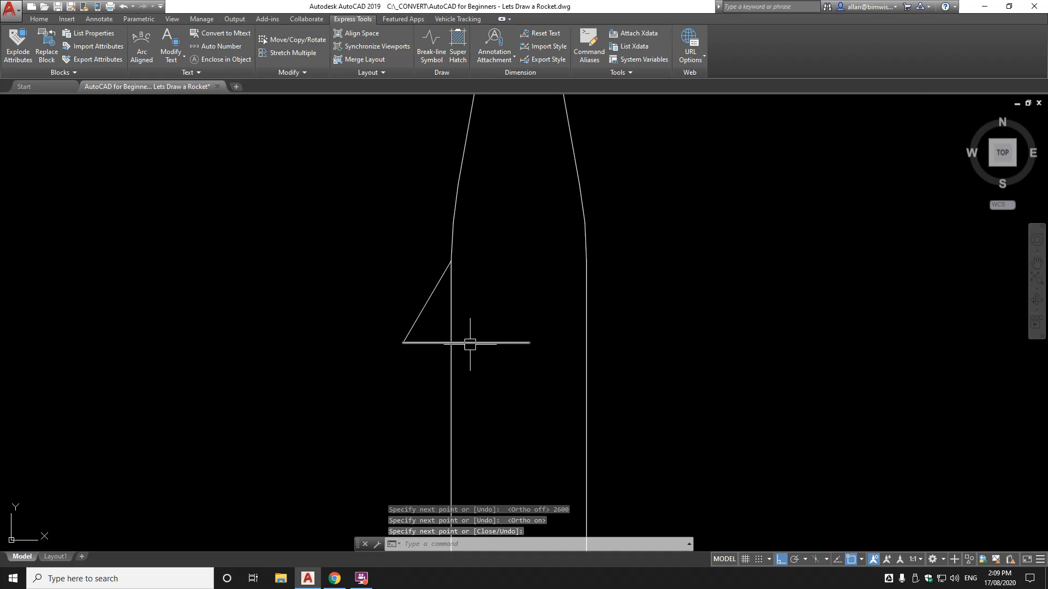
# Trim the fin's base back to the body's left wall using TRIM
pyautogui.write('tr')
pyautogui.press('Return')
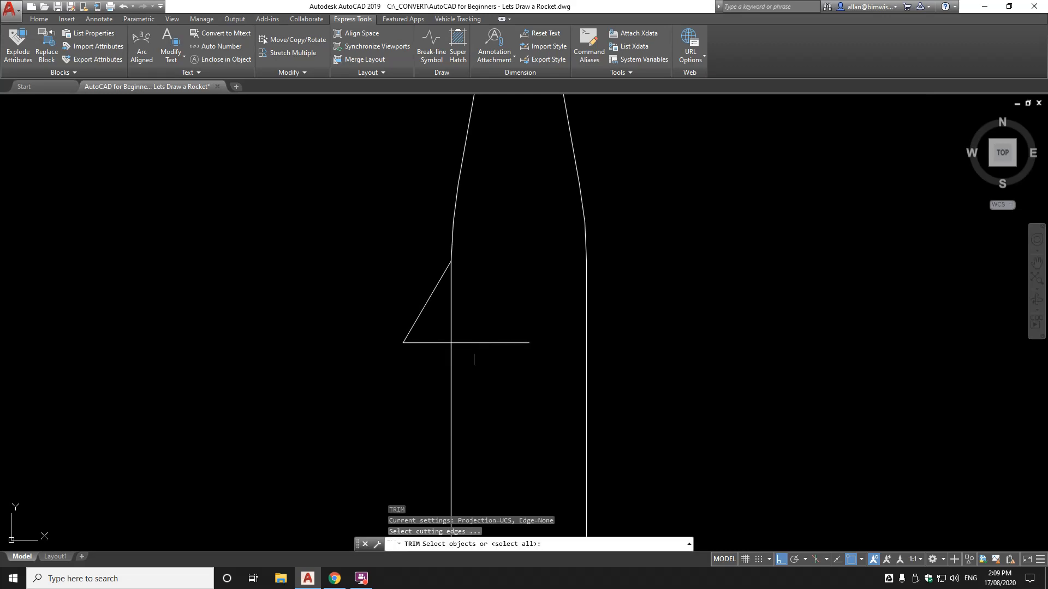
pyautogui.click(452, 362)
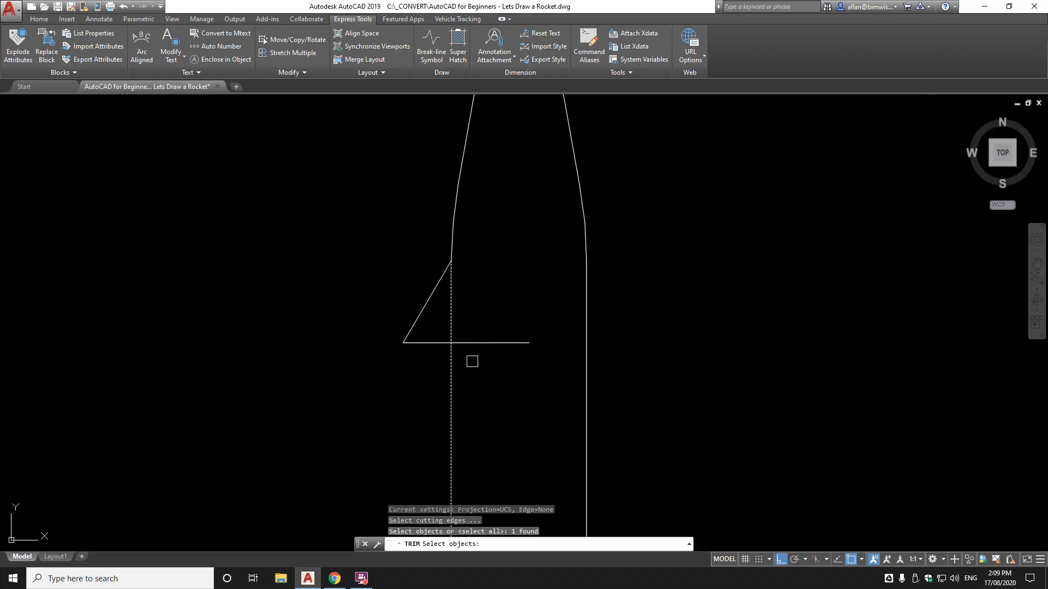
pyautogui.press('Return')
pyautogui.click(473, 343)
pyautogui.press('Return')
pyautogui.scroll(-4, 499, 315)
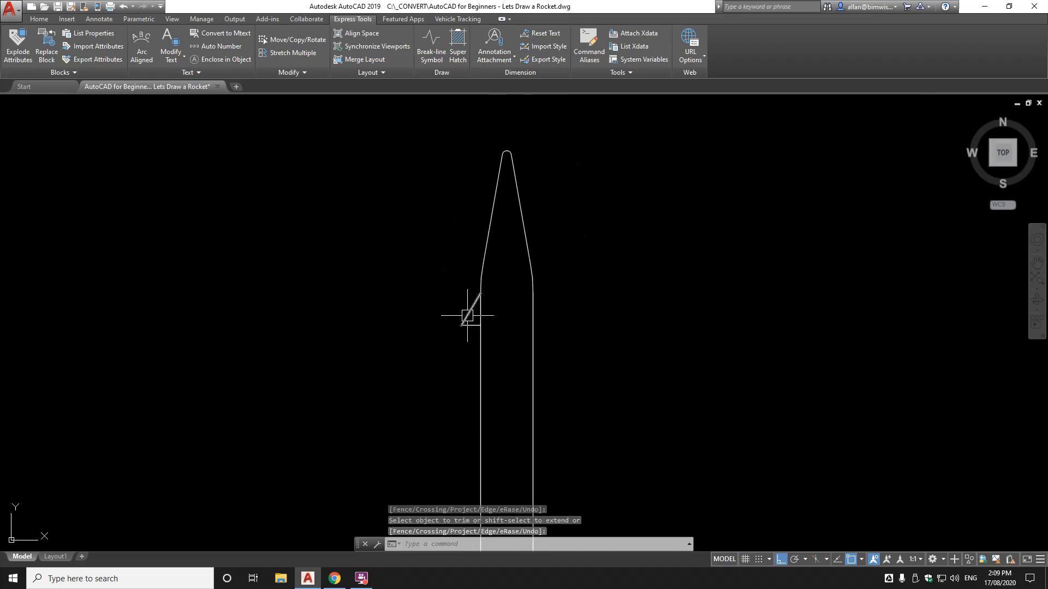
# Select the left fin's diagonal and base for mirroring, then cancel the misaimed first attempt
pyautogui.write('MI')
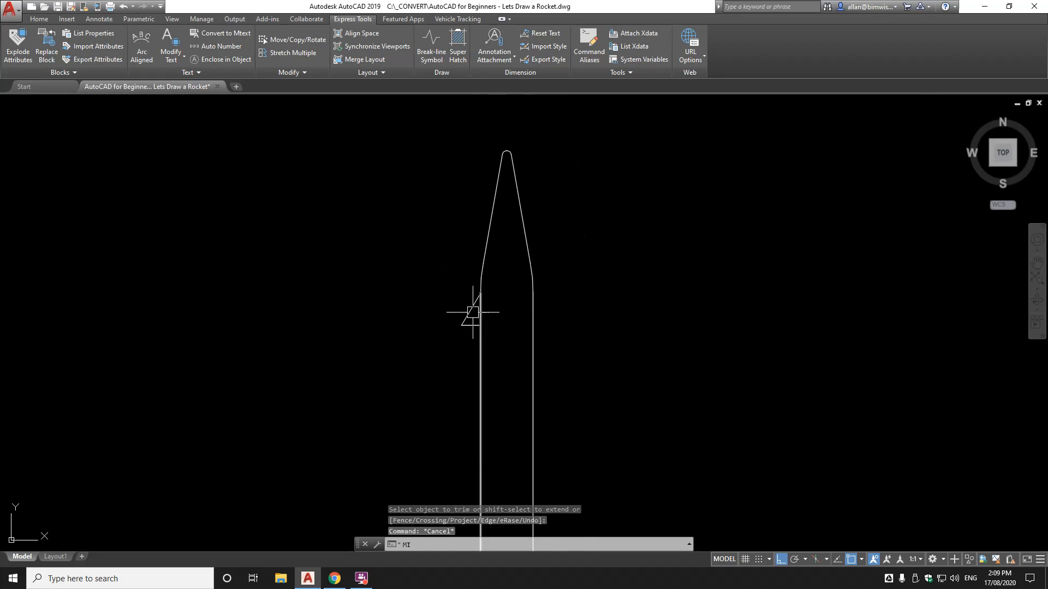
pyautogui.press('Return')
pyautogui.click(472, 308)
pyautogui.click(470, 326)
pyautogui.scroll(-5, 470, 327)
pyautogui.scroll(5, 478, 327)
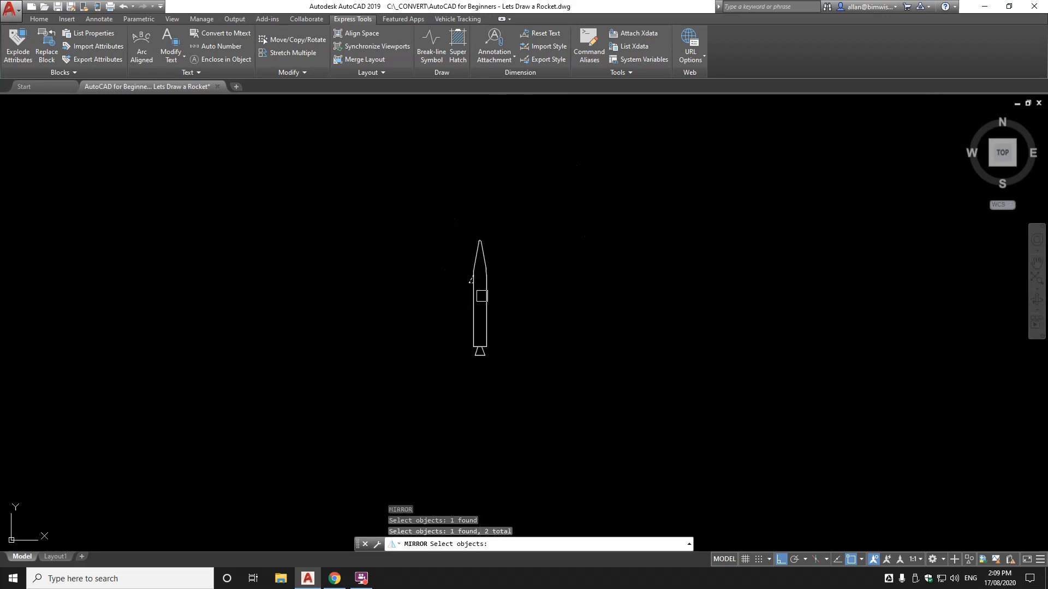
pyautogui.press('Return')
pyautogui.click(477, 435)
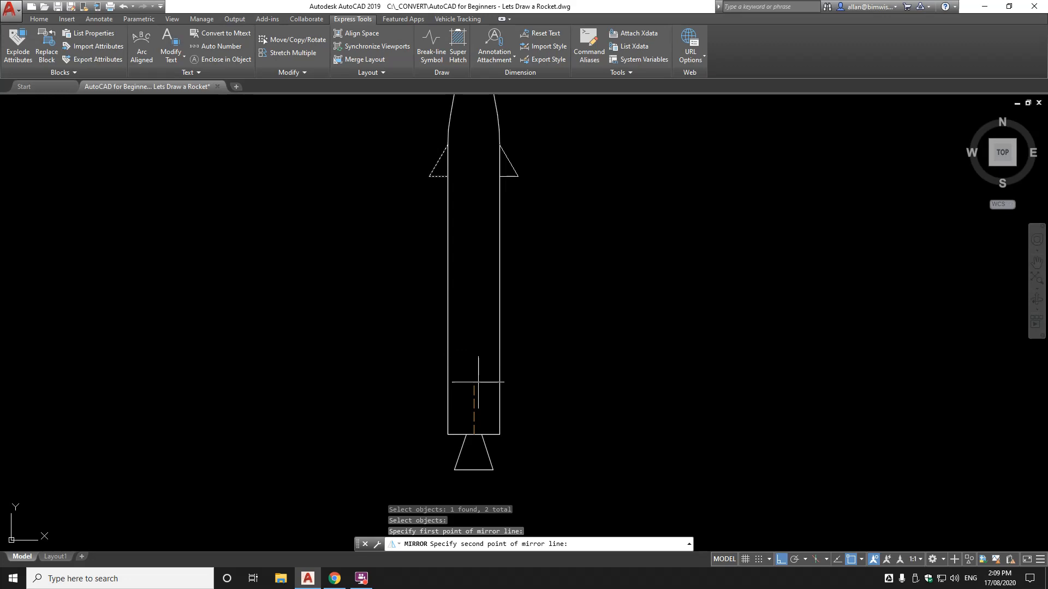
pyautogui.press('Escape')
pyautogui.scroll(2, 471, 306)
# Mirror both fin lines across the body's centreline via Mid Between 2 Points, keeping the original
pyautogui.press('Return')
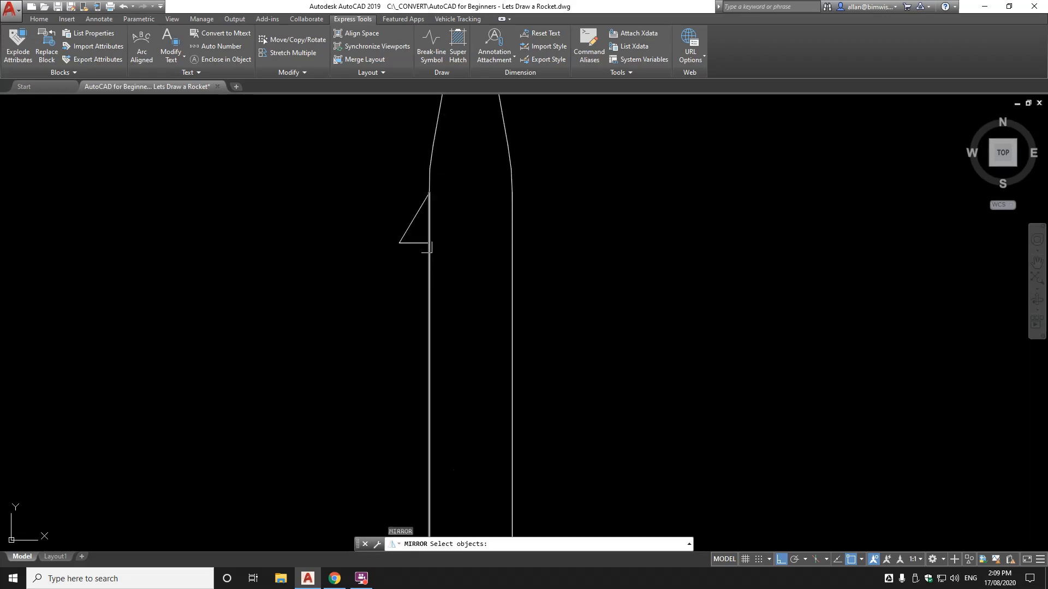
pyautogui.click(411, 218)
pyautogui.click(417, 242)
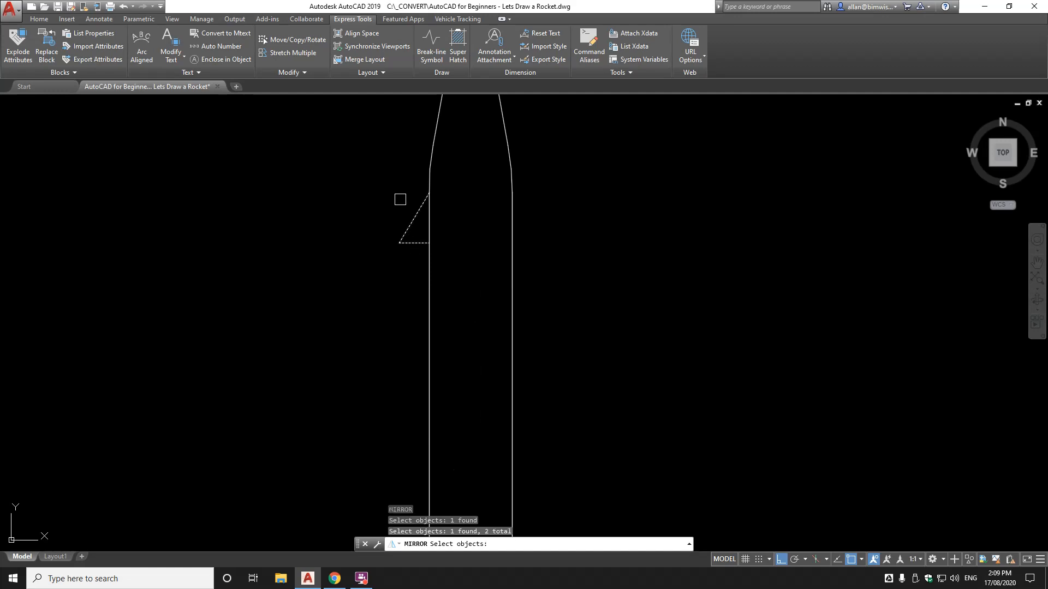
pyautogui.press('Return')
pyautogui.press('F8')
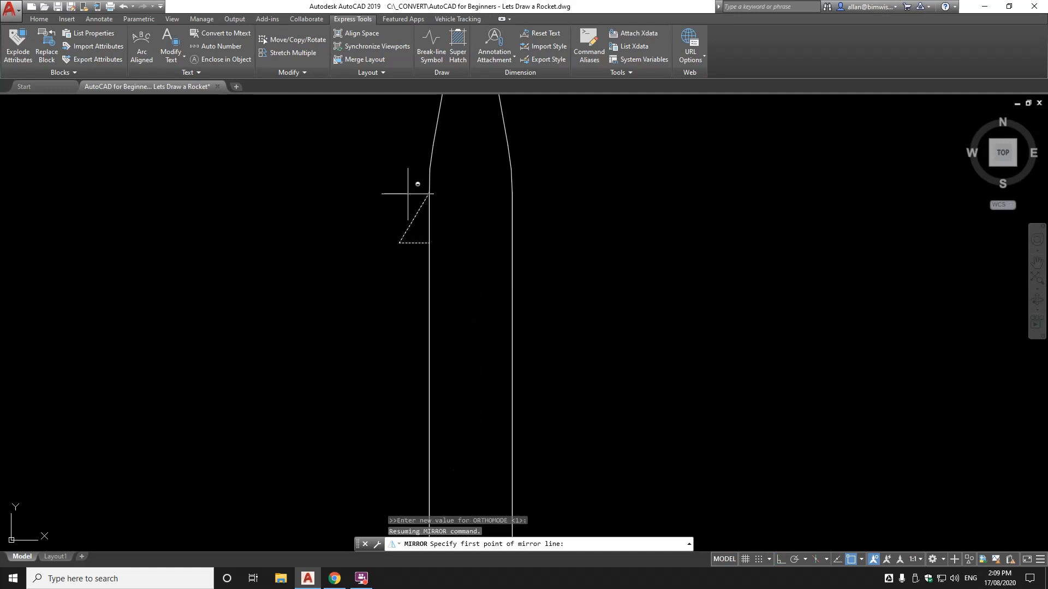
pyautogui.keyDown('shift'); pyautogui.rightClick(408, 194); pyautogui.keyUp('shift')
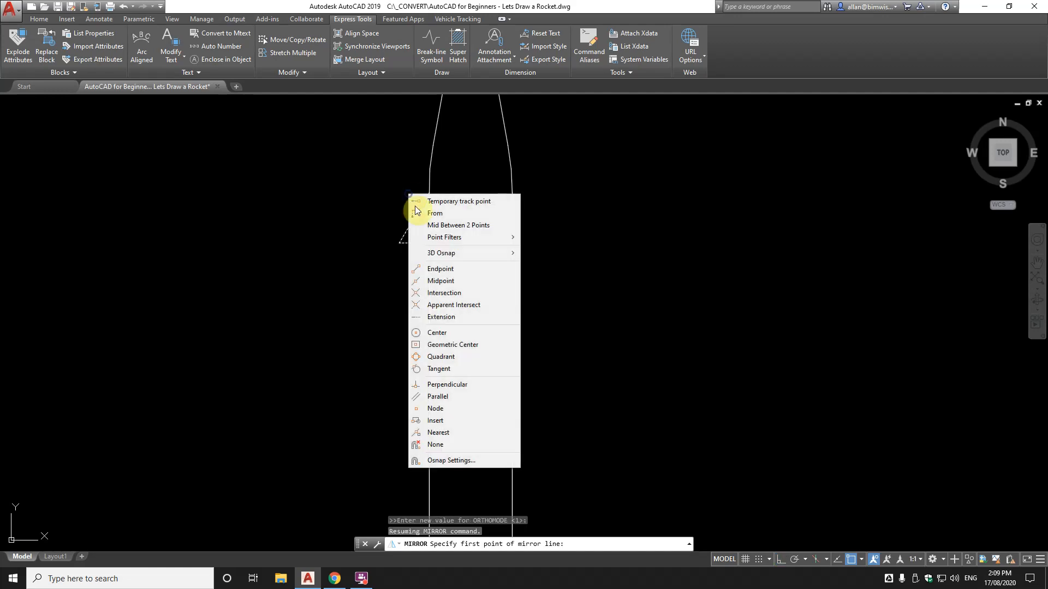
pyautogui.click(443, 226)
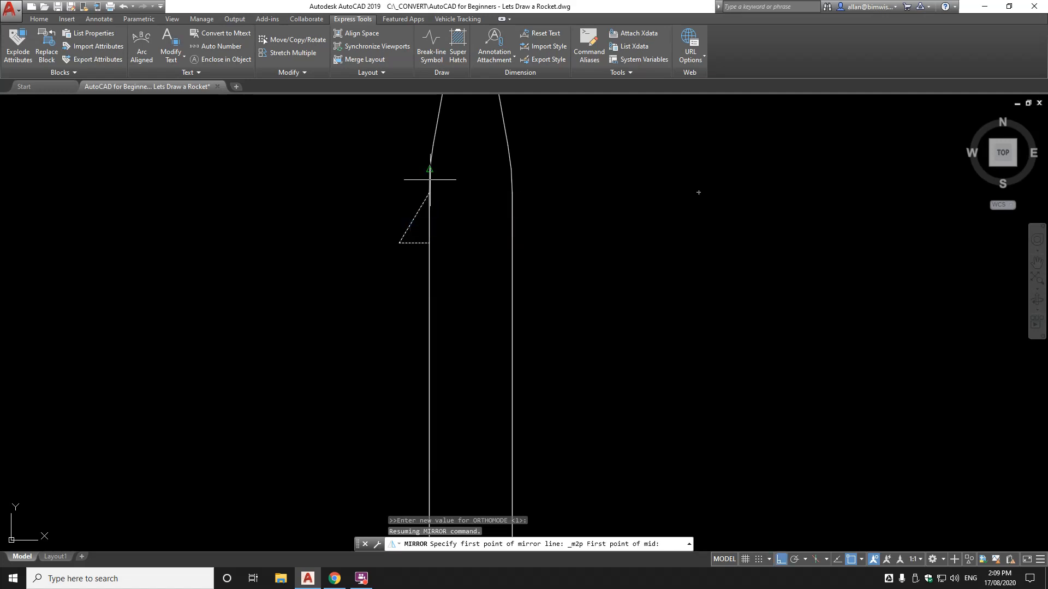
pyautogui.click(430, 192)
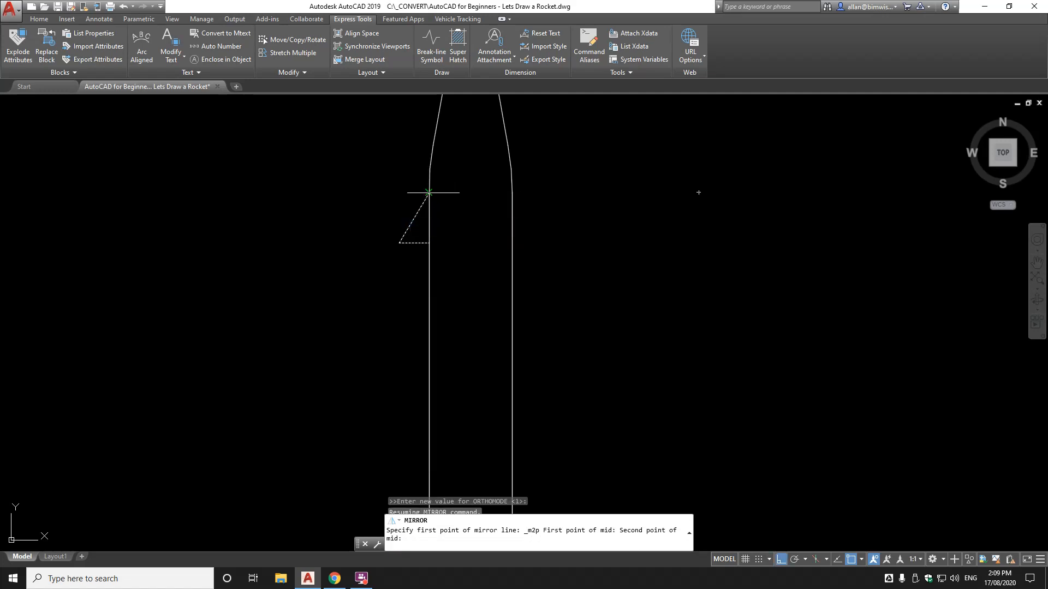
pyautogui.click(514, 200)
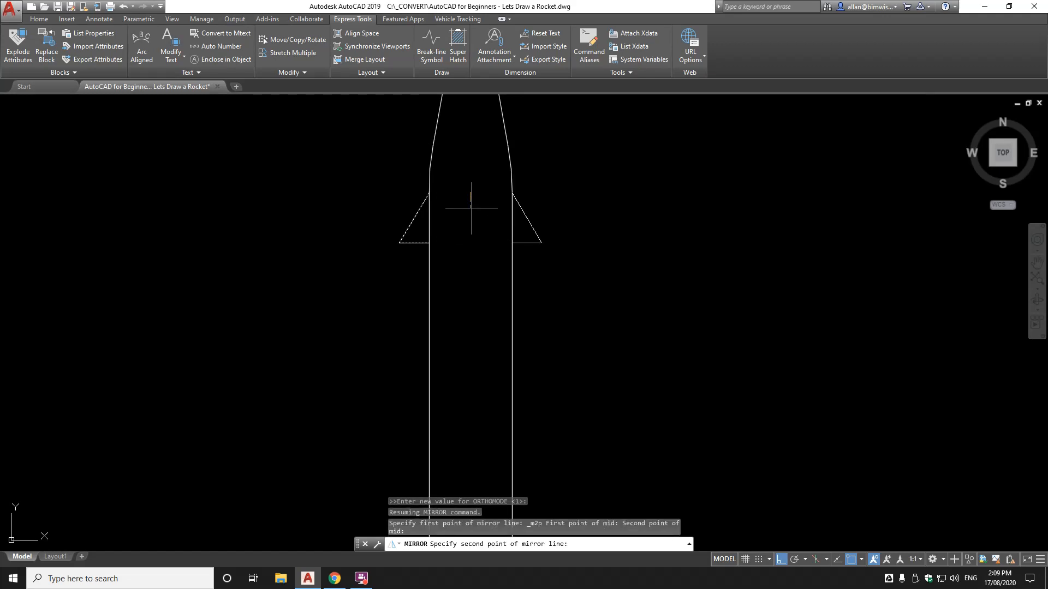
pyautogui.scroll(-4, 473, 205)
pyautogui.click(477, 229)
pyautogui.press('Return')
pyautogui.scroll(3, 477, 269)
pyautogui.scroll(-4, 479, 237)
pyautogui.scroll(4, 477, 257)
pyautogui.scroll(-3, 479, 323)
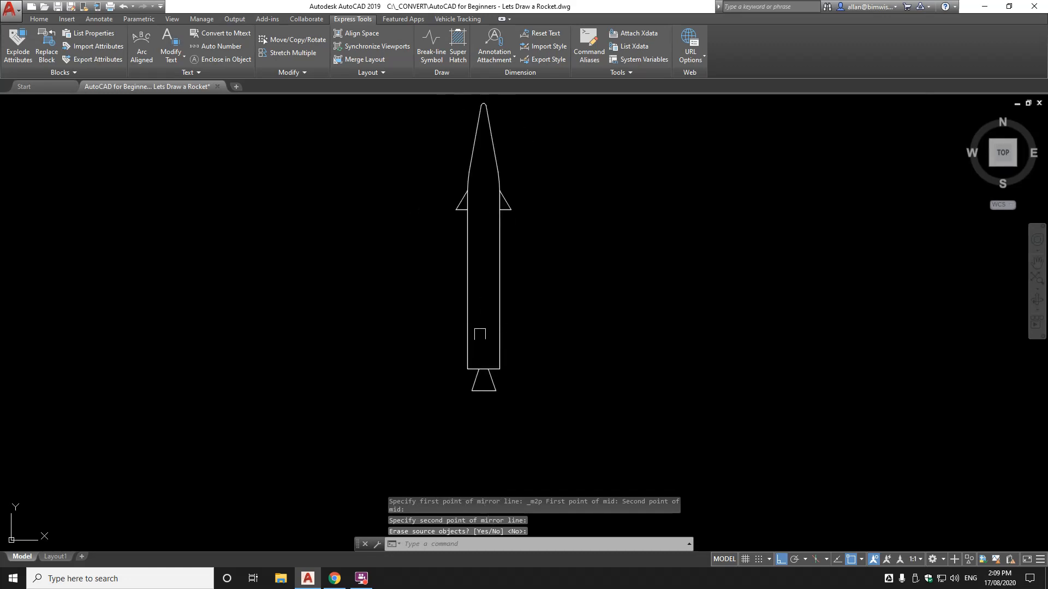
pyautogui.scroll(2, 480, 351)
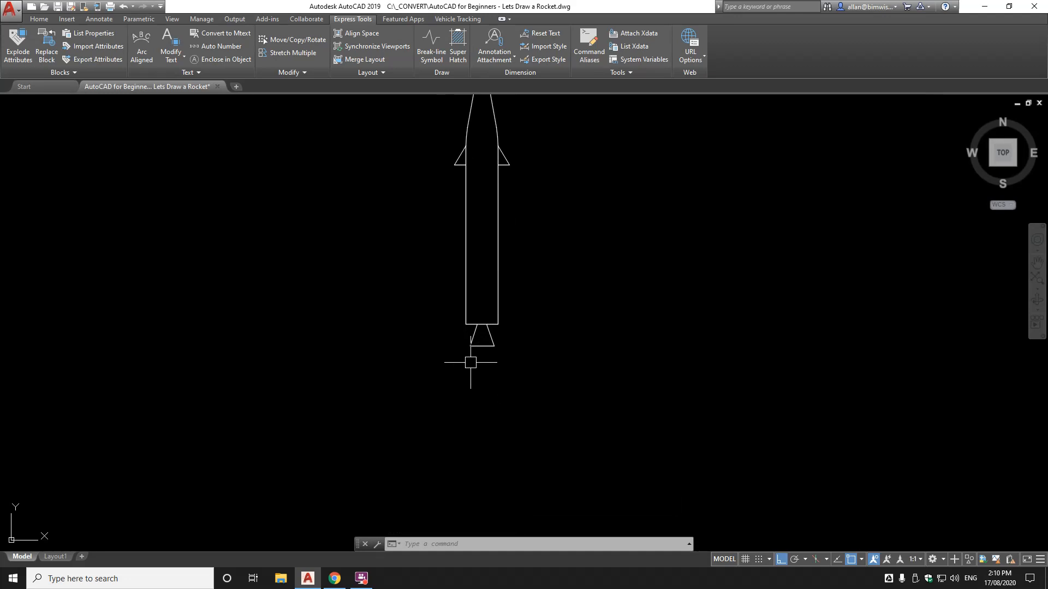
# Begin an arc near the nozzle, then cancel the misplaced attempt
pyautogui.write('A')
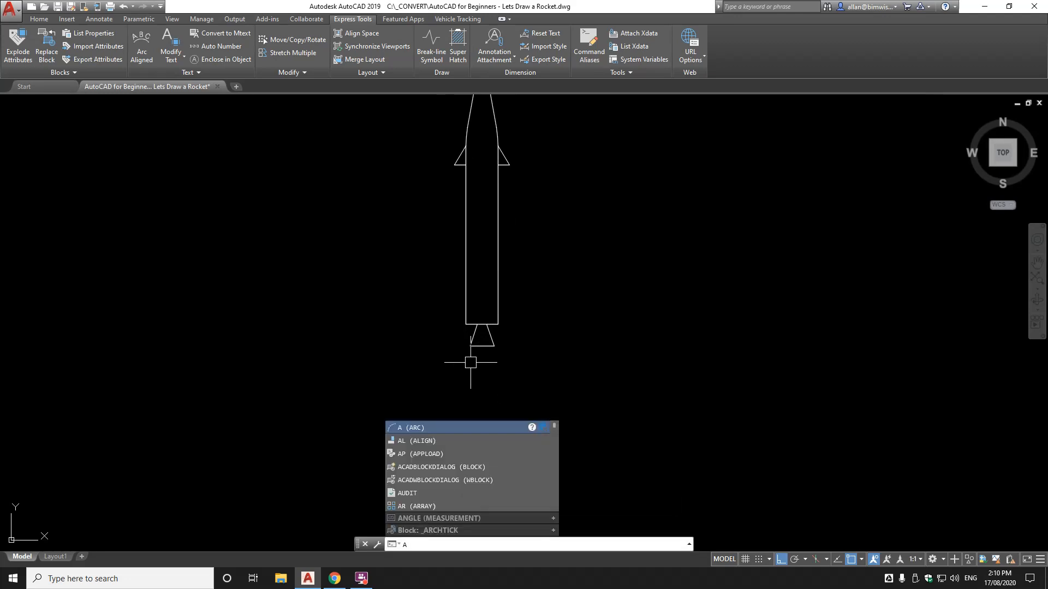
pyautogui.write('RC')
pyautogui.press('Return')
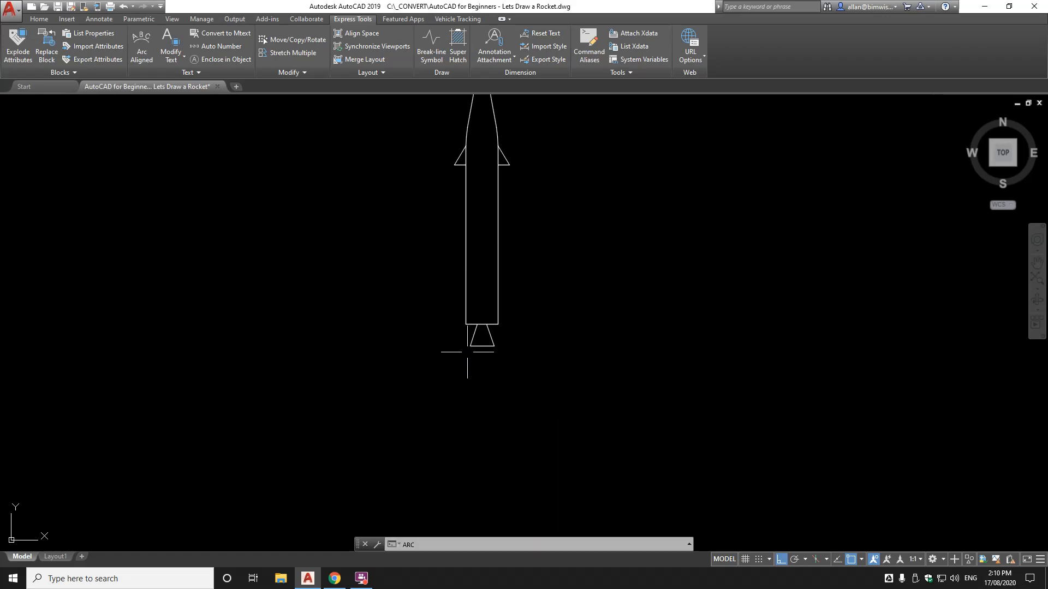
pyautogui.click(462, 330)
pyautogui.scroll(5, 457, 335)
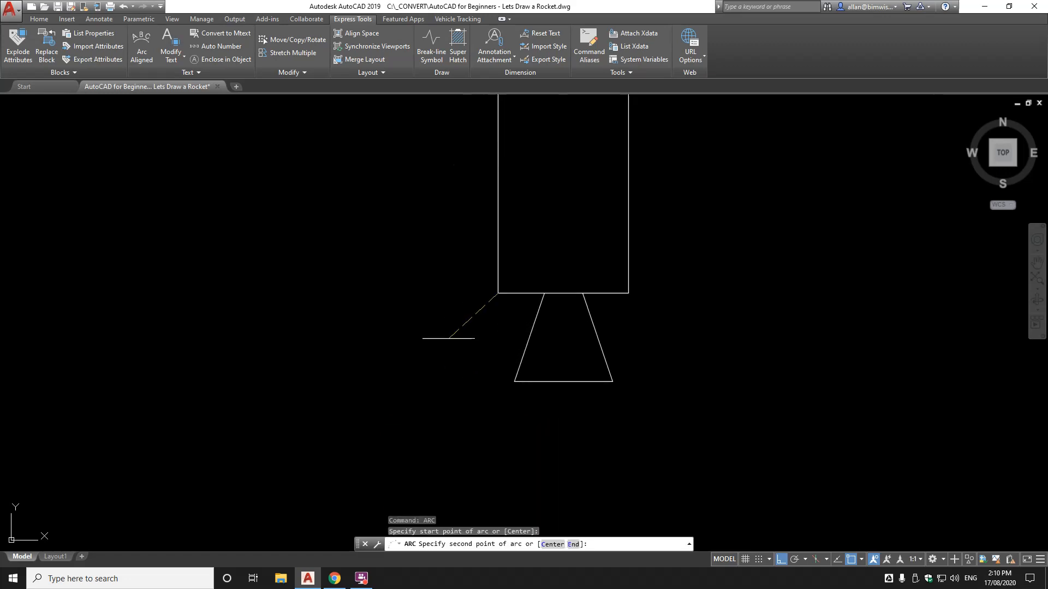
pyautogui.press('Escape')
pyautogui.press('Escape')
# Draw a 3-point arc from the body's bottom-left corner curving down and to the left
pyautogui.write('ARC')
pyautogui.press('Return')
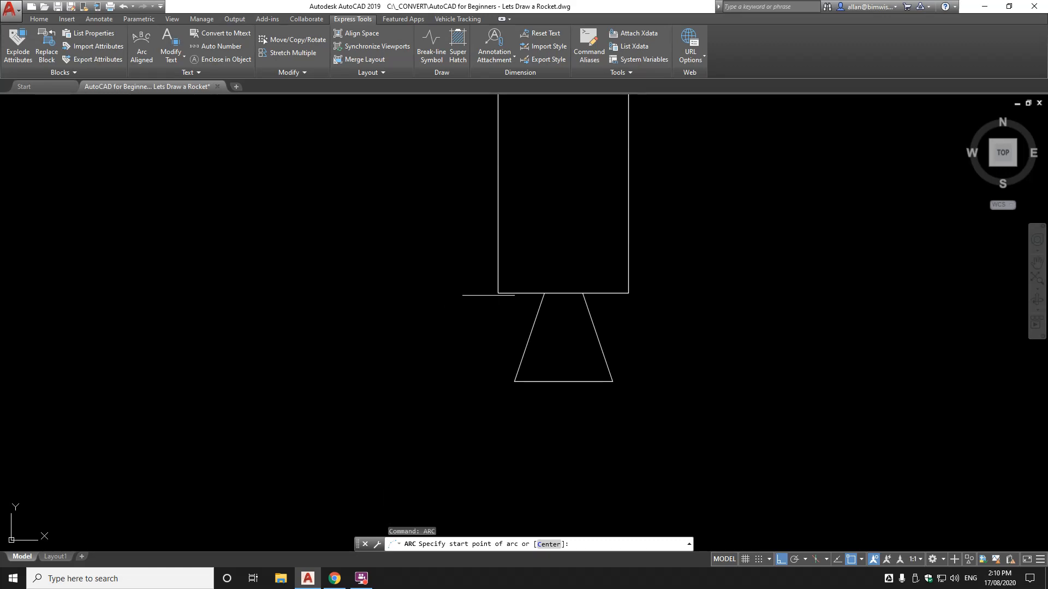
pyautogui.click(498, 293)
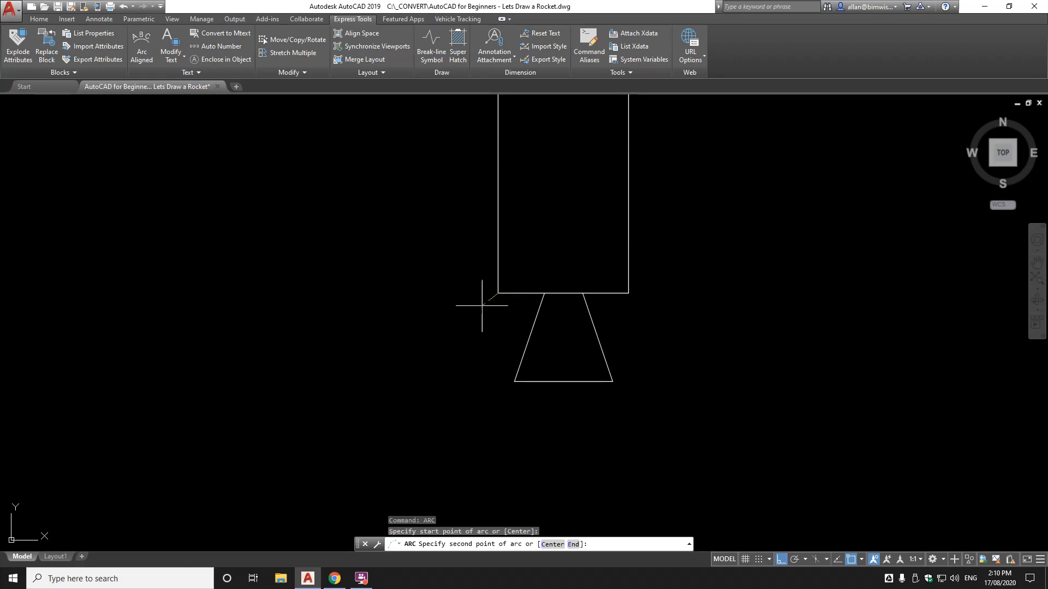
pyautogui.scroll(-2, 452, 333)
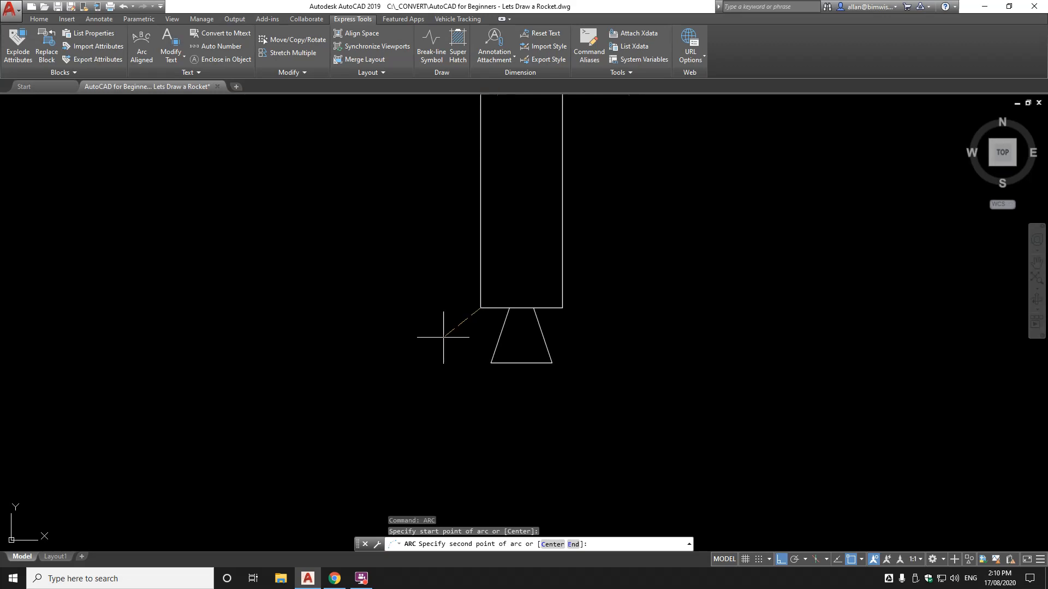
pyautogui.click(440, 340)
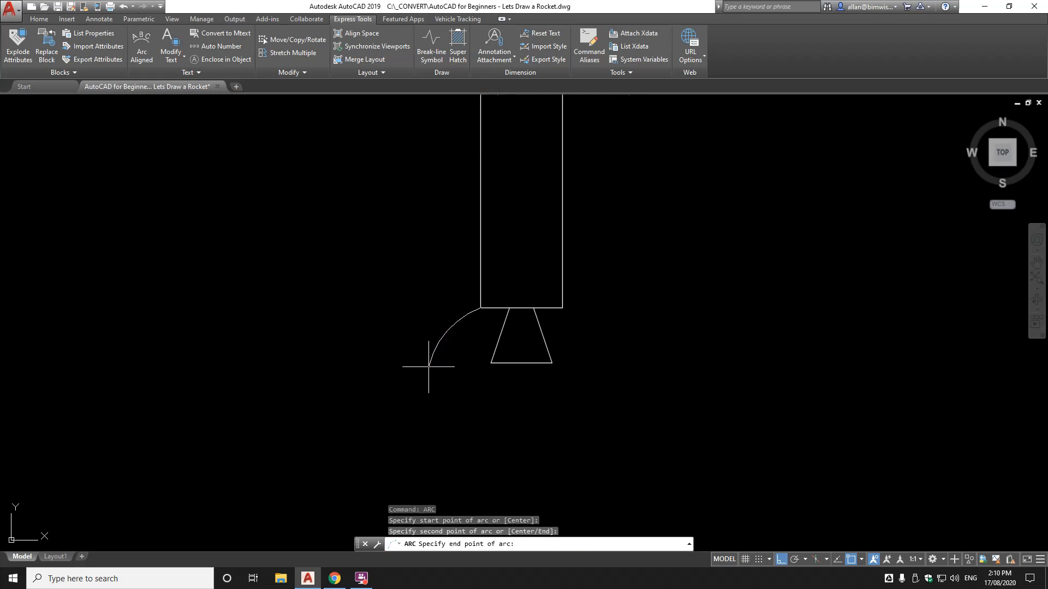
pyautogui.click(429, 367)
pyautogui.scroll(-5, 494, 359)
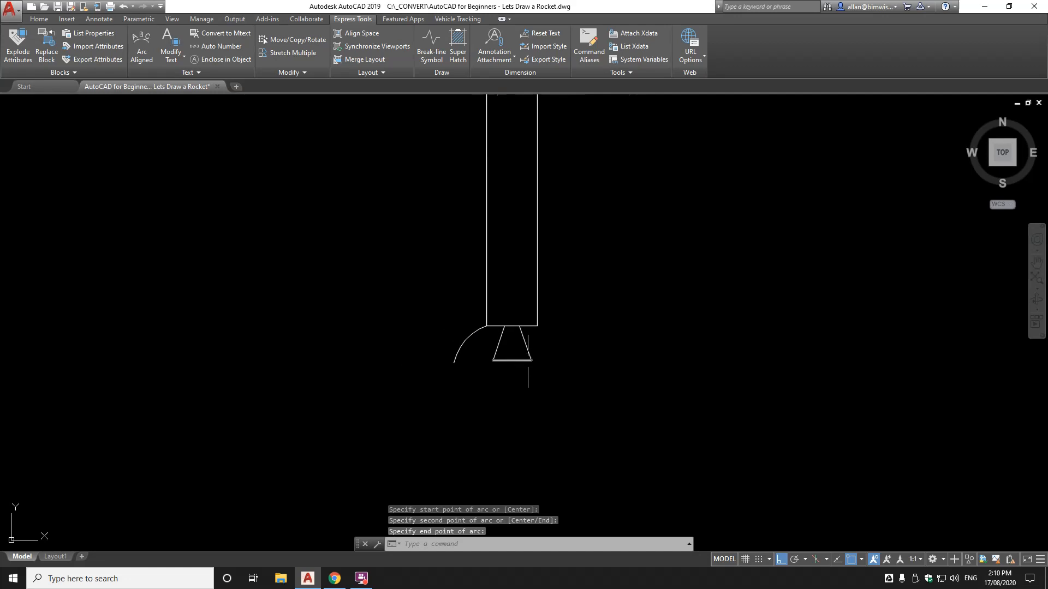
pyautogui.scroll(2, 551, 362)
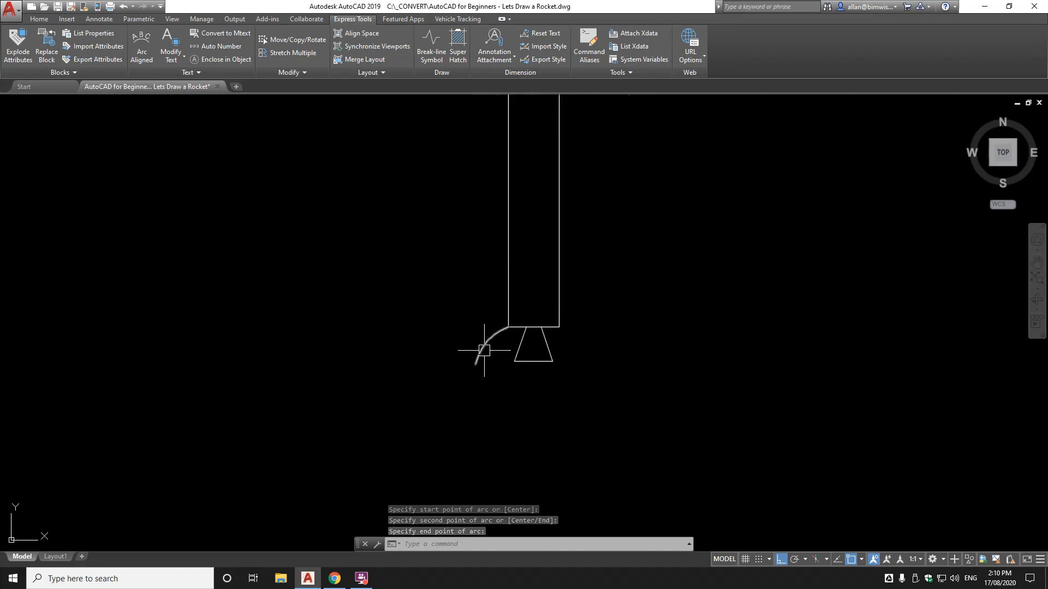
pyautogui.scroll(2, 484, 354)
# Draw an arc from the leg's lower end up to the body's left edge using Nearest snap
pyautogui.write('arc')
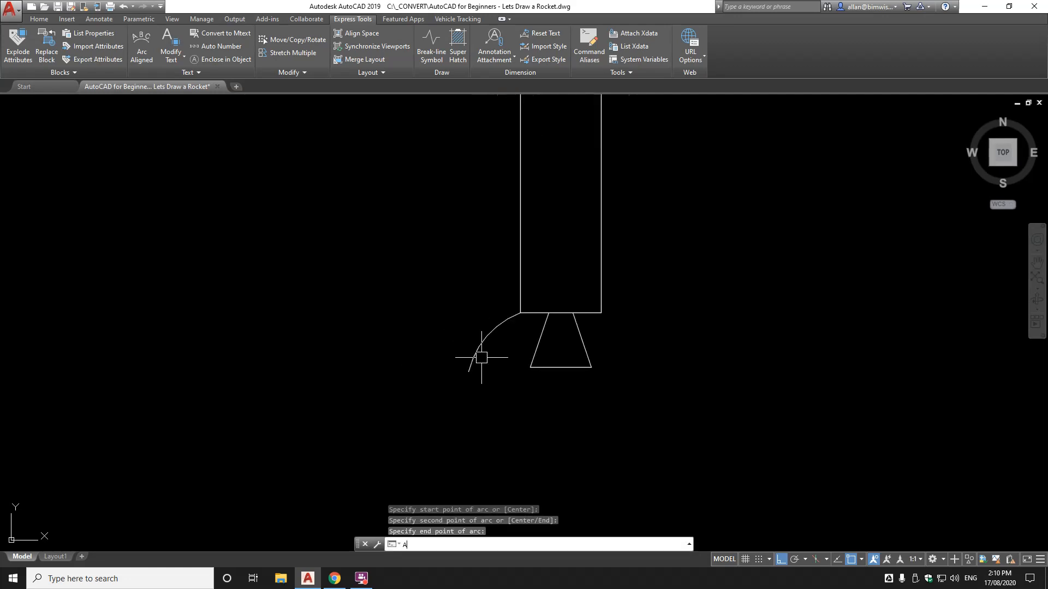
pyautogui.press('Return')
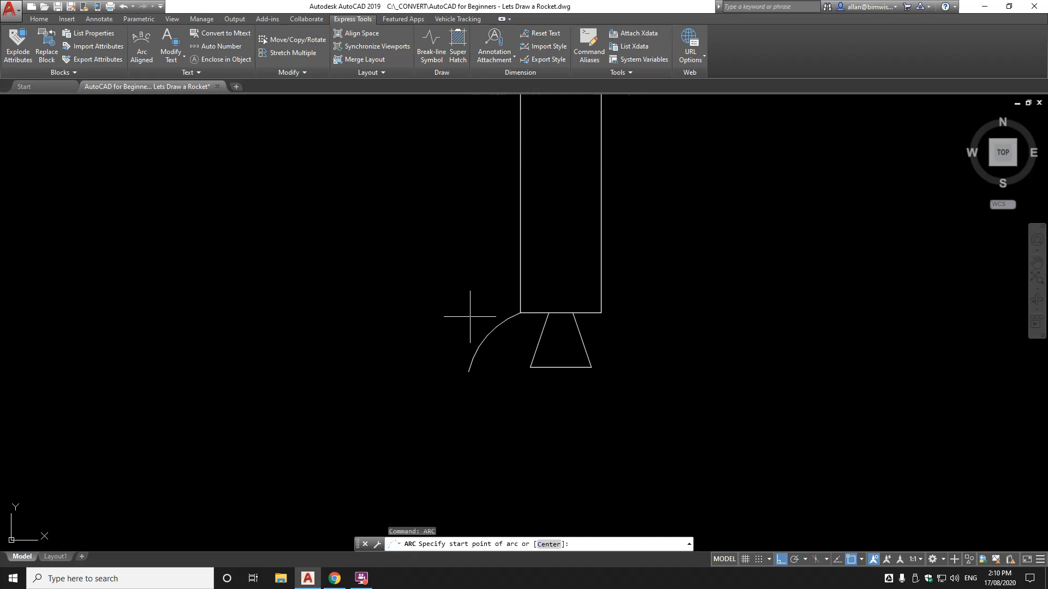
pyautogui.click(469, 370)
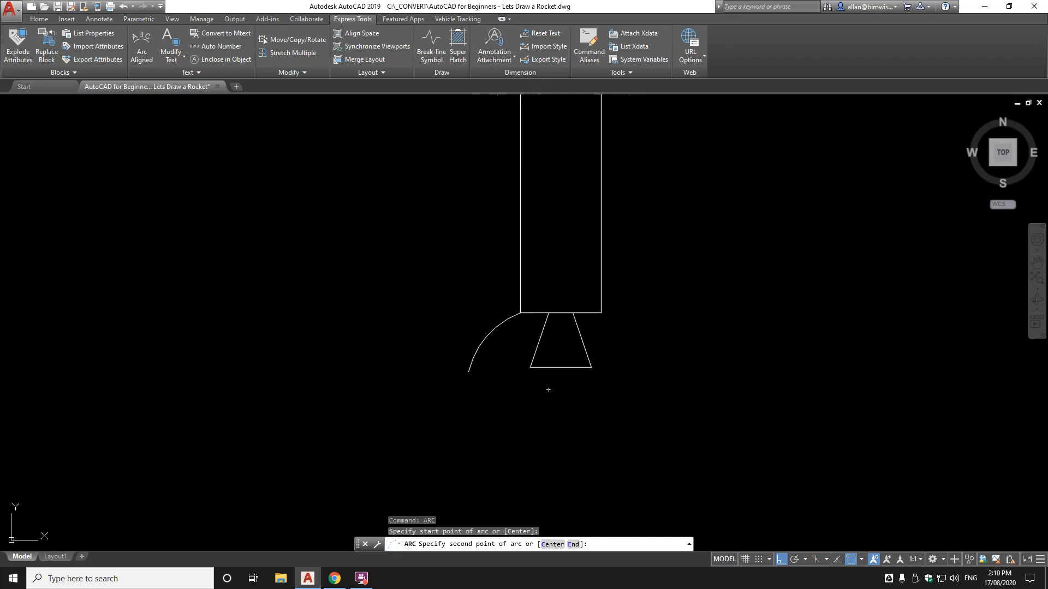
pyautogui.click(476, 297)
pyautogui.keyDown('shift'); pyautogui.rightClick(516, 256); pyautogui.keyUp('shift')
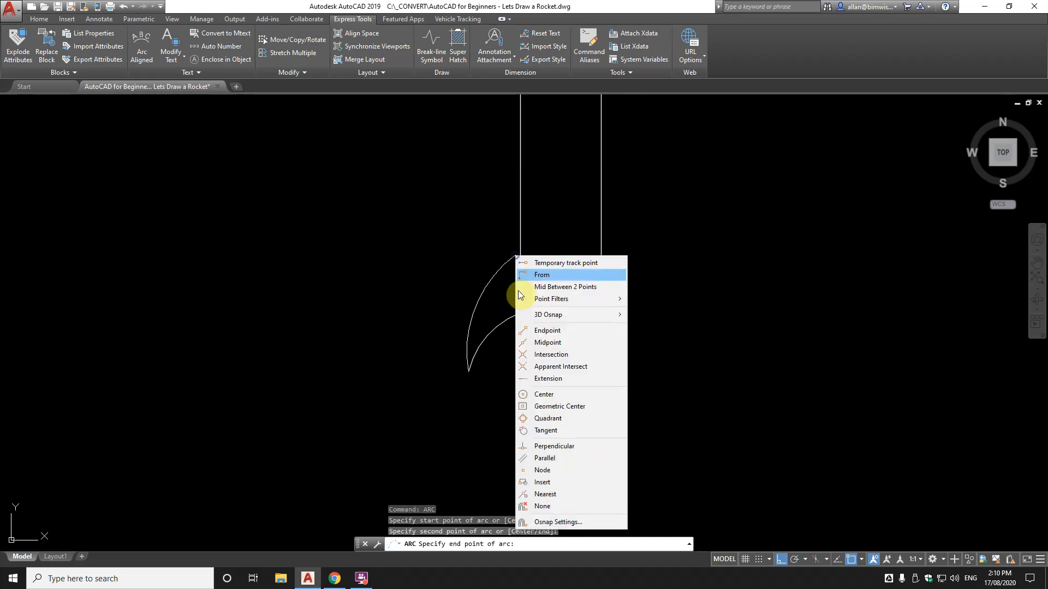
pyautogui.click(545, 494)
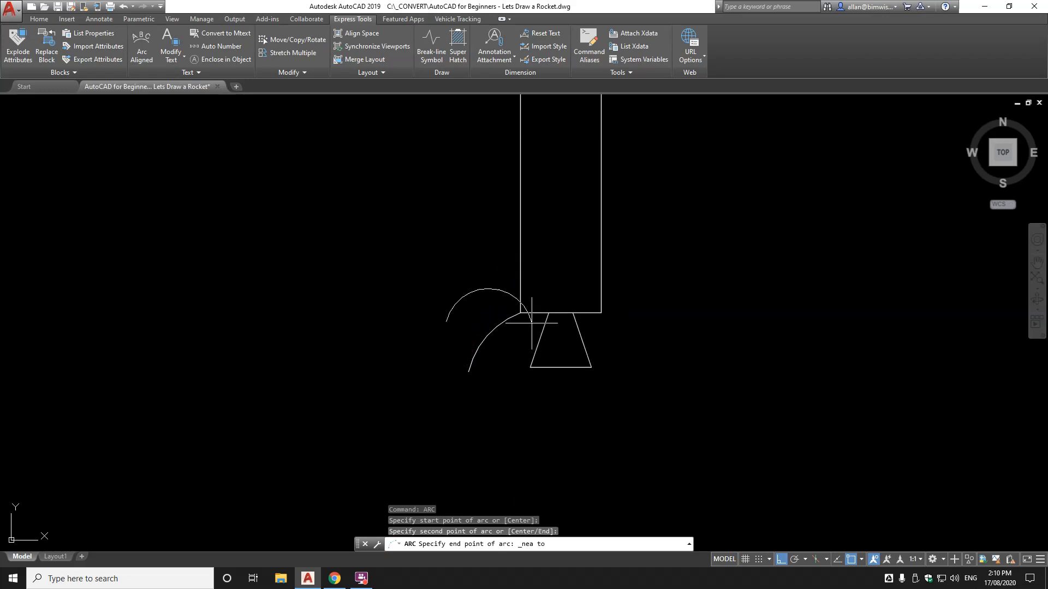
pyautogui.keyDown('shift'); pyautogui.rightClick(527, 269); pyautogui.keyUp('shift')
pyautogui.click(552, 506)
pyautogui.keyDown('shift'); pyautogui.rightClick(559, 335); pyautogui.keyUp('shift')
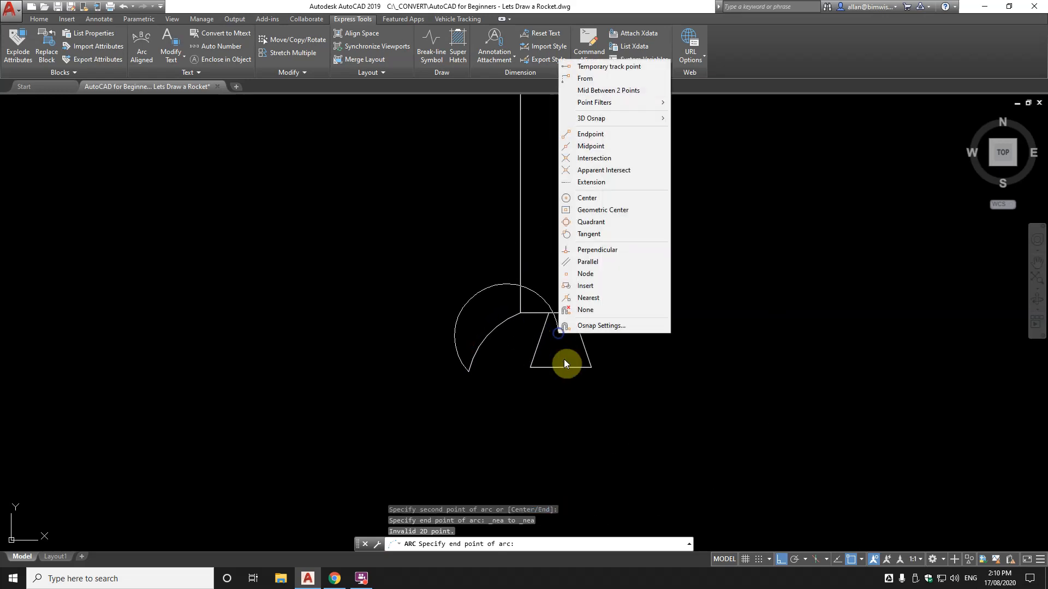
pyautogui.click(586, 297)
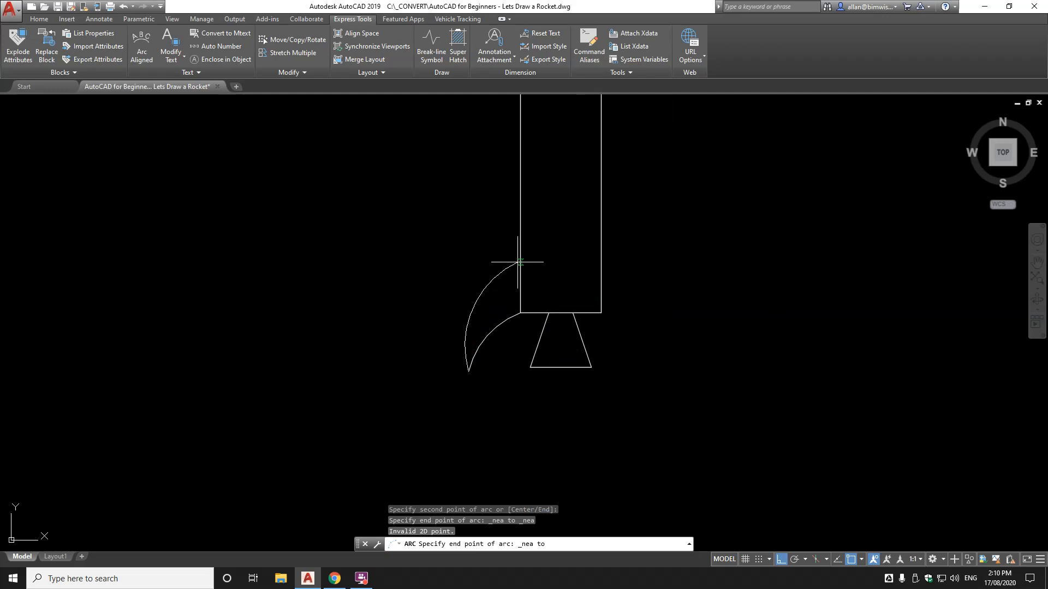
pyautogui.click(518, 262)
pyautogui.scroll(-5, 526, 261)
pyautogui.scroll(5, 533, 288)
pyautogui.moveTo(460, 283); pyautogui.dragTo(478, 345, button='middle')
# Erase the two misdrawn arcs
pyautogui.write('e')
pyautogui.press('Return')
pyautogui.click(488, 327)
pyautogui.click(460, 333)
pyautogui.press('Return')
# Redraw the leg's outer 3-point arc from the body's lower-left corner down and outward
pyautogui.write('a')
pyautogui.press('Return')
pyautogui.click(513, 290)
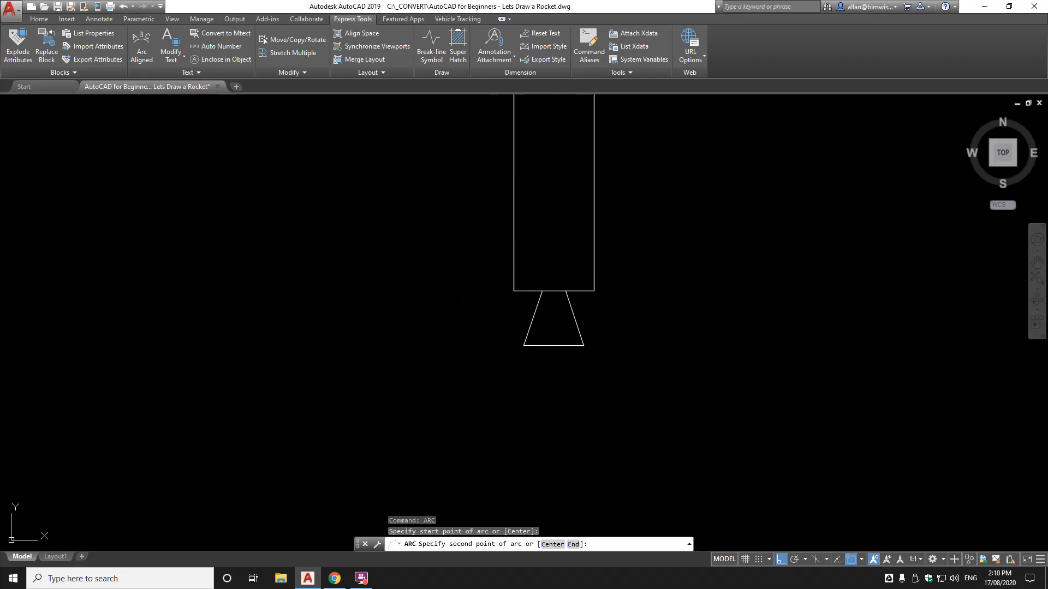
pyautogui.click(485, 315)
pyautogui.click(470, 352)
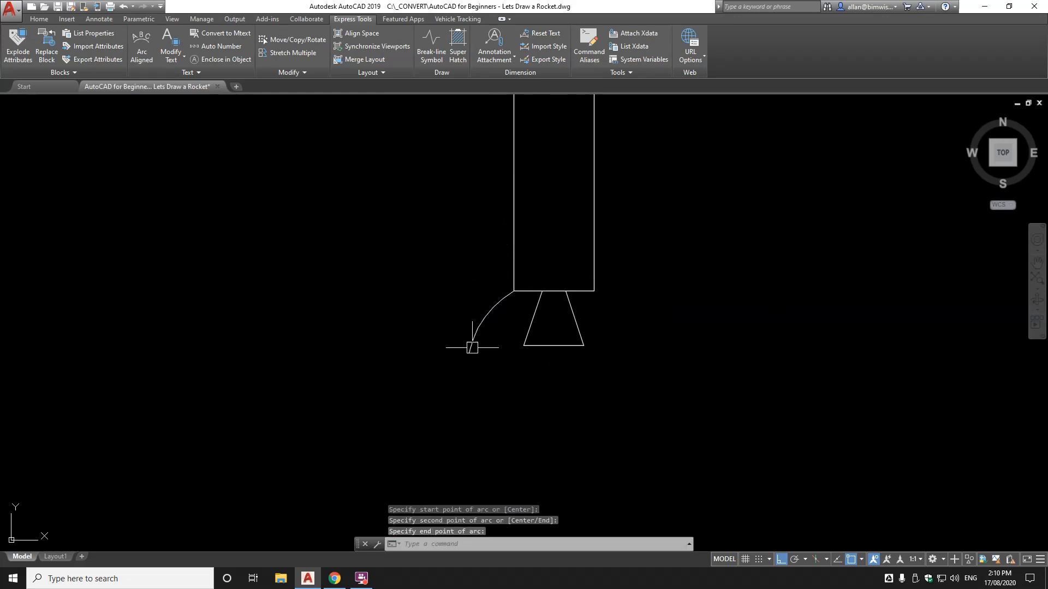
pyautogui.press('Return')
pyautogui.scroll(-3, 508, 325)
pyautogui.scroll(3, 494, 320)
pyautogui.press('Escape')
pyautogui.press('Escape')
# Draw the leg's inner arc from the outer curve's tip to the body edge with Nearest snap
pyautogui.write('ARC')
pyautogui.press('Return')
pyautogui.click(467, 328)
pyautogui.click(467, 276)
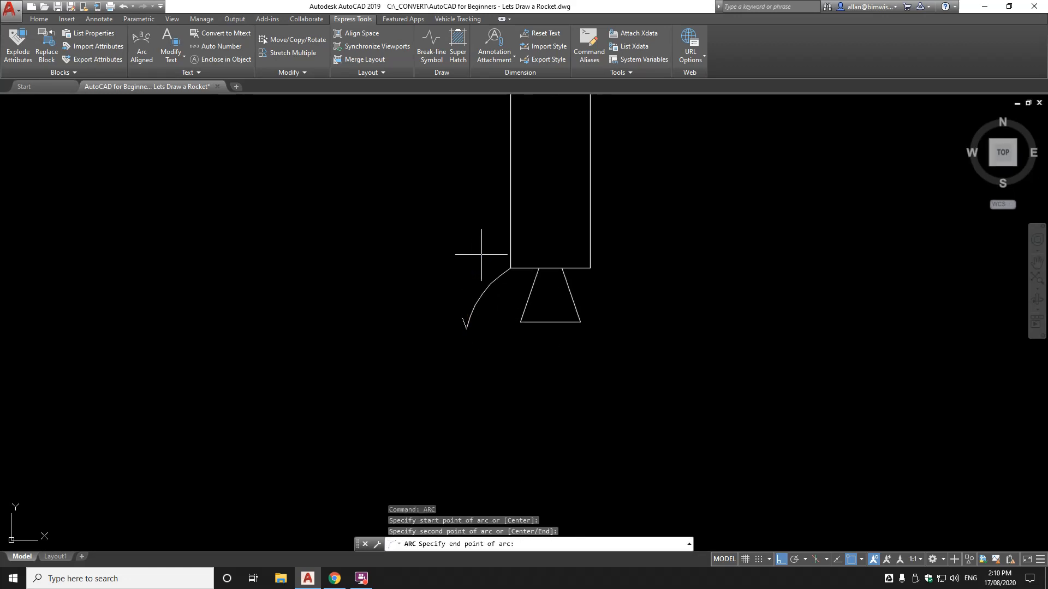
pyautogui.keyDown('shift'); pyautogui.rightClick(497, 230); pyautogui.keyUp('shift')
pyautogui.click(533, 470)
pyautogui.click(510, 221)
pyautogui.scroll(-3, 513, 222)
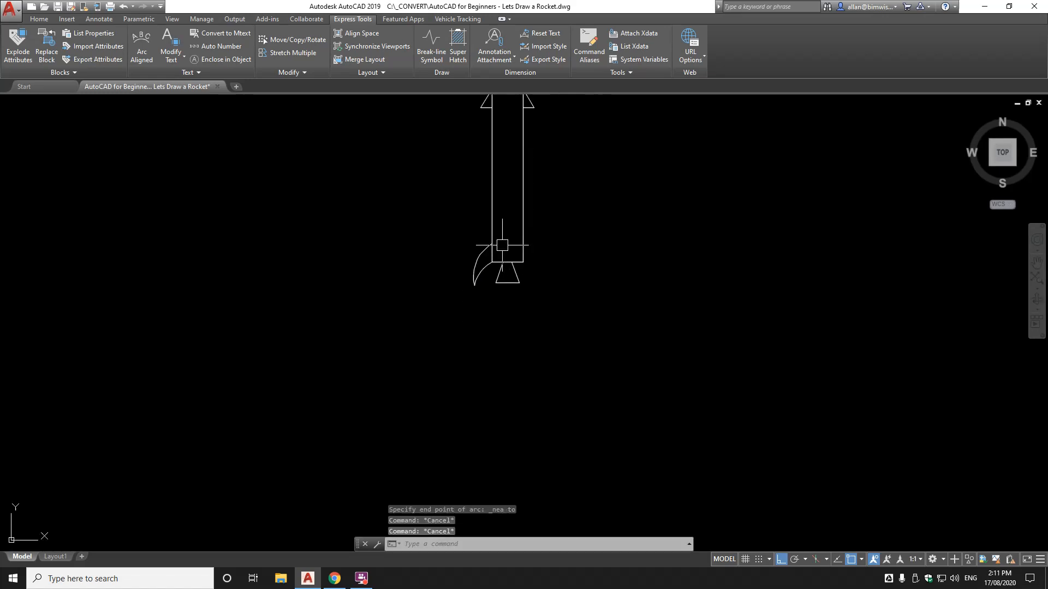
# Select the rocket's lower section for copying with CO
pyautogui.write('CO')
pyautogui.press('Return')
pyautogui.click(539, 221)
pyautogui.click(446, 305)
pyautogui.press('Return')
pyautogui.click(513, 300)
pyautogui.click(685, 301)
pyautogui.press('Escape')
pyautogui.press('Escape')
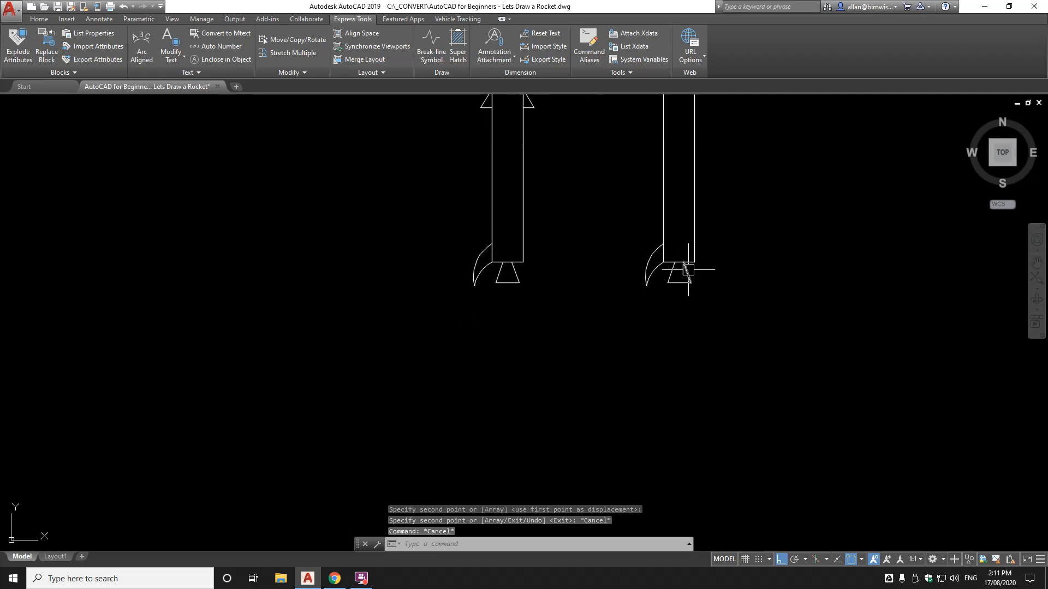
pyautogui.write('e')
pyautogui.press('Return')
pyautogui.click(683, 243)
pyautogui.click(660, 290)
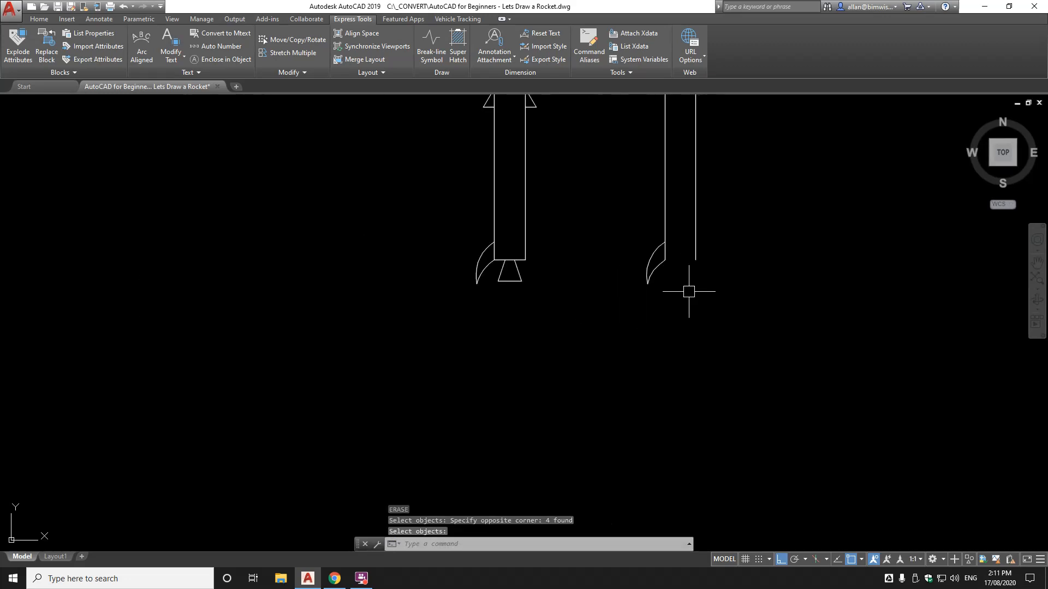
pyautogui.write('RO')
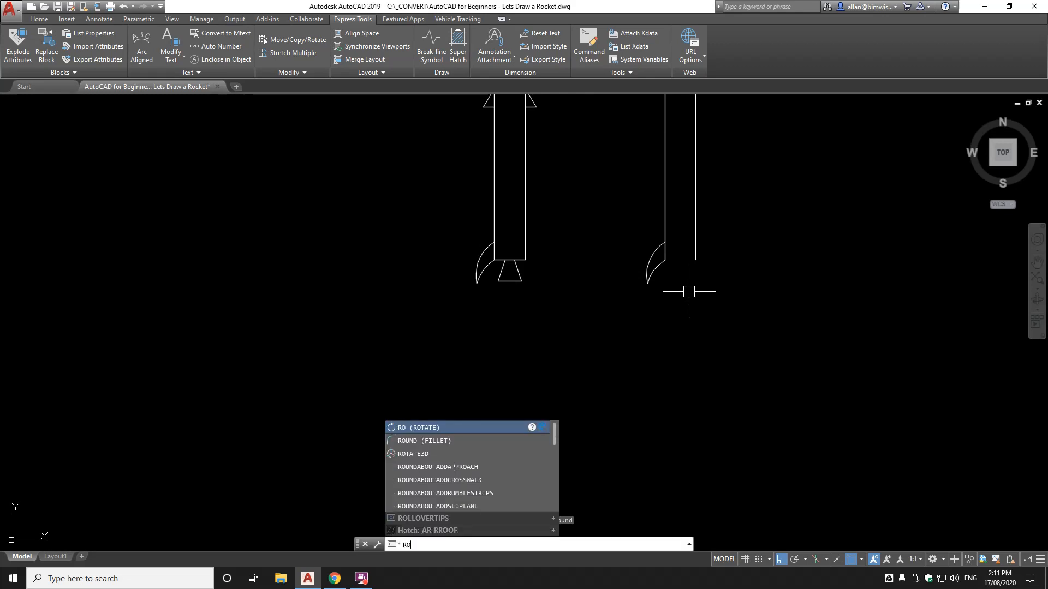
pyautogui.write('TAT')
pyautogui.press('Return')
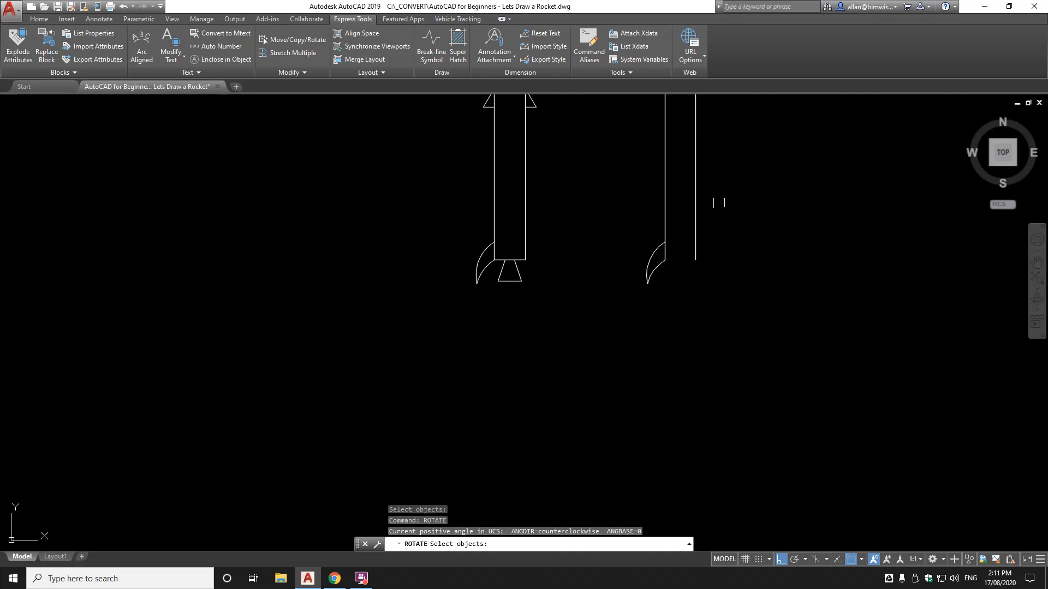
pyautogui.click(738, 221)
pyautogui.click(634, 293)
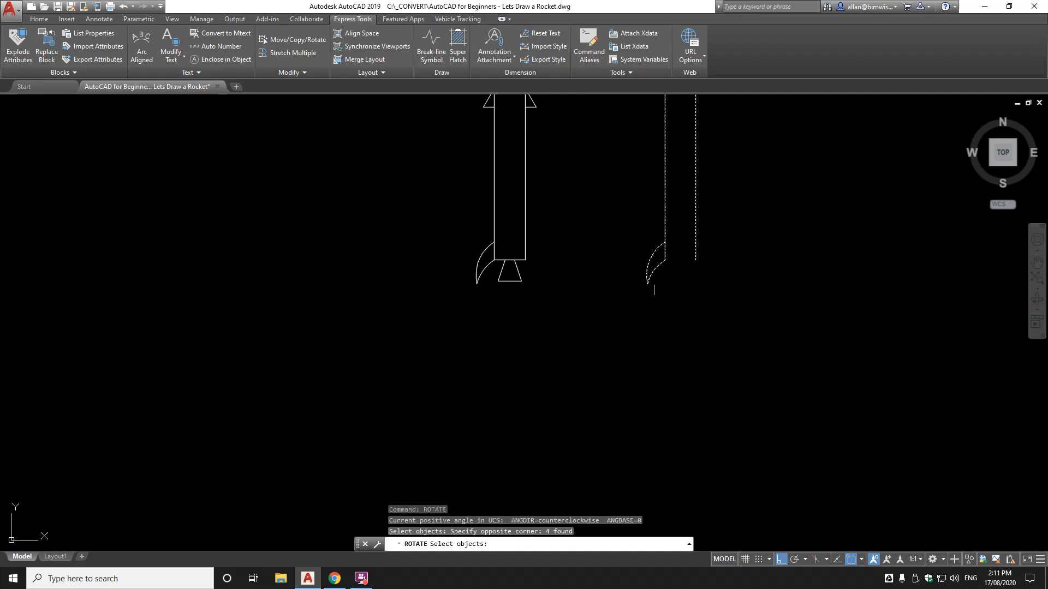
pyautogui.press('Return')
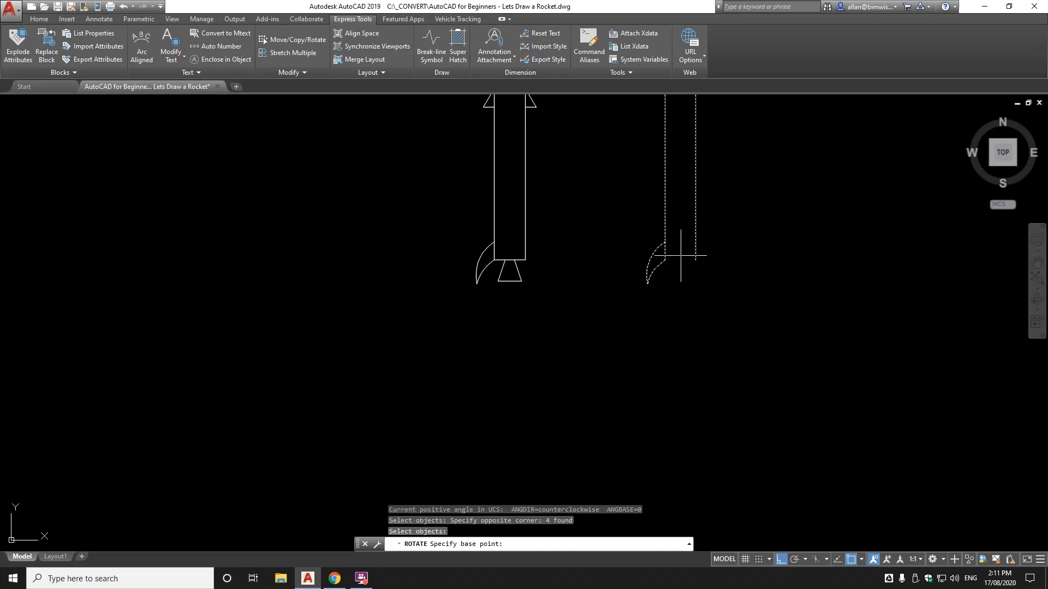
pyautogui.click(681, 255)
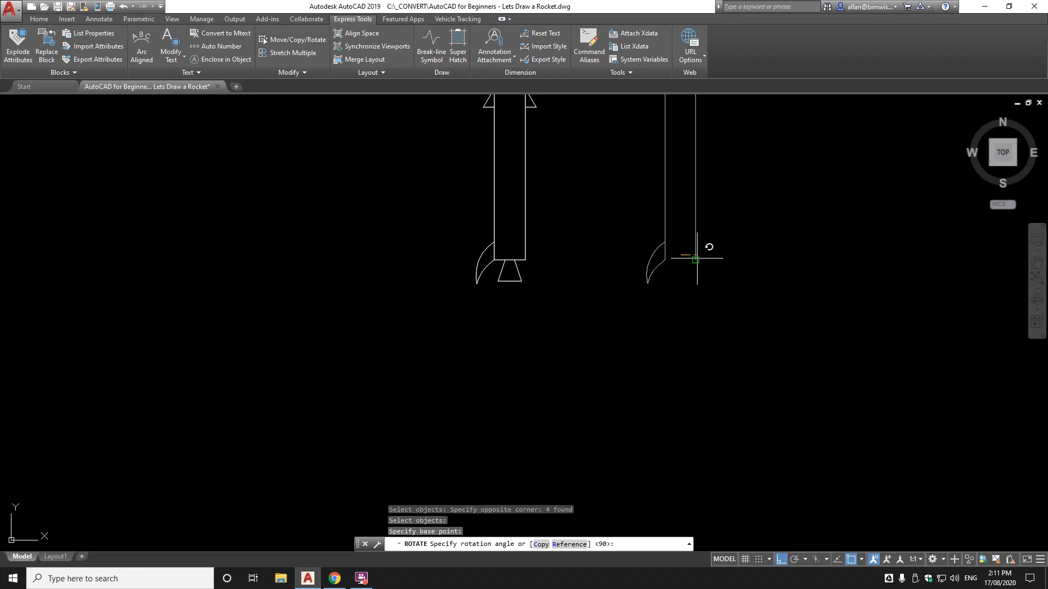
pyautogui.click(697, 327)
pyautogui.scroll(3, 673, 238)
pyautogui.scroll(-2, 674, 219)
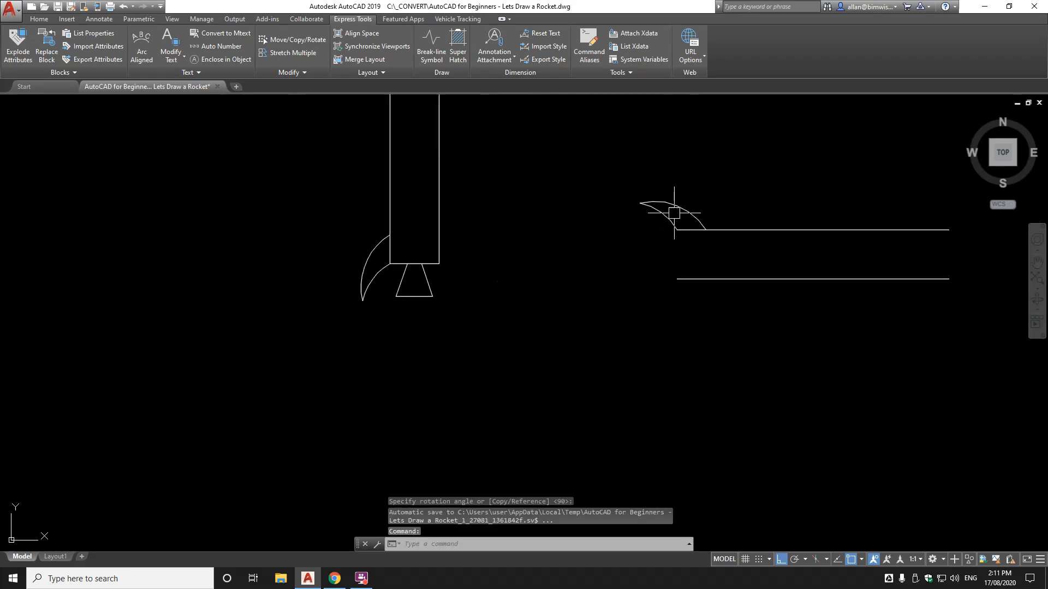
pyautogui.scroll(-2, 713, 216)
pyautogui.write('e')
pyautogui.press('Return')
pyautogui.click(718, 199)
pyautogui.click(654, 292)
pyautogui.press('Return')
pyautogui.scroll(4, 492, 228)
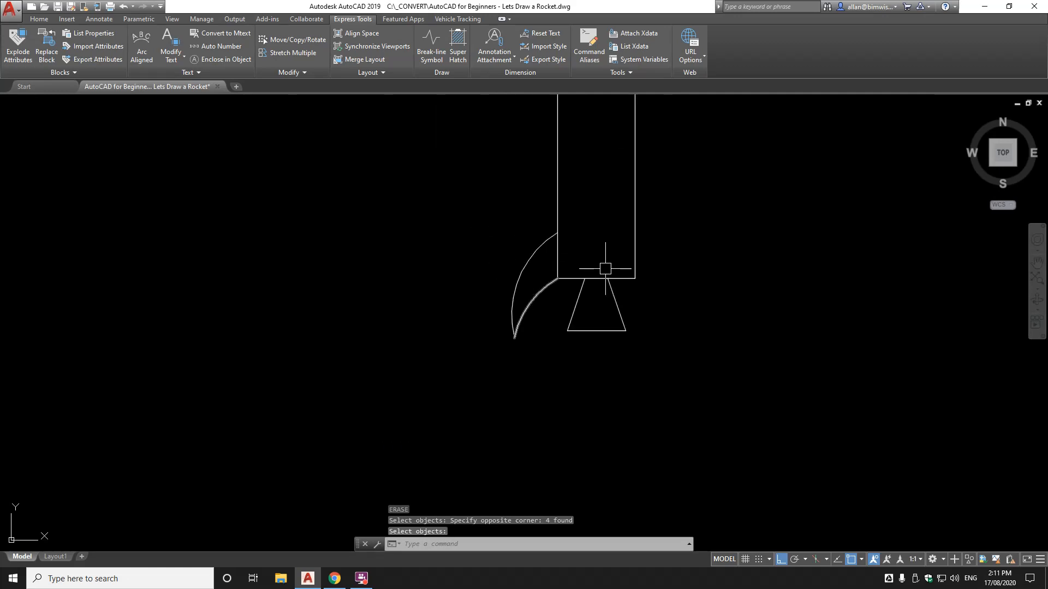
pyautogui.write('mi')
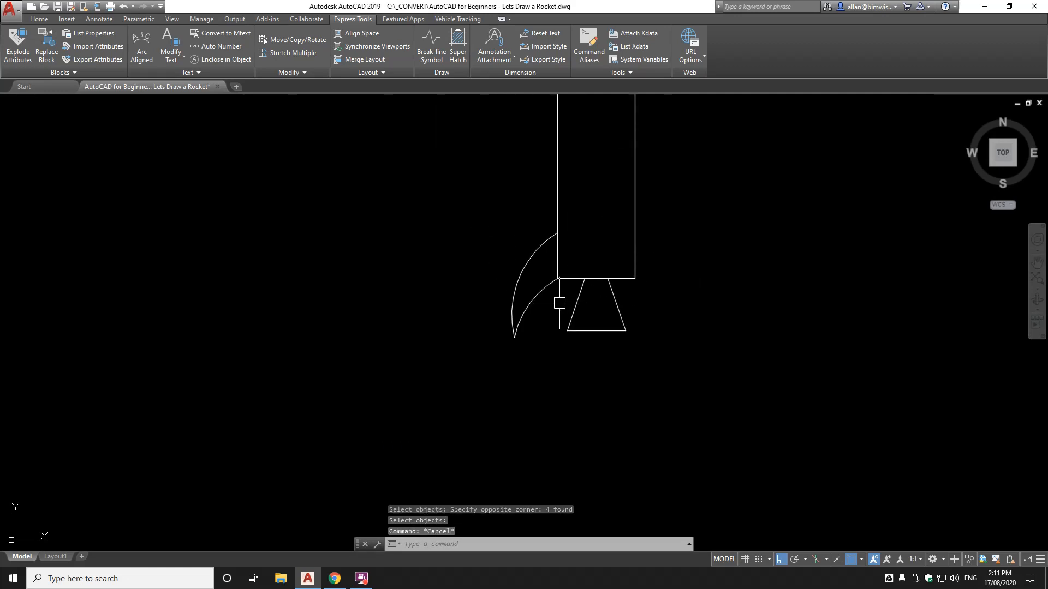
pyautogui.press('Return')
pyautogui.click(548, 299)
pyautogui.click(504, 322)
# Mirror the left leg's arcs about a vertical axis through the body's bottom midpoint, keeping the original
pyautogui.press('Return')
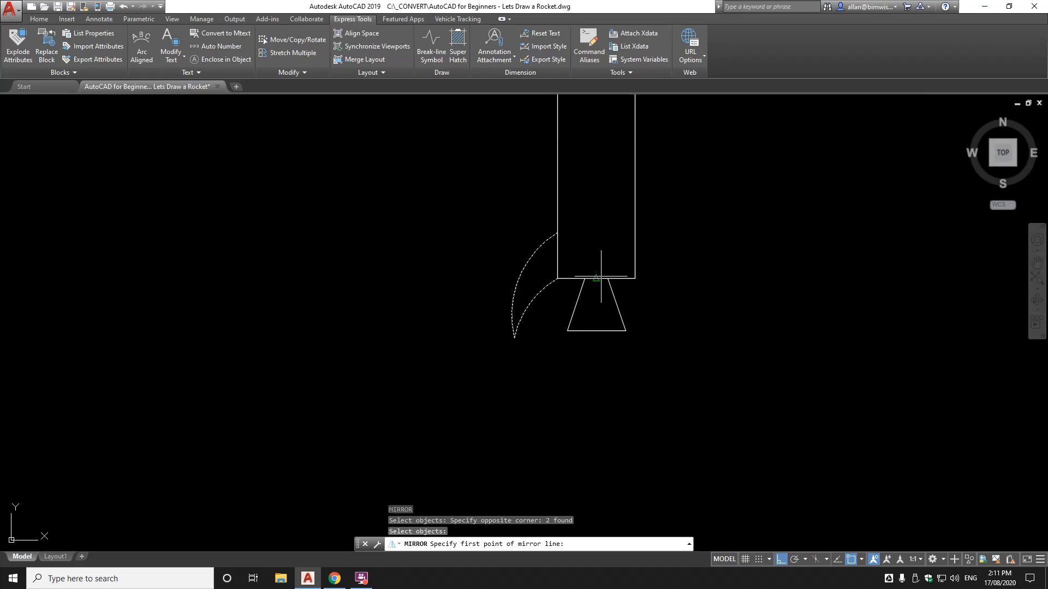
pyautogui.click(596, 278)
pyautogui.click(597, 224)
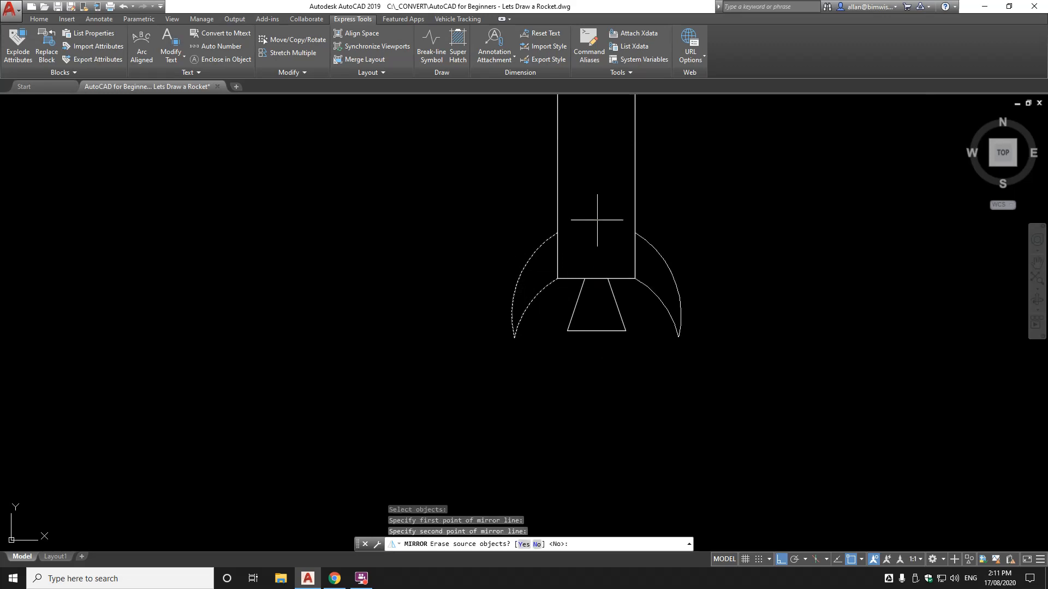
pyautogui.press('Return')
pyautogui.scroll(-4, 683, 360)
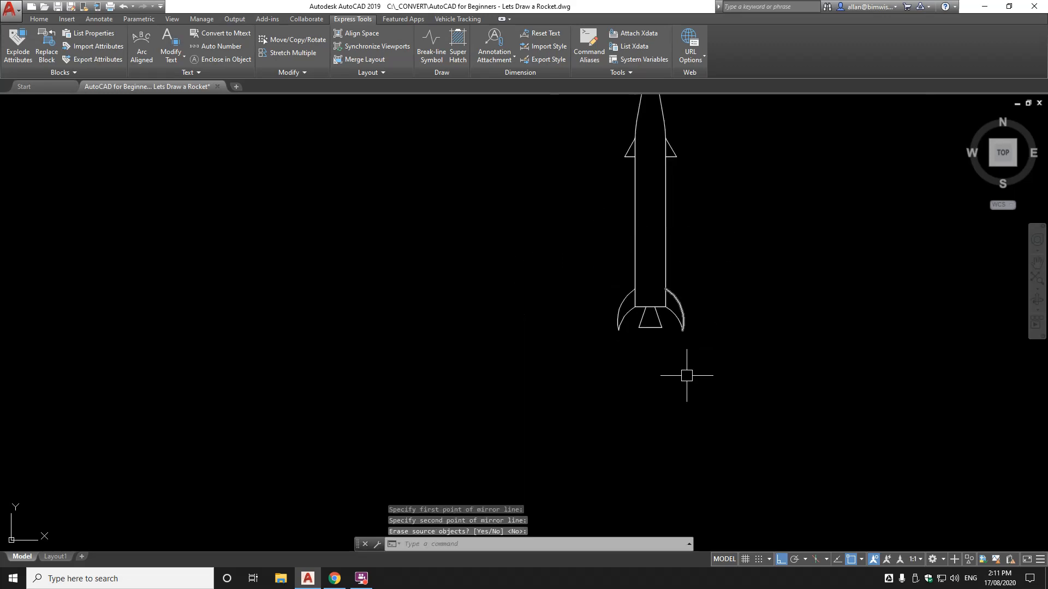
pyautogui.moveTo(619, 382)
pyautogui.mouseDown(button='middle')
pyautogui.moveTo(597, 328)
pyautogui.moveTo(547, 460)
pyautogui.moveTo(528, 358)
pyautogui.mouseUp(button='middle')
pyautogui.scroll(2, 533, 455)
pyautogui.moveTo(527, 394); pyautogui.dragTo(533, 310, button='middle')
pyautogui.write('l')
pyautogui.press('Return')
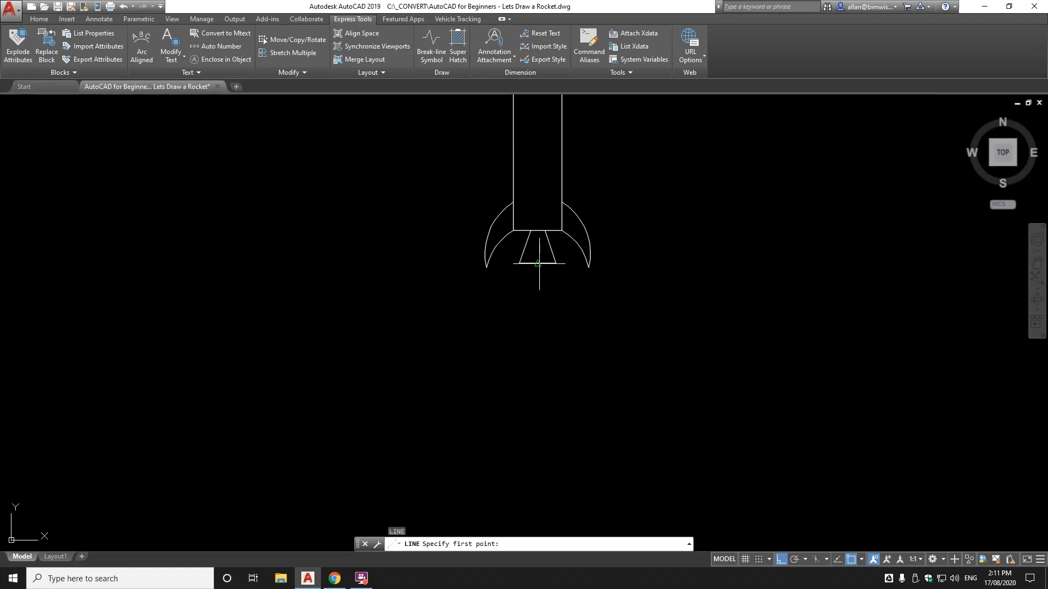
# Draw a vertical guide line down from the nozzle's bottom centre
pyautogui.click(538, 264)
pyautogui.click(554, 446)
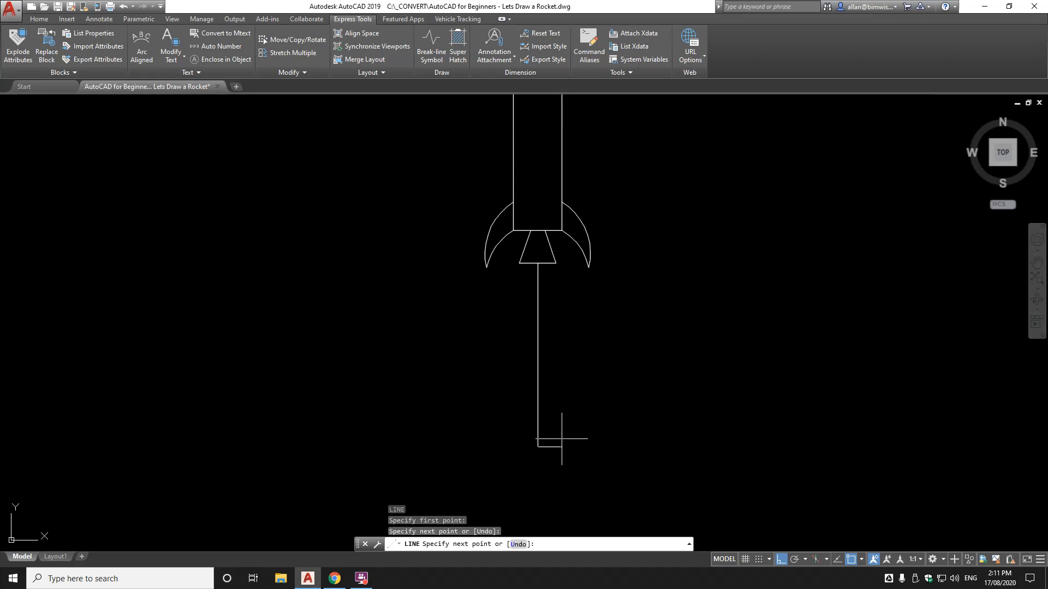
pyautogui.press('Return')
pyautogui.scroll(-5, 595, 360)
pyautogui.scroll(8, 578, 344)
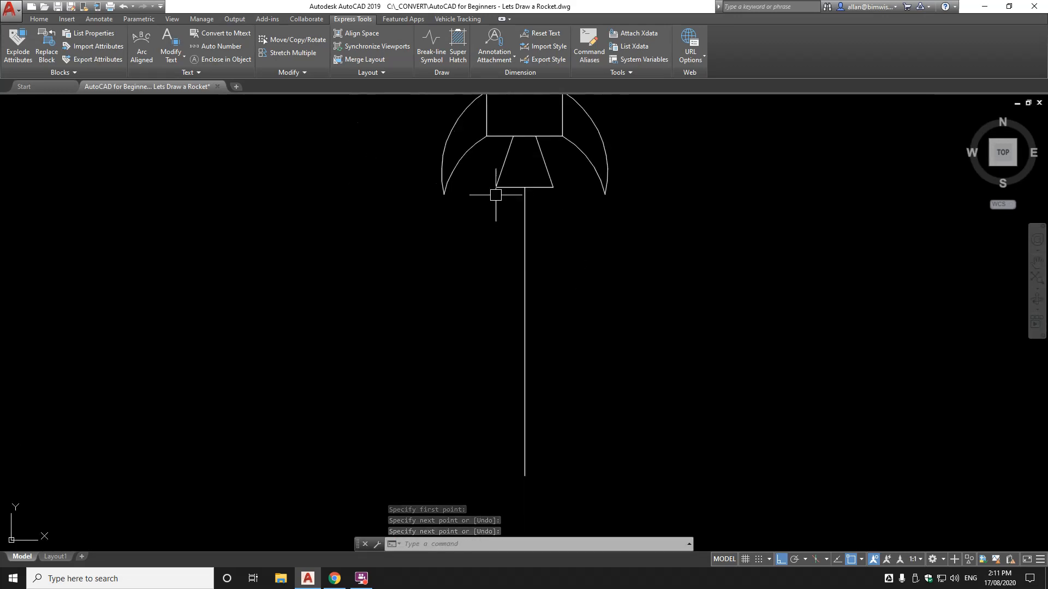
# Draw a 3-point arc from the nozzle's lower-left corner to the guide line's bottom
pyautogui.write('AR')
pyautogui.press('Return')
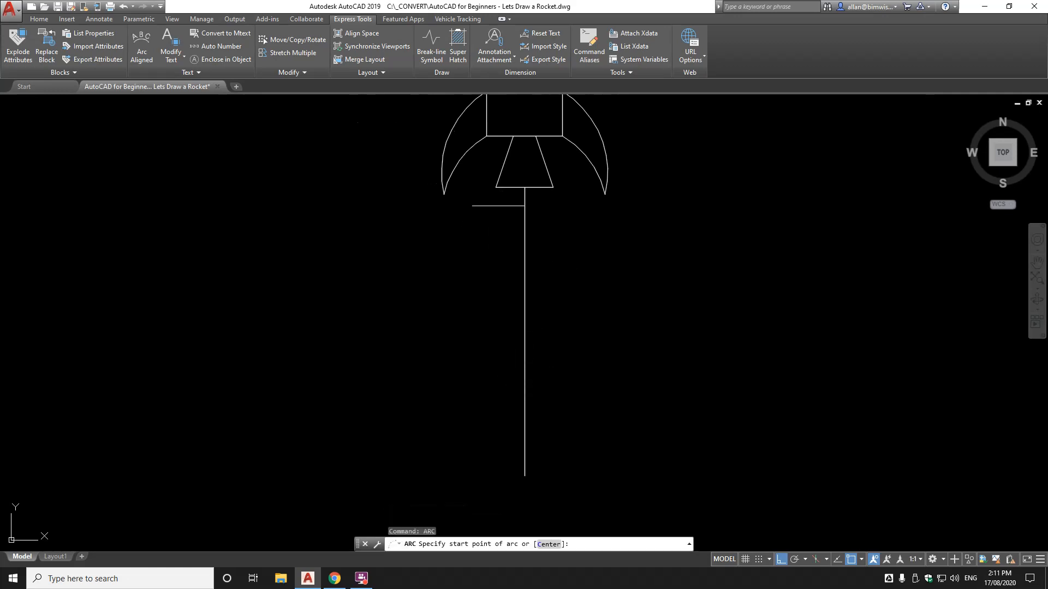
pyautogui.click(497, 188)
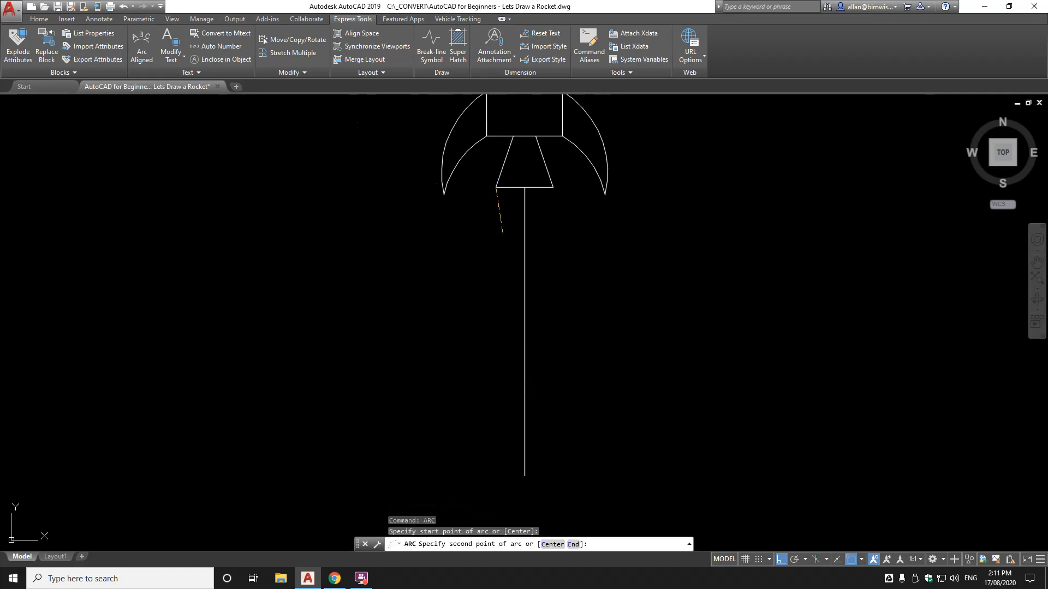
pyautogui.click(504, 344)
pyautogui.click(528, 473)
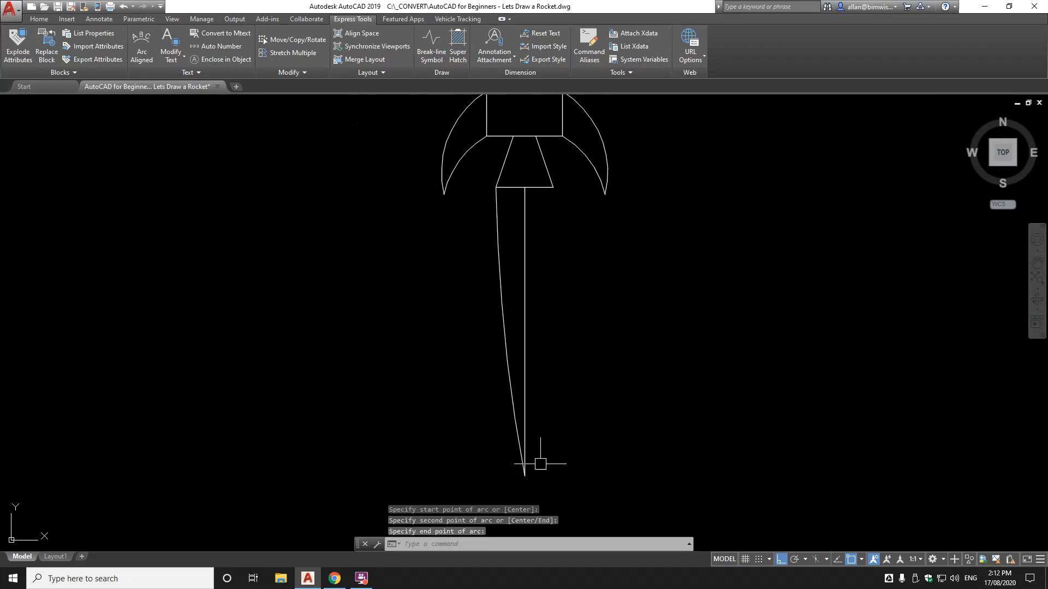
pyautogui.press('Return')
pyautogui.press('Escape')
# Mirror the flame arc about the guide line, keeping the original
pyautogui.write('mi')
pyautogui.press('Return')
pyautogui.click(498, 267)
pyautogui.press('Return')
pyautogui.click(525, 189)
pyautogui.click(538, 262)
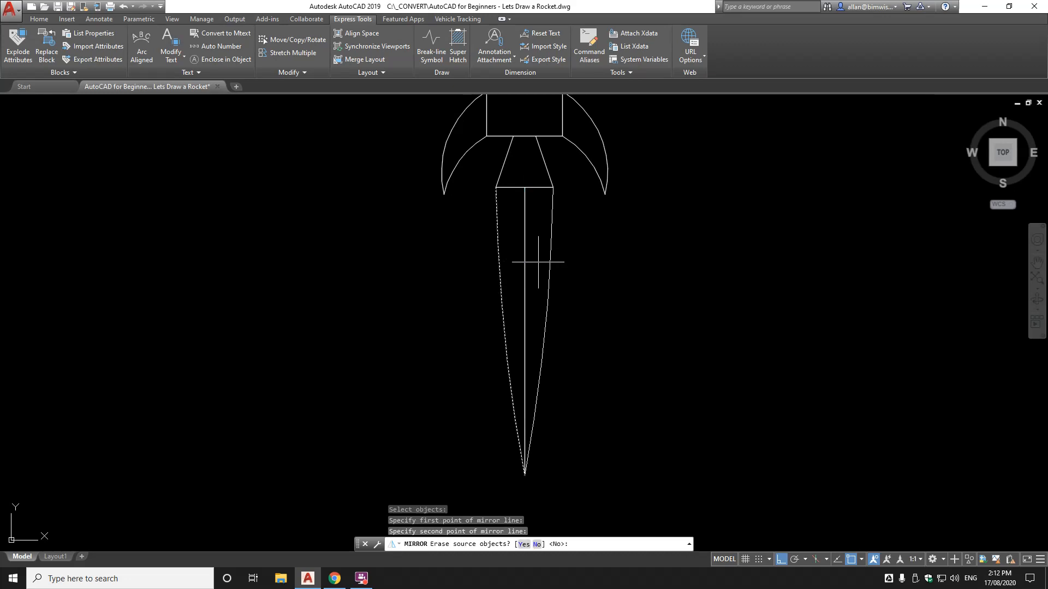
pyautogui.press('Return')
# Erase the vertical guide line and bring the whole rocket into view
pyautogui.write('e')
pyautogui.press('Return')
pyautogui.click(528, 243)
pyautogui.press('Return')
pyautogui.scroll(-5, 551, 220)
pyautogui.moveTo(571, 222); pyautogui.dragTo(563, 390, button='middle')
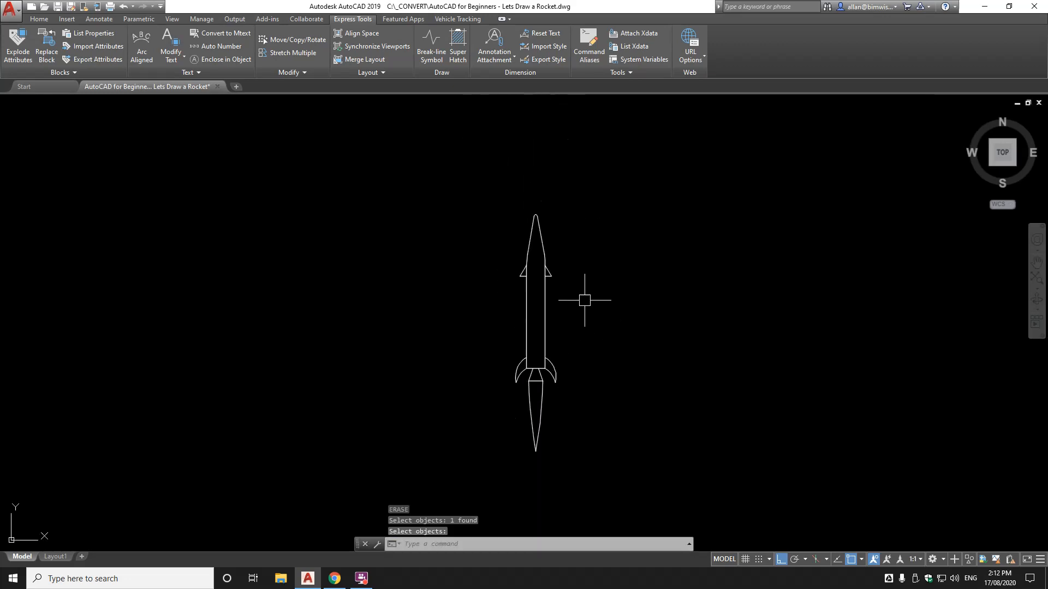
# Draw a window circle centred midway between the two upper fin corners, then open Properties
pyautogui.scroll(4, 580, 300)
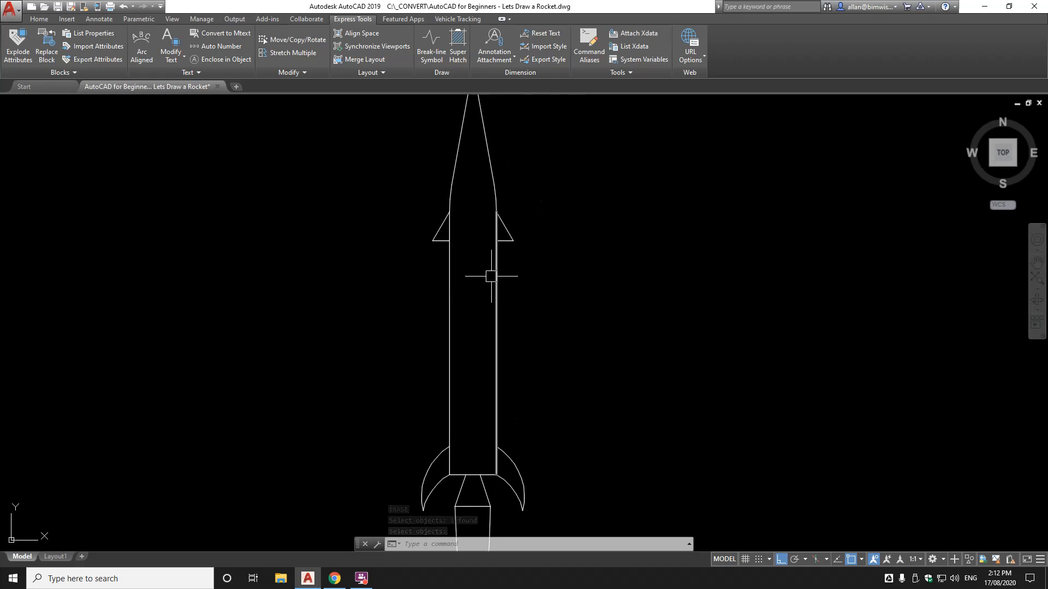
pyautogui.write('co')
pyautogui.press('Return')
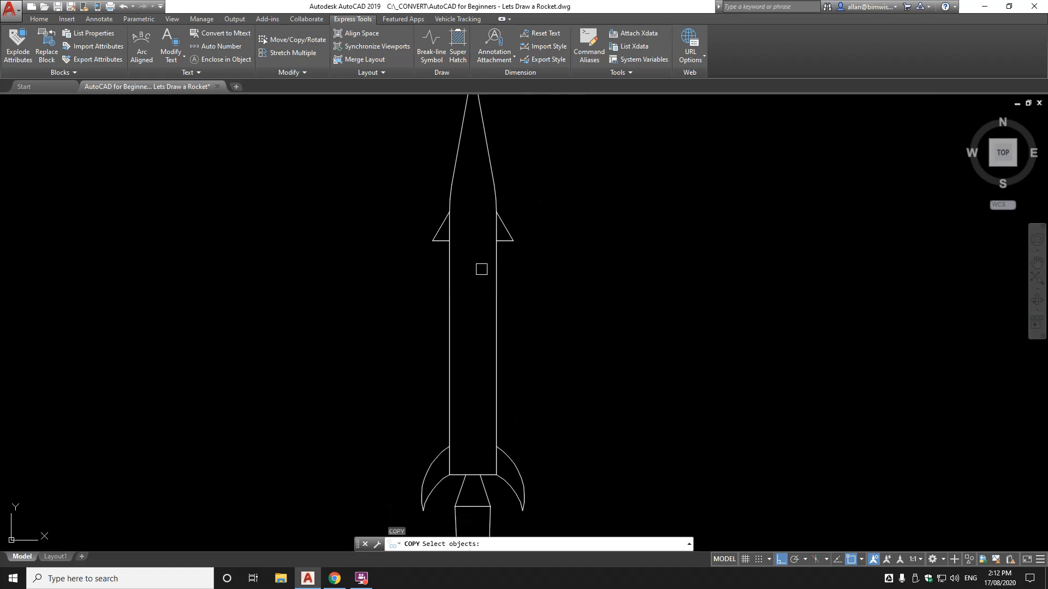
pyautogui.press('Escape')
pyautogui.press('Escape')
pyautogui.write('CIRCLE')
pyautogui.press('Return')
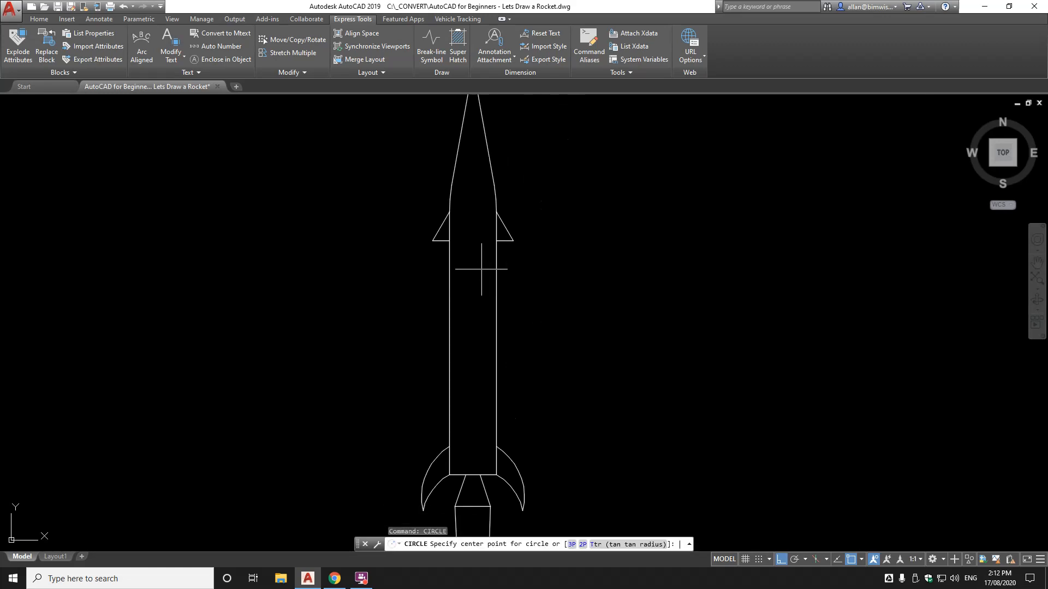
pyautogui.keyDown('shift'); pyautogui.rightClick(462, 240); pyautogui.keyUp('shift')
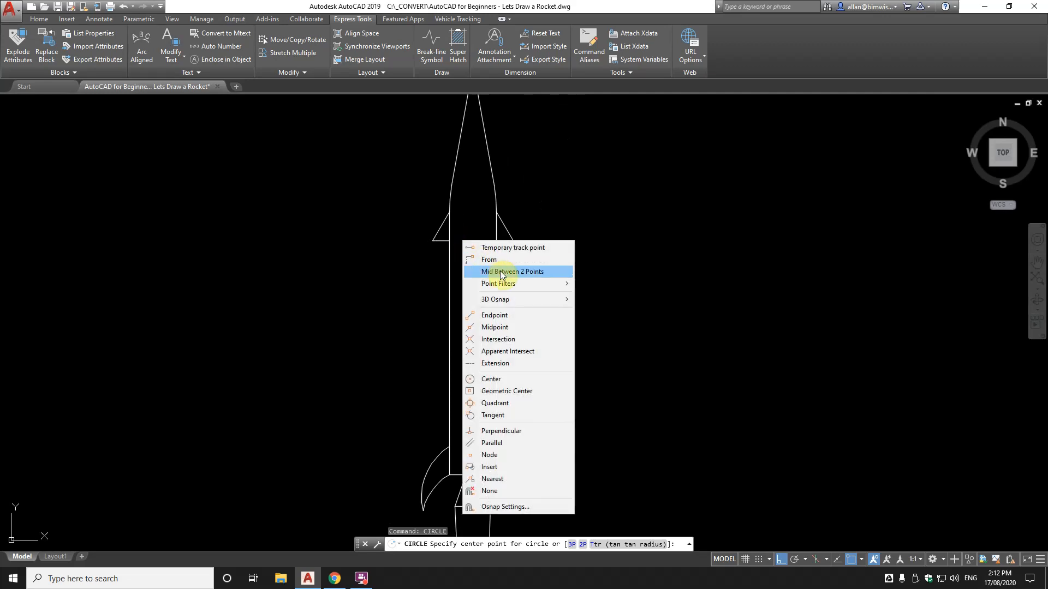
pyautogui.click(501, 273)
pyautogui.click(448, 235)
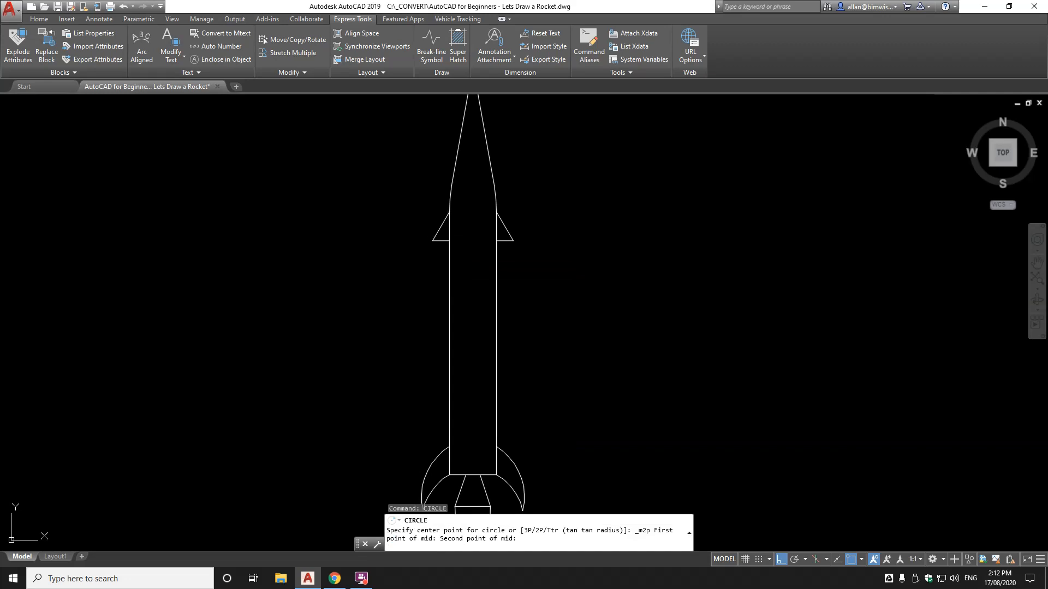
pyautogui.click(496, 240)
pyautogui.scroll(4, 480, 244)
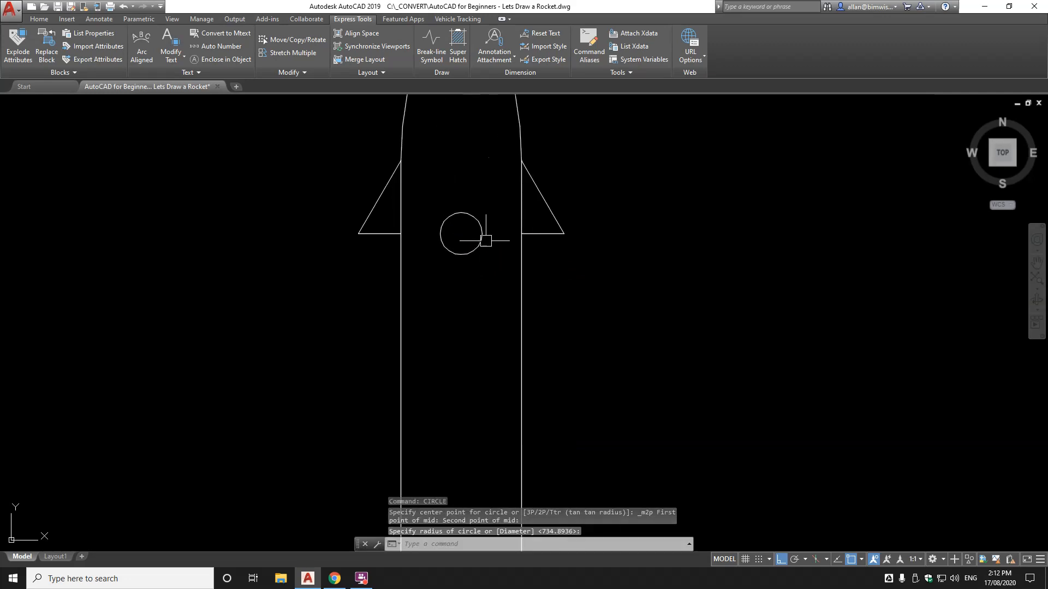
pyautogui.hotkey('ctrl', '1')
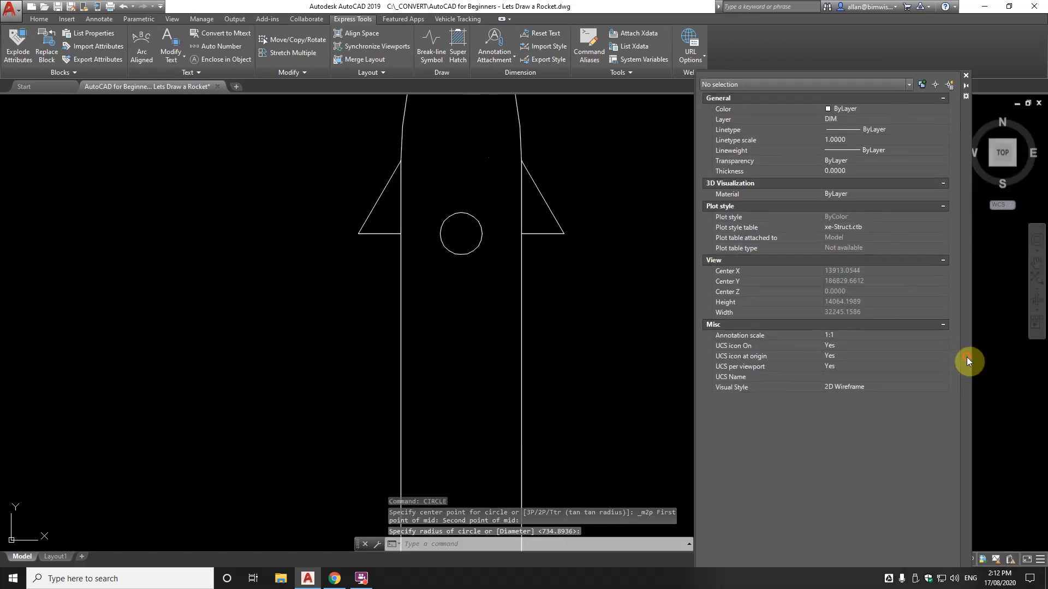
# Recentre on the window circle and reopen the Properties palette with PROPS
pyautogui.scroll(-2, 496, 215)
pyautogui.moveTo(494, 219); pyautogui.dragTo(448, 307, button='middle')
pyautogui.scroll(-4, 441, 301)
pyautogui.scroll(4, 436, 299)
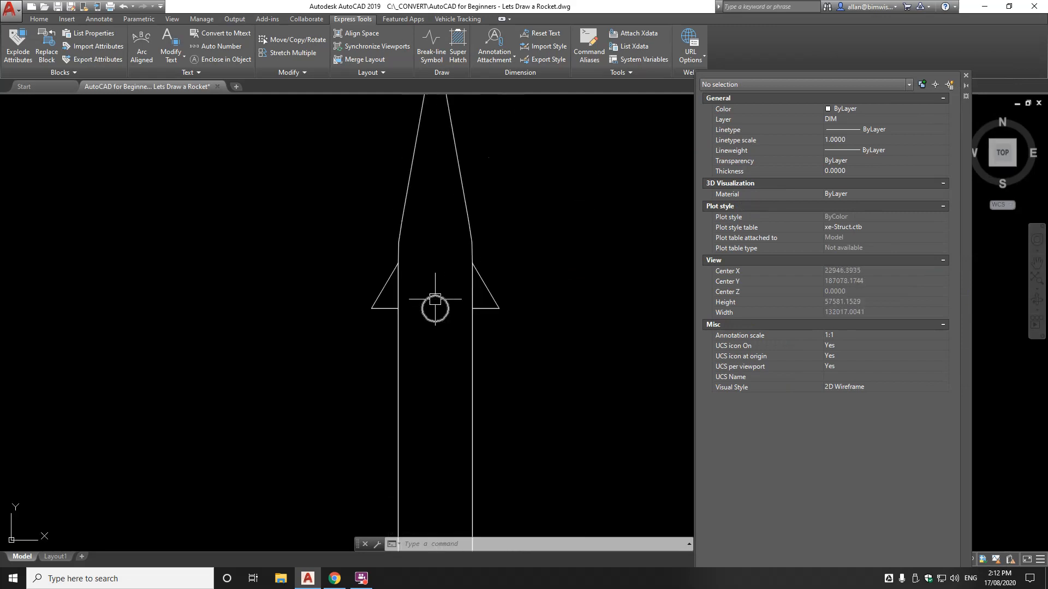
pyautogui.click(440, 298)
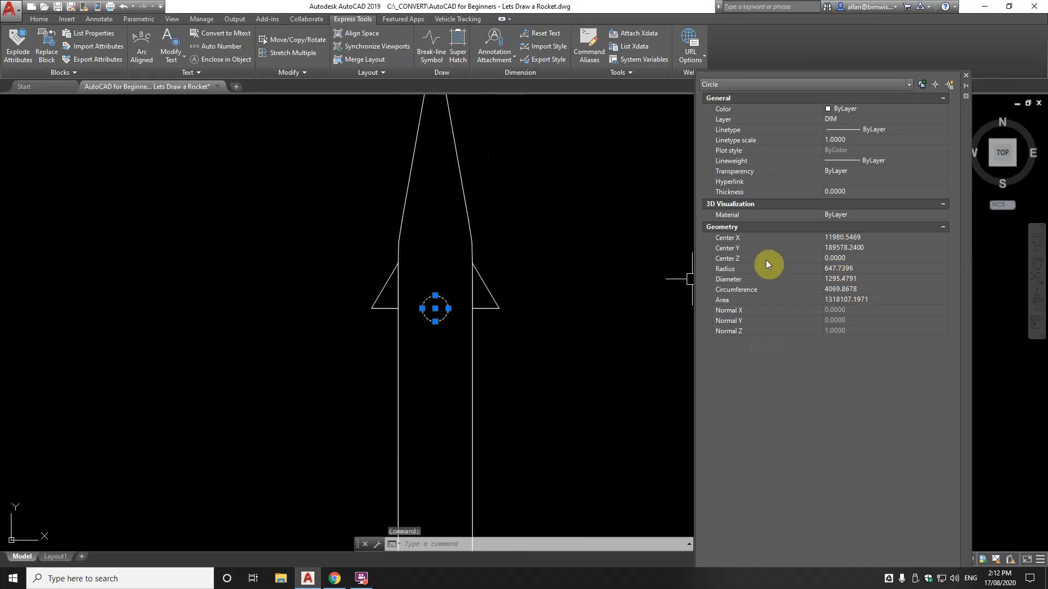
pyautogui.press('Escape')
pyautogui.press('Escape')
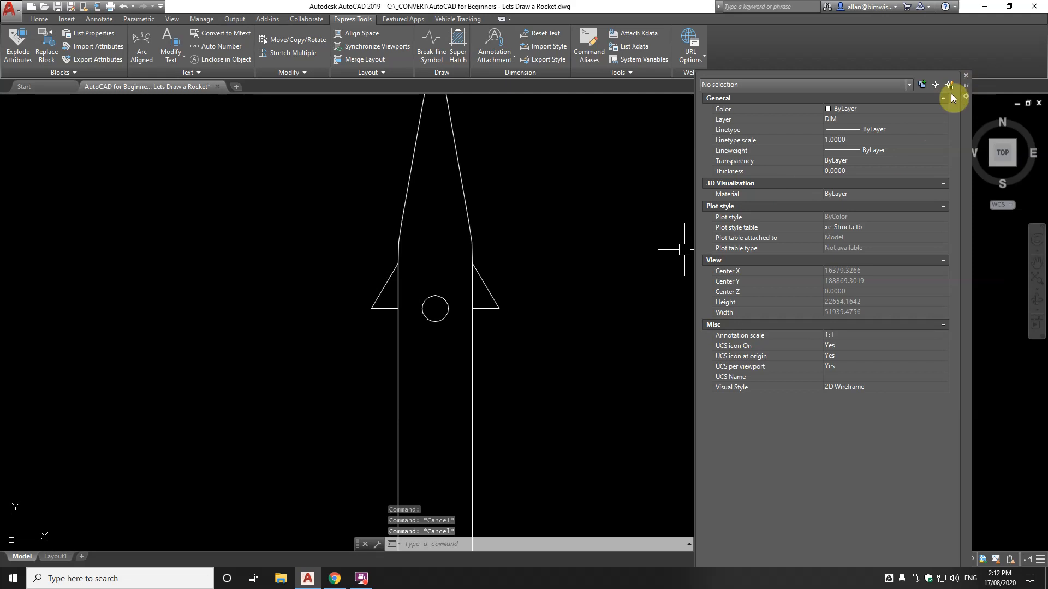
pyautogui.click(966, 75)
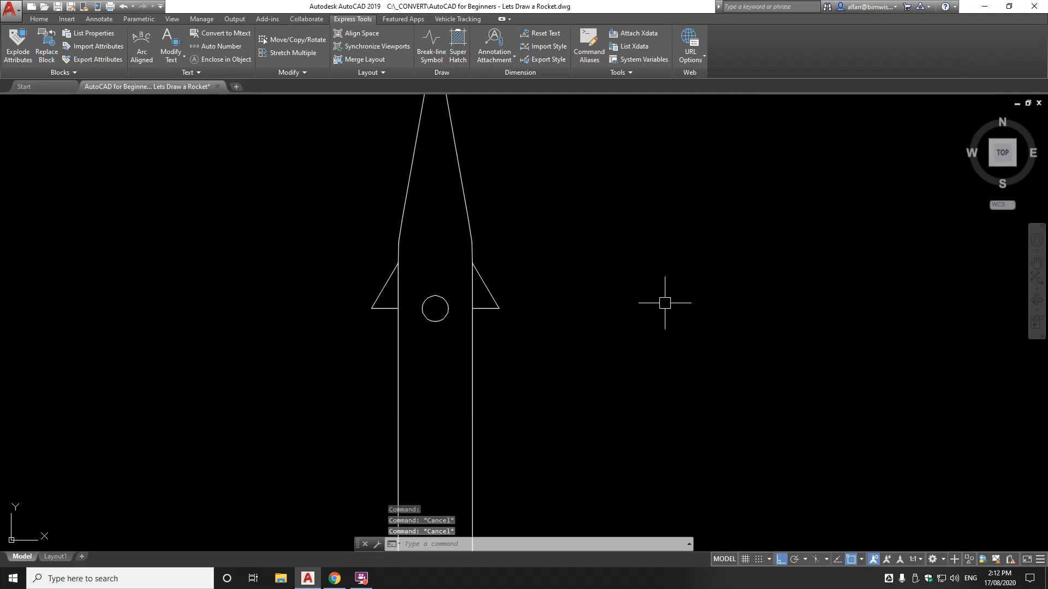
pyautogui.write('props')
pyautogui.press('Return')
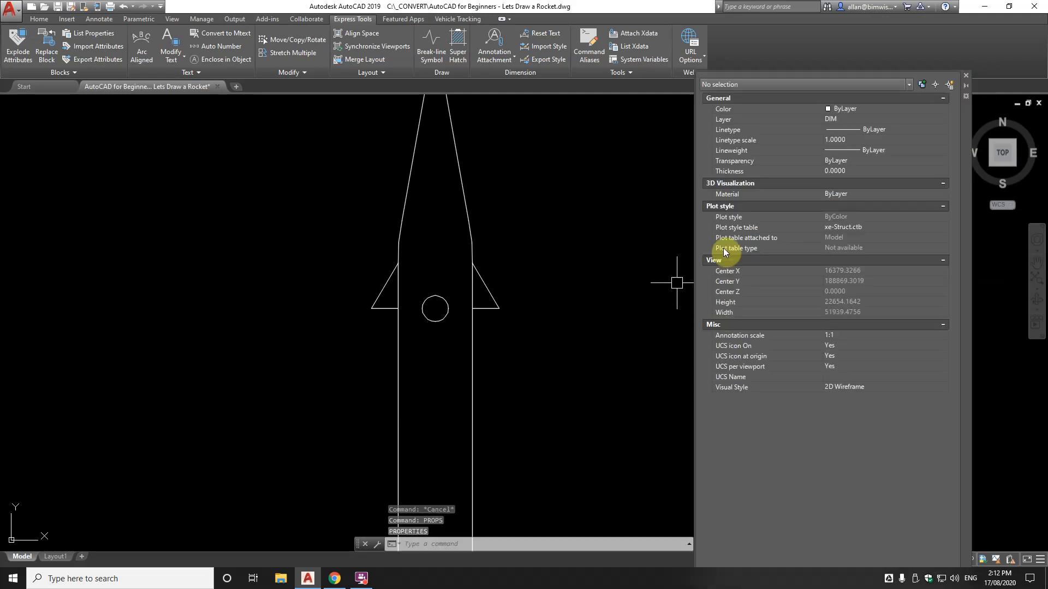
# Set the window circle's diameter to 1300 and close the Properties palette
pyautogui.click(447, 303)
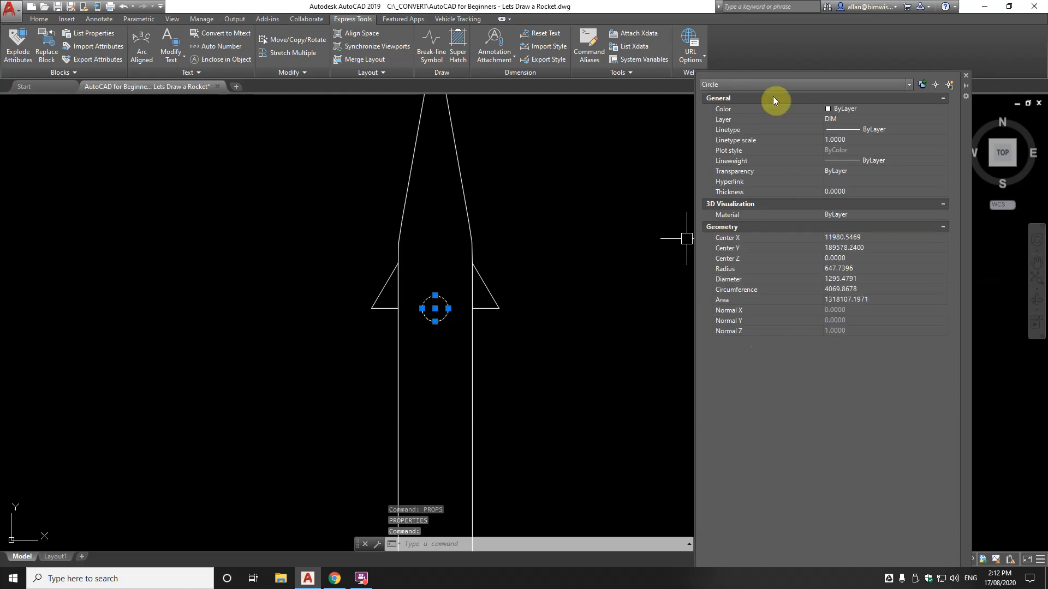
pyautogui.click(870, 277)
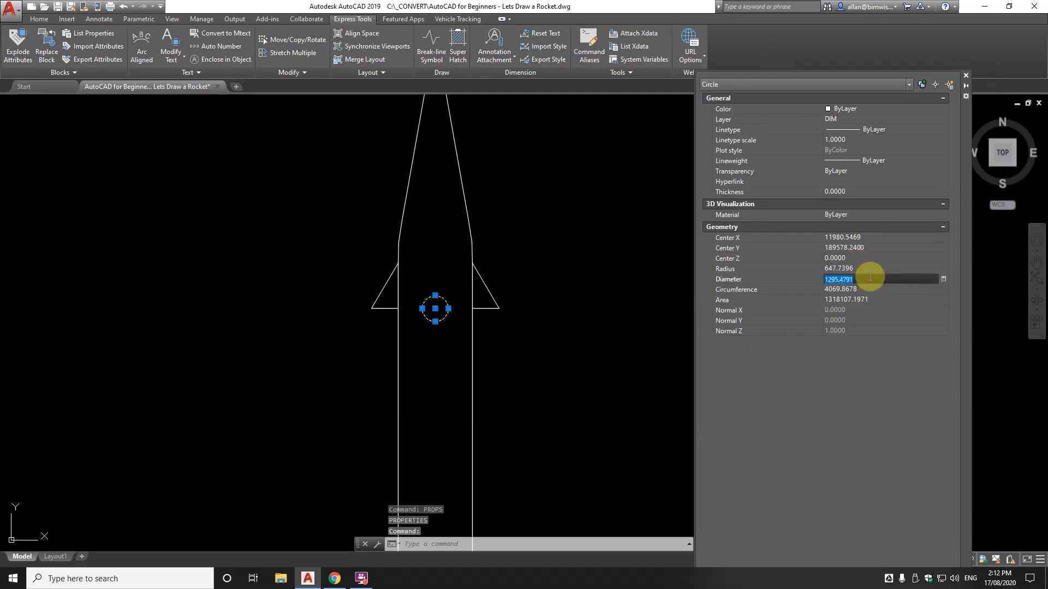
pyautogui.write('1300')
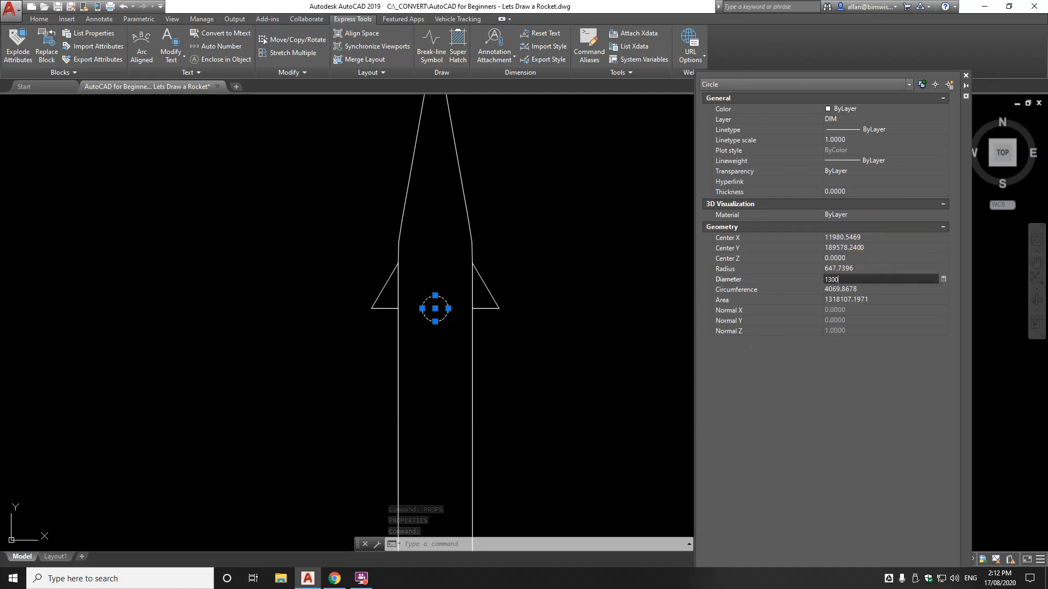
pyautogui.press('Tab')
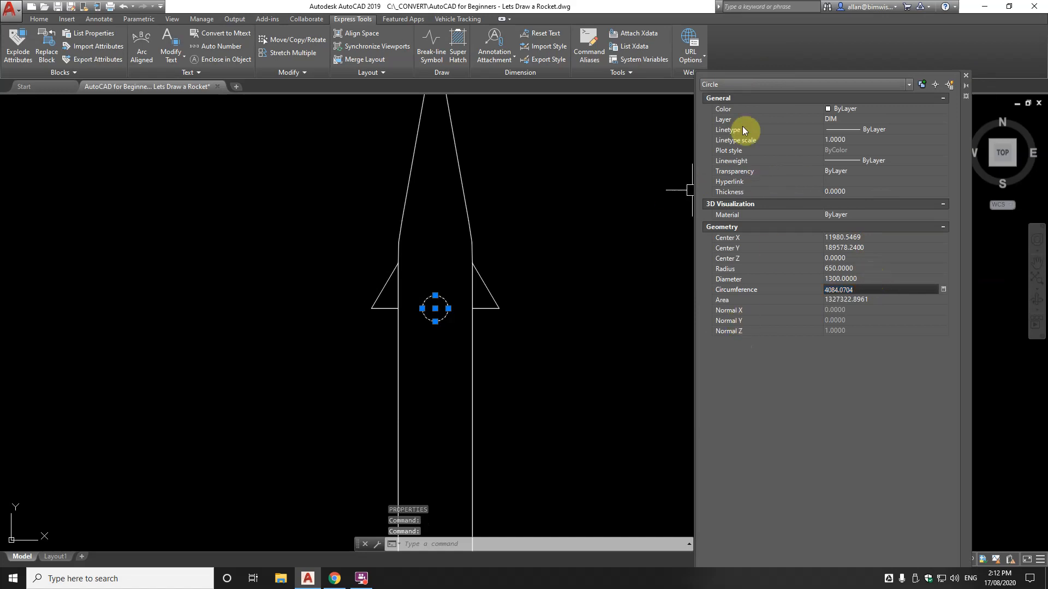
pyautogui.click(966, 77)
pyautogui.press('Escape')
pyautogui.press('Escape')
# Copy the window circle 3000 straight down to make a second window
pyautogui.moveTo(465, 309)
pyautogui.mouseDown(button='middle')
pyautogui.moveTo(486, 192)
pyautogui.moveTo(478, 313)
pyautogui.mouseUp(button='middle')
pyautogui.scroll(-2, 478, 197)
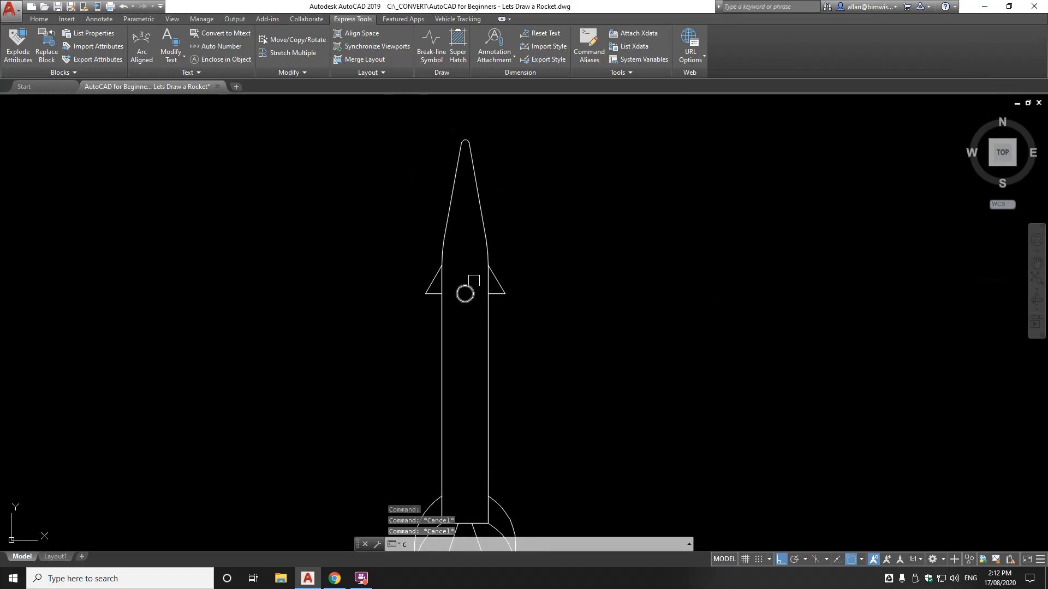
pyautogui.write('co')
pyautogui.press('Return')
pyautogui.click(469, 286)
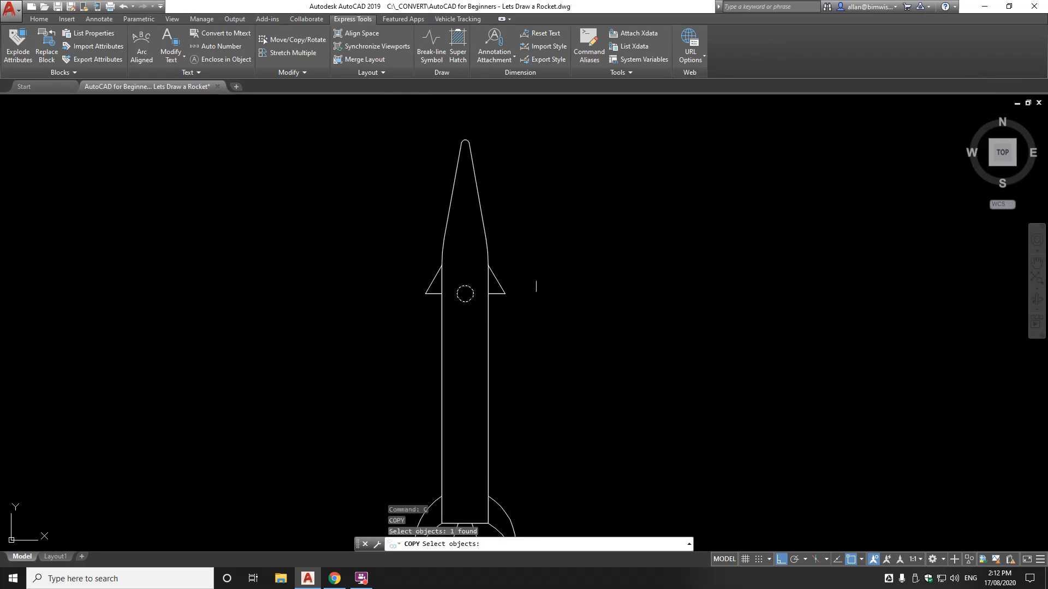
pyautogui.press('Return')
pyautogui.click(589, 258)
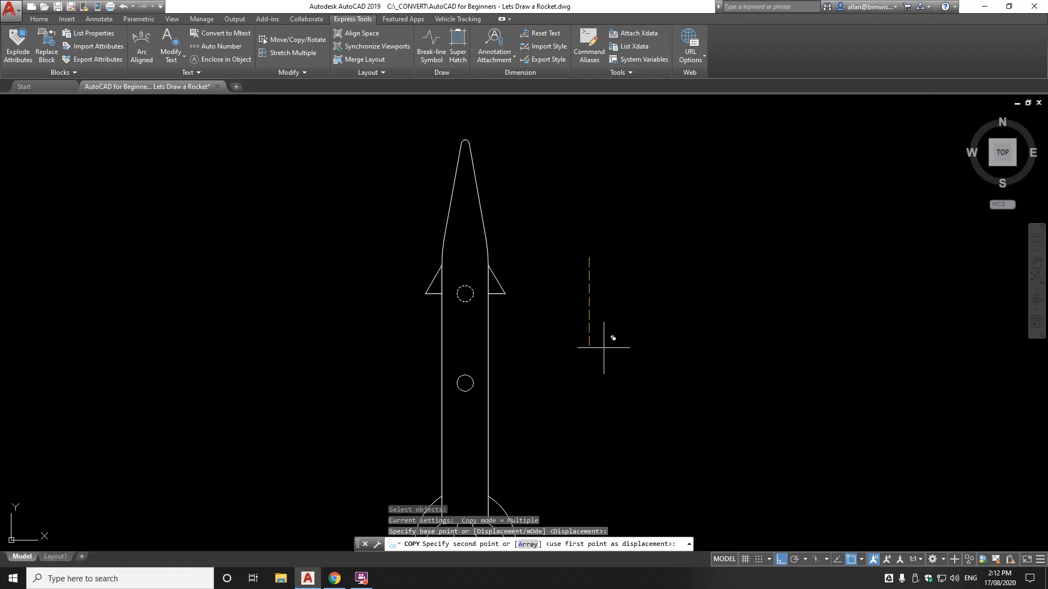
pyautogui.write('300')
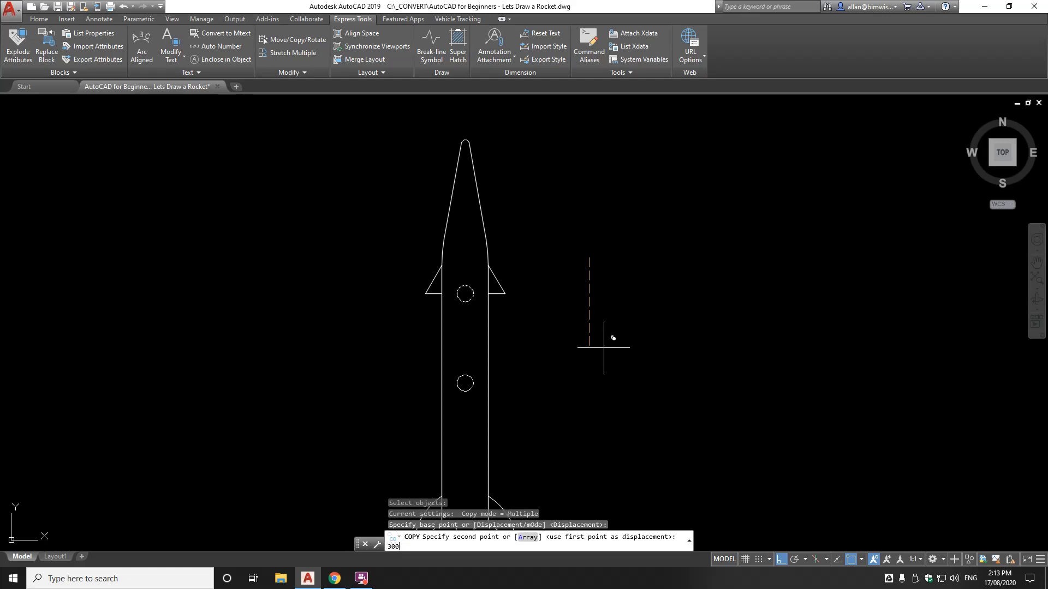
pyautogui.press('Return')
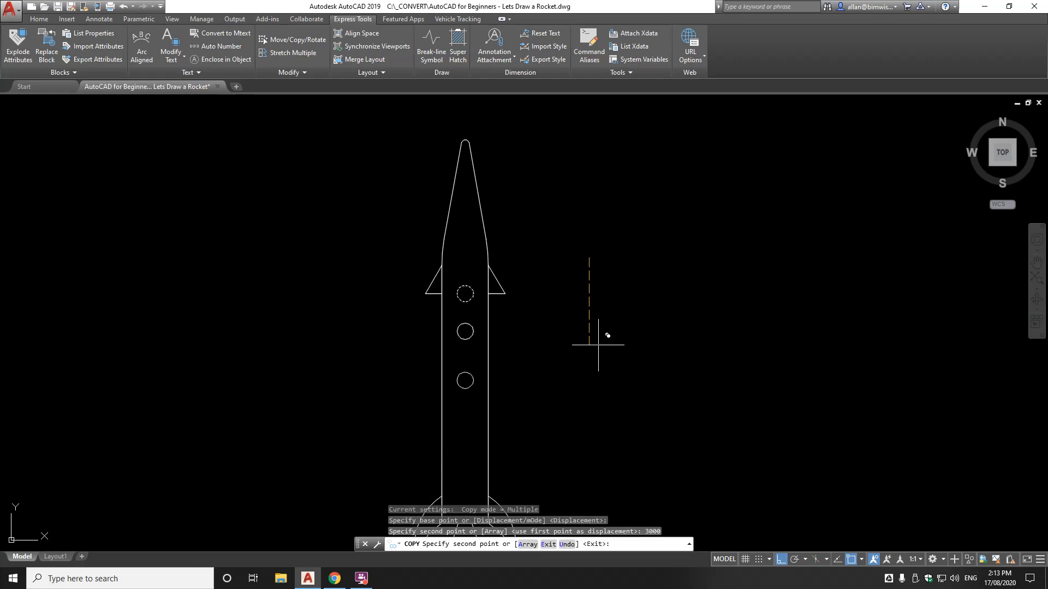
pyautogui.press('Escape')
pyautogui.moveTo(499, 299); pyautogui.dragTo(556, 185, button='middle')
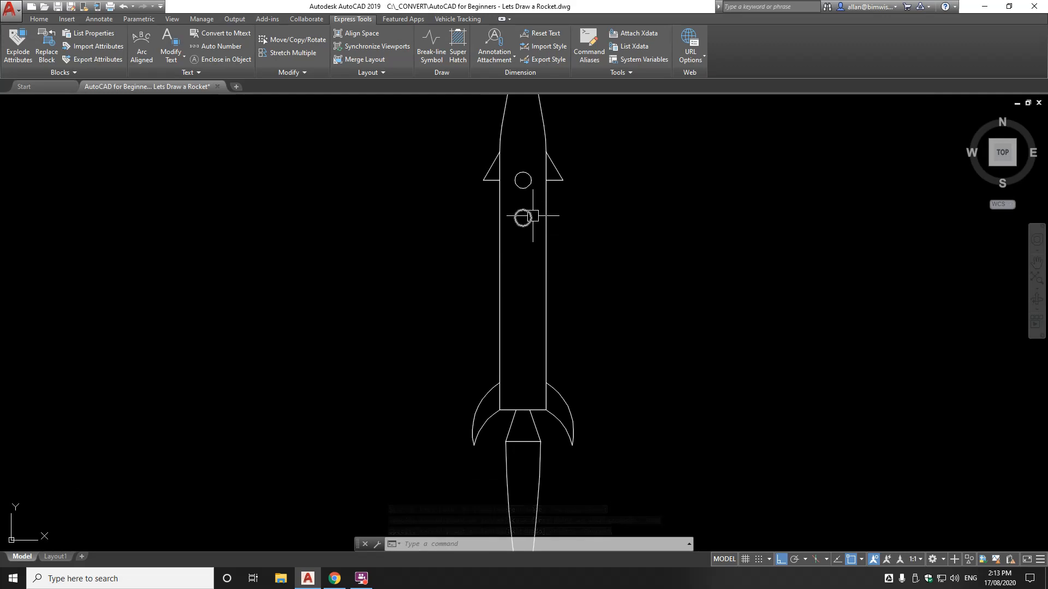
# Copy the second window down by the same spacing to add a third porthole
pyautogui.write('c')
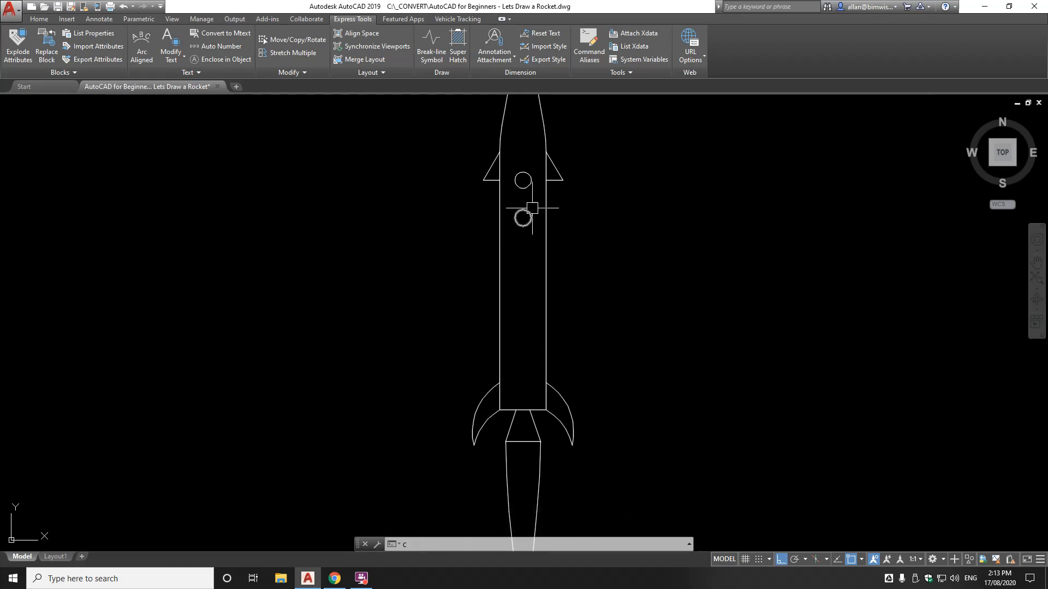
pyautogui.press('Return')
pyautogui.click(531, 216)
pyautogui.press('Return')
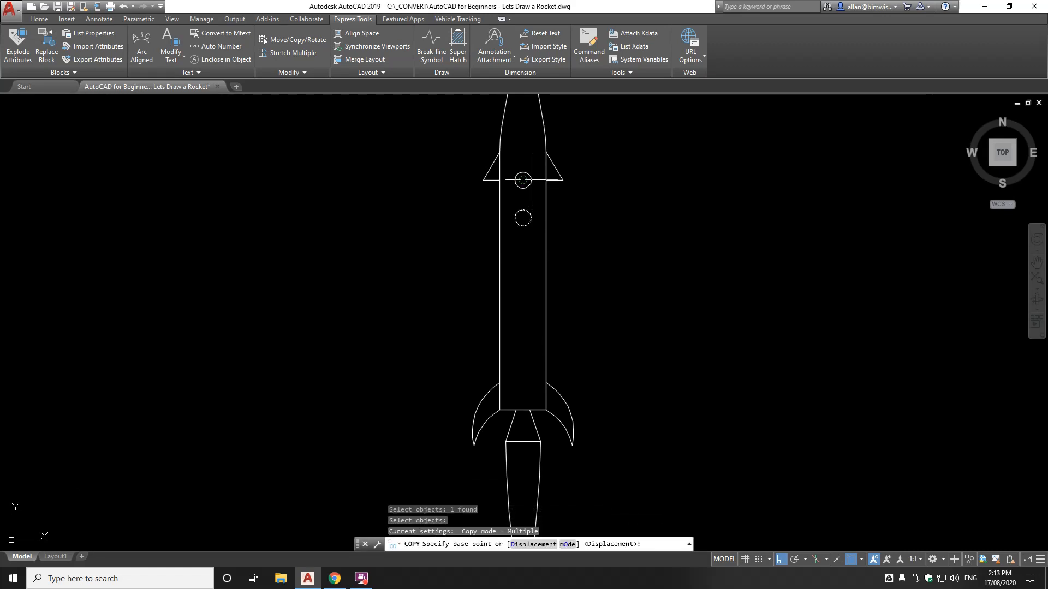
pyautogui.scroll(5, 535, 176)
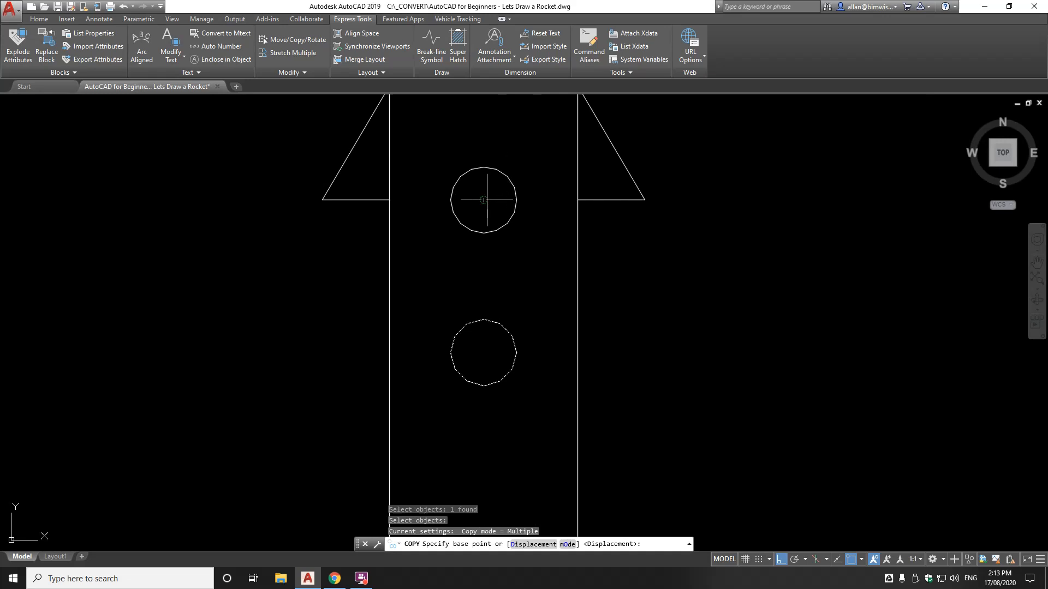
pyautogui.click(509, 183)
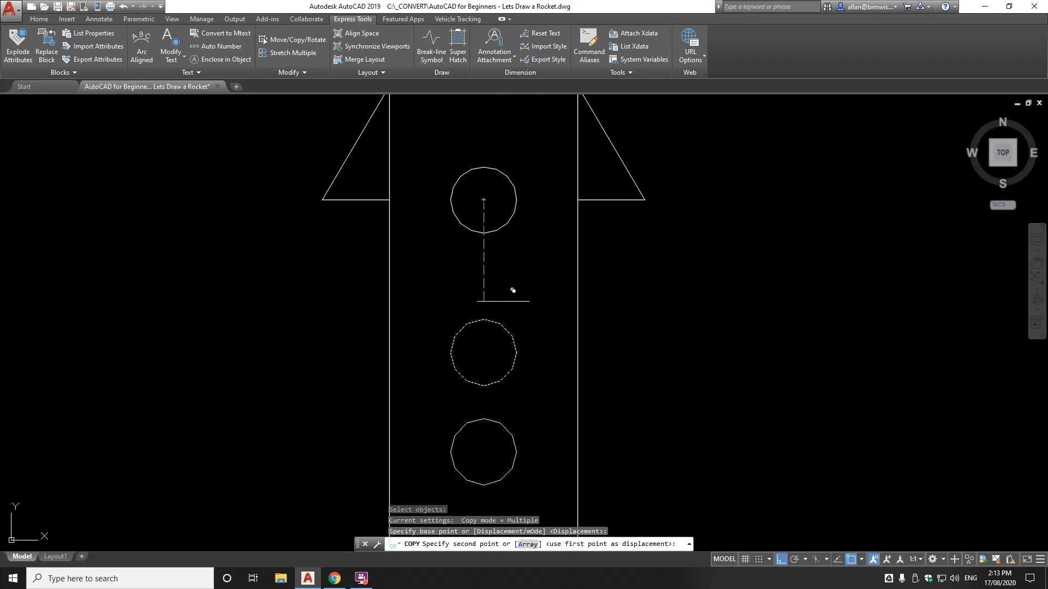
pyautogui.click(501, 333)
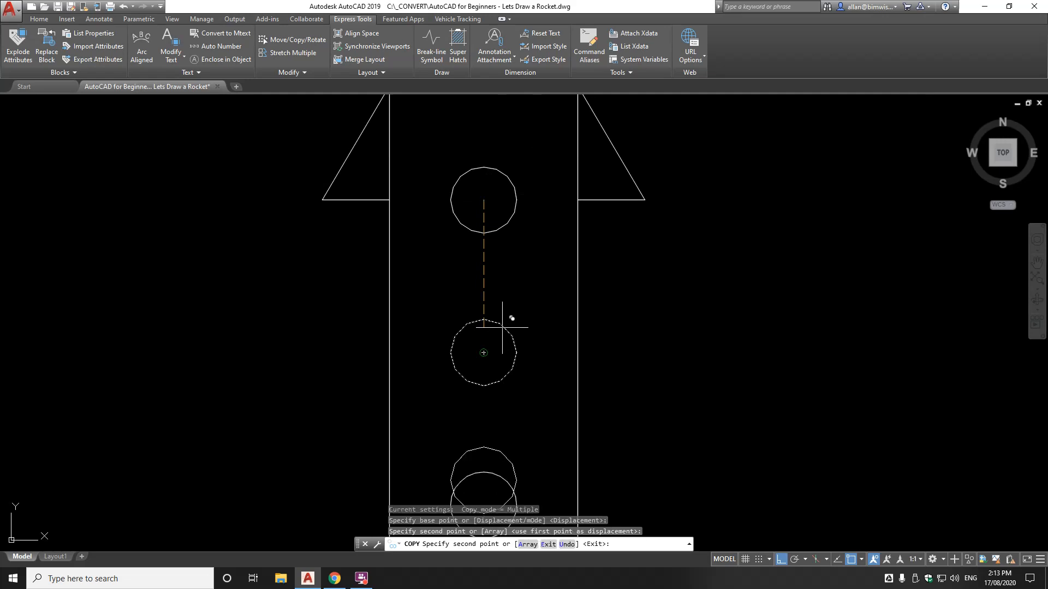
pyautogui.scroll(-5, 501, 333)
pyautogui.press('Escape')
pyautogui.scroll(3, 519, 339)
pyautogui.moveTo(506, 315)
pyautogui.mouseDown(button='middle')
pyautogui.moveTo(526, 193)
pyautogui.moveTo(544, 303)
pyautogui.moveTo(517, 218)
pyautogui.moveTo(525, 229)
pyautogui.mouseUp(button='middle')
pyautogui.scroll(-4, 544, 194)
pyautogui.scroll(2, 541, 301)
pyautogui.moveTo(549, 467); pyautogui.dragTo(536, 413, button='middle')
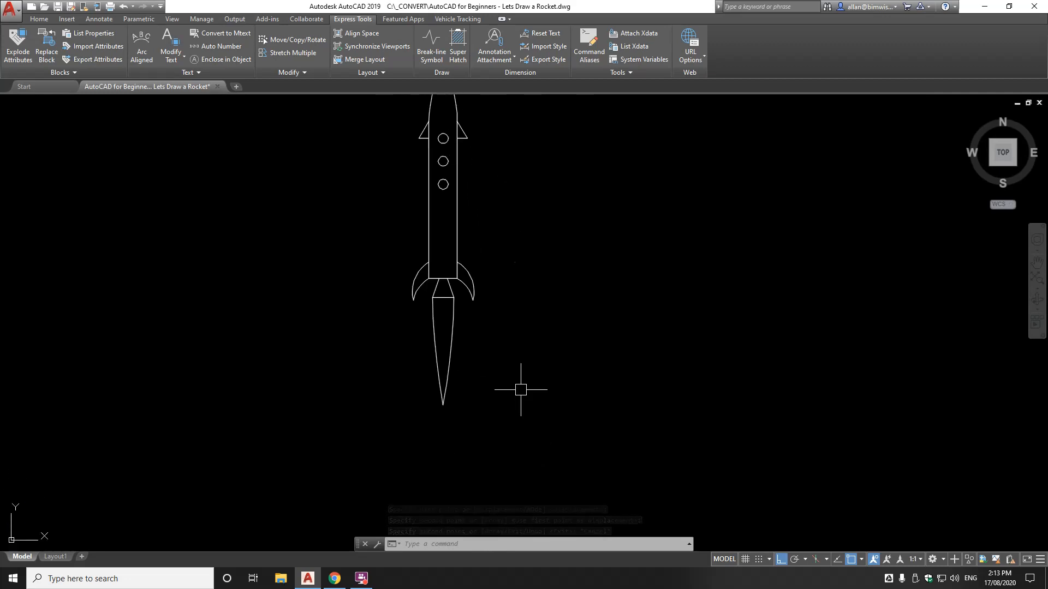
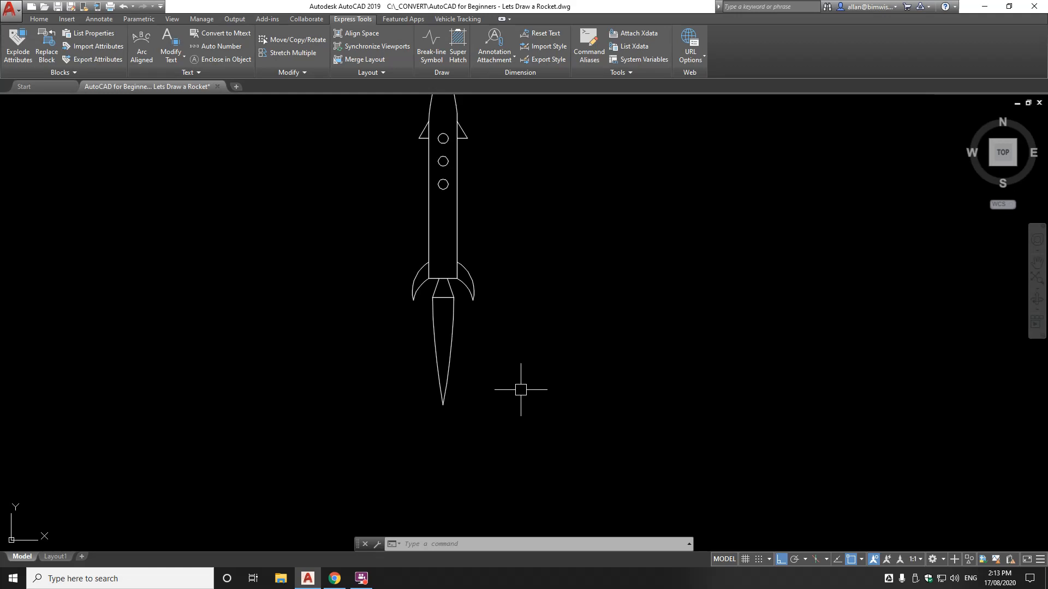
# Use MTEXT to place a text box below the rocket reading 'MY SPACE ROCKET!!'
pyautogui.write('MT')
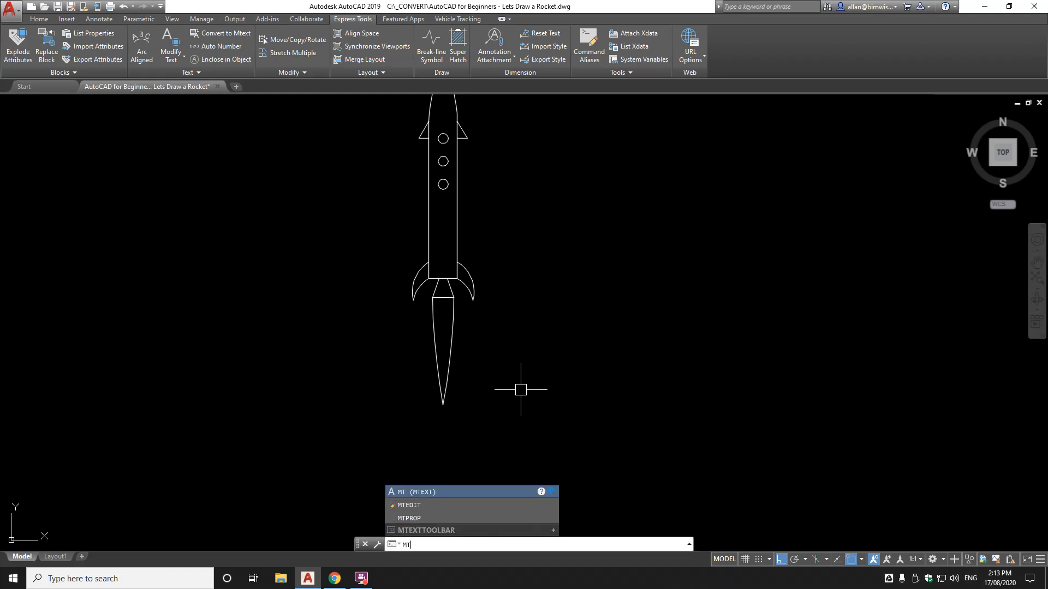
pyautogui.write('EXT')
pyautogui.press('Return')
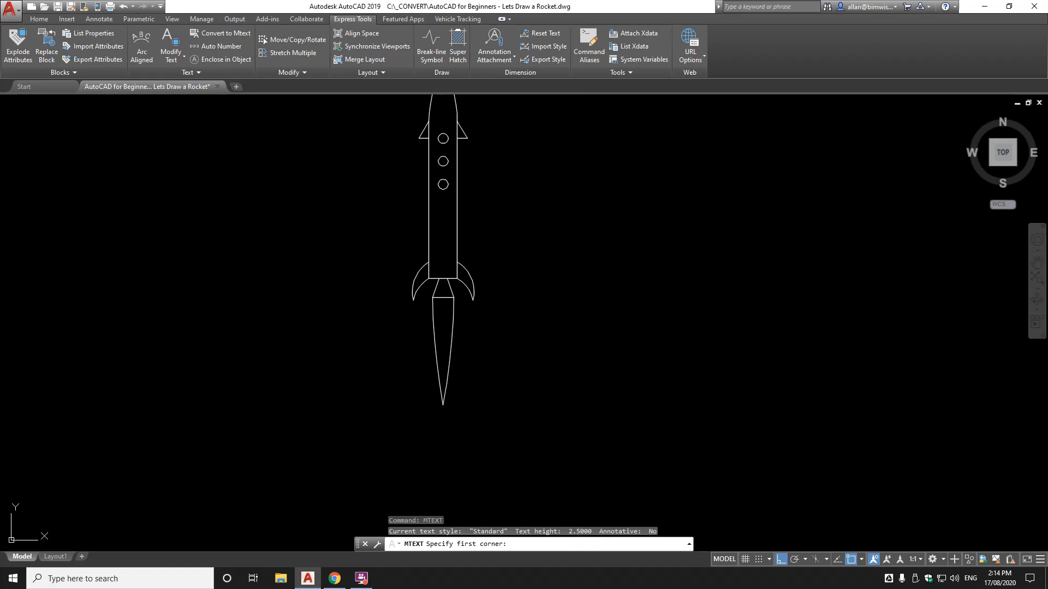
pyautogui.click(404, 435)
pyautogui.click(482, 451)
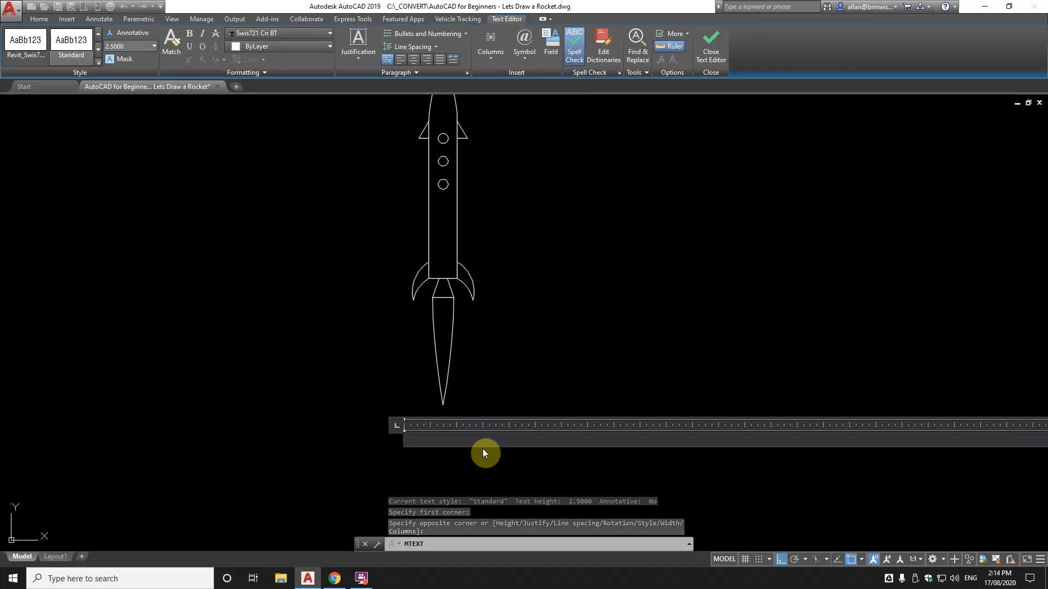
pyautogui.write('My sPACE')
pyautogui.press('BackSpace')
pyautogui.press('BackSpace')
pyautogui.press('BackSpace')
pyautogui.press('BackSpace')
pyautogui.press('BackSpace')
pyautogui.press('BackSpace')
pyautogui.press('BackSpace')
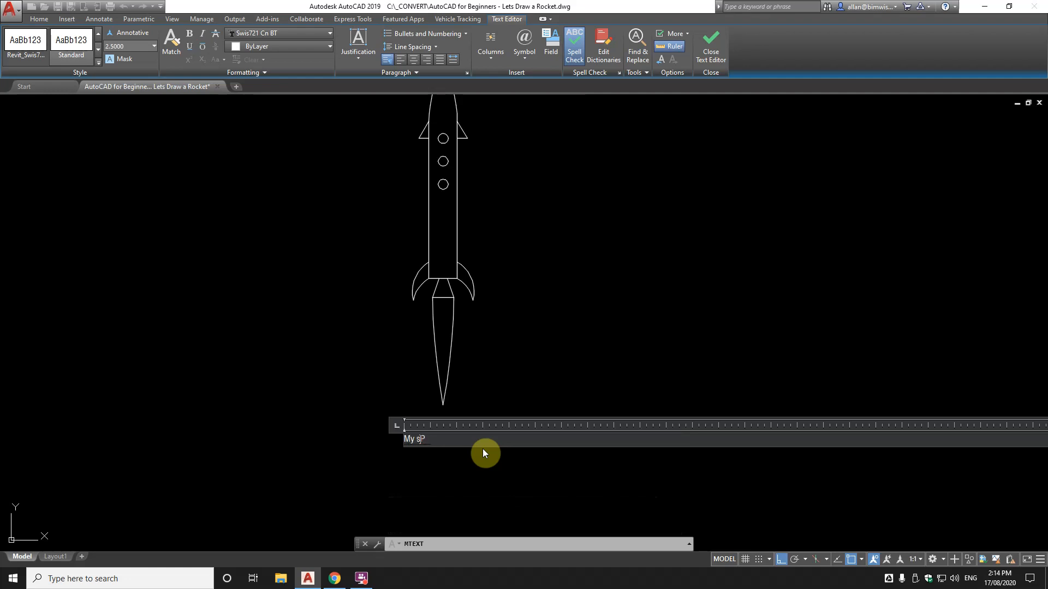
pyautogui.write('Y SPACE ROCKET!!')
pyautogui.click(657, 272)
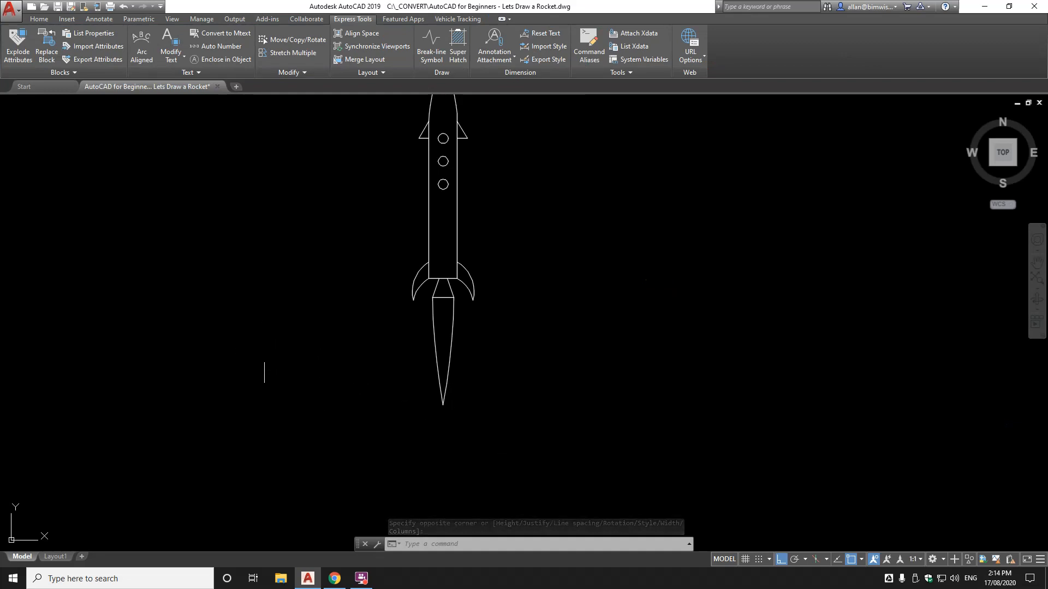
# Select the title text and set its text height to 2000 in Properties
pyautogui.click(275, 358)
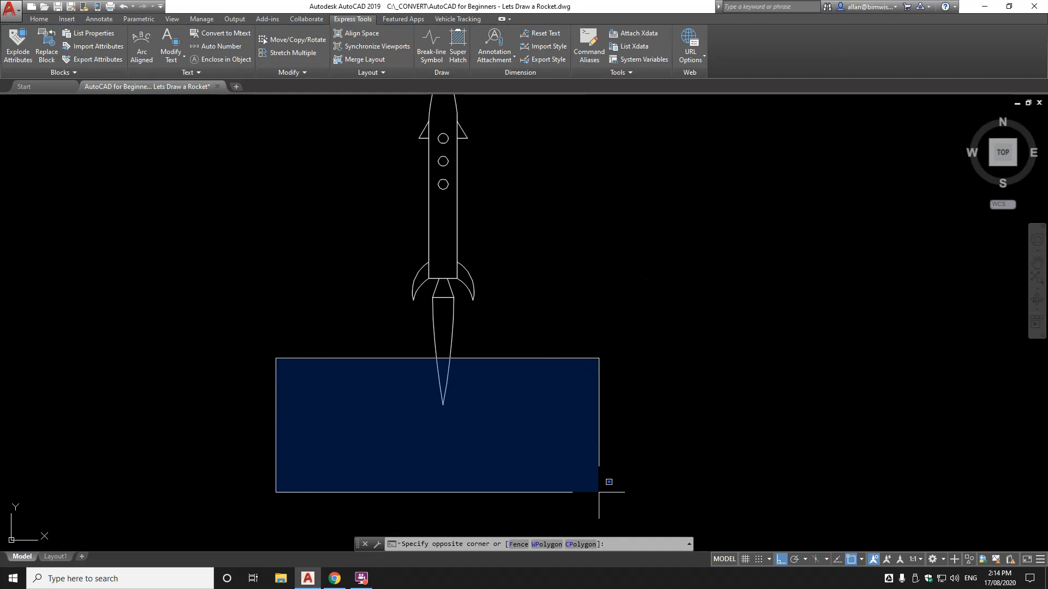
pyautogui.click(664, 501)
pyautogui.press('Escape')
pyautogui.click(230, 334)
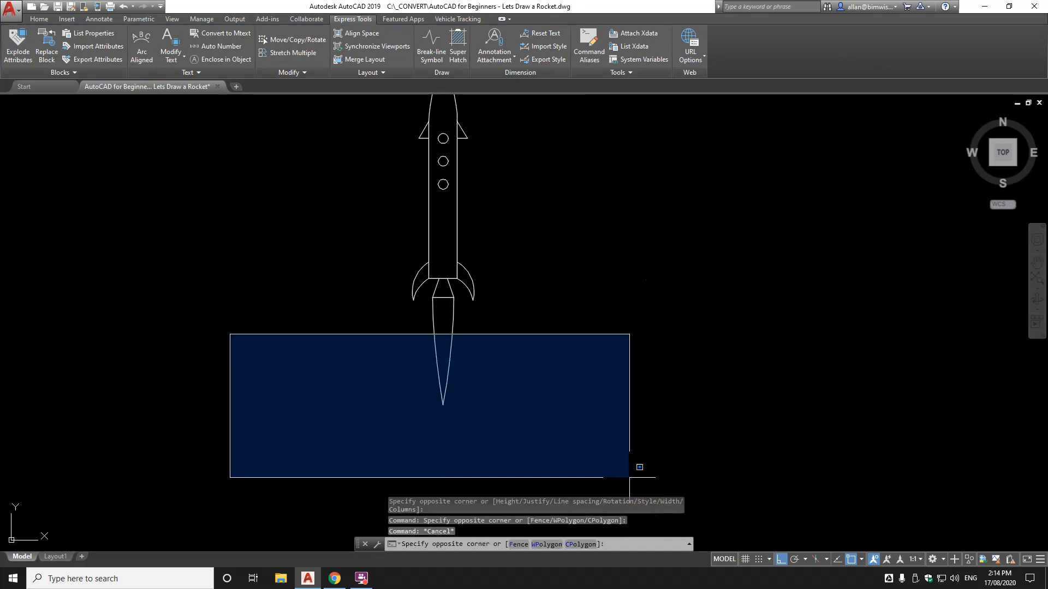
pyautogui.click(685, 484)
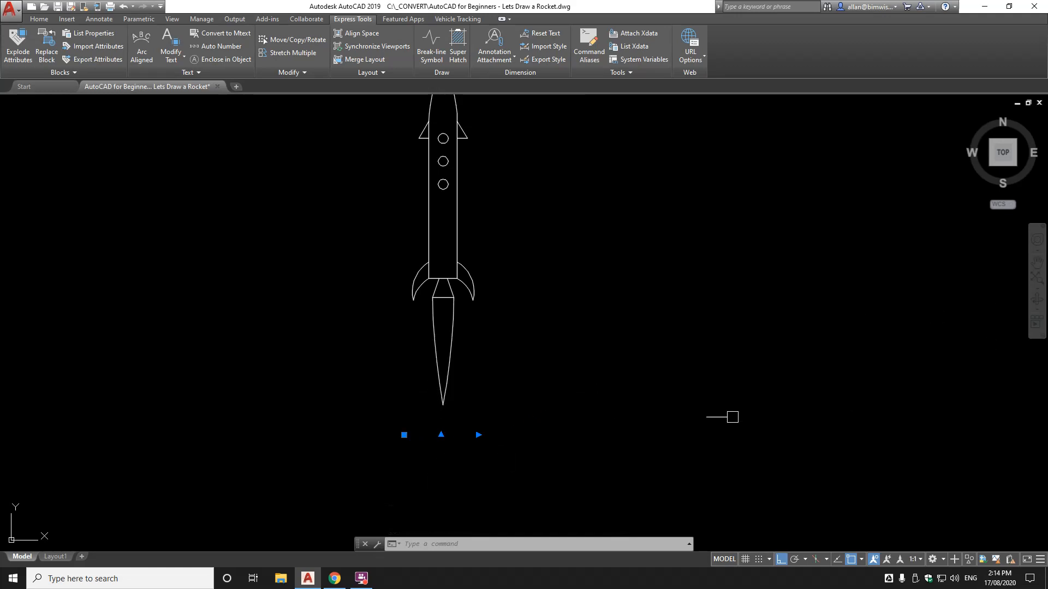
pyautogui.write('PROPS')
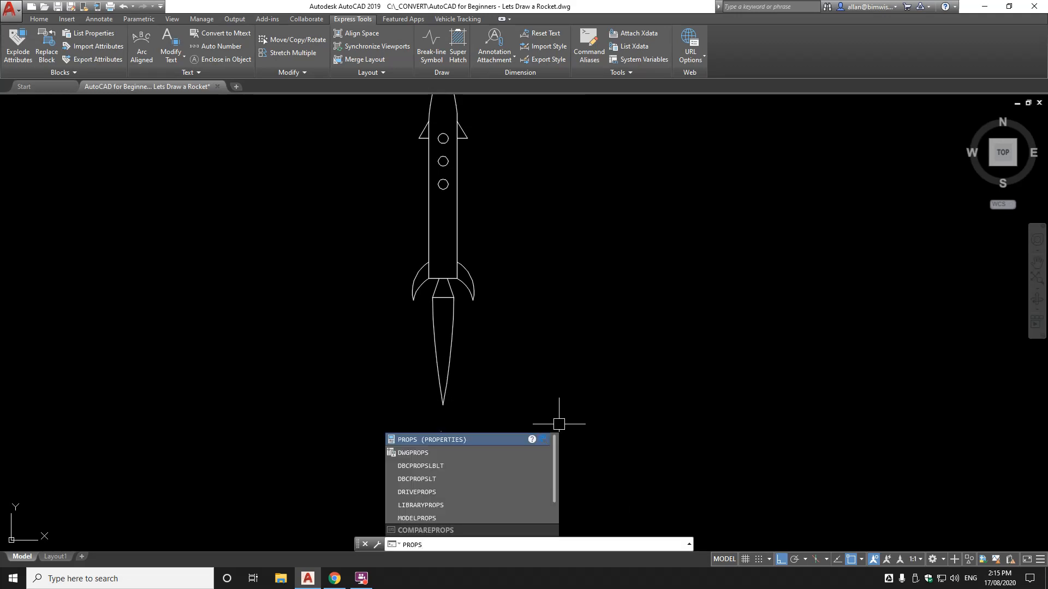
pyautogui.press('Return')
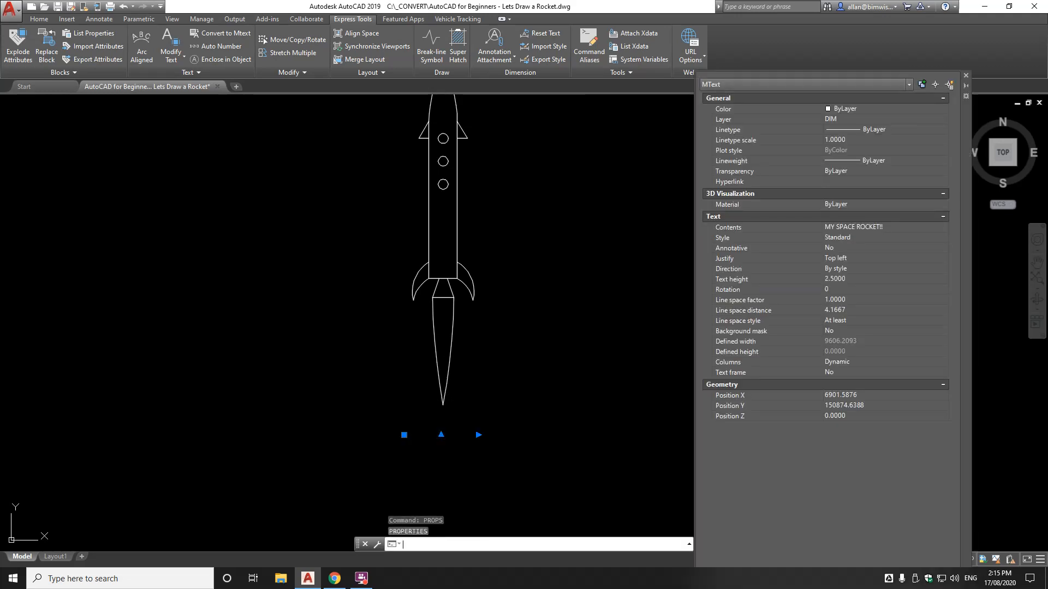
pyautogui.click(859, 279)
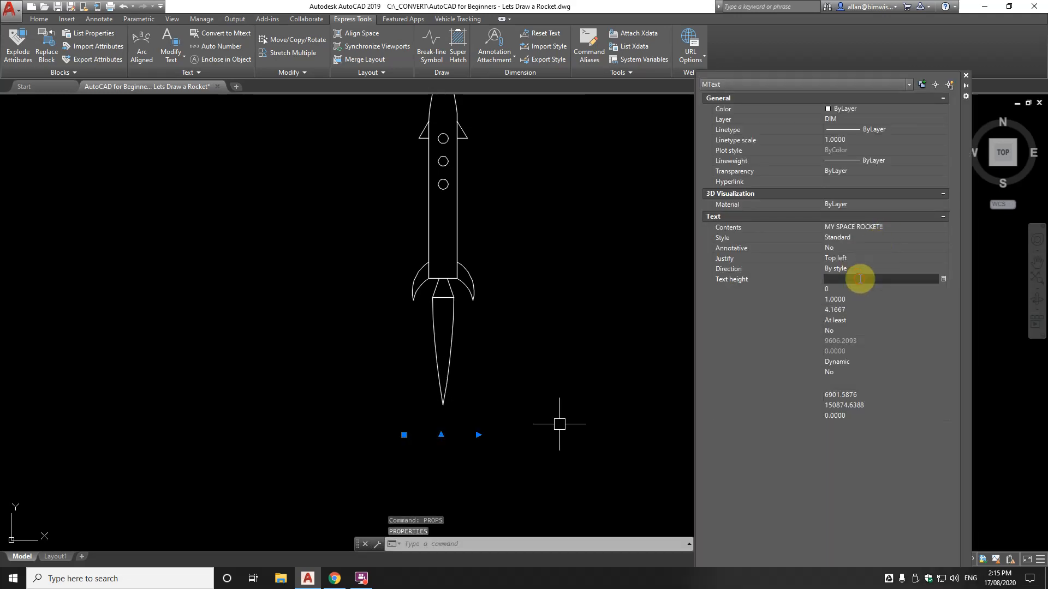
pyautogui.write('2000')
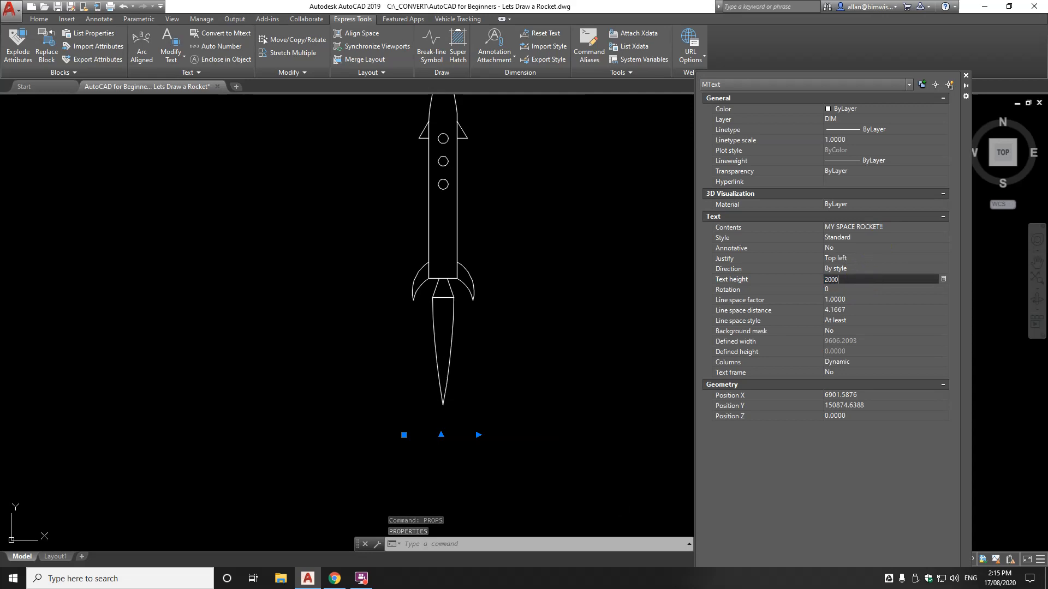
pyautogui.press('Return')
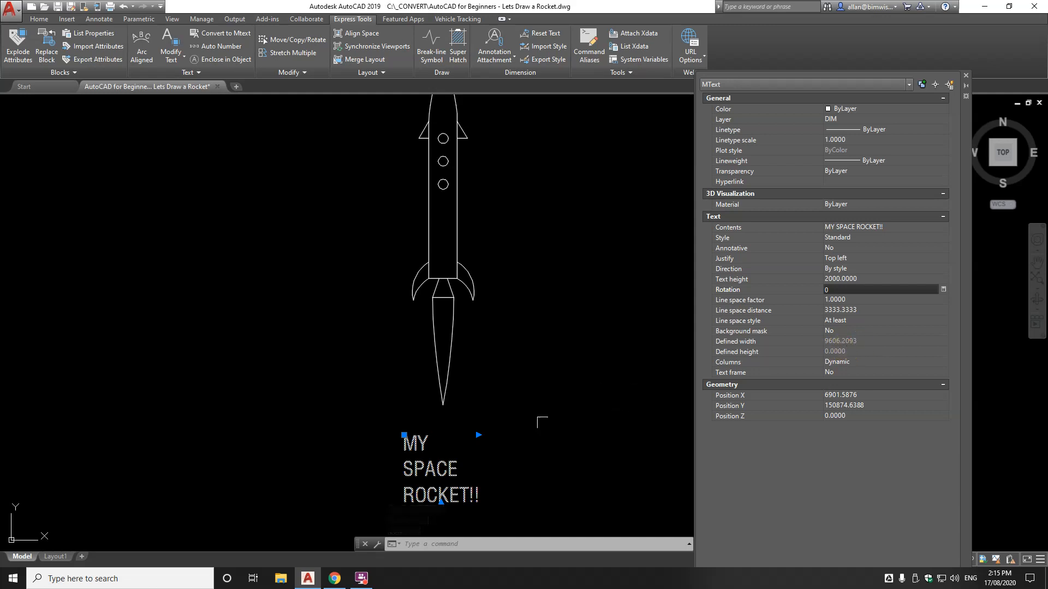
# Widen the title's text box so it fits on one line
pyautogui.scroll(-2, 546, 412)
pyautogui.scroll(2, 535, 397)
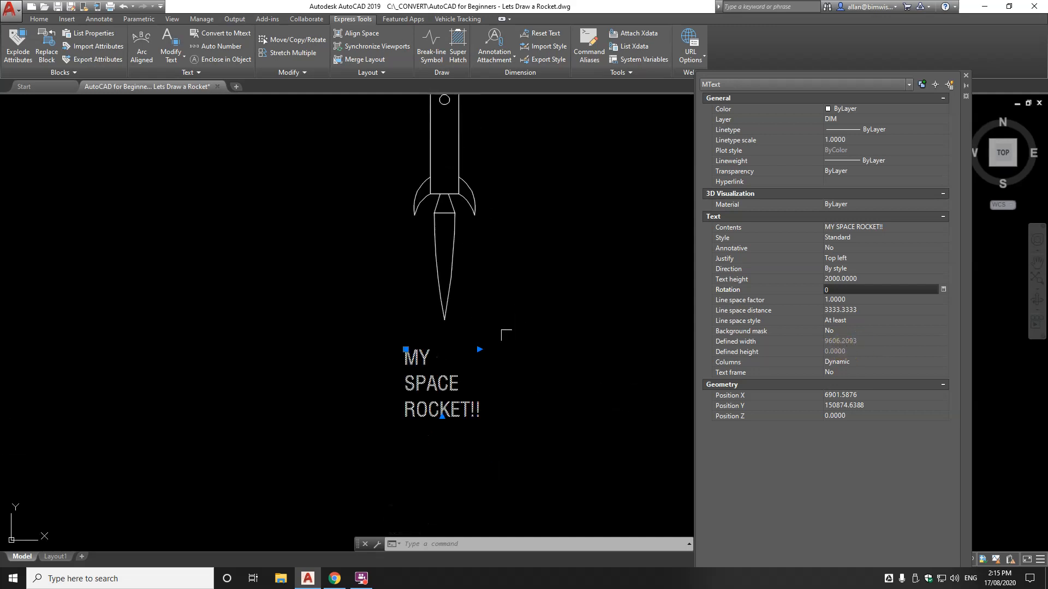
pyautogui.click(479, 349)
pyautogui.click(582, 344)
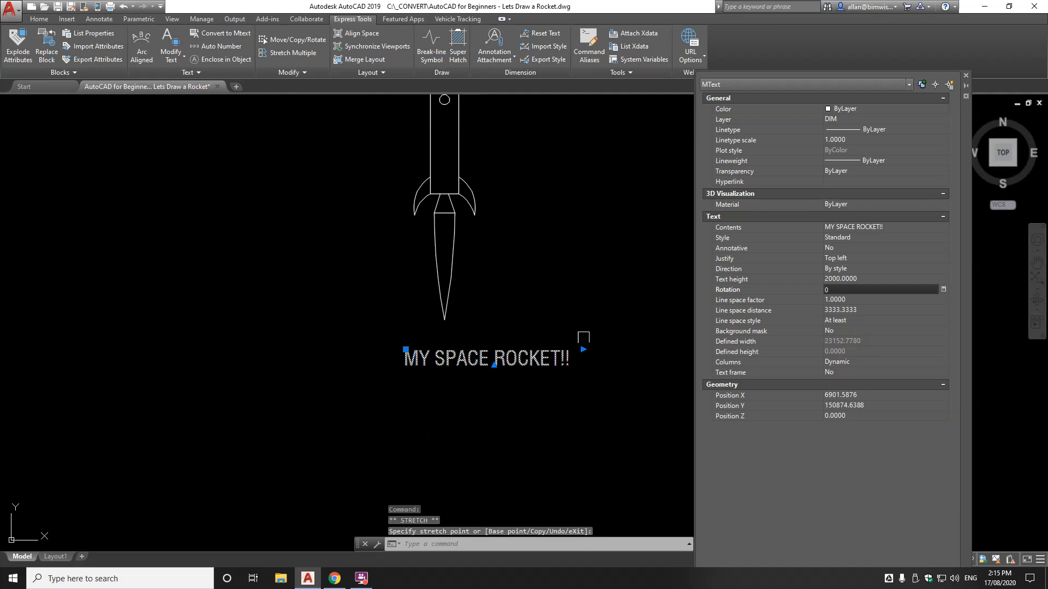
pyautogui.press('Escape')
pyautogui.press('Escape')
pyautogui.scroll(1, 570, 349)
pyautogui.scroll(-3, 560, 382)
# Move the title to sit centred under the rocket and close Properties
pyautogui.write('m')
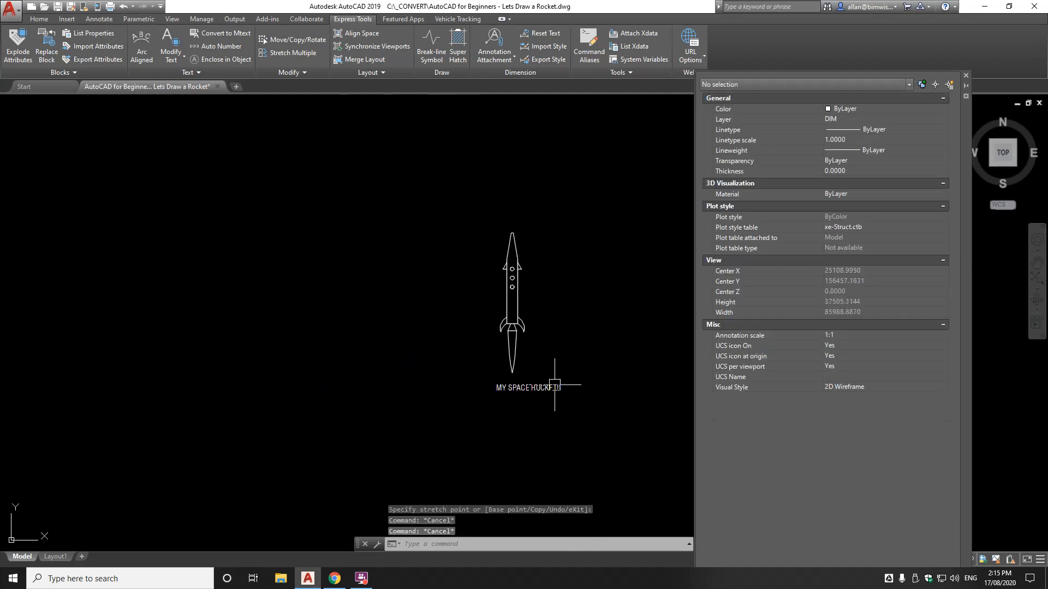
pyautogui.press('space')
pyautogui.click(554, 386)
pyautogui.press('space')
pyautogui.click(550, 412)
pyautogui.click(539, 411)
pyautogui.click(539, 390)
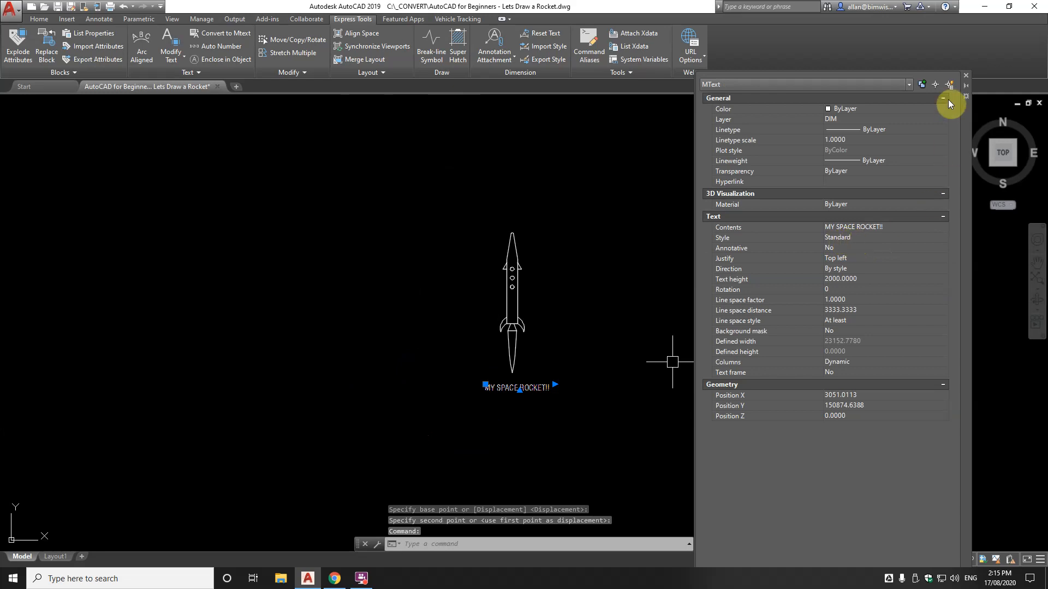
pyautogui.click(966, 75)
pyautogui.press('Escape')
pyautogui.press('Escape')
pyautogui.press('Escape')
pyautogui.write('styl')
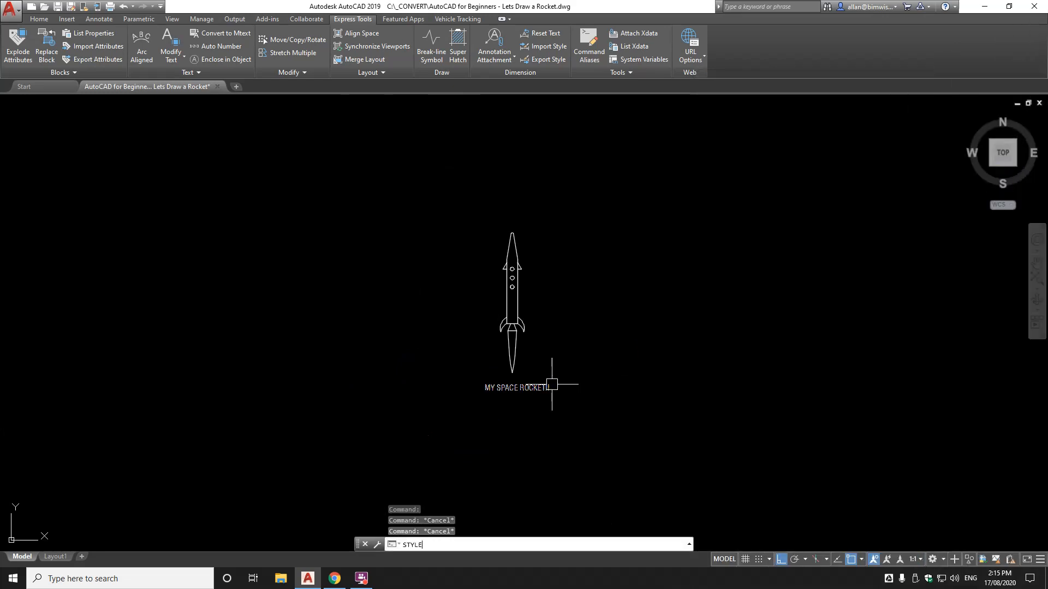
pyautogui.write('e')
pyautogui.press('Return')
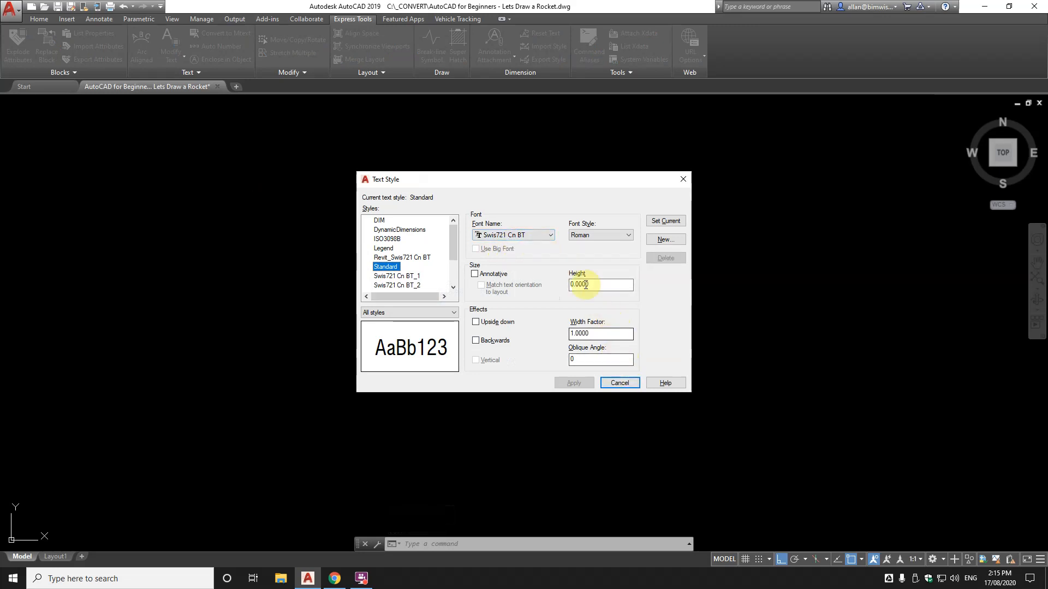
pyautogui.click(620, 383)
pyautogui.scroll(3, 538, 375)
pyautogui.scroll(-3, 524, 328)
pyautogui.scroll(1, 519, 254)
pyautogui.scroll(4, 518, 253)
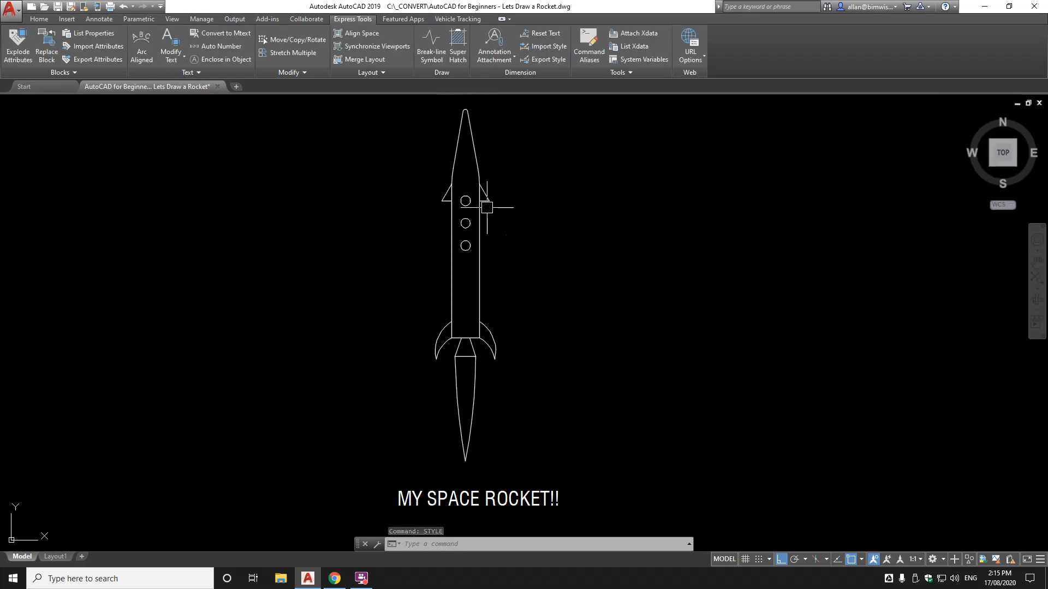
# Fill all three porthole circles with a SOLID hatch
pyautogui.write('H')
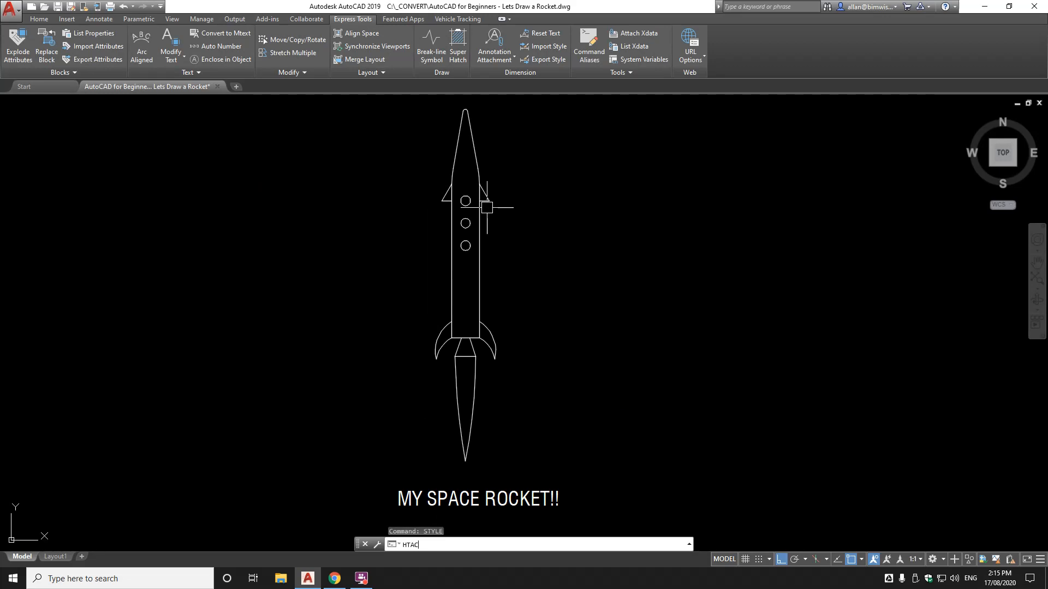
pyautogui.write('ATCH')
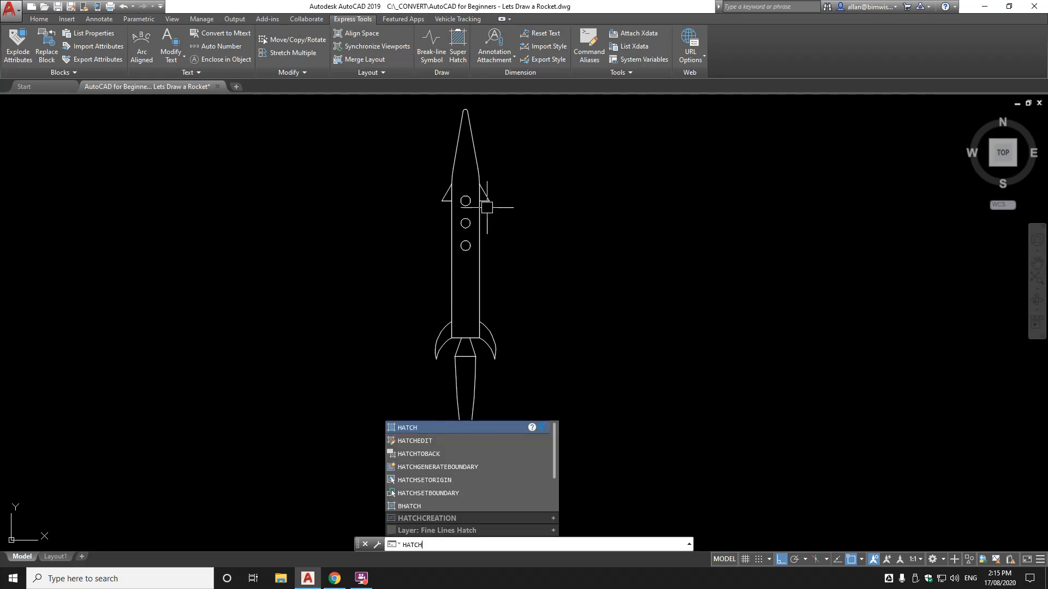
pyautogui.press('Return')
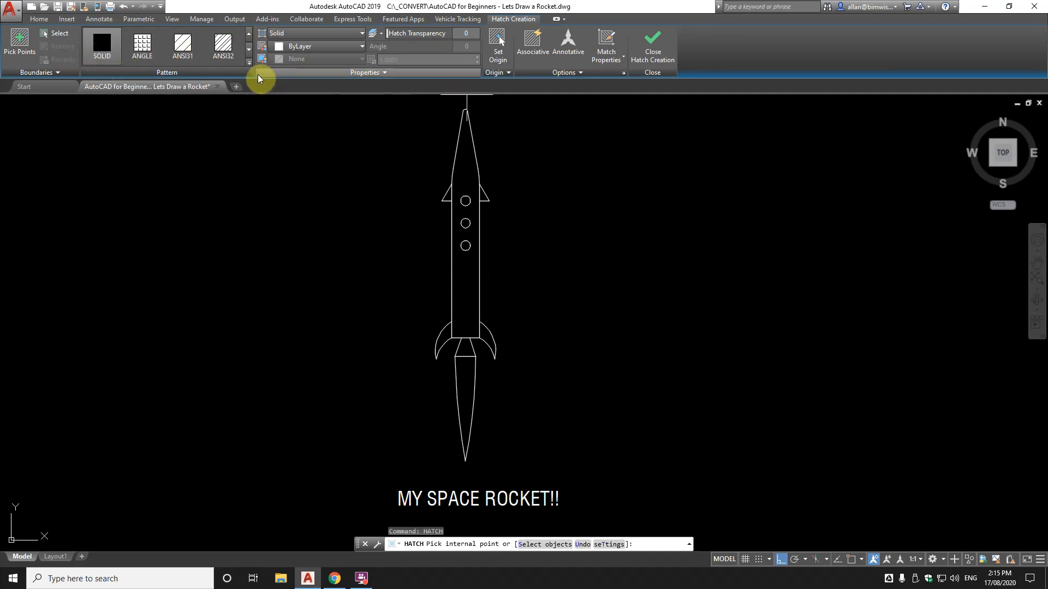
pyautogui.click(249, 63)
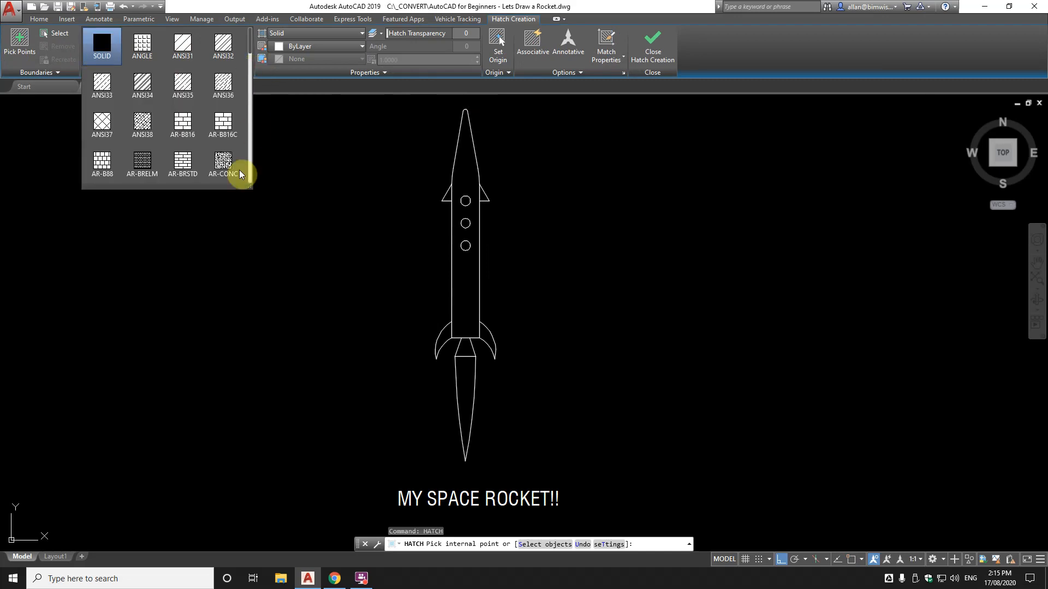
pyautogui.click(104, 46)
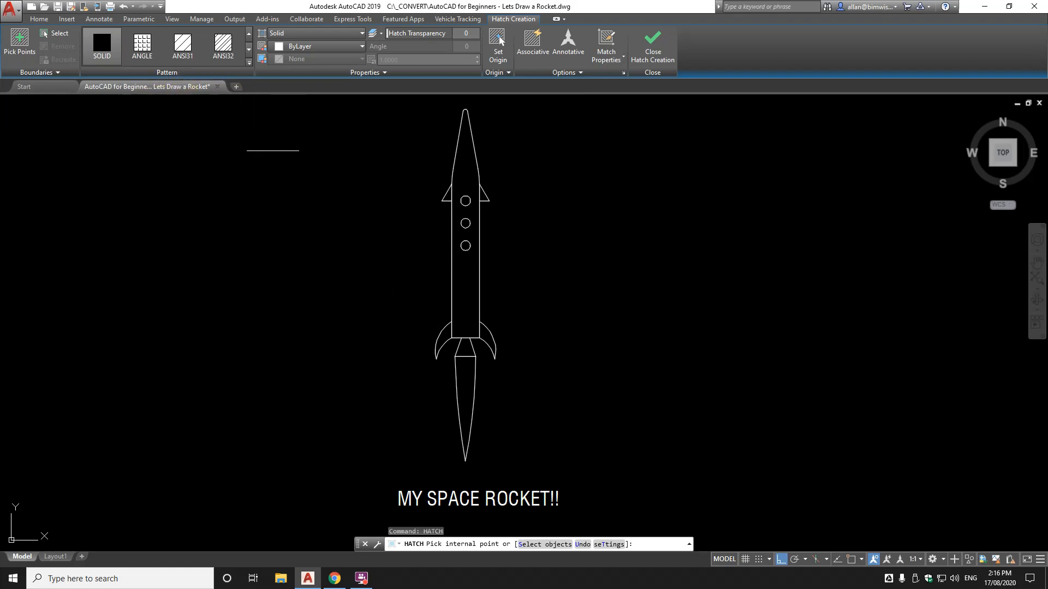
pyautogui.click(465, 201)
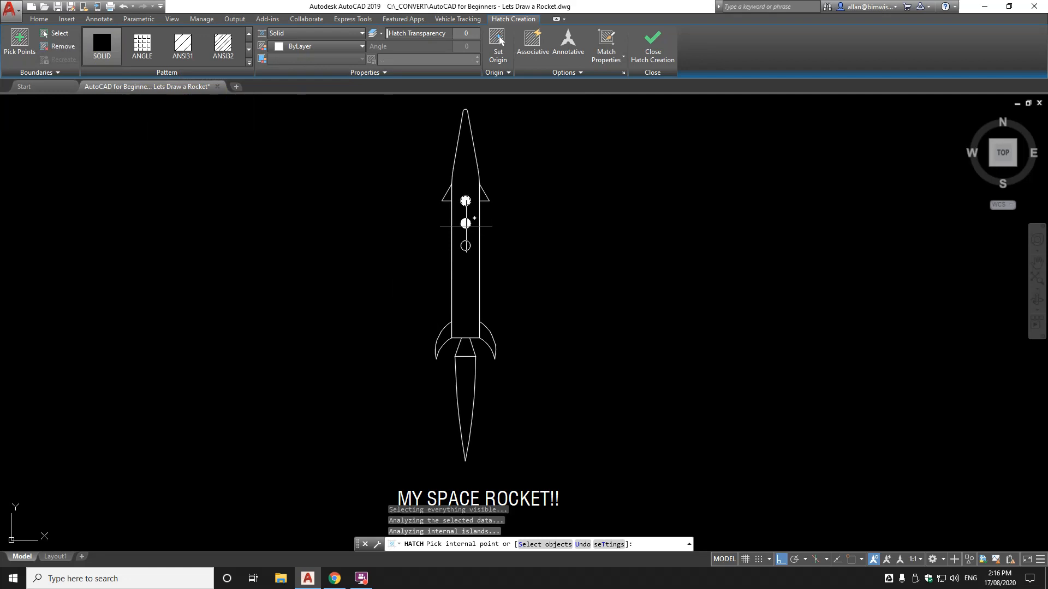
pyautogui.click(465, 224)
pyautogui.click(465, 246)
pyautogui.press('Return')
pyautogui.scroll(6, 466, 196)
pyautogui.click(462, 213)
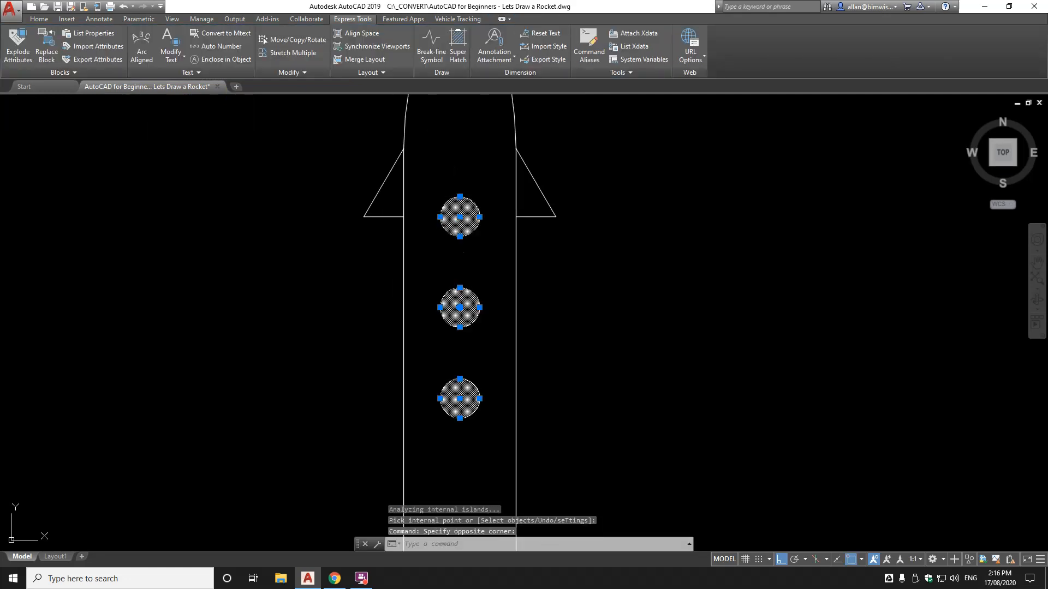
# Solid-hatch the upper left and right fins
pyautogui.scroll(-4, 463, 211)
pyautogui.press('Escape')
pyautogui.write('BH')
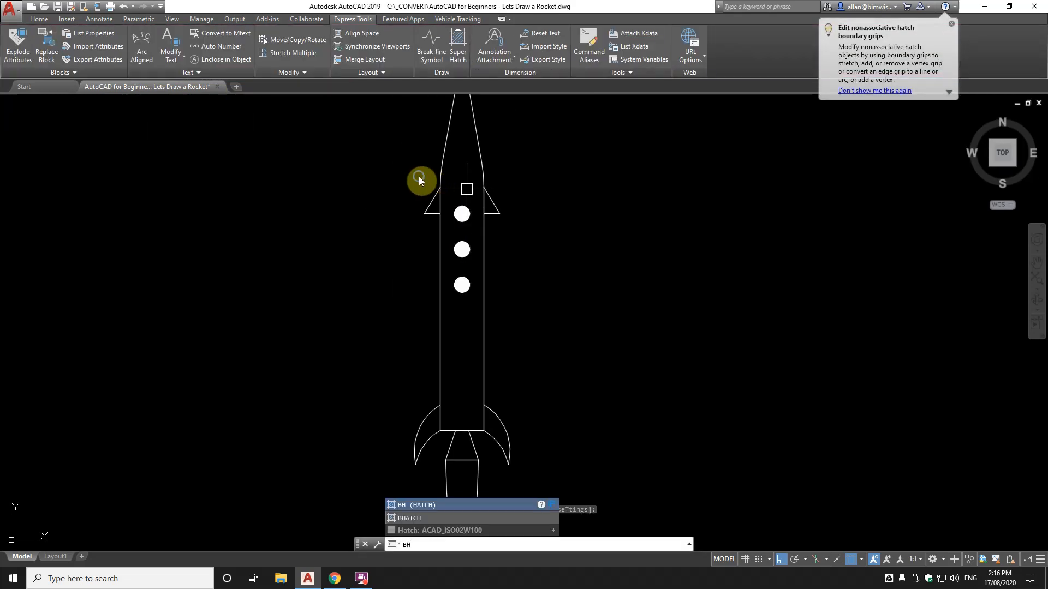
pyautogui.press('Escape')
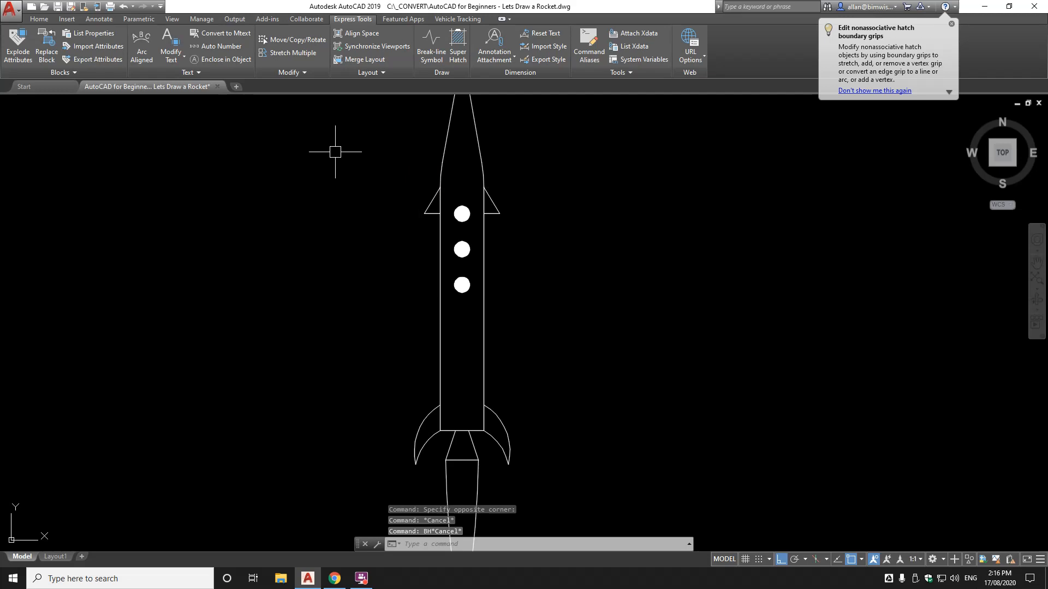
pyautogui.write('B')
pyautogui.press('BackSpace')
pyautogui.press('Return')
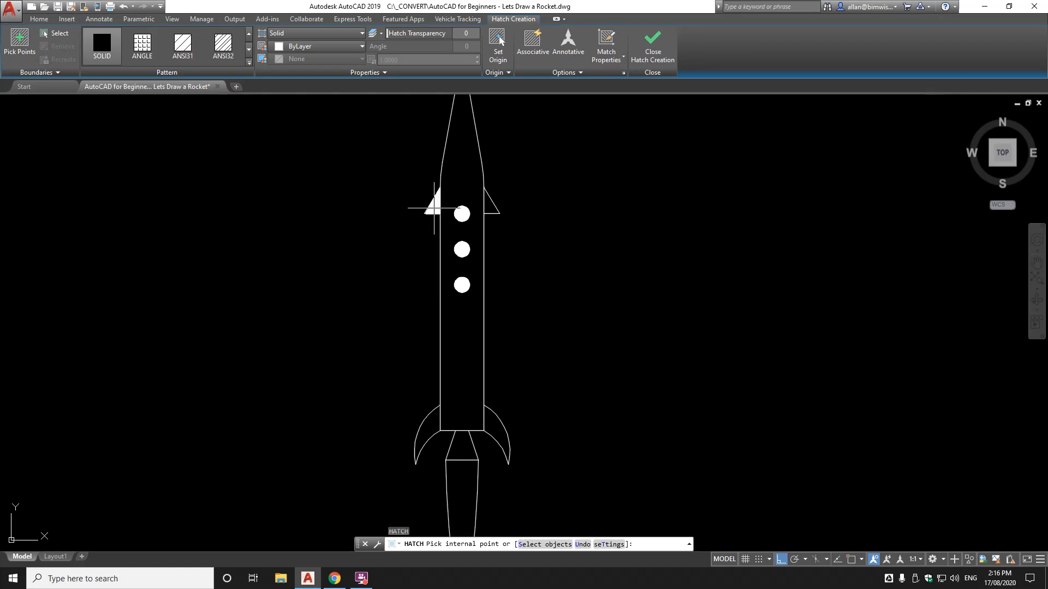
pyautogui.click(435, 208)
pyautogui.click(491, 203)
pyautogui.press('Return')
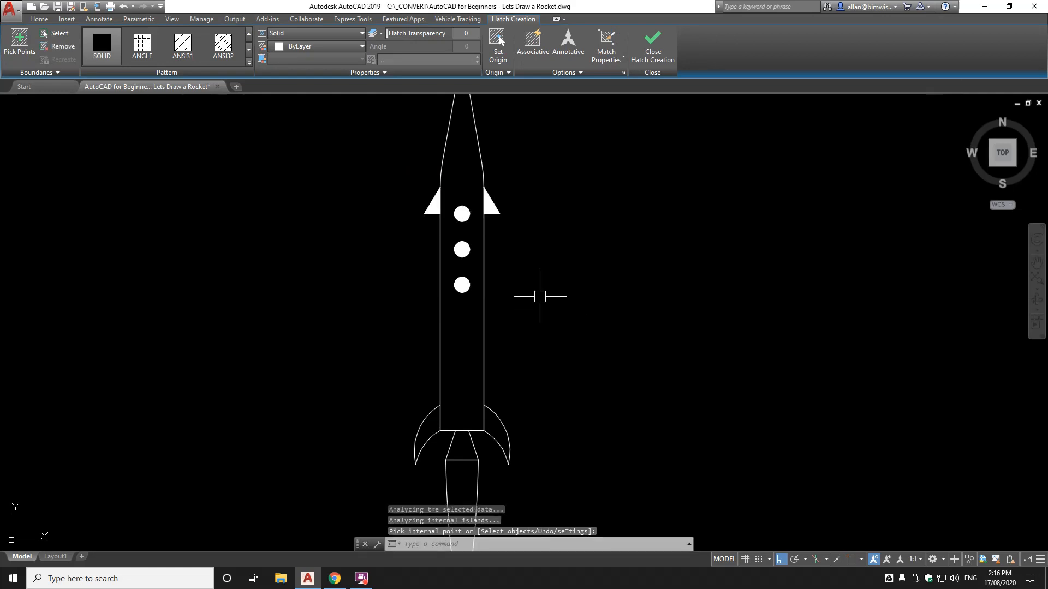
# Solid-hatch the lower fins, the trapezoid between them and the long nozzle flame
pyautogui.scroll(-2, 498, 346)
pyautogui.press('Return')
pyautogui.click(460, 275)
pyautogui.click(499, 279)
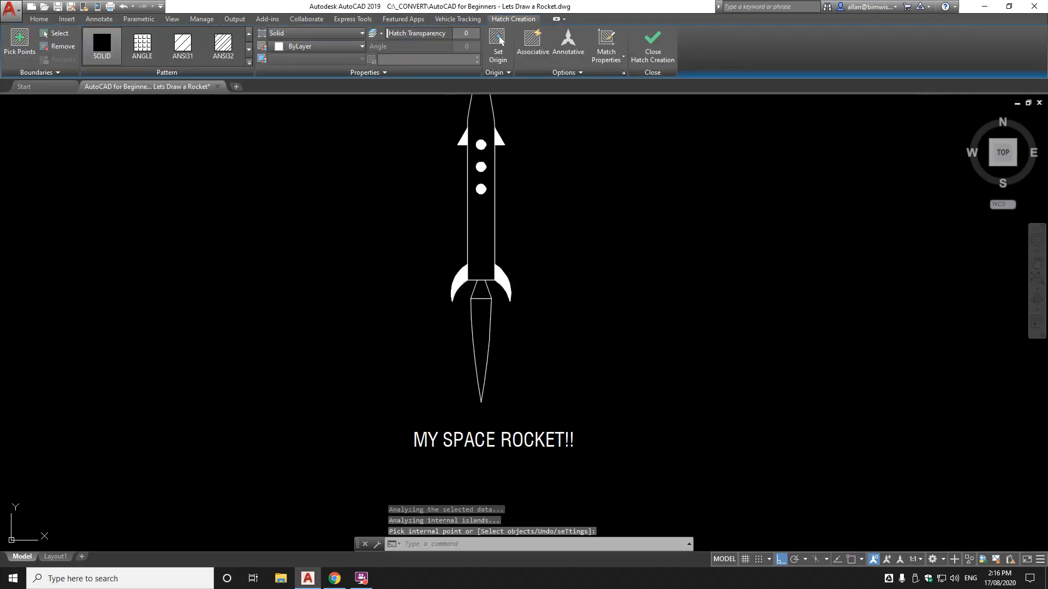
pyautogui.scroll(4, 500, 278)
pyautogui.click(448, 301)
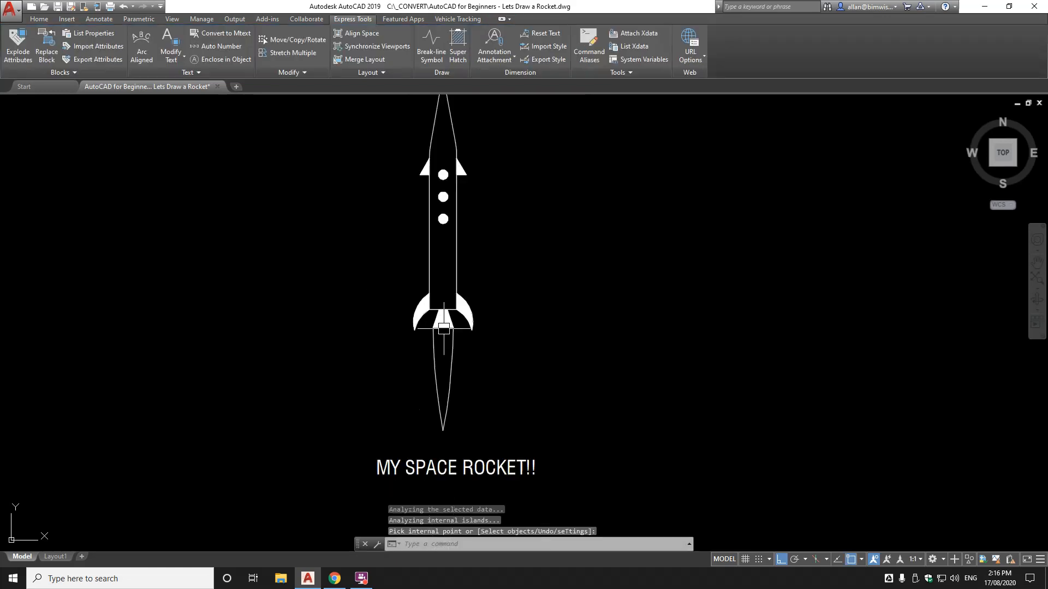
pyautogui.scroll(3, 443, 328)
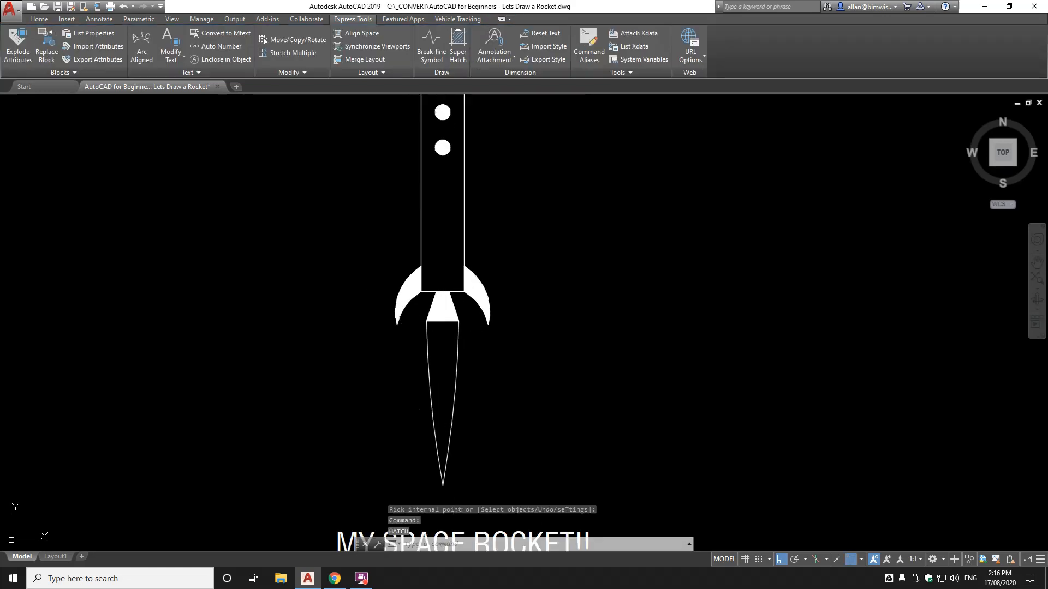
pyautogui.press('Return')
pyautogui.click(442, 393)
pyautogui.press('Return')
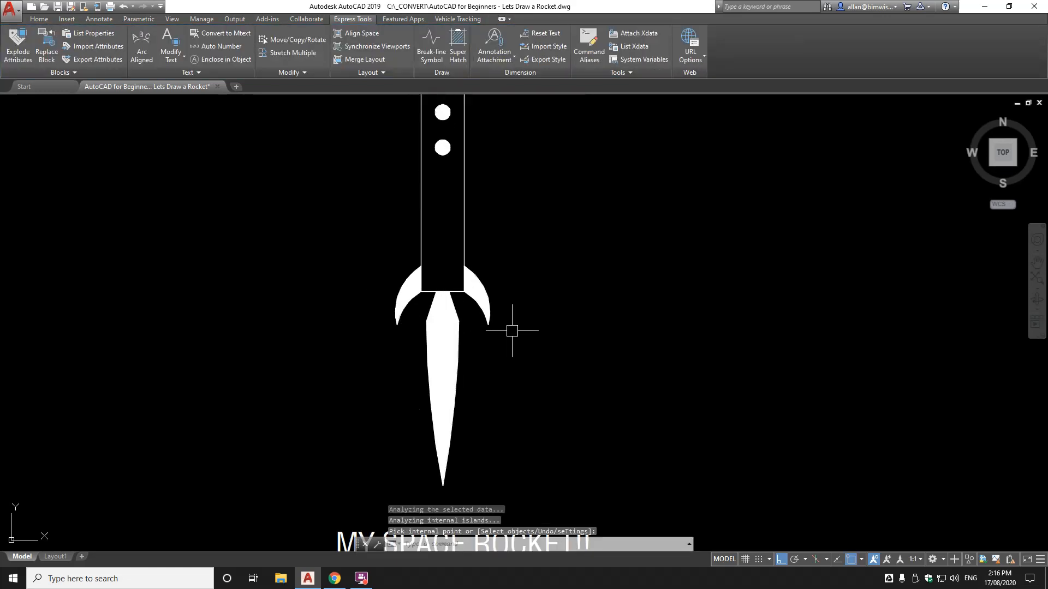
# Pan around the rocket and check the new nozzle and fin fills
pyautogui.scroll(-4, 432, 302)
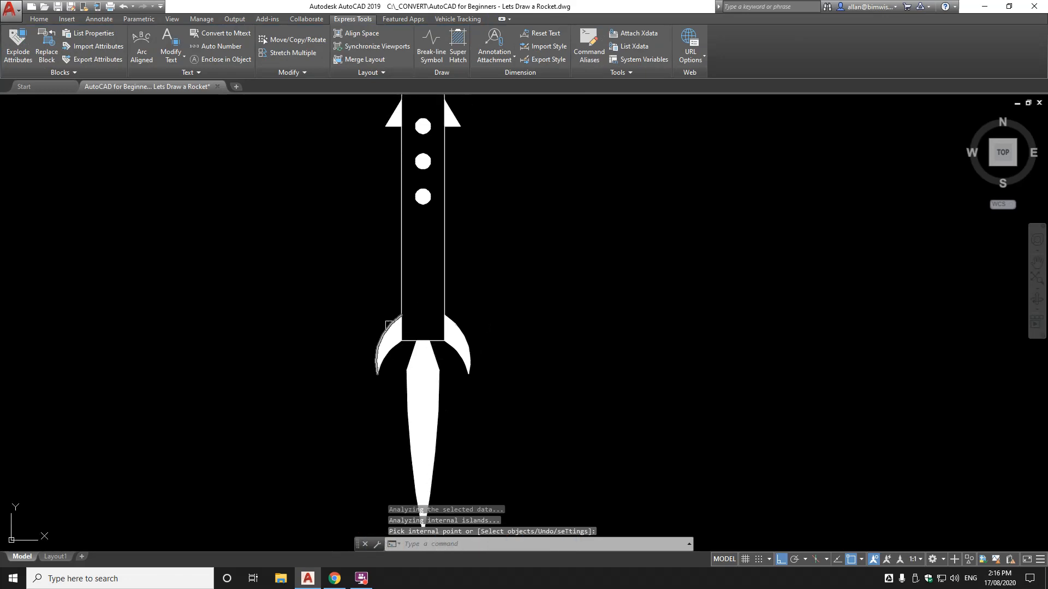
pyautogui.scroll(6, 399, 376)
pyautogui.moveTo(399, 382)
pyautogui.mouseDown(button='middle')
pyautogui.moveTo(462, 213)
pyautogui.moveTo(434, 298)
pyautogui.mouseUp(button='middle')
pyautogui.scroll(-4, 458, 215)
pyautogui.scroll(3, 418, 390)
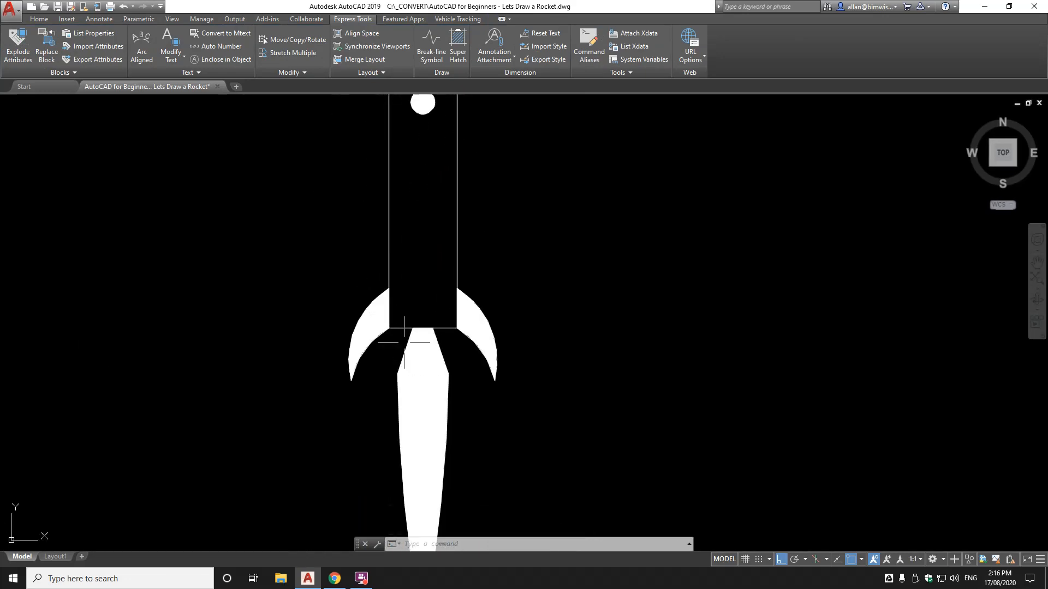
pyautogui.click(424, 352)
pyautogui.press('Escape')
pyautogui.click(387, 308)
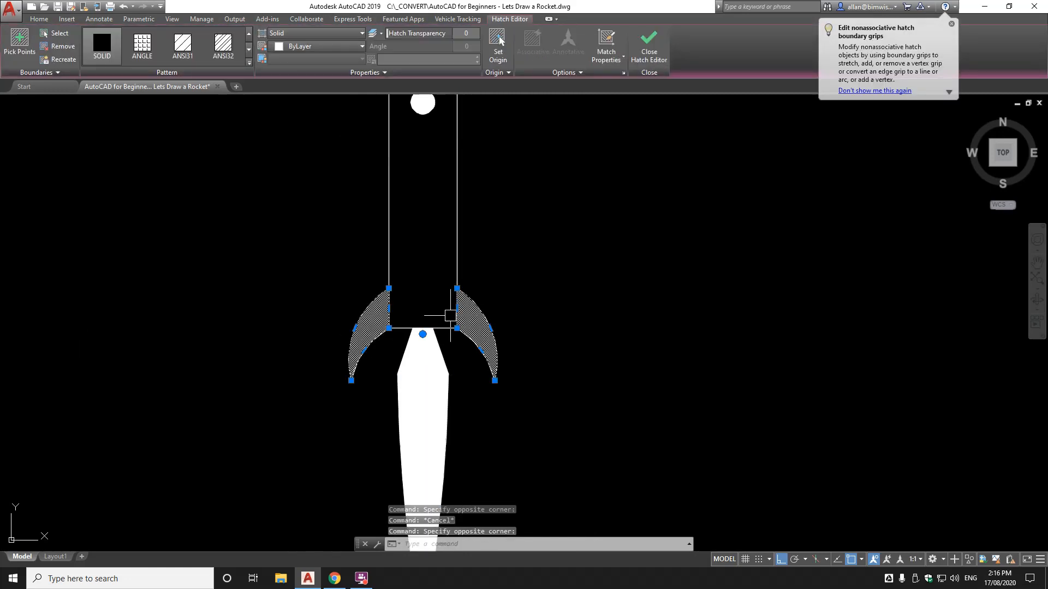
pyautogui.press('Escape')
pyautogui.moveTo(443, 238); pyautogui.dragTo(442, 320, button='middle')
# Copy the body's bottom line twice up the body to outline a narrow band
pyautogui.write('co')
pyautogui.press('Return')
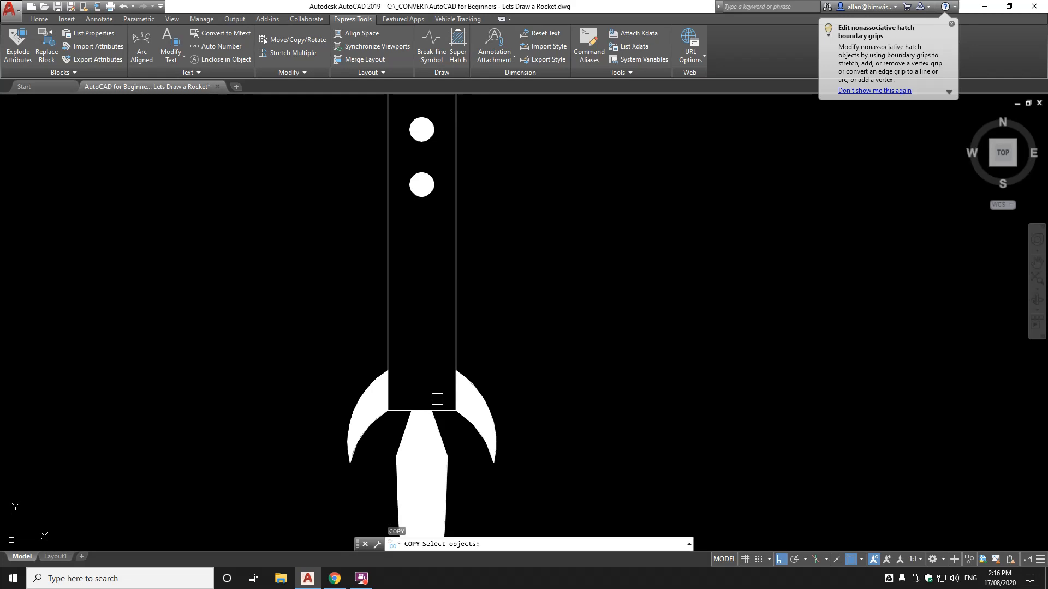
pyautogui.click(441, 406)
pyautogui.press('Return')
pyautogui.click(439, 394)
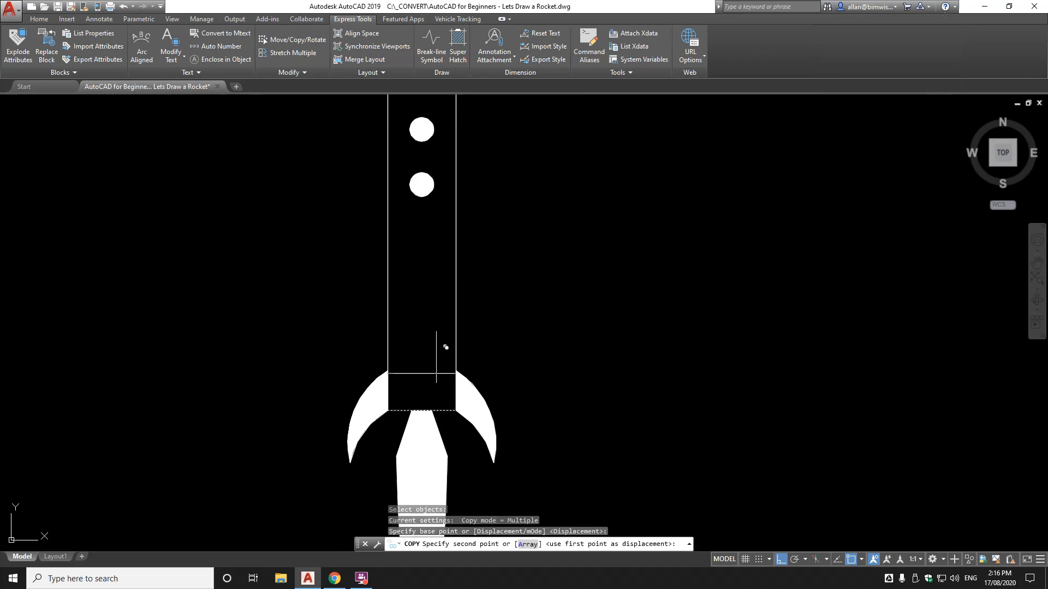
pyautogui.click(439, 318)
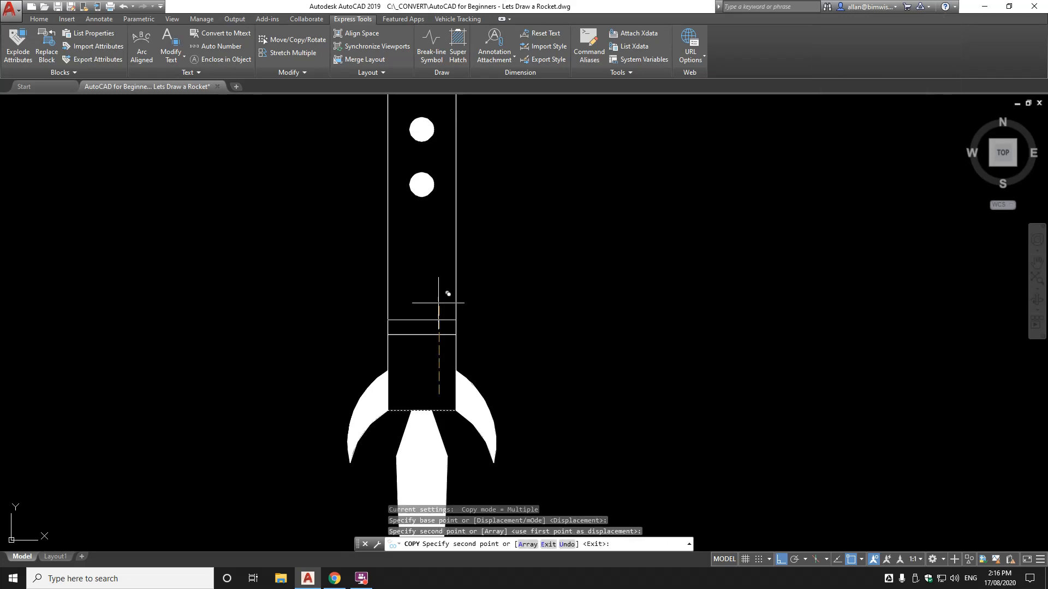
pyautogui.click(438, 303)
pyautogui.scroll(-4, 442, 300)
pyautogui.press('Escape')
# Solid-hatch the strip between the two copied lines and open Properties with Ctrl+1
pyautogui.scroll(4, 449, 299)
pyautogui.scroll(-6, 481, 300)
pyautogui.moveTo(491, 317); pyautogui.dragTo(494, 354, button='middle')
pyautogui.scroll(2, 461, 318)
pyautogui.scroll(-1, 468, 328)
pyautogui.scroll(3, 465, 338)
pyautogui.write('h')
pyautogui.press('Return')
pyautogui.click(444, 355)
pyautogui.press('Return')
pyautogui.scroll(-2, 495, 338)
pyautogui.scroll(-4, 495, 338)
pyautogui.scroll(4, 514, 389)
pyautogui.moveTo(500, 327); pyautogui.dragTo(491, 383, button='middle')
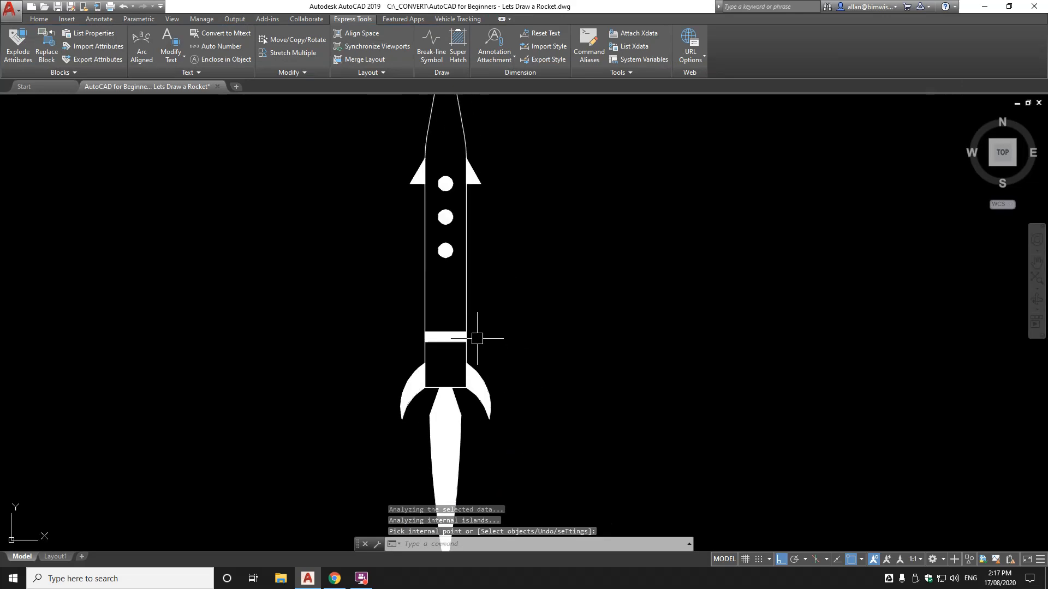
pyautogui.hotkey('ctrl', '1')
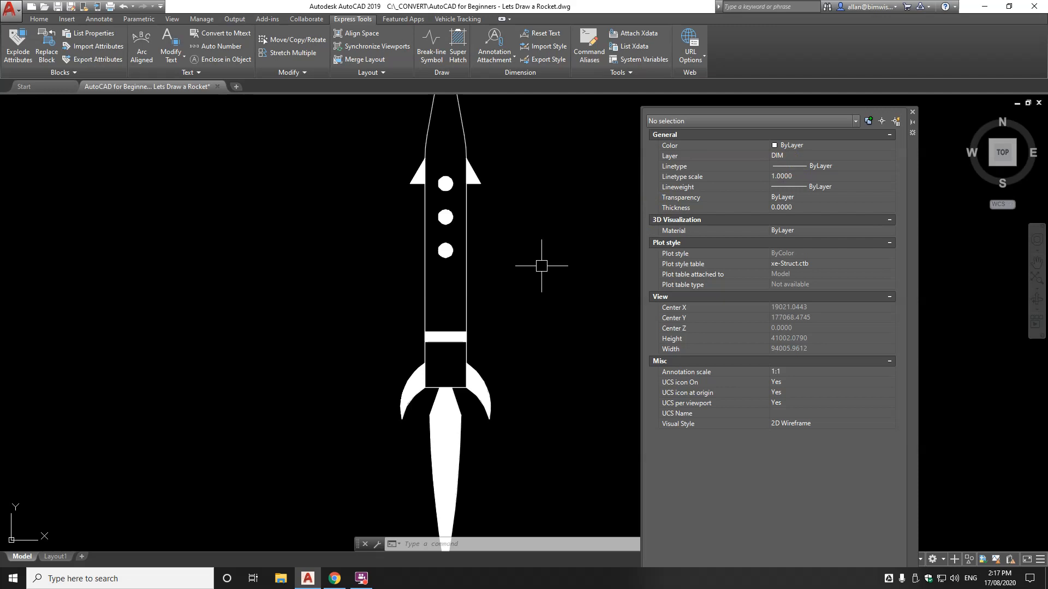
# Open and close the Layer Properties Manager, then select the band's hatch
pyautogui.write('LA')
pyautogui.press('Return')
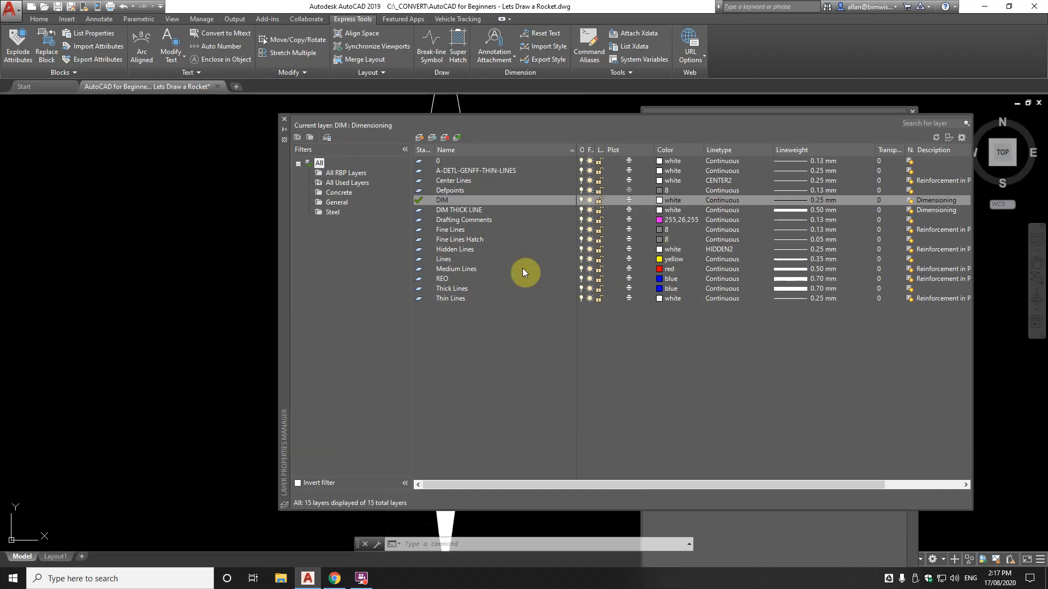
pyautogui.click(285, 122)
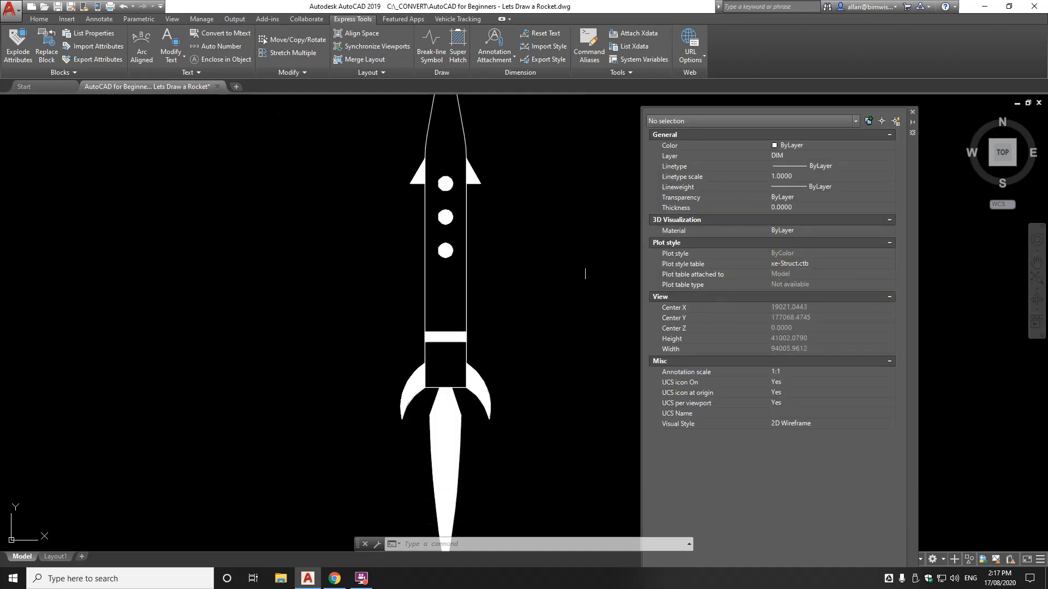
pyautogui.scroll(5, 455, 347)
pyautogui.click(456, 293)
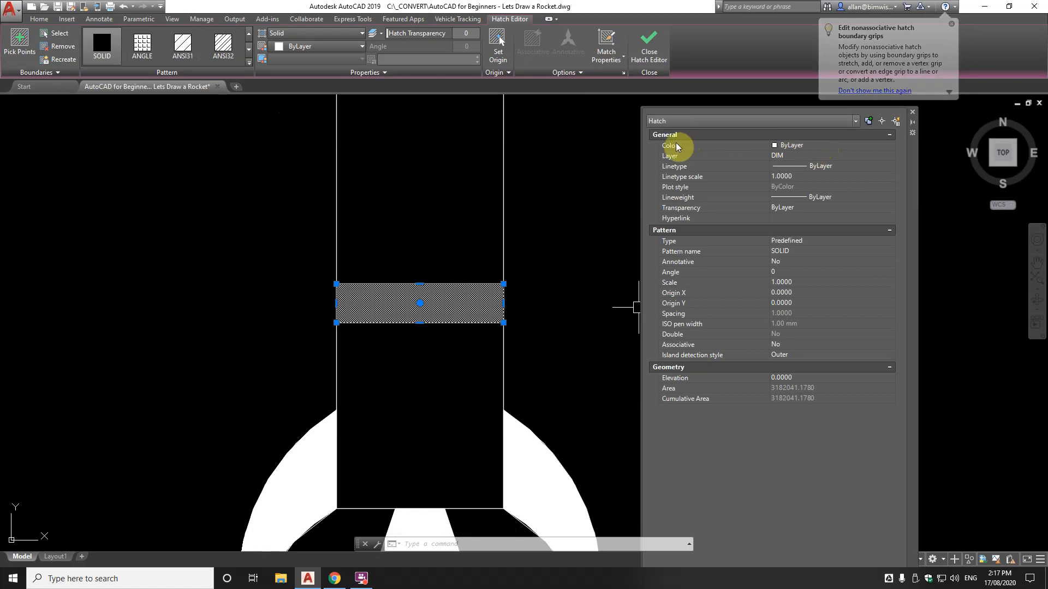
# Give the band hatch the true colour 251,41,4 through Select Color, starting from red
pyautogui.click(799, 145)
pyautogui.click(799, 146)
pyautogui.scroll(-3, 804, 245)
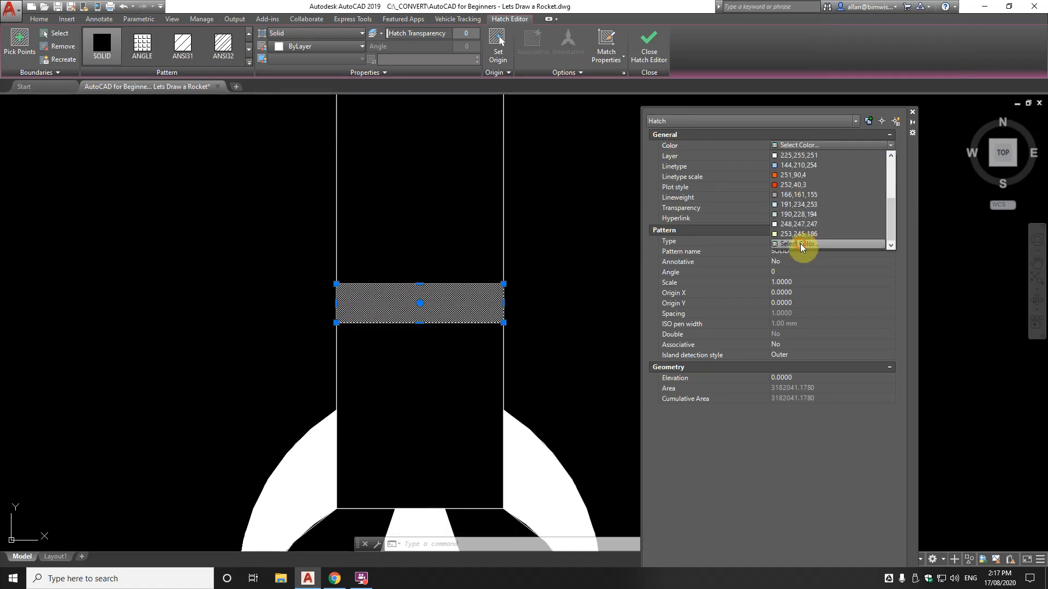
pyautogui.click(800, 243)
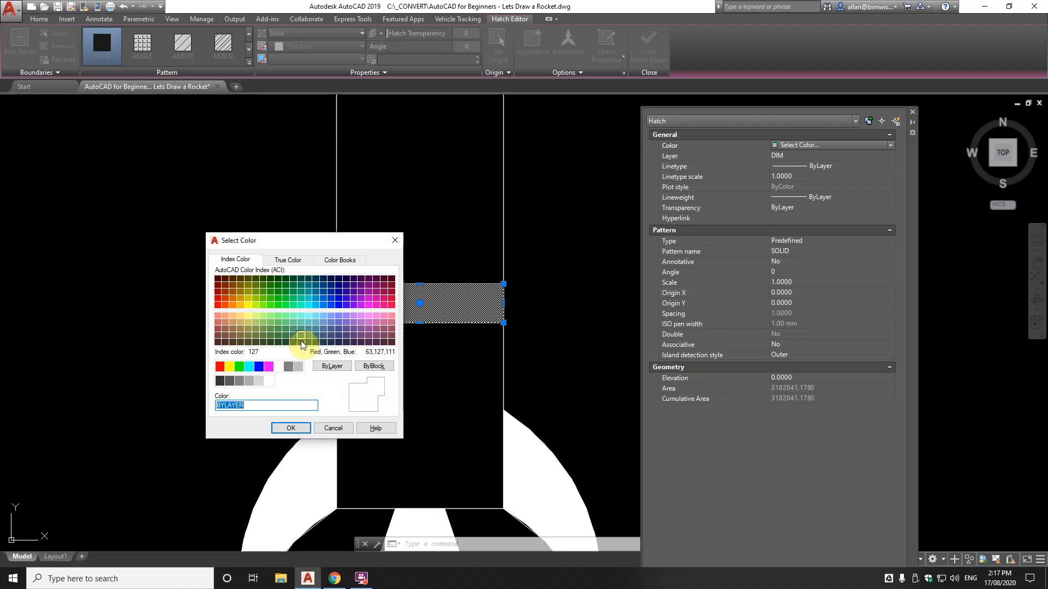
pyautogui.click(288, 261)
pyautogui.click(248, 263)
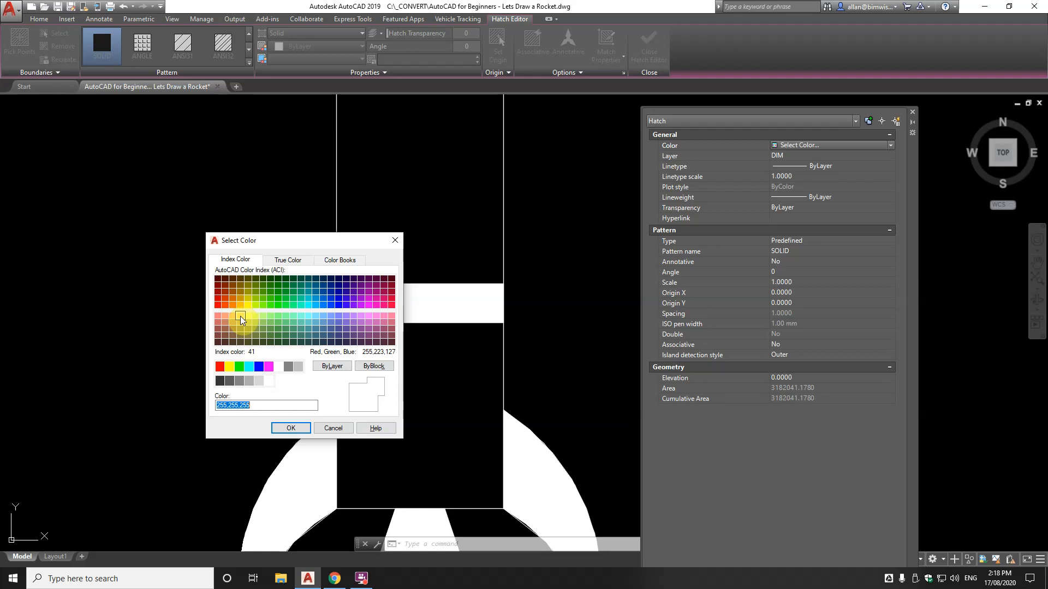
pyautogui.click(283, 261)
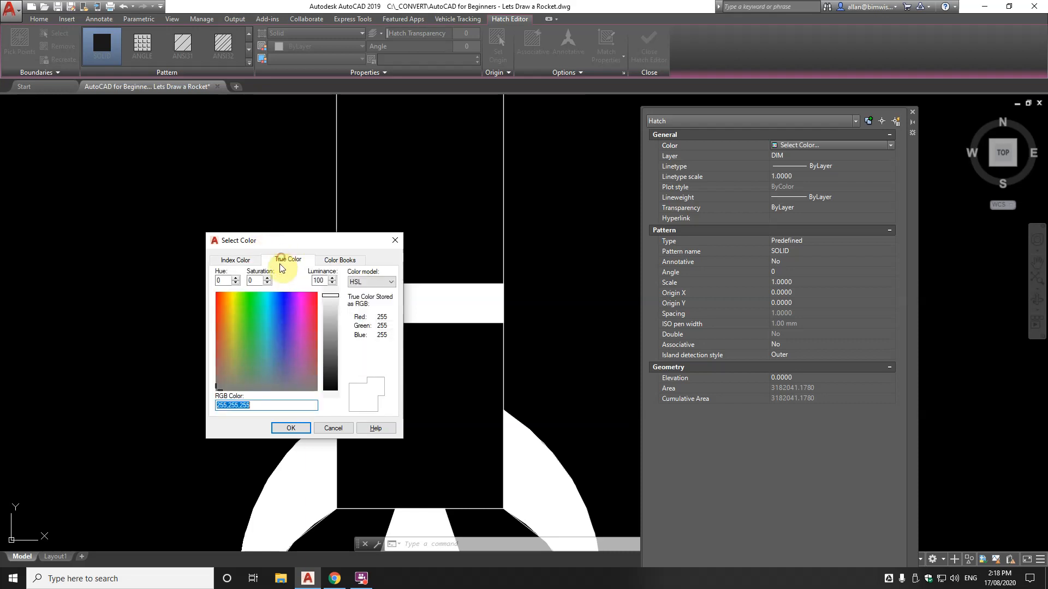
pyautogui.click(223, 261)
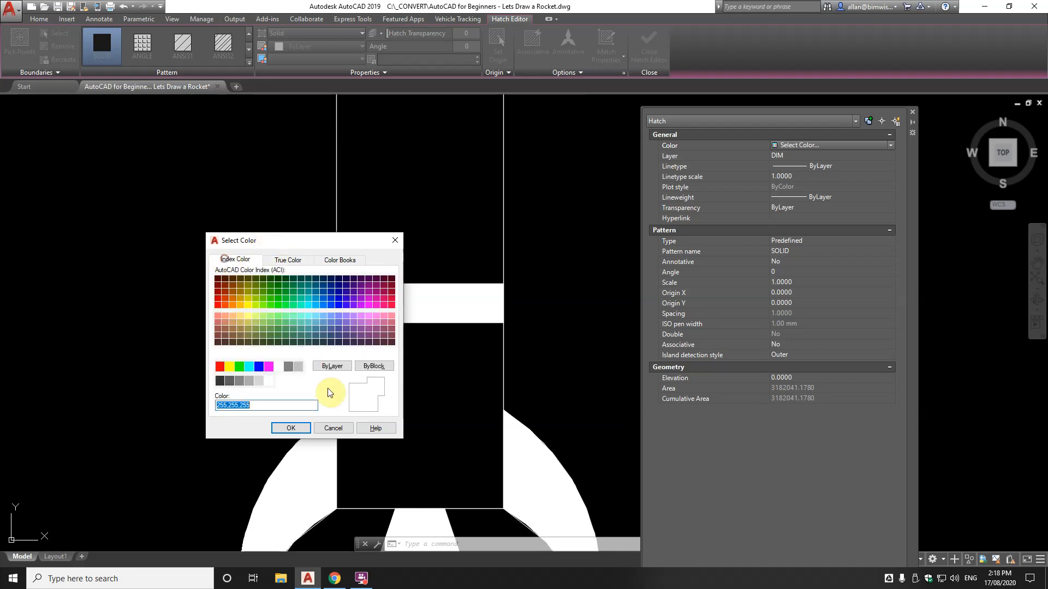
pyautogui.click(220, 366)
pyautogui.click(281, 260)
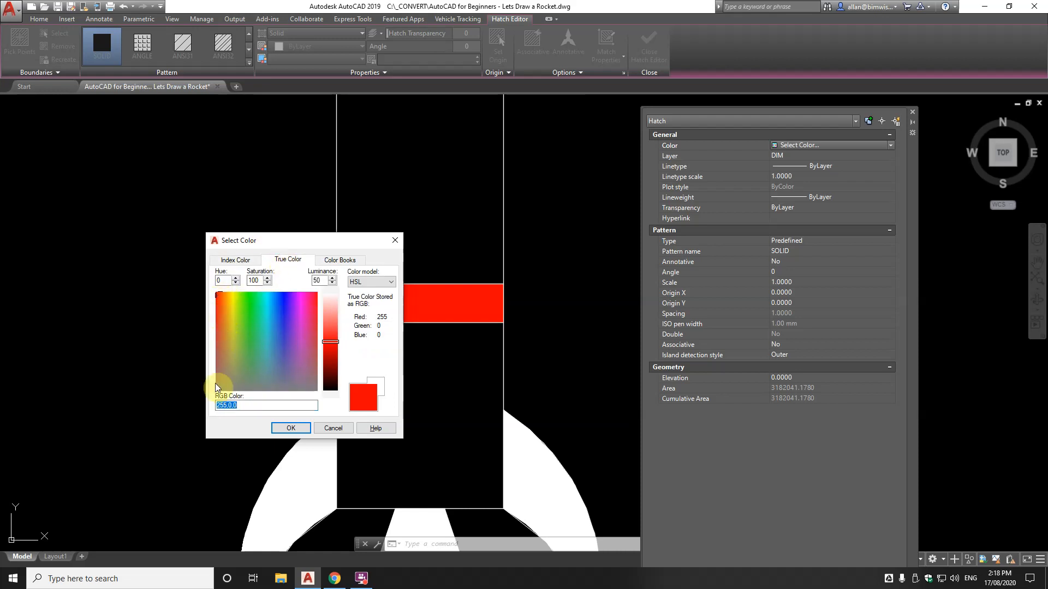
pyautogui.click(219, 296)
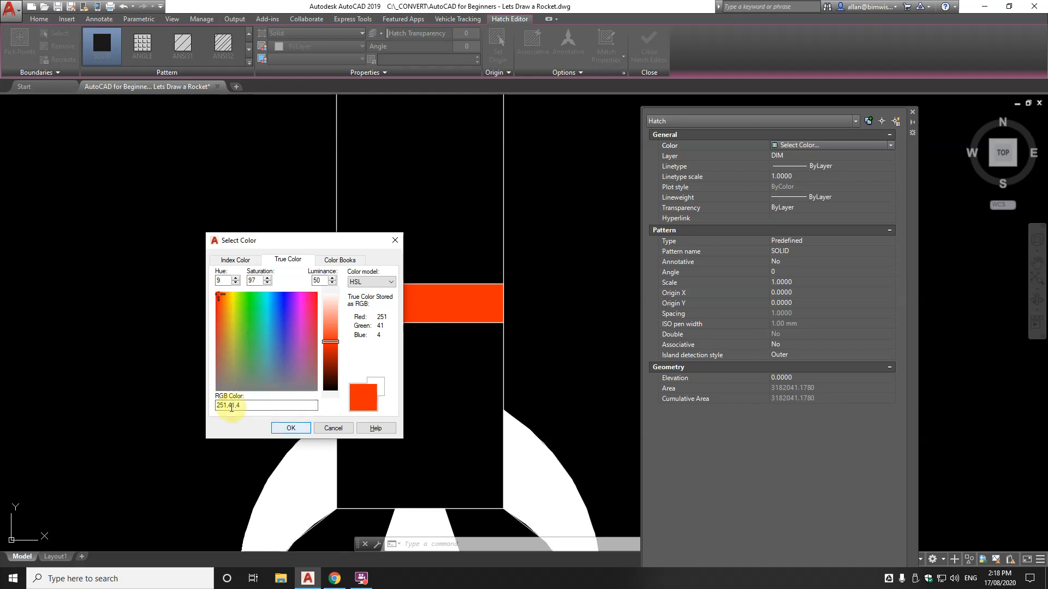
pyautogui.click(288, 428)
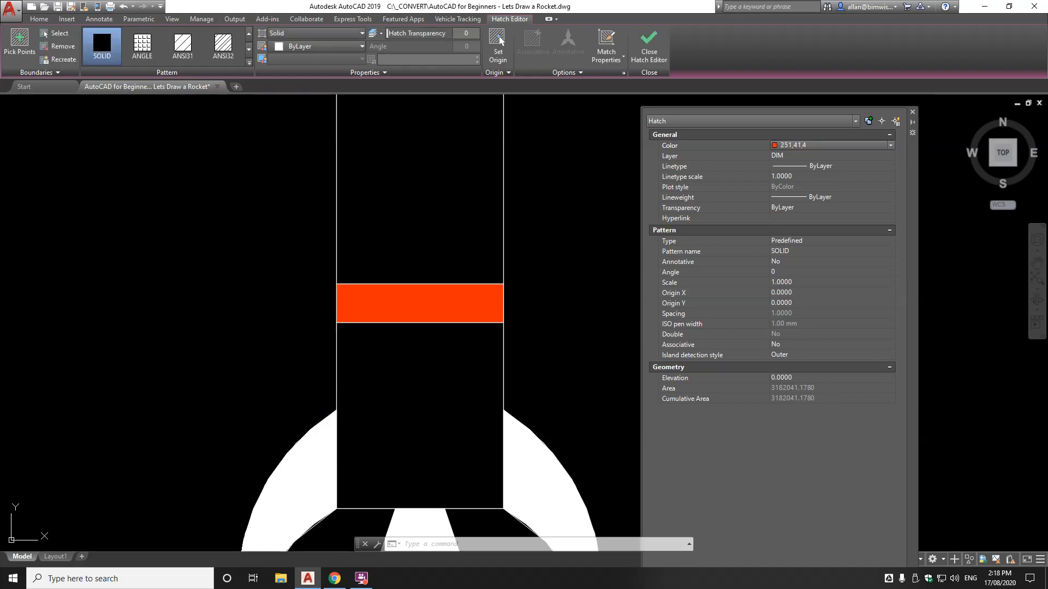
pyautogui.scroll(-3, 360, 325)
pyautogui.scroll(3, 402, 233)
pyautogui.scroll(-5, 402, 234)
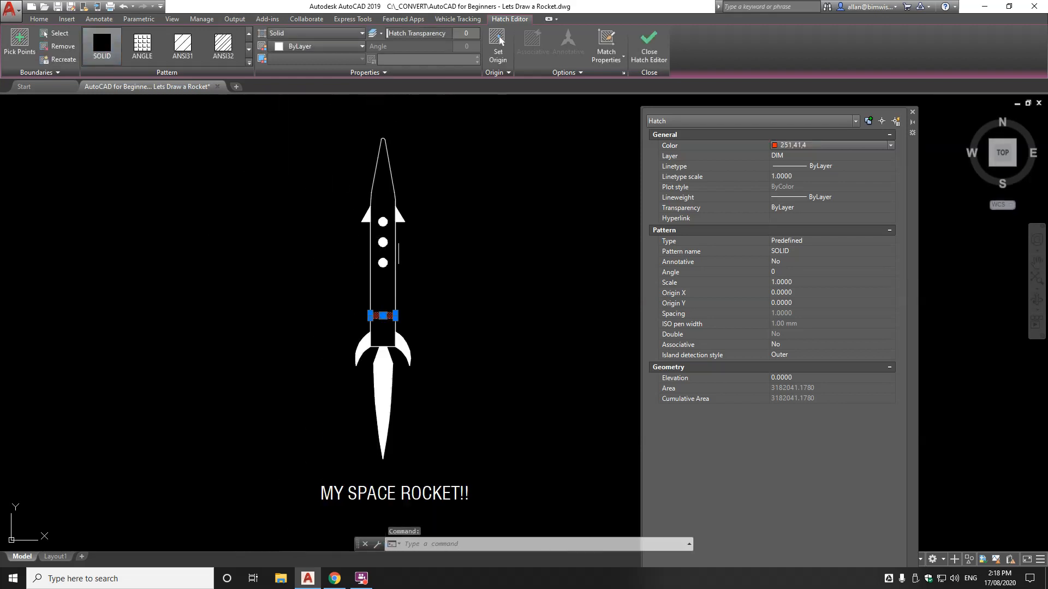
pyautogui.press('Escape')
pyautogui.press('Escape')
pyautogui.scroll(5, 366, 192)
# Recolour the porthole hatch to pale cream true colour 254,246,225
pyautogui.click(365, 193)
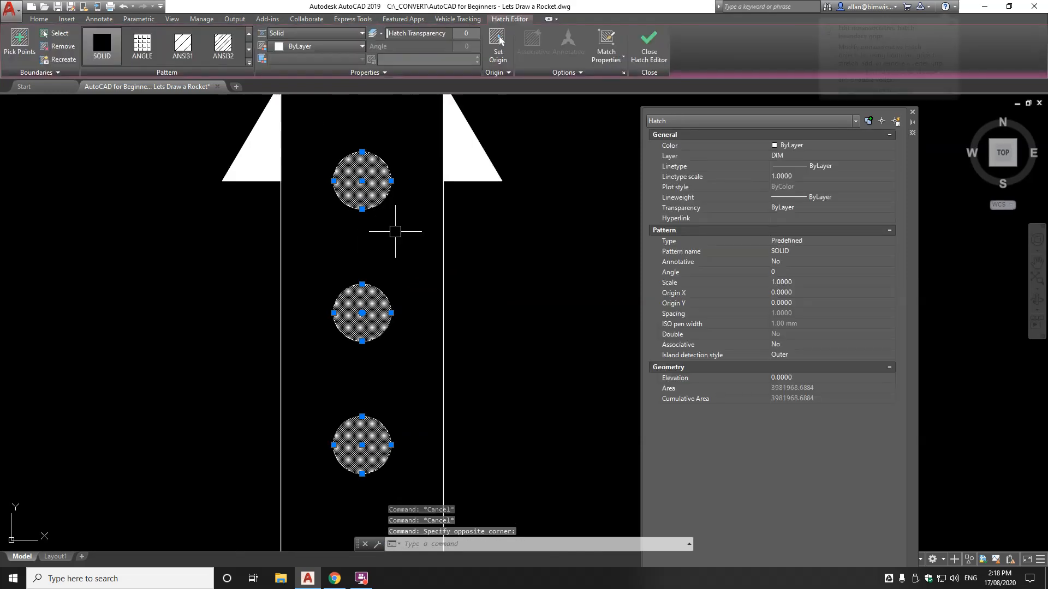
pyautogui.scroll(-2, 384, 183)
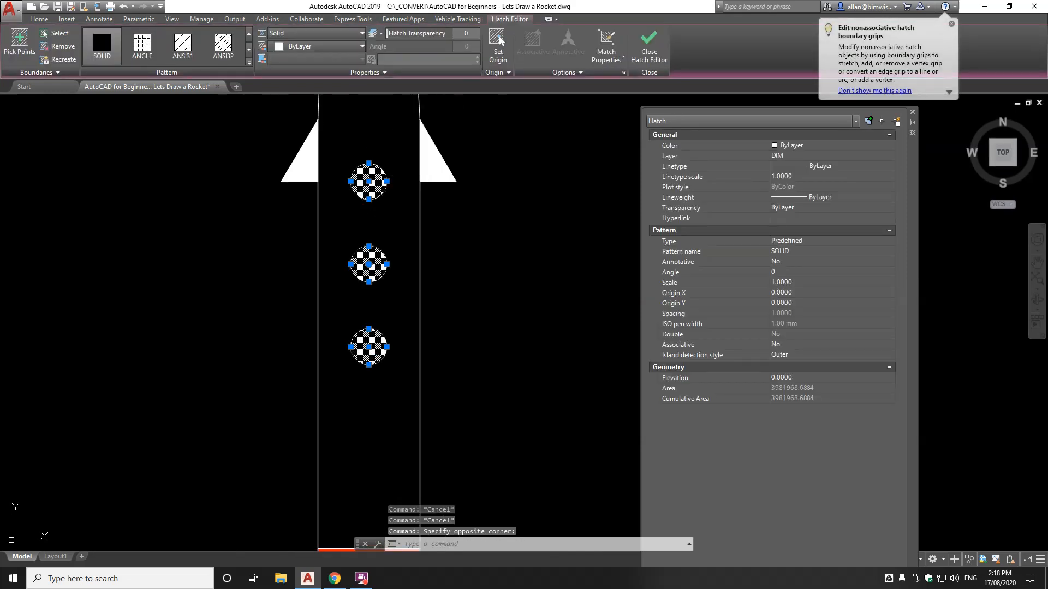
pyautogui.click(834, 145)
pyautogui.click(831, 145)
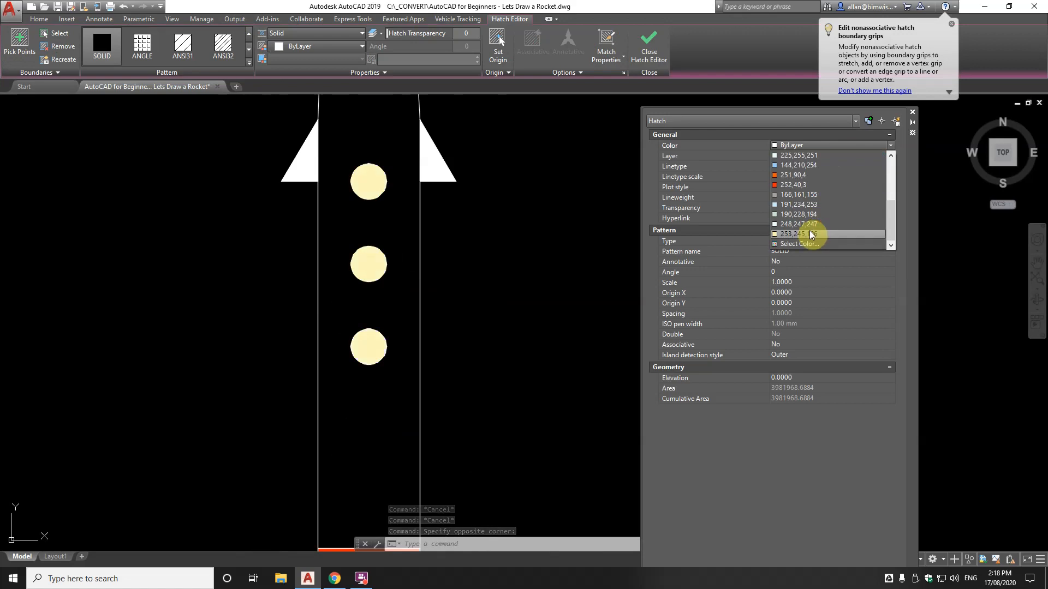
pyautogui.click(800, 244)
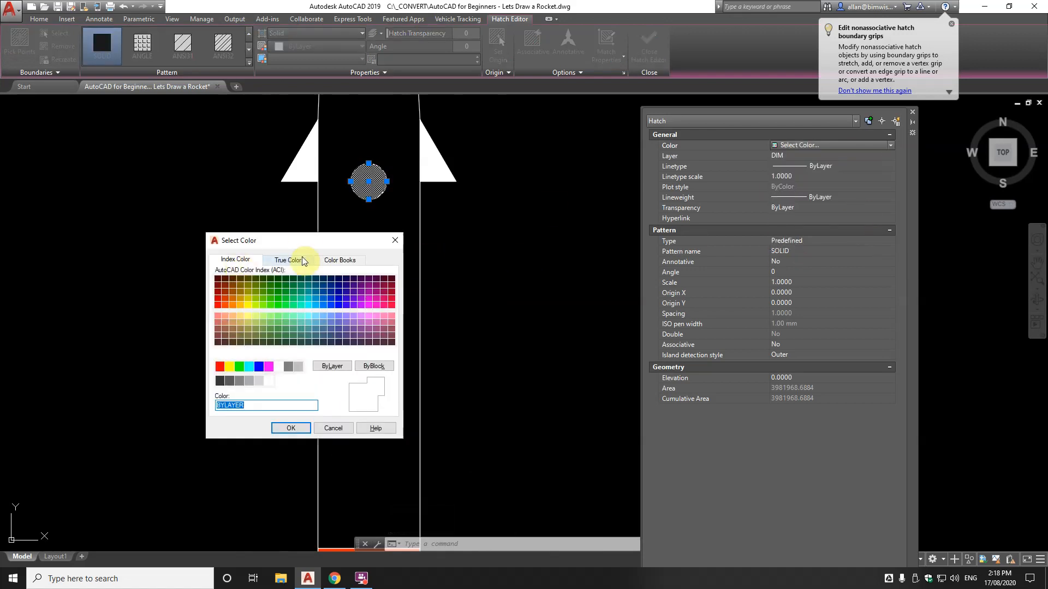
pyautogui.click(287, 261)
pyautogui.click(231, 296)
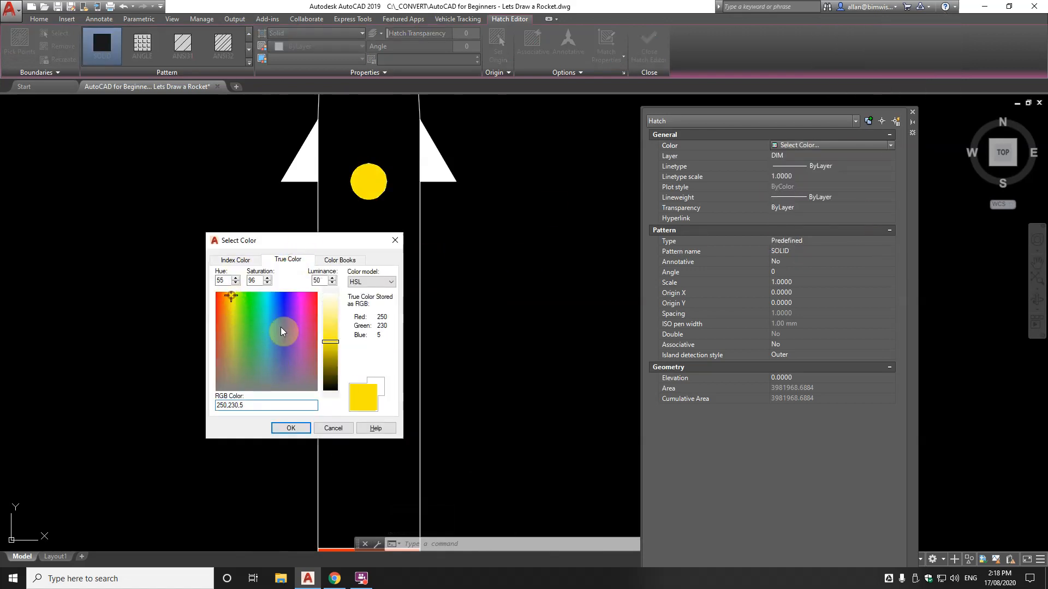
pyautogui.moveTo(334, 341); pyautogui.dragTo(332, 307)
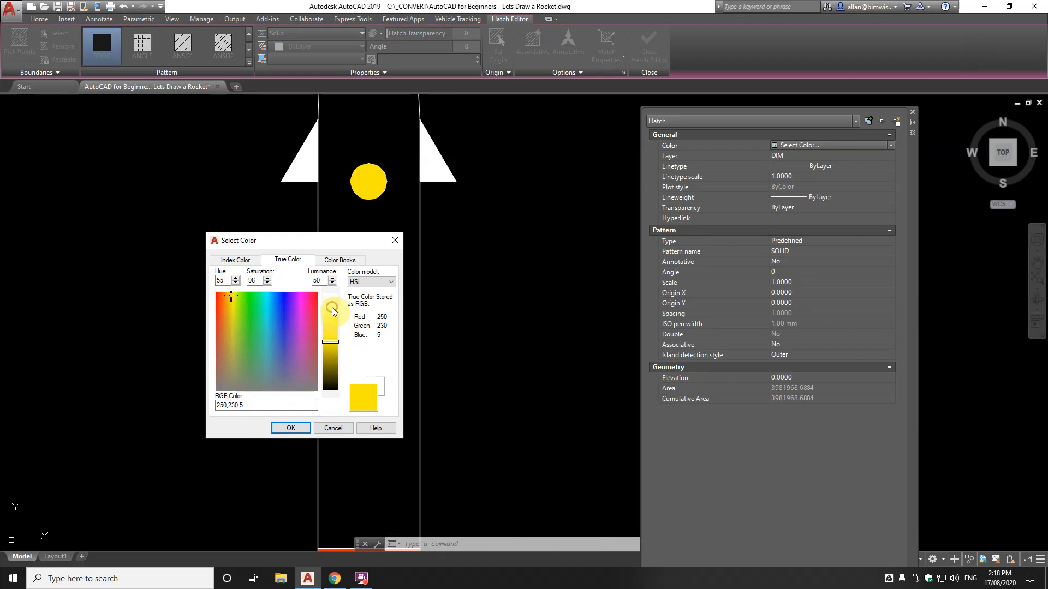
pyautogui.click(333, 310)
pyautogui.click(330, 303)
pyautogui.click(227, 296)
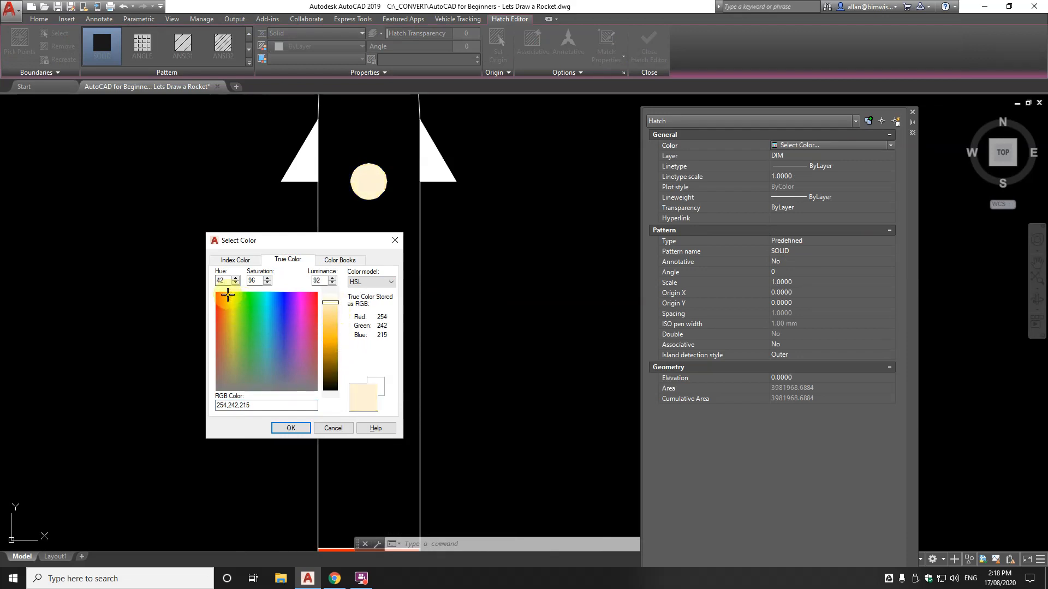
pyautogui.moveTo(332, 301)
pyautogui.mouseDown()
pyautogui.moveTo(333, 382)
pyautogui.moveTo(338, 300)
pyautogui.mouseUp()
pyautogui.click(283, 427)
pyautogui.scroll(-4, 445, 227)
pyautogui.scroll(4, 428, 252)
pyautogui.press('Escape')
pyautogui.press('Escape')
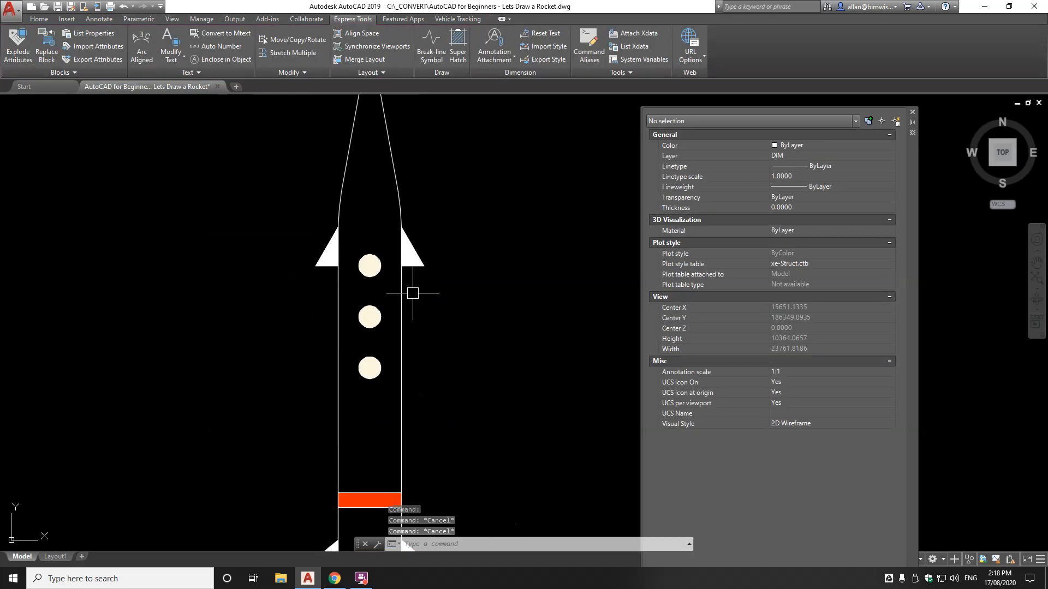
pyautogui.scroll(-5, 413, 293)
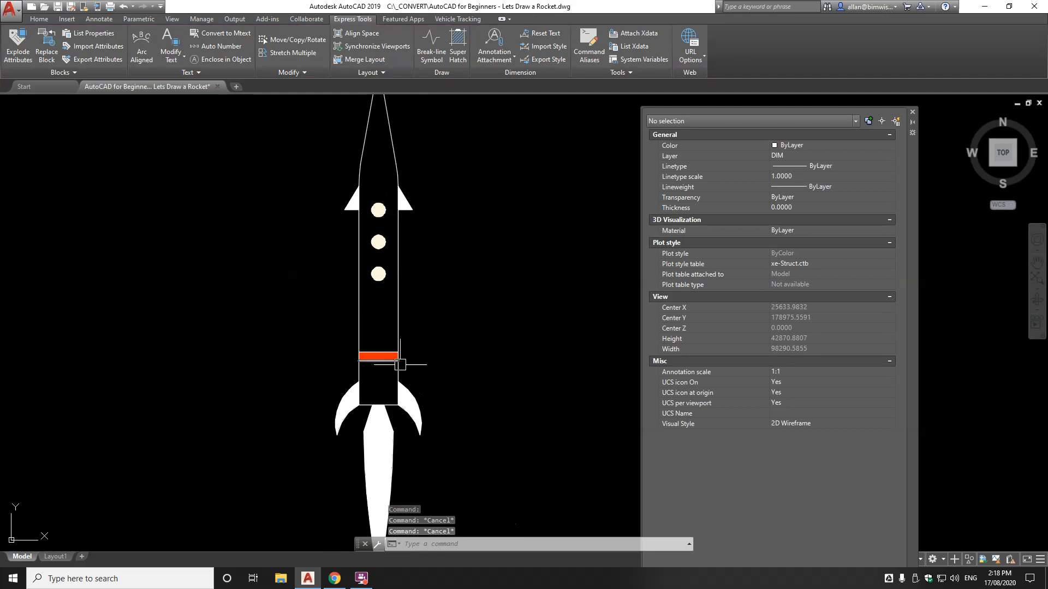
# Fill the upper triangular fins with the light orange true colour 255,179,102
pyautogui.scroll(4, 343, 180)
pyautogui.click(370, 235)
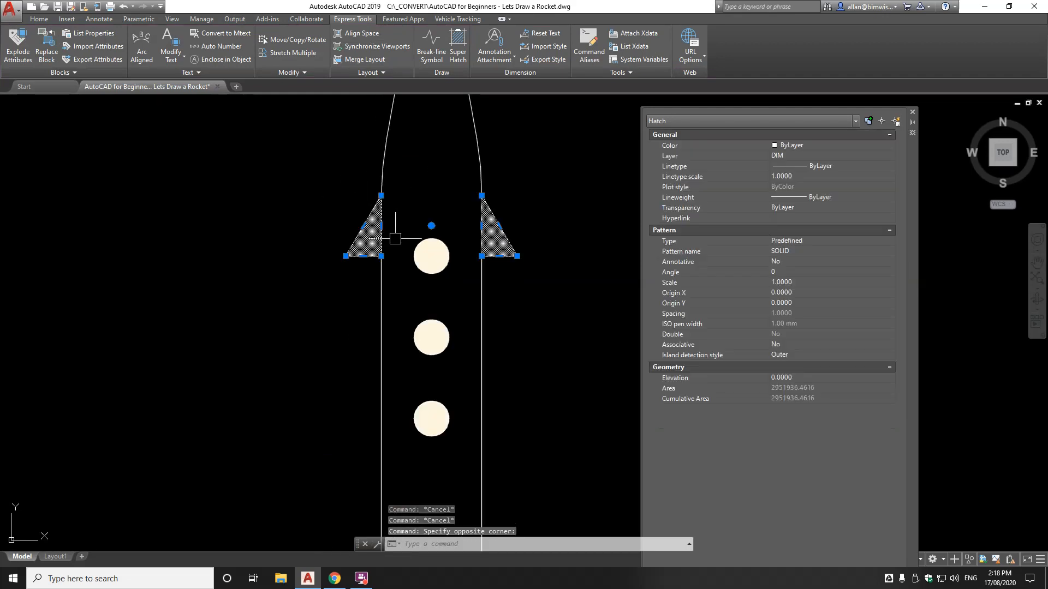
pyautogui.click(821, 146)
pyautogui.click(821, 146)
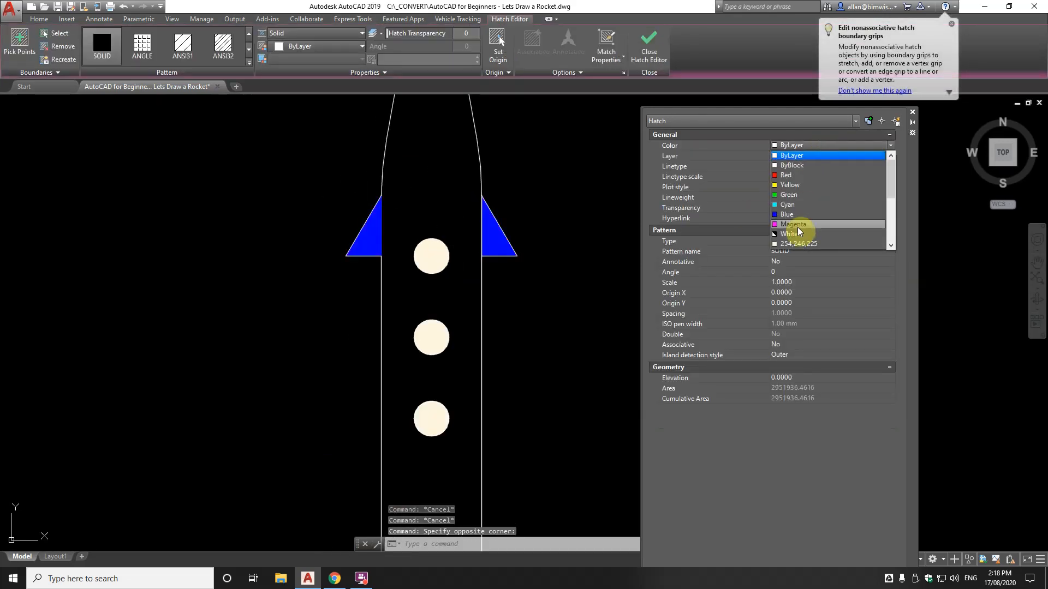
pyautogui.scroll(-3, 799, 251)
pyautogui.click(799, 244)
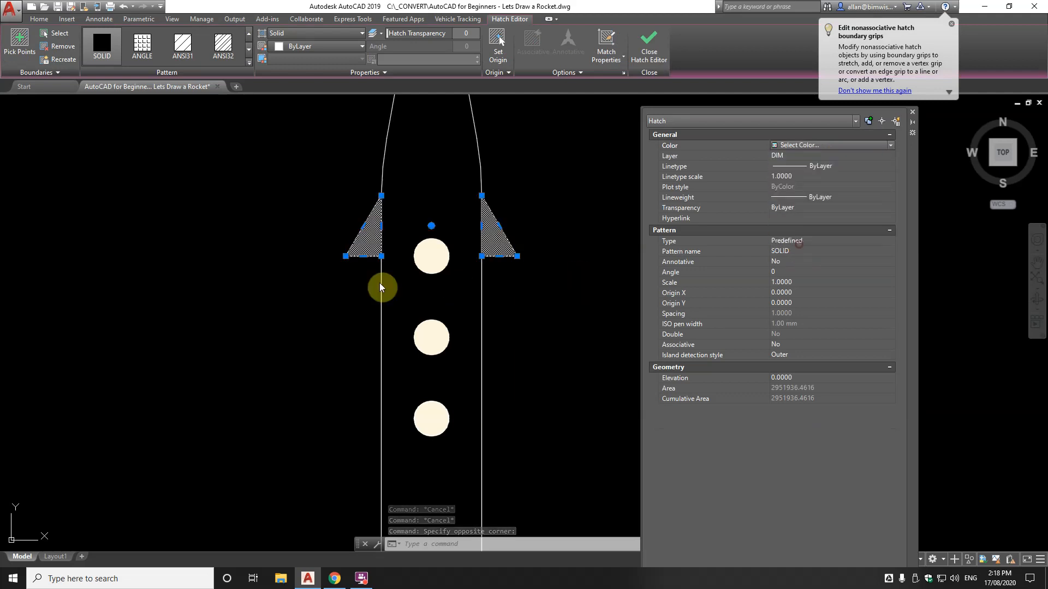
pyautogui.click(233, 298)
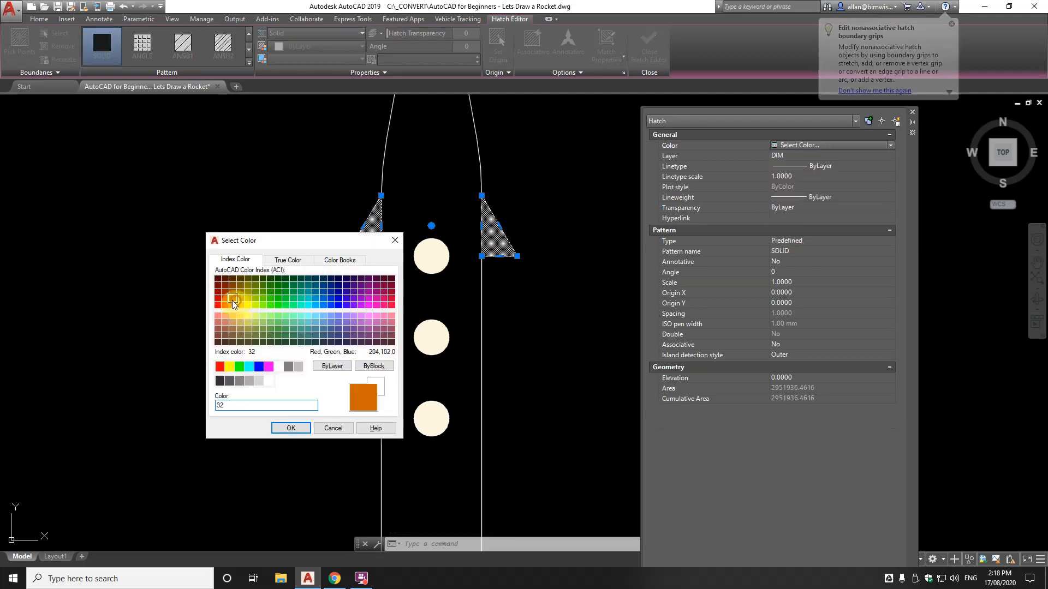
pyautogui.click(287, 260)
pyautogui.moveTo(333, 350); pyautogui.dragTo(334, 322)
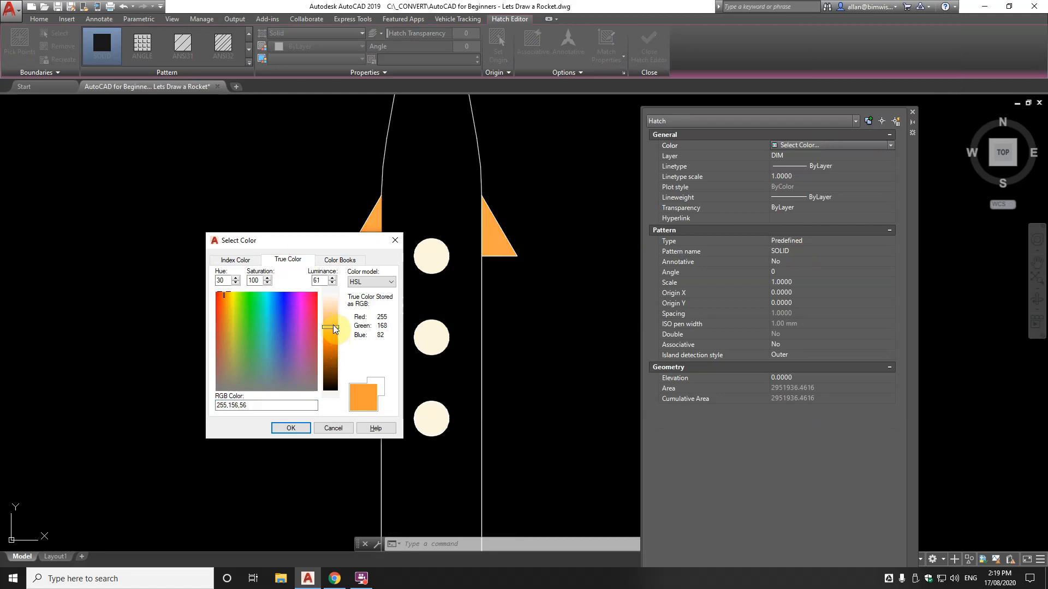
pyautogui.click(291, 428)
pyautogui.scroll(-3, 360, 332)
pyautogui.moveTo(391, 320); pyautogui.dragTo(377, 269, button='middle')
pyautogui.press('Escape')
pyautogui.press('Escape')
pyautogui.scroll(2, 385, 264)
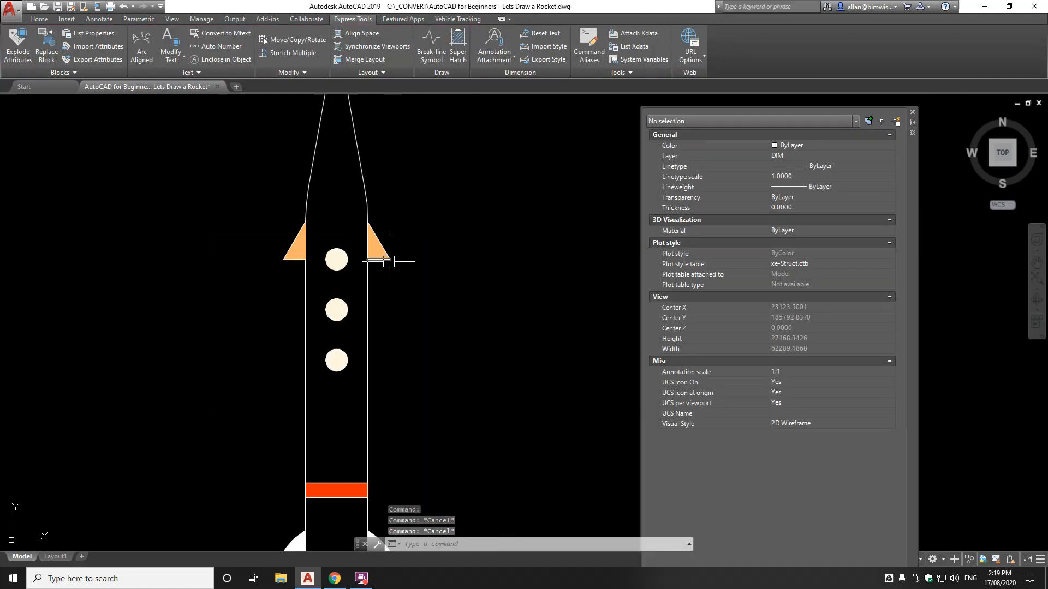
pyautogui.scroll(-1, 396, 283)
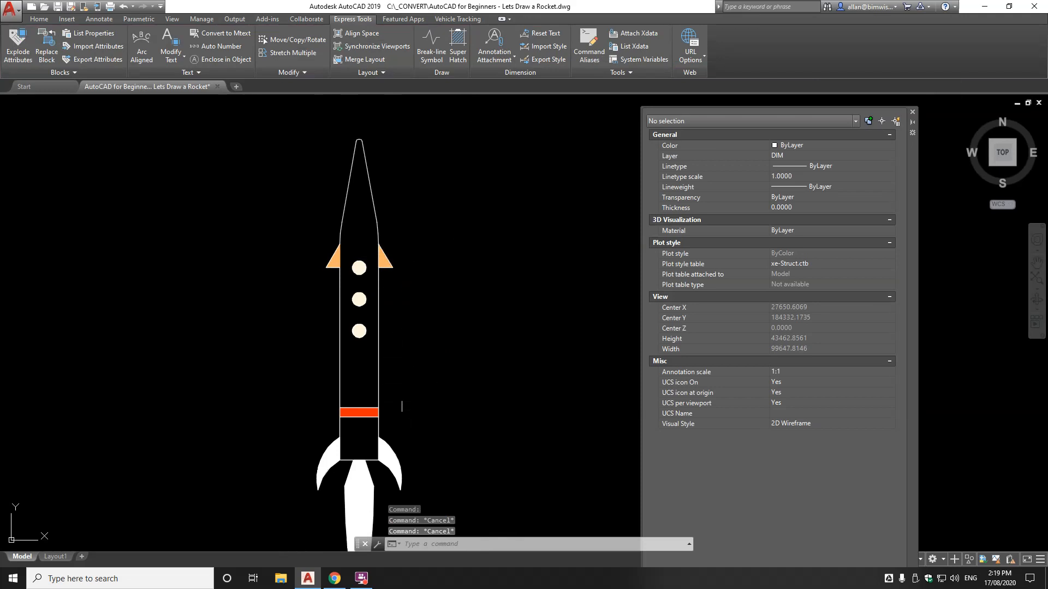
# Copy the upper fins' orange fill to the lower curved fins with MATCHPROP
pyautogui.write('ma')
pyautogui.press('Return')
pyautogui.scroll(4, 391, 267)
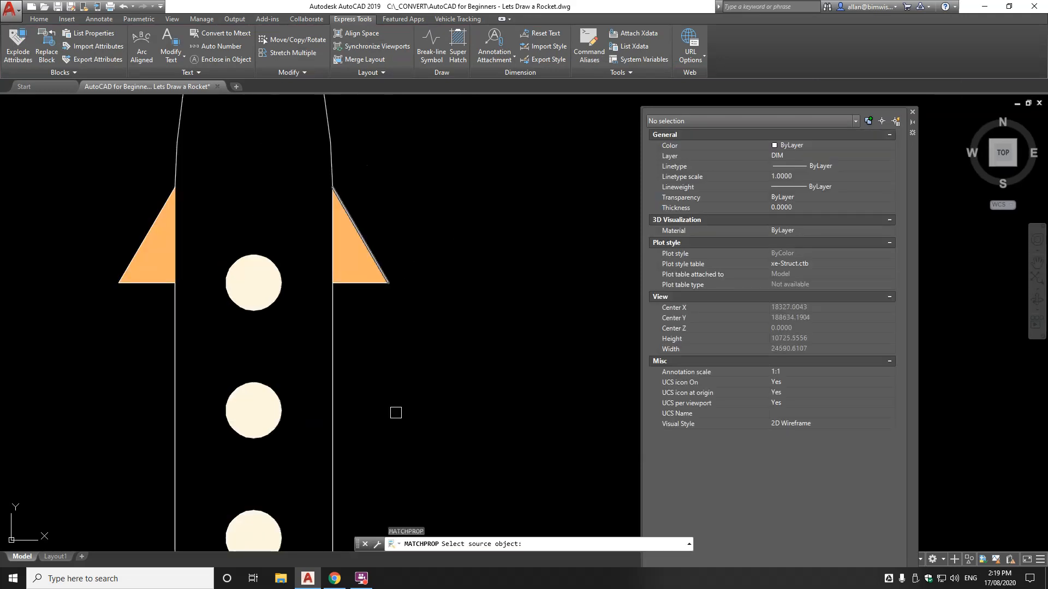
pyautogui.click(345, 242)
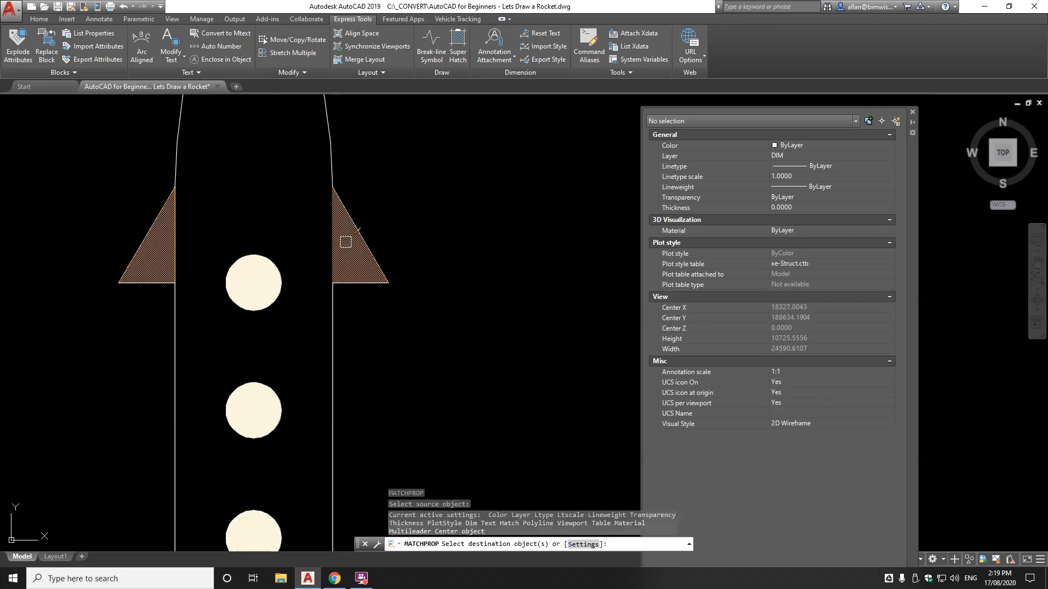
pyautogui.scroll(-6, 346, 242)
pyautogui.scroll(6, 358, 435)
pyautogui.click(316, 477)
pyautogui.press('Return')
pyautogui.scroll(-5, 320, 468)
pyautogui.scroll(4, 338, 386)
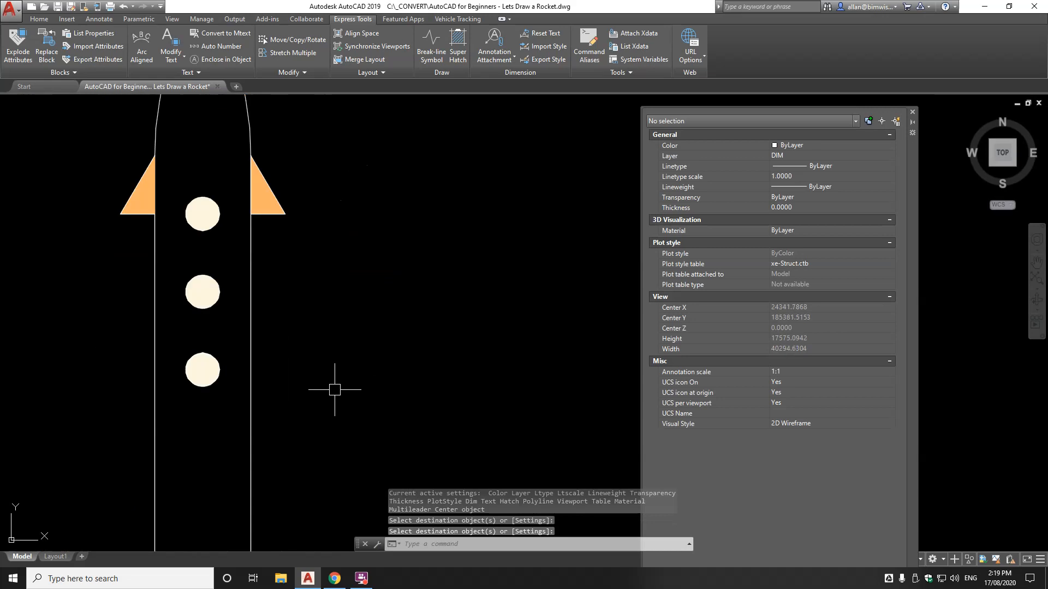
pyautogui.scroll(-5, 335, 389)
pyautogui.scroll(4, 257, 251)
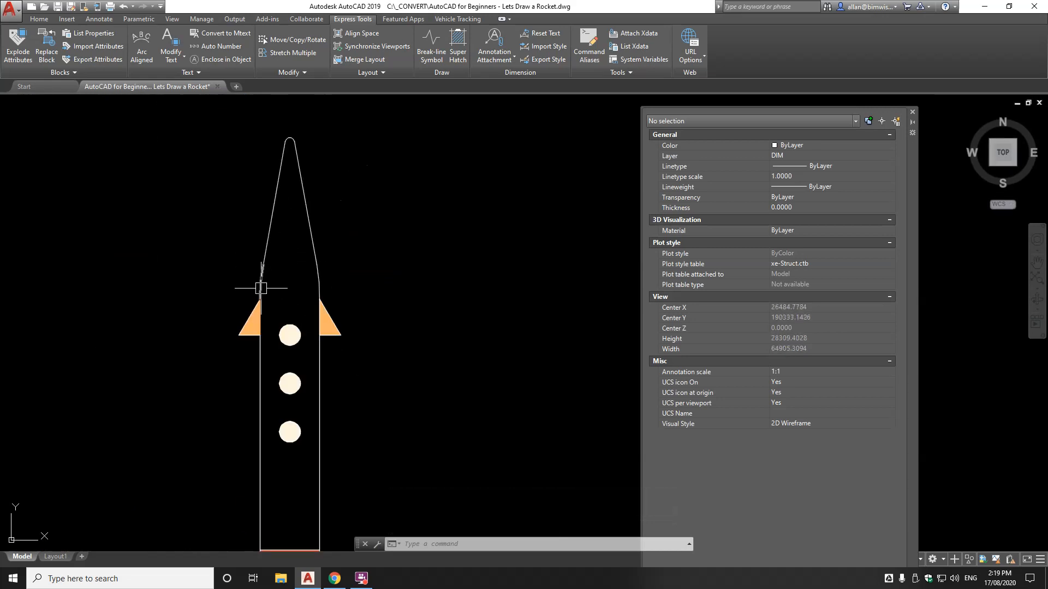
# Draw a horizontal line across the rocket body from its left edge to its right edge
pyautogui.scroll(-4, 280, 295)
pyautogui.scroll(4, 294, 287)
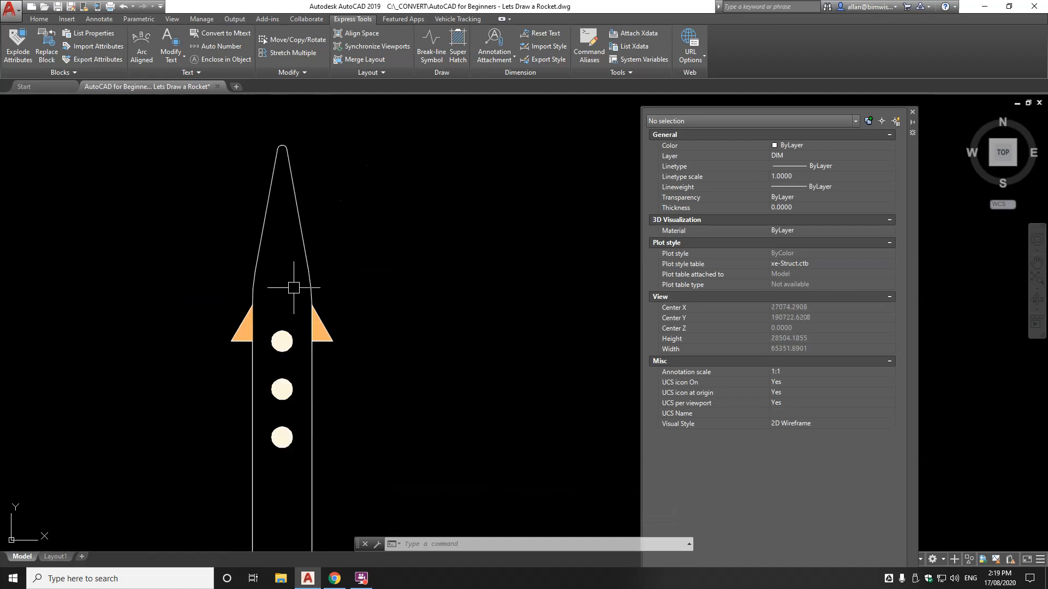
pyautogui.write('l')
pyautogui.press('Return')
pyautogui.click(253, 305)
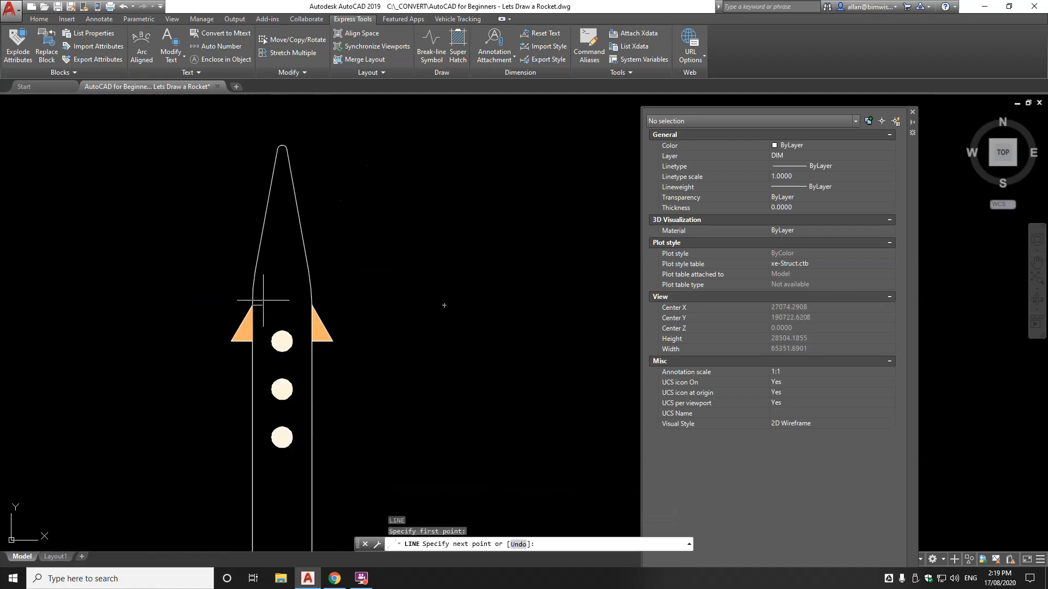
pyautogui.click(311, 305)
pyautogui.press('Return')
pyautogui.scroll(-4, 381, 286)
pyautogui.scroll(6, 262, 269)
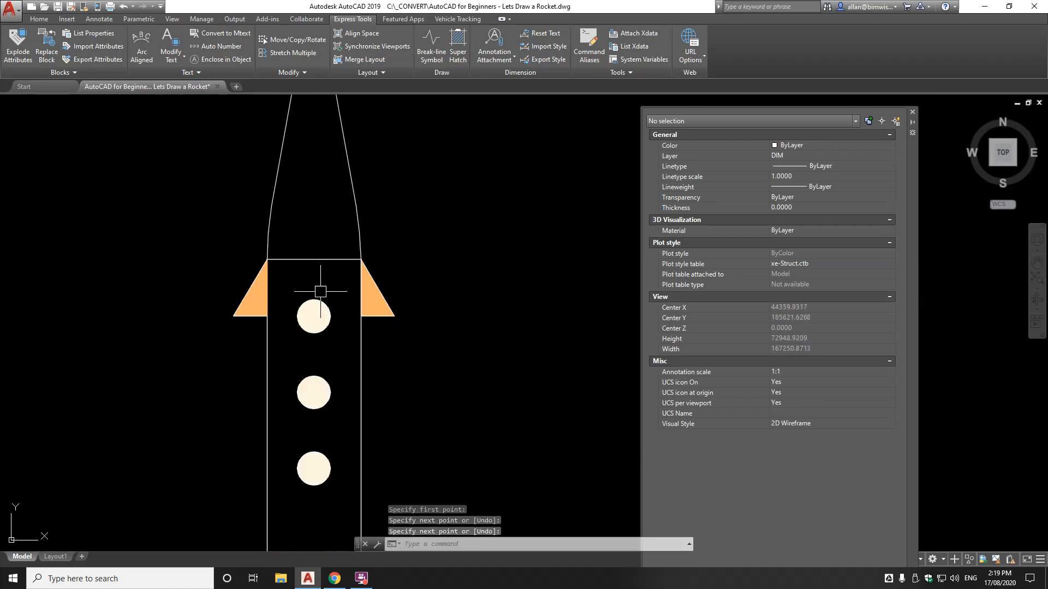
pyautogui.scroll(-4, 261, 287)
pyautogui.scroll(4, 248, 287)
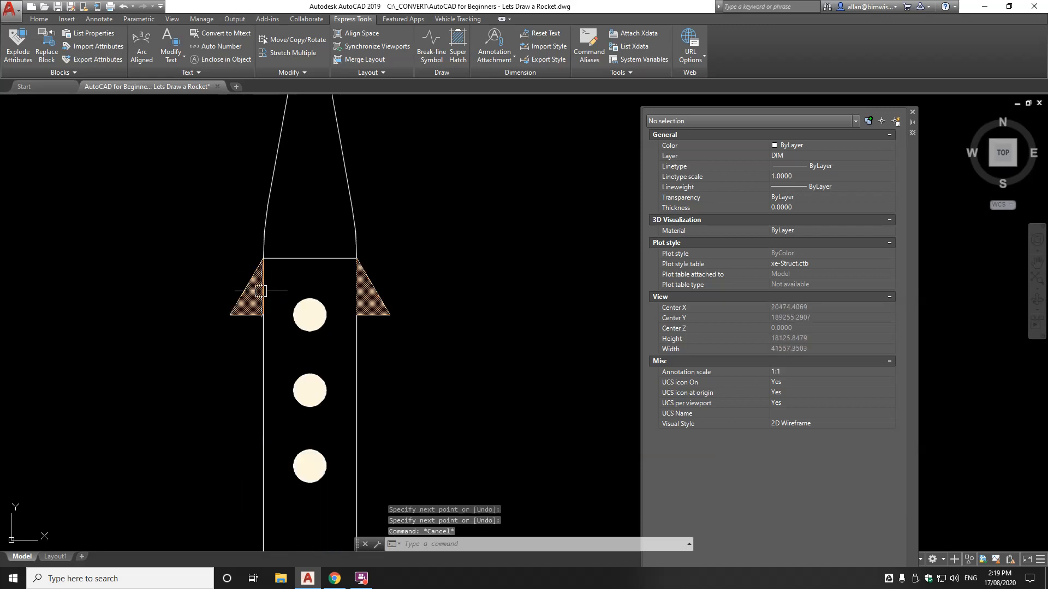
# Move the left and right fins down by 1500
pyautogui.write('m')
pyautogui.press('Return')
pyautogui.click(246, 334)
pyautogui.click(198, 276)
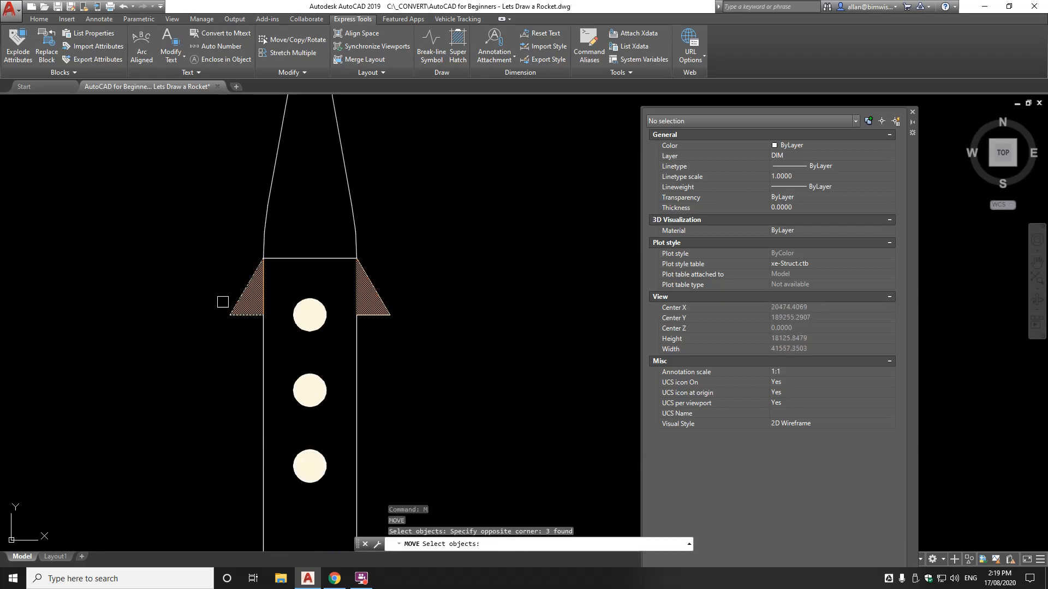
pyautogui.click(431, 279)
pyautogui.click(354, 327)
pyautogui.scroll(-6, 381, 324)
pyautogui.scroll(6, 387, 302)
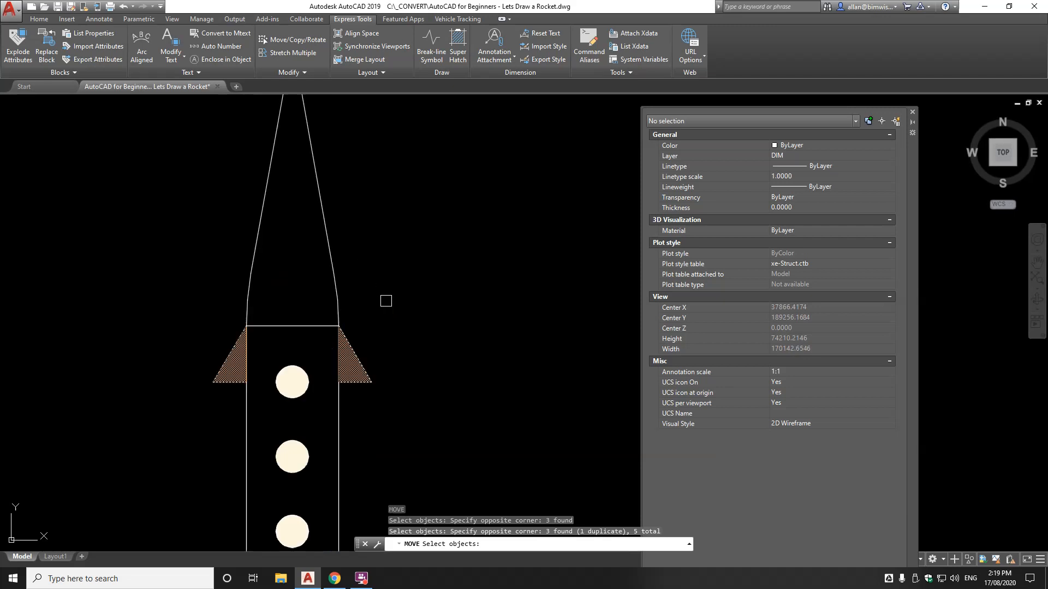
pyautogui.press('Return')
pyautogui.click(421, 271)
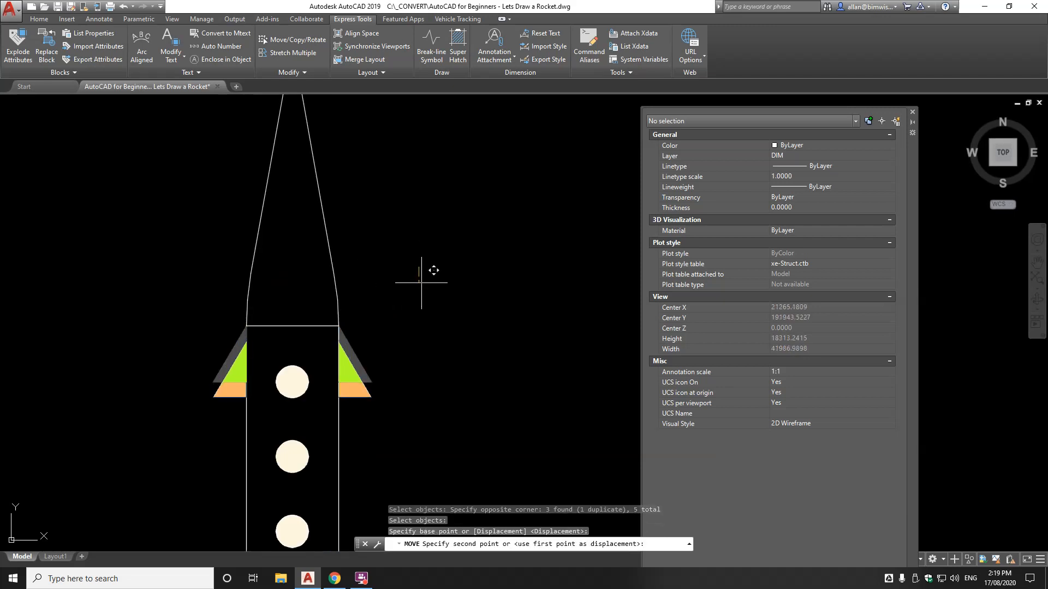
pyautogui.write('1500')
pyautogui.press('Return')
pyautogui.scroll(-4, 421, 283)
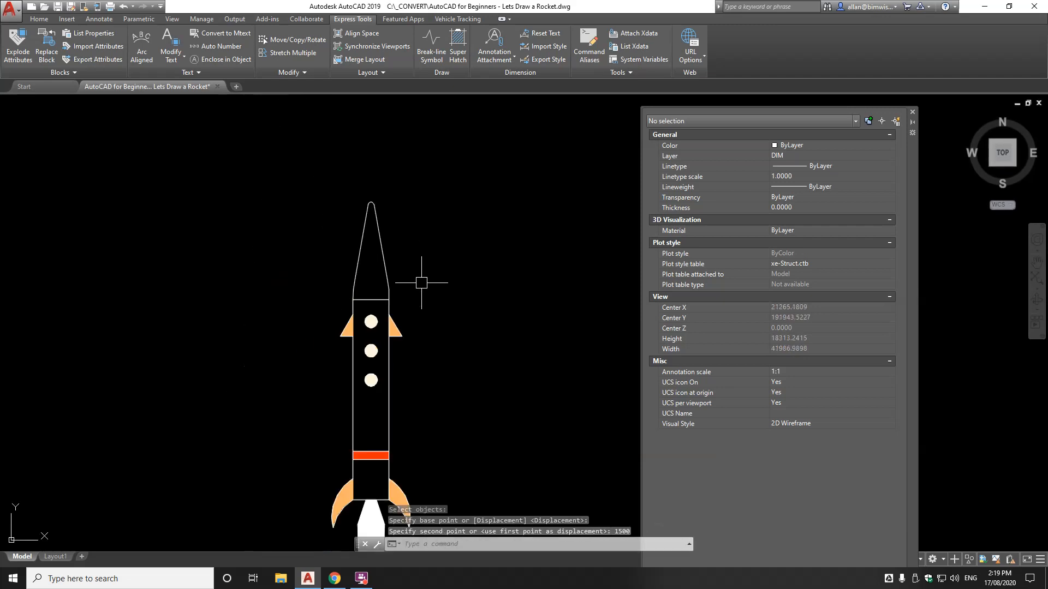
# Hatch the nose cone with a solid fill
pyautogui.write('h')
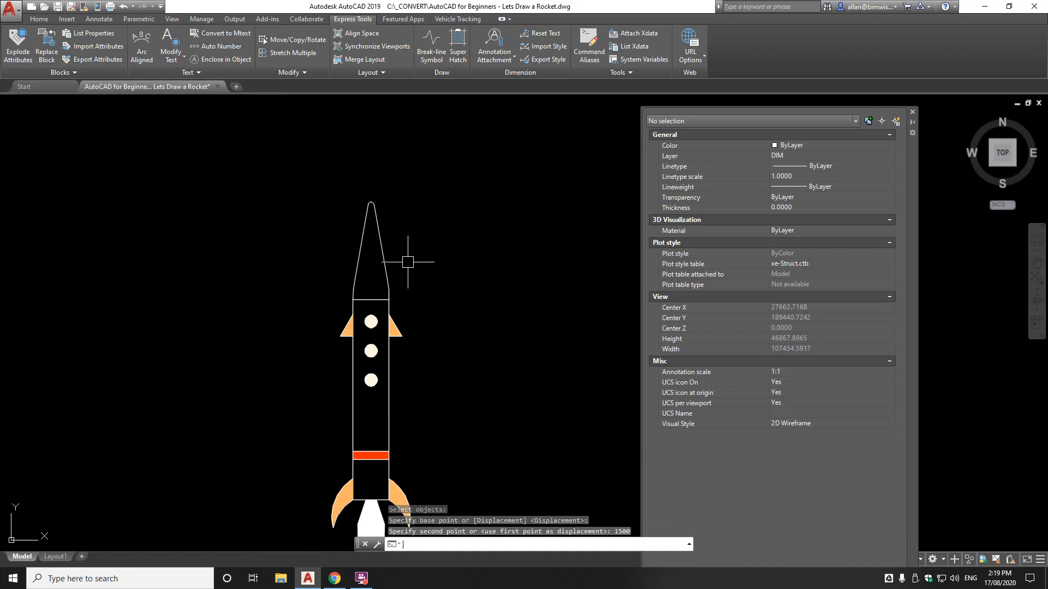
pyautogui.press('Return')
pyautogui.click(374, 275)
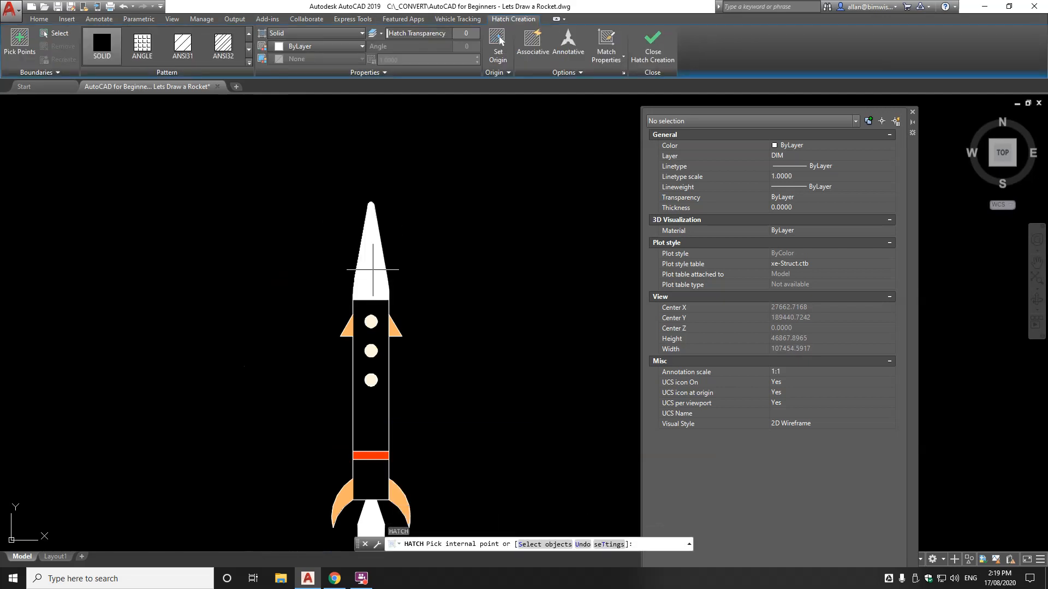
pyautogui.click(653, 44)
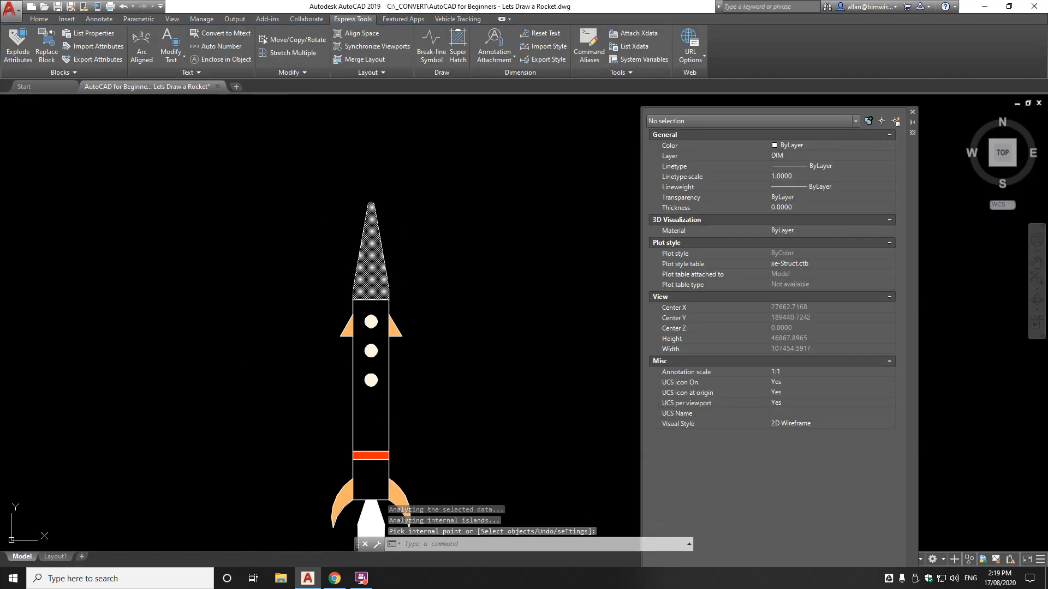
pyautogui.scroll(4, 385, 303)
pyautogui.scroll(-6, 373, 252)
# Recolour the nose-cone fill pale pink, true colour 253,163,155
pyautogui.click(368, 244)
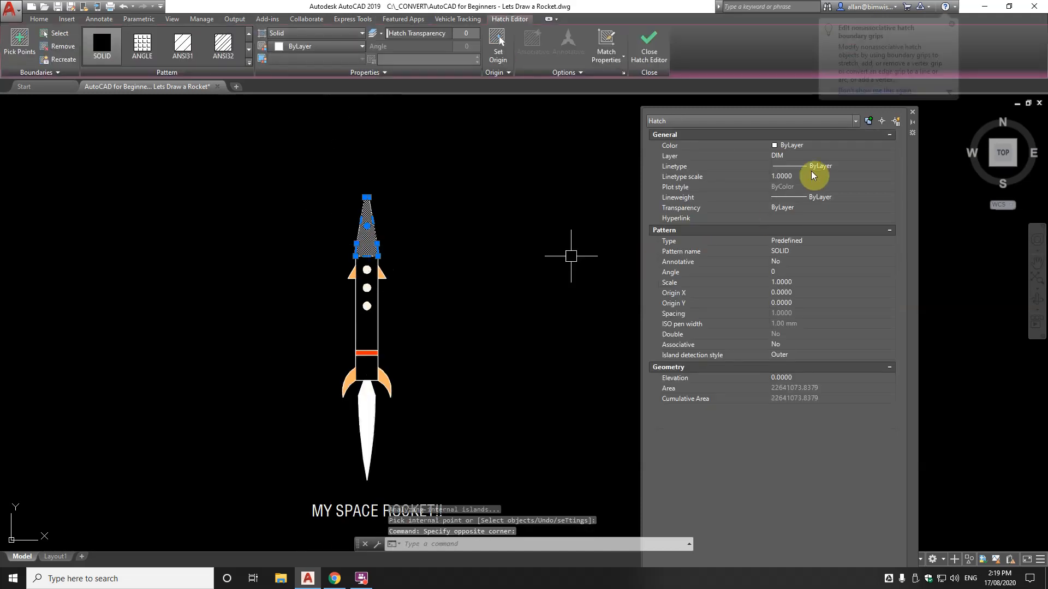
pyautogui.click(800, 143)
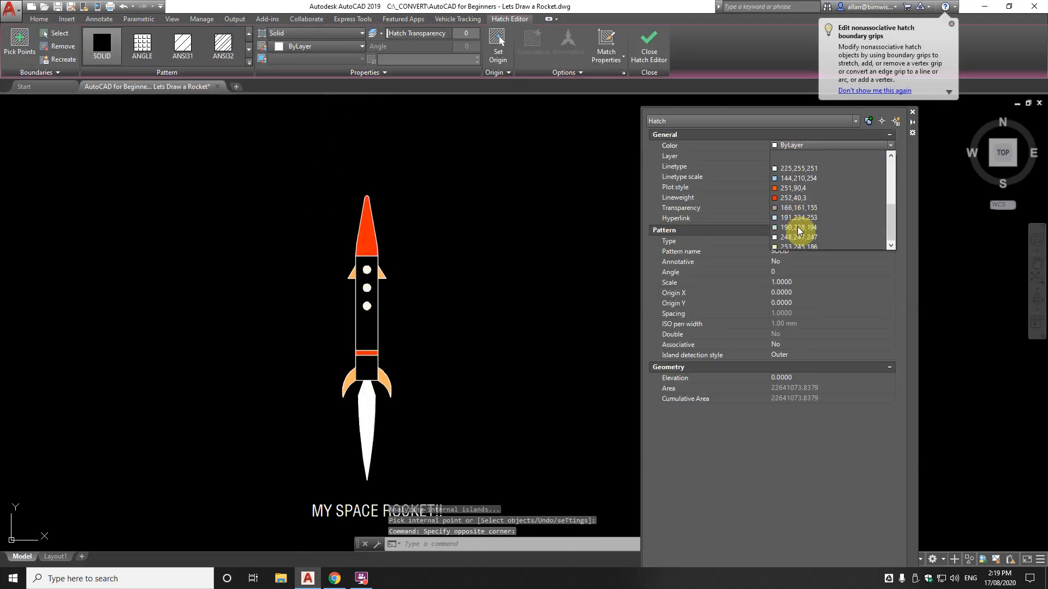
pyautogui.click(798, 243)
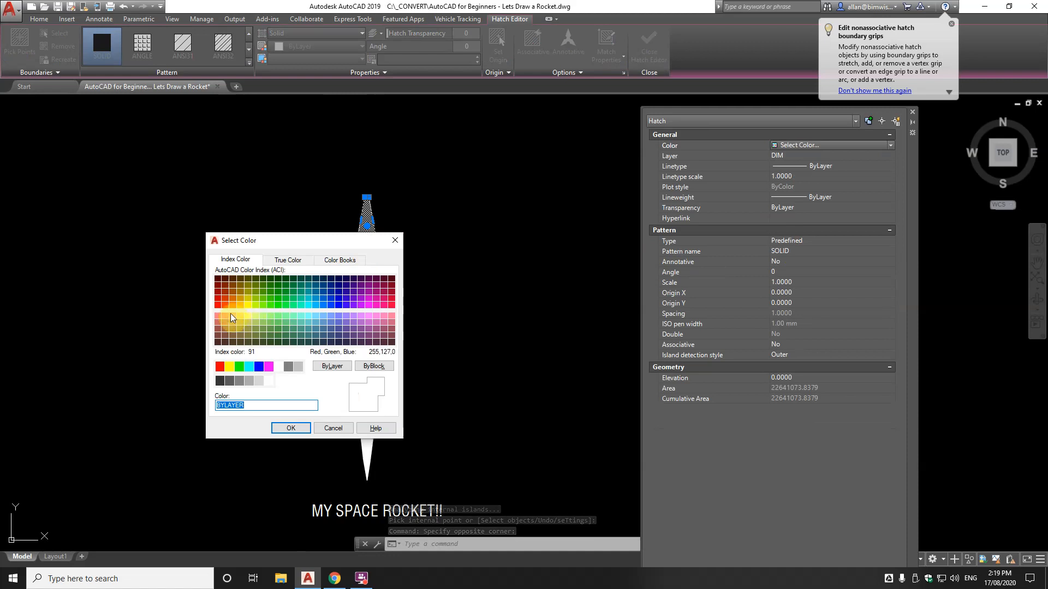
pyautogui.click(227, 303)
pyautogui.click(287, 260)
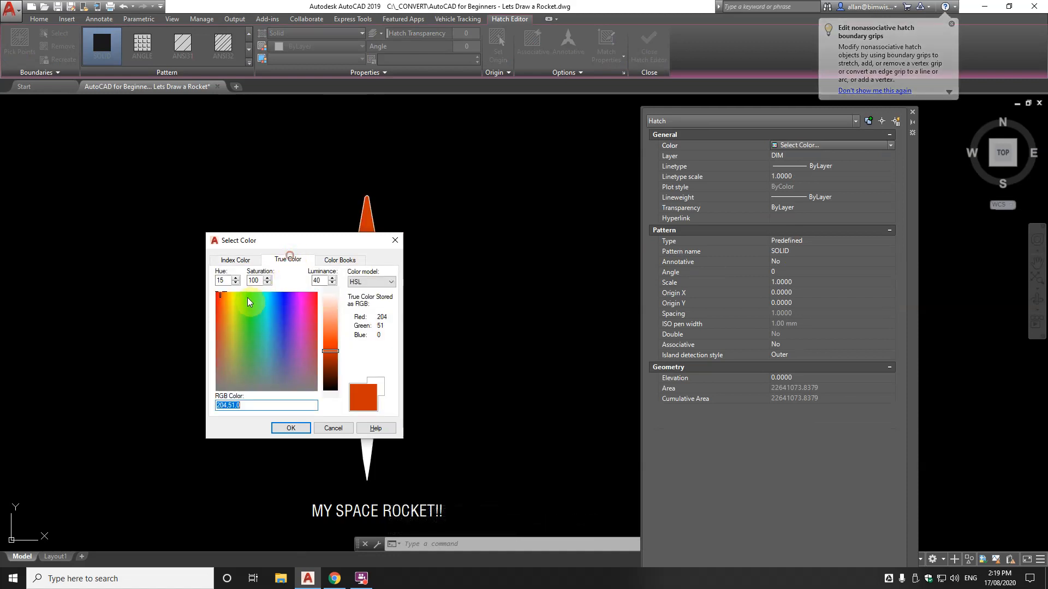
pyautogui.click(223, 297)
pyautogui.moveTo(330, 351); pyautogui.dragTo(329, 314)
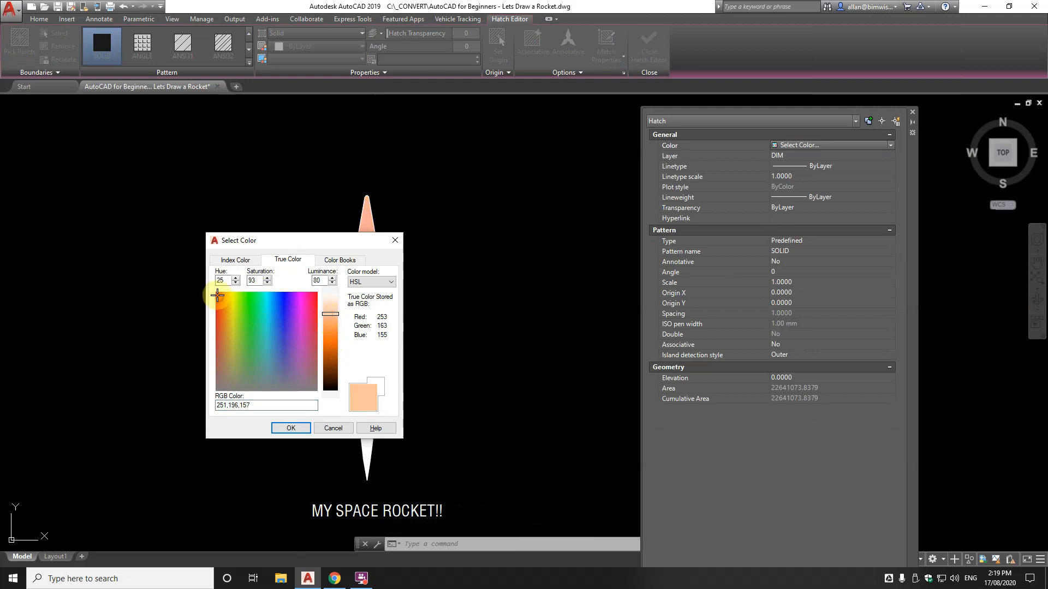
pyautogui.click(216, 294)
pyautogui.click(289, 428)
pyautogui.press('Escape')
pyautogui.press('Escape')
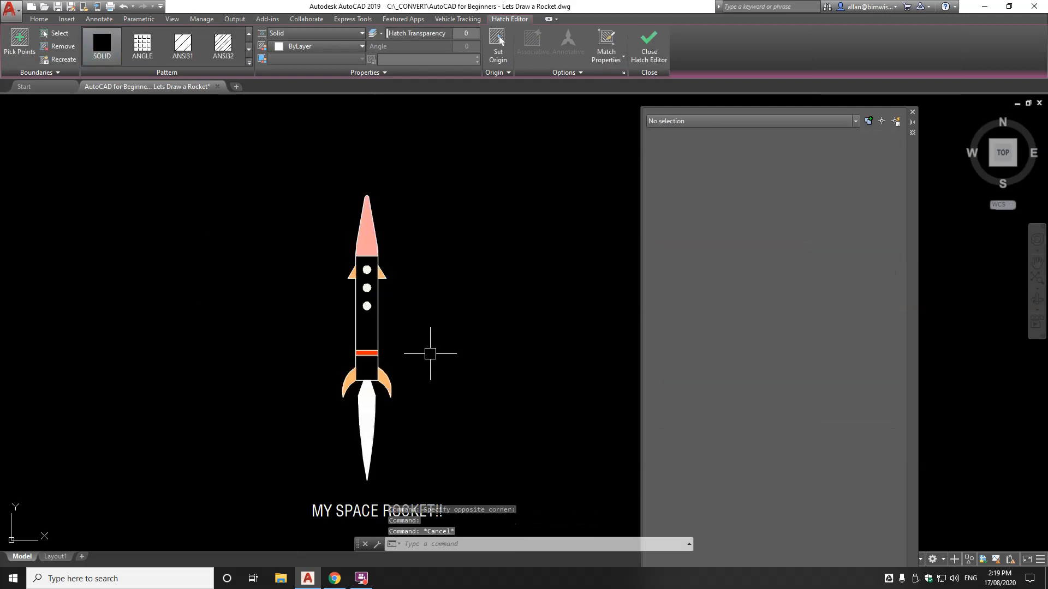
pyautogui.scroll(2, 389, 237)
# Copy the nose cone's pink fill to the body band with MATCHPROP
pyautogui.write('ma')
pyautogui.press('Return')
pyautogui.click(356, 237)
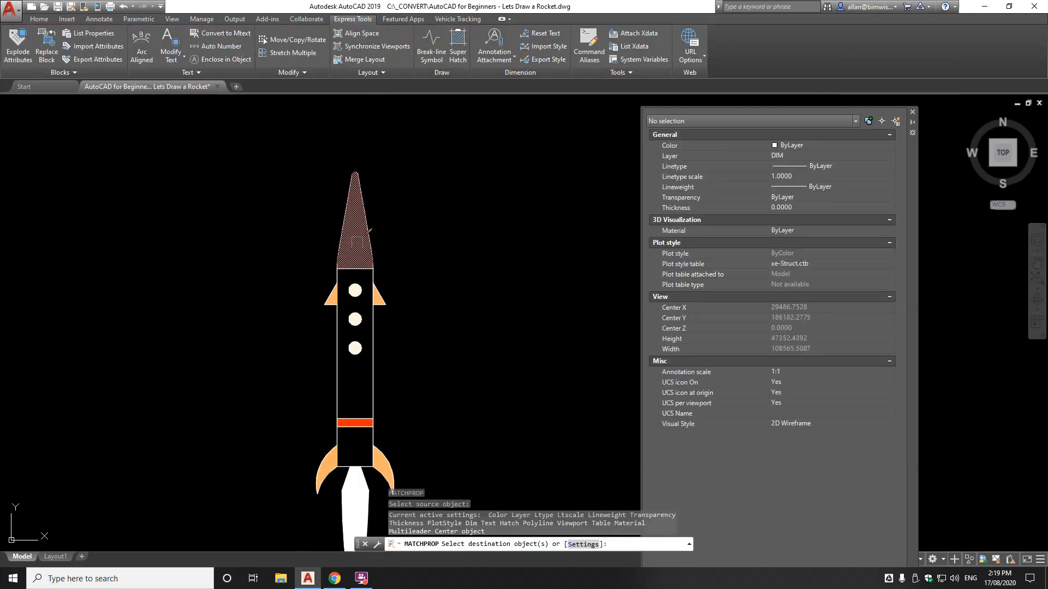
pyautogui.scroll(7, 353, 424)
pyautogui.click(365, 401)
pyautogui.scroll(-6, 364, 401)
pyautogui.press('Return')
pyautogui.scroll(4, 399, 415)
pyautogui.scroll(-6, 375, 327)
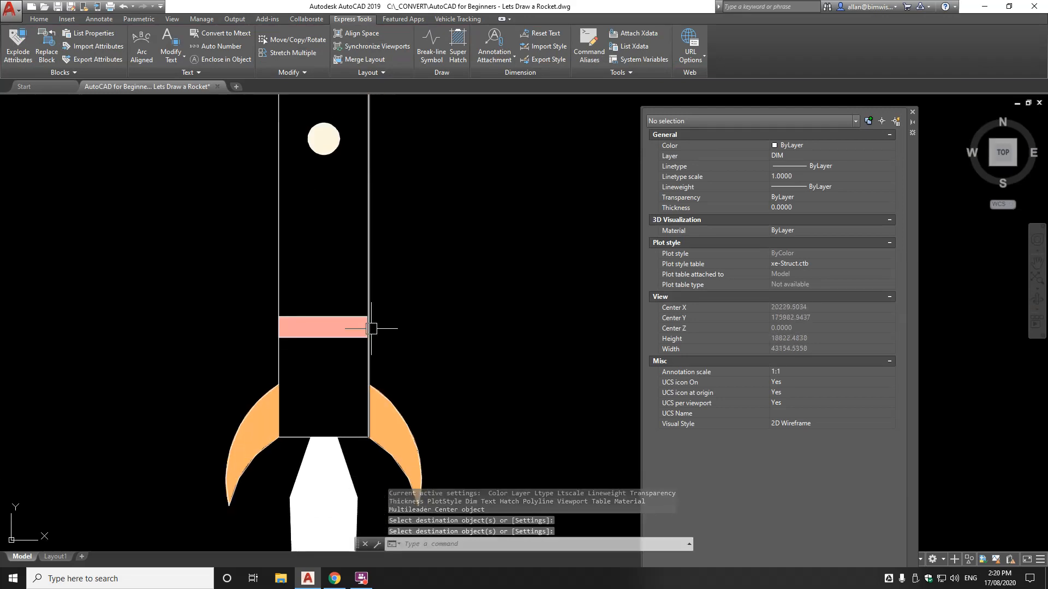
pyautogui.scroll(6, 366, 374)
pyautogui.scroll(-4, 327, 378)
pyautogui.scroll(4, 338, 311)
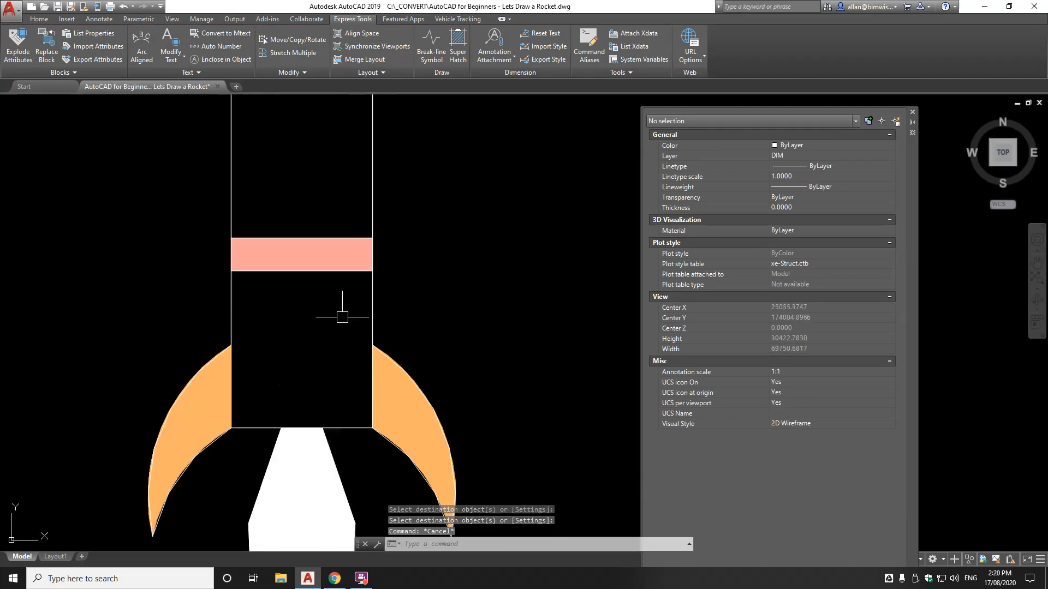
# Match the nozzle's fill to the pink body band
pyautogui.press('Return')
pyautogui.click(311, 252)
pyautogui.click(303, 463)
pyautogui.press('Return')
pyautogui.scroll(-5, 306, 463)
pyautogui.scroll(4, 327, 425)
pyautogui.click(369, 481)
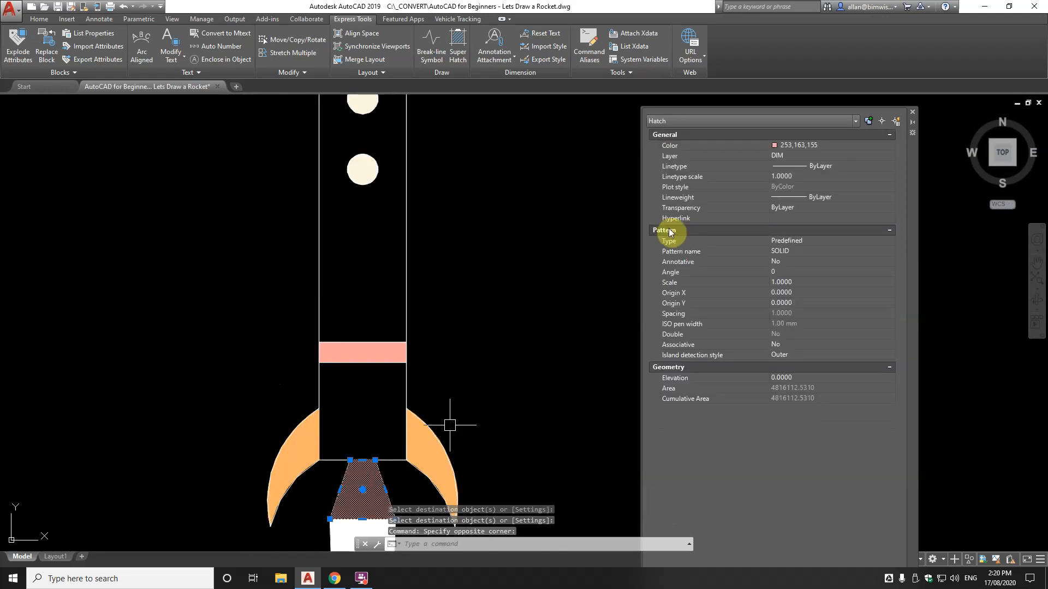
# Recolour the nozzle hatch from pink to grey 140,140,140, starting from index colour 8
pyautogui.click(797, 145)
pyautogui.click(798, 144)
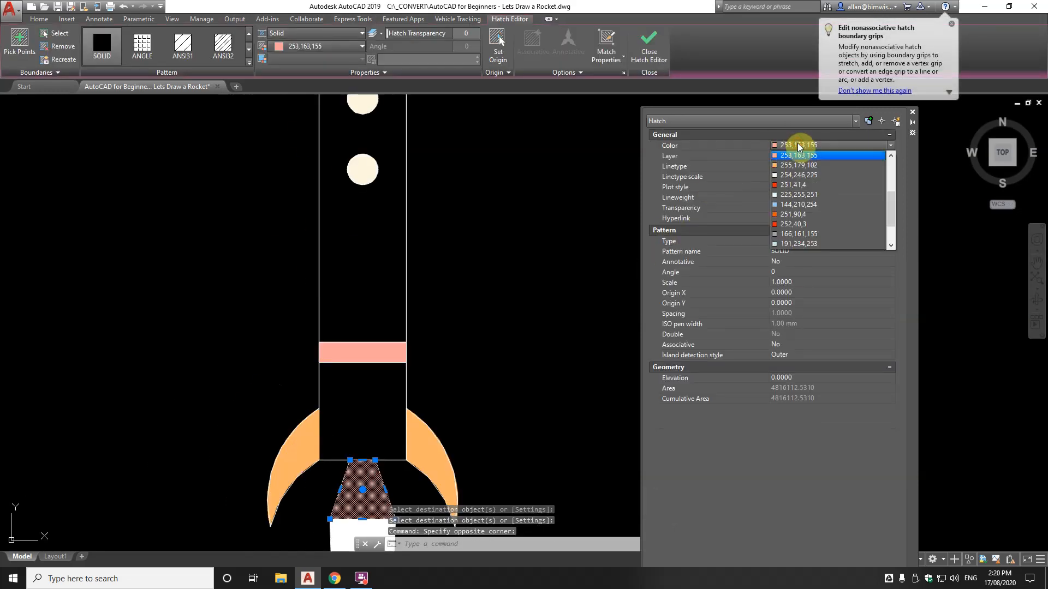
pyautogui.click(785, 245)
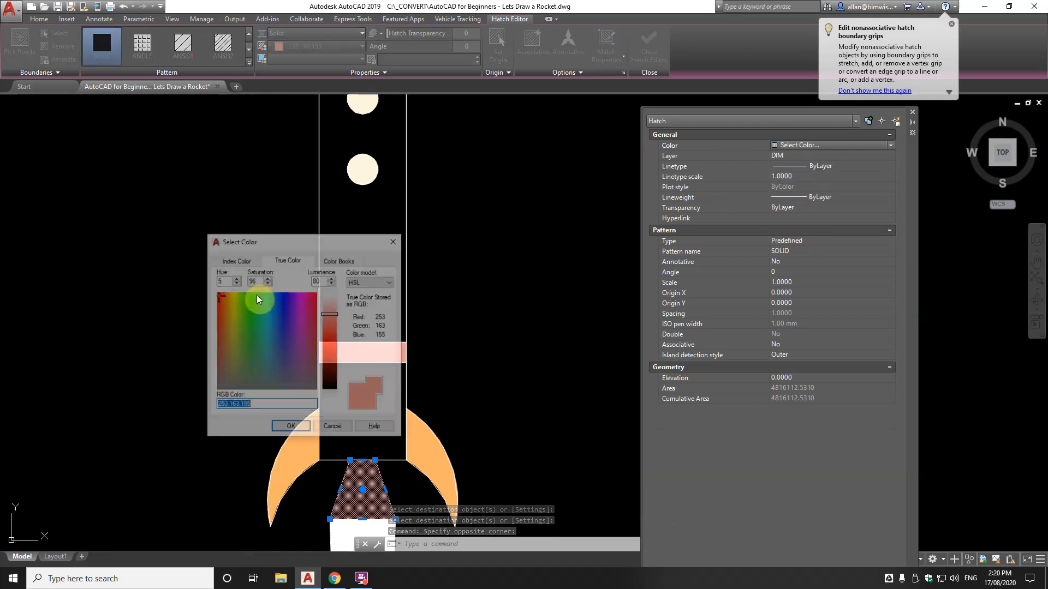
pyautogui.click(236, 259)
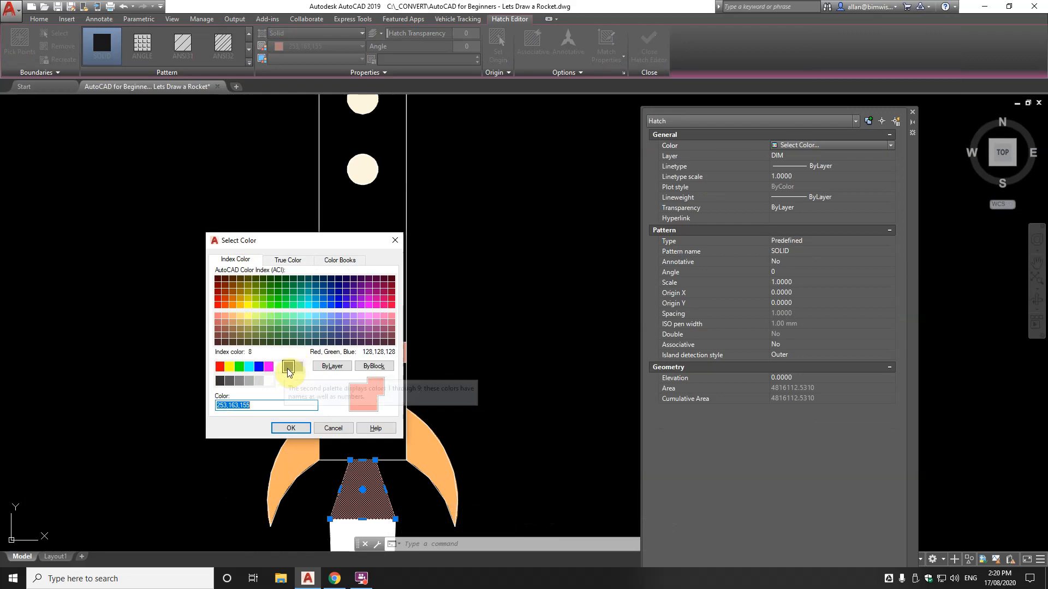
pyautogui.click(288, 367)
pyautogui.click(287, 261)
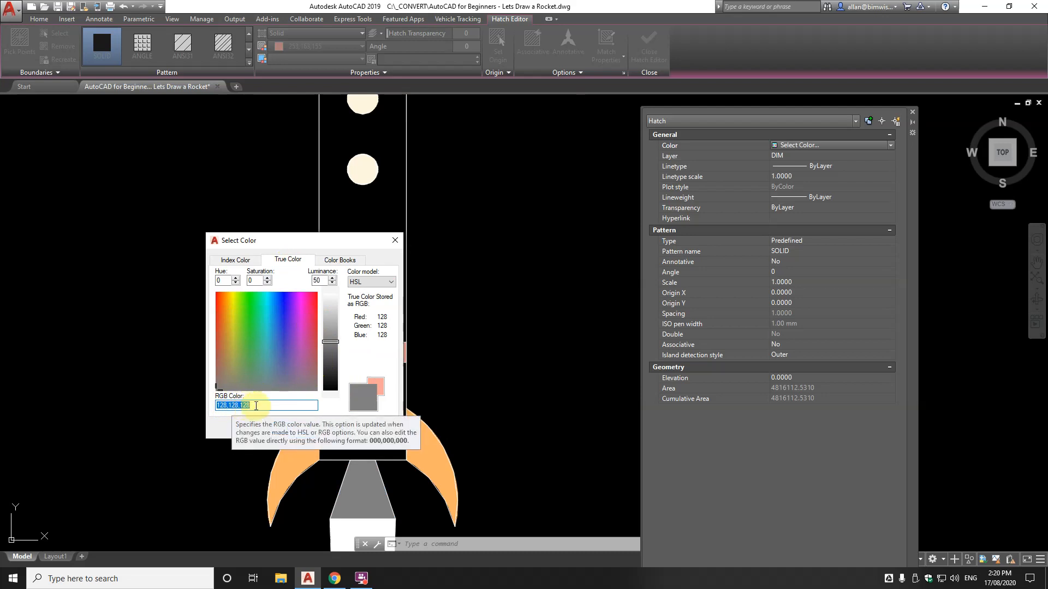
pyautogui.write('12')
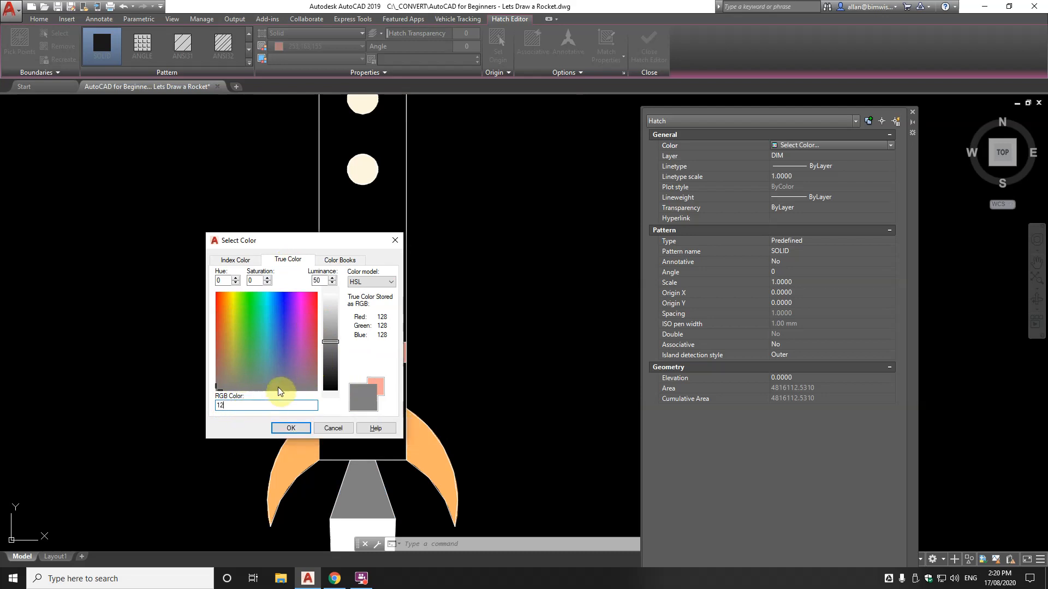
pyautogui.click(330, 337)
pyautogui.click(327, 360)
pyautogui.click(332, 340)
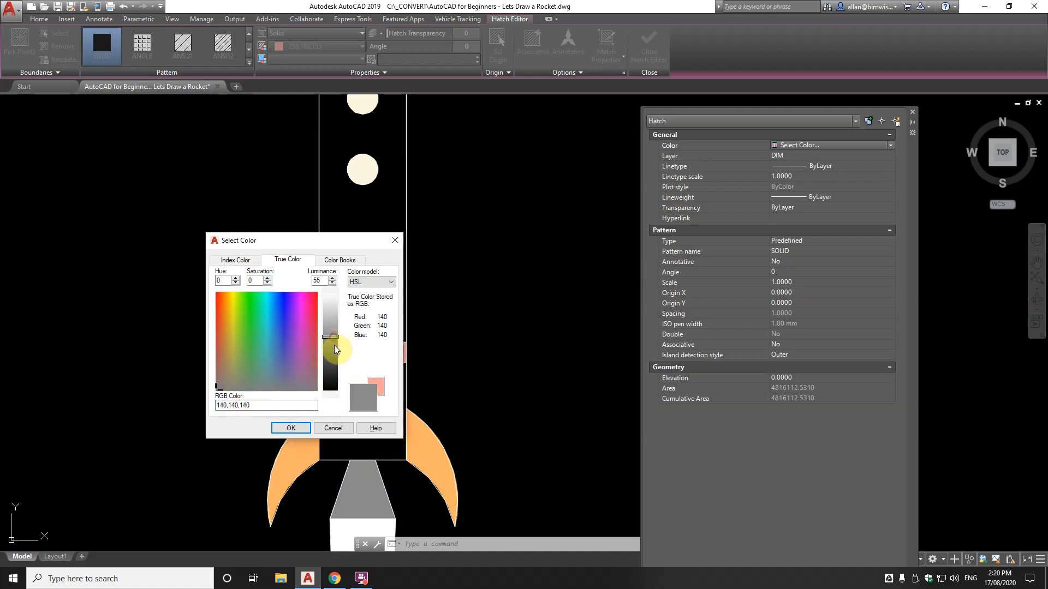
pyautogui.click(300, 431)
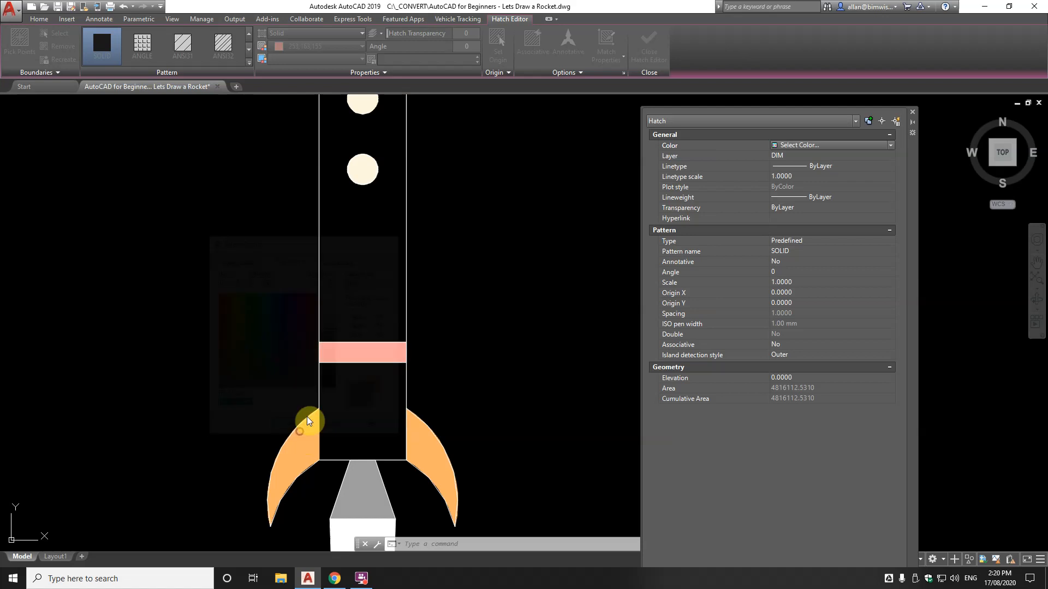
pyautogui.scroll(-6, 327, 320)
pyautogui.press('Escape')
pyautogui.press('Escape')
pyautogui.scroll(3, 349, 365)
pyautogui.scroll(-3, 339, 383)
pyautogui.scroll(4, 335, 398)
pyautogui.scroll(-2, 326, 390)
pyautogui.scroll(4, 326, 390)
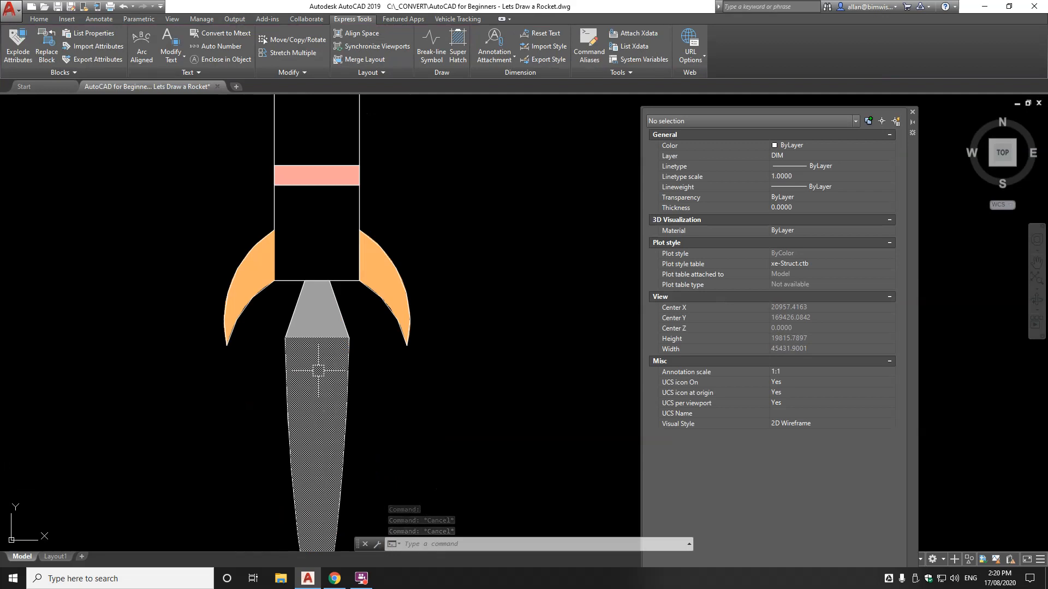
# Change the exhaust flame hatch to a GR_INVCUR gradient, yellow fading to blue
pyautogui.click(316, 375)
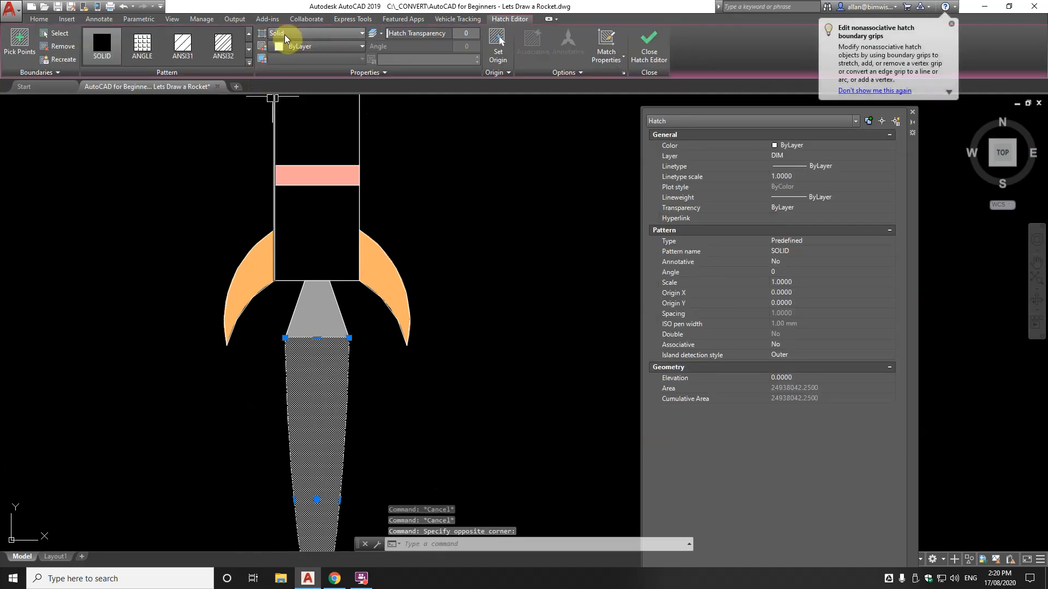
pyautogui.click(290, 33)
pyautogui.click(287, 56)
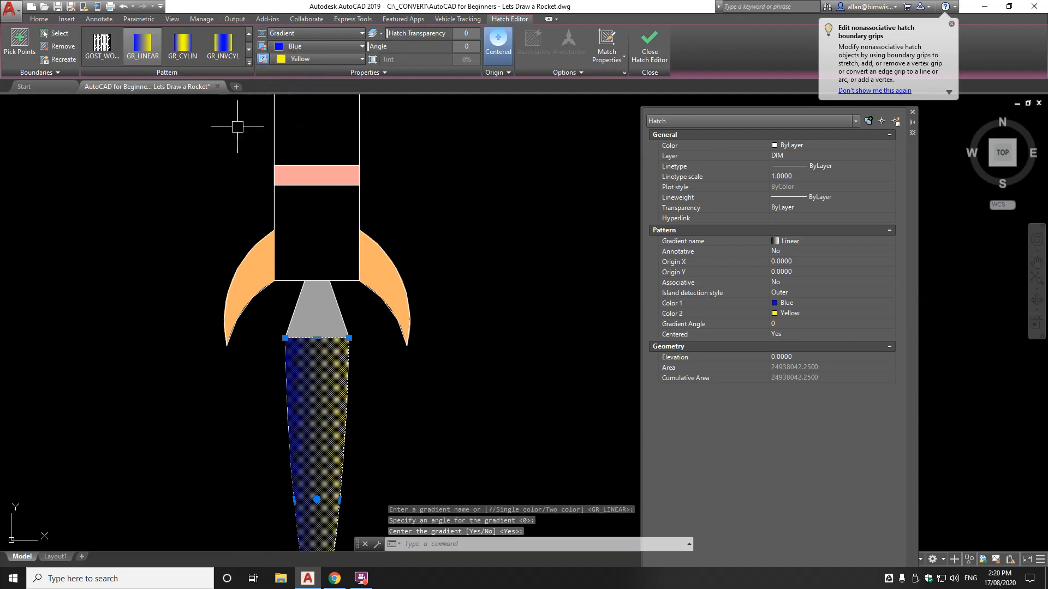
pyautogui.click(248, 64)
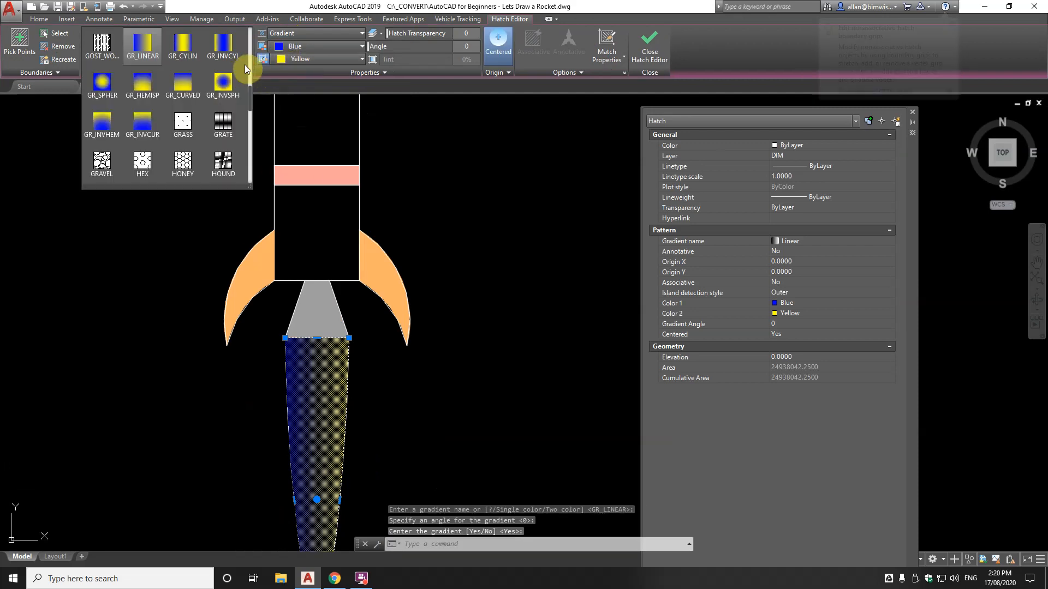
pyautogui.click(103, 126)
pyautogui.click(143, 129)
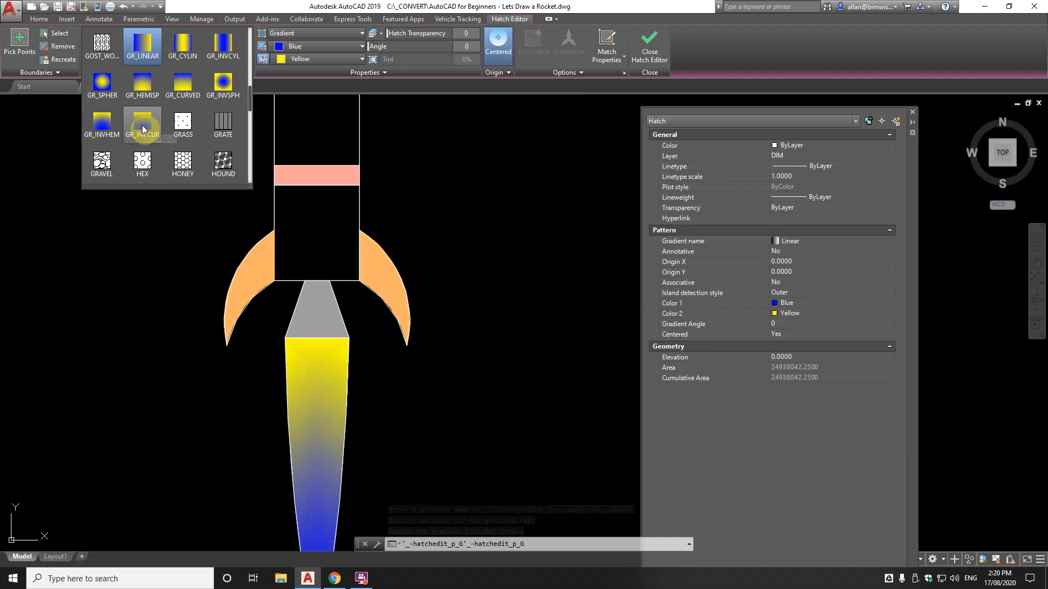
pyautogui.click(104, 121)
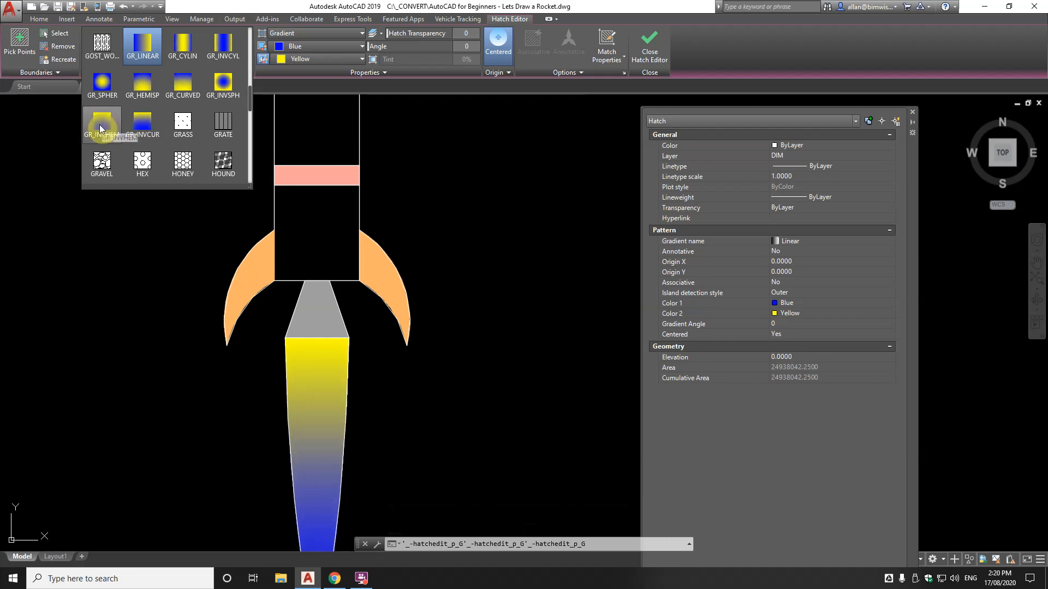
pyautogui.click(141, 126)
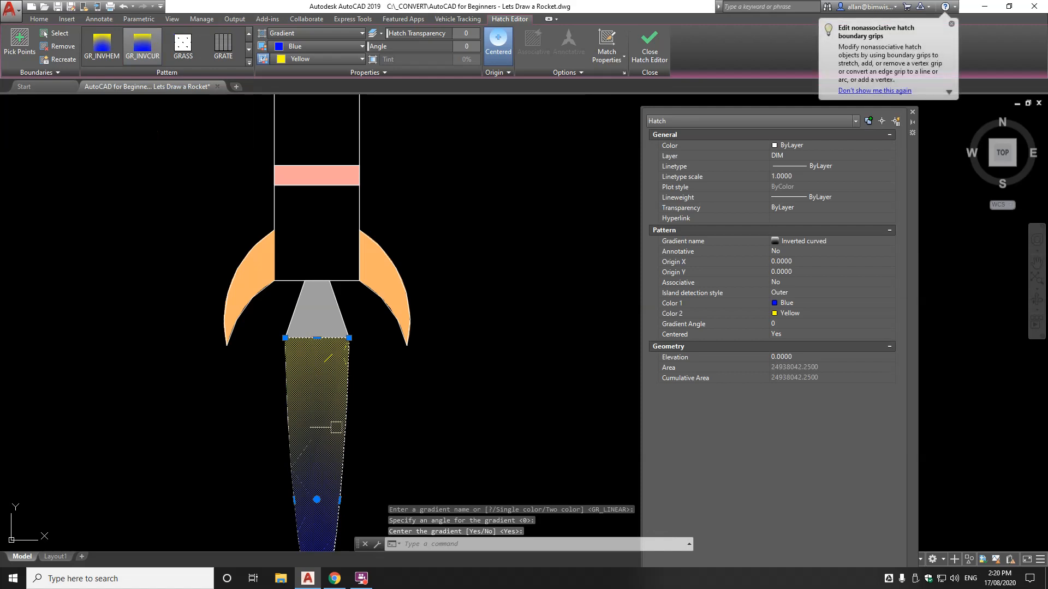
pyautogui.scroll(-3, 386, 427)
pyautogui.scroll(3, 386, 428)
pyautogui.press('Escape')
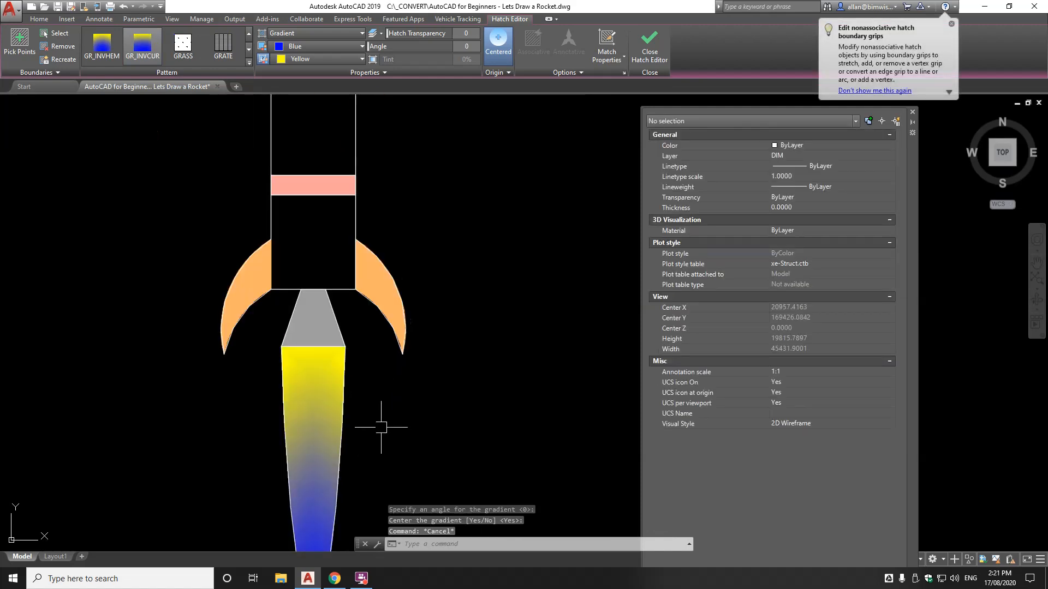
pyautogui.press('Escape')
pyautogui.scroll(-3, 344, 351)
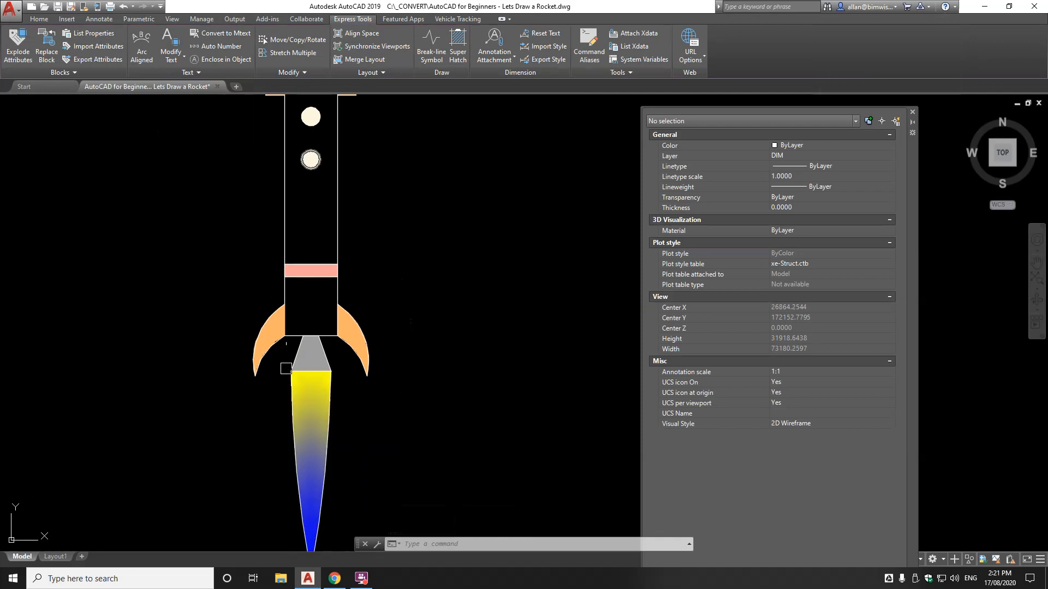
# Set the exhaust gradient's second colour to red-orange 247,54,29
pyautogui.click(311, 376)
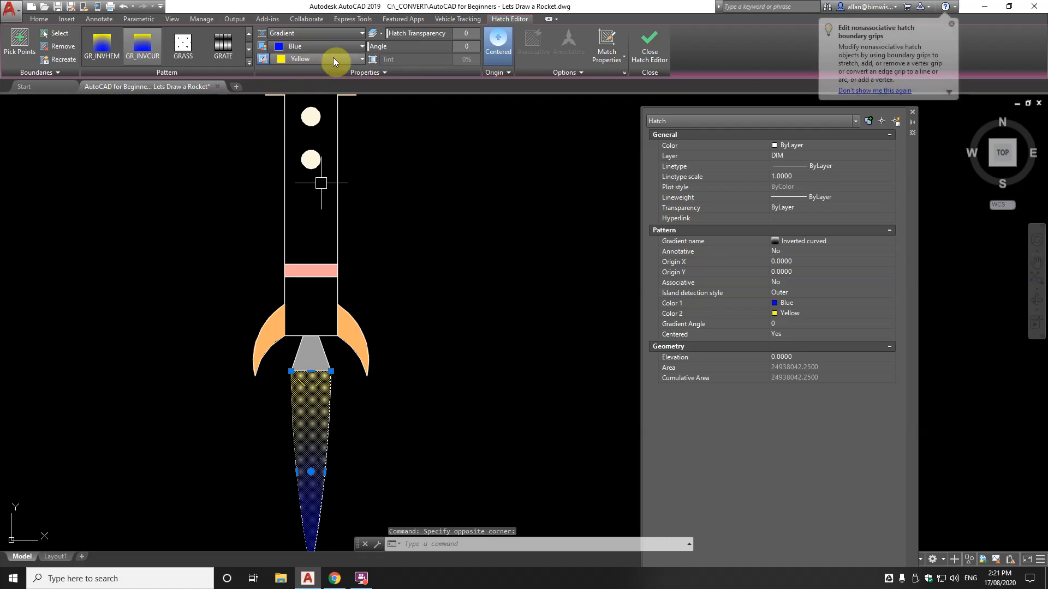
pyautogui.click(332, 58)
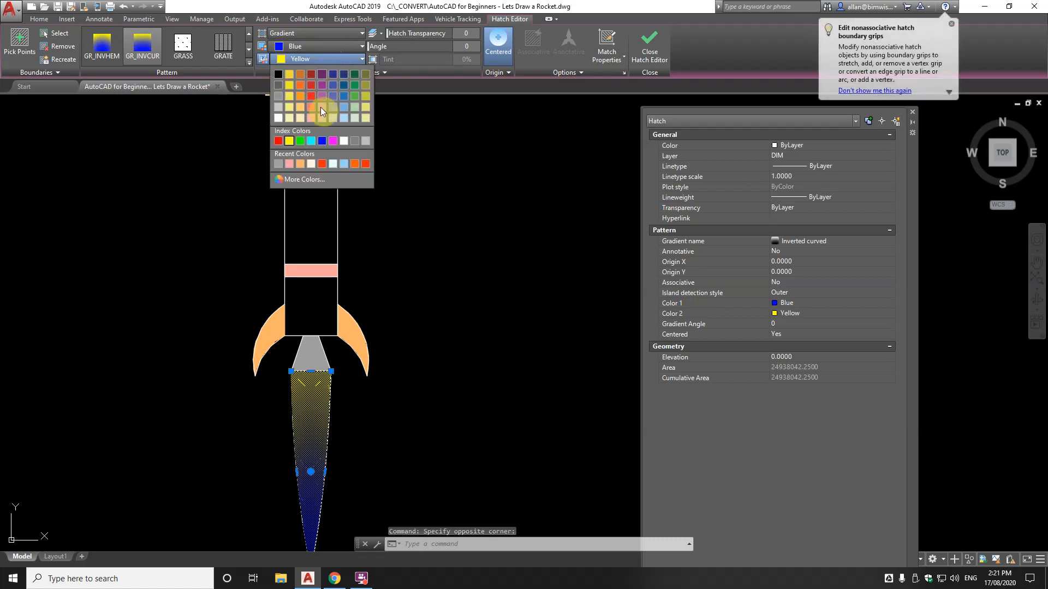
pyautogui.click(299, 179)
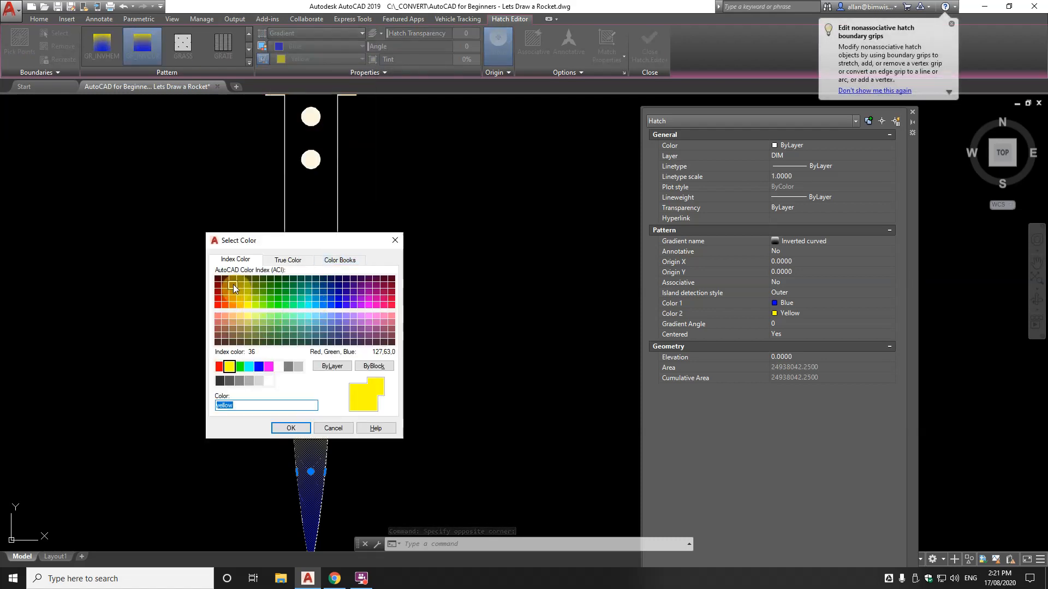
pyautogui.click(224, 287)
pyautogui.click(284, 260)
pyautogui.moveTo(220, 297); pyautogui.dragTo(225, 293)
pyautogui.moveTo(335, 344); pyautogui.dragTo(334, 327)
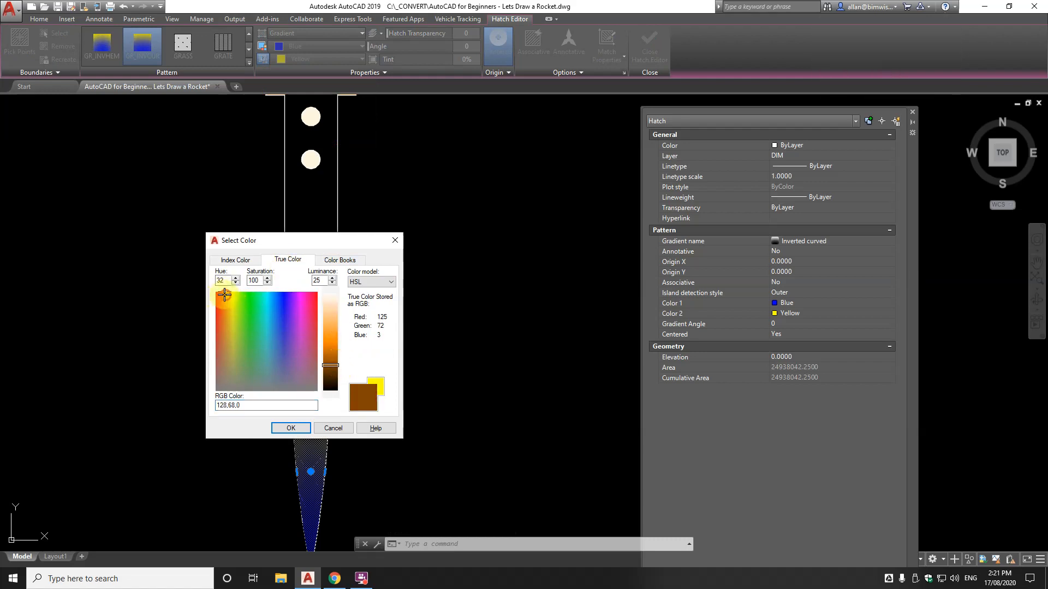
pyautogui.moveTo(226, 295); pyautogui.dragTo(218, 296)
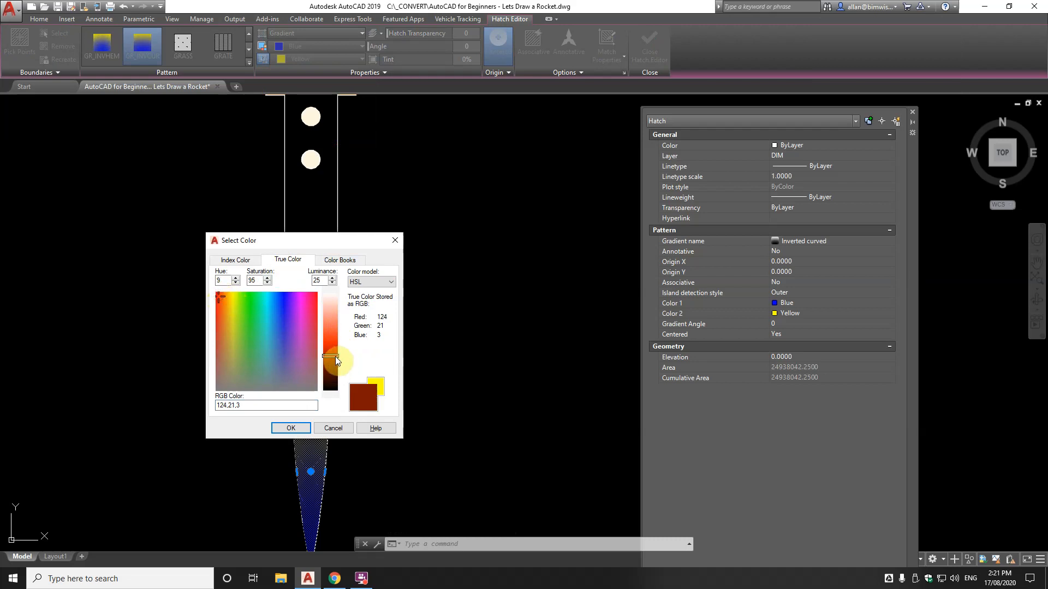
pyautogui.moveTo(335, 339); pyautogui.dragTo(335, 338)
pyautogui.click(224, 294)
pyautogui.click(218, 299)
pyautogui.click(331, 337)
pyautogui.click(295, 427)
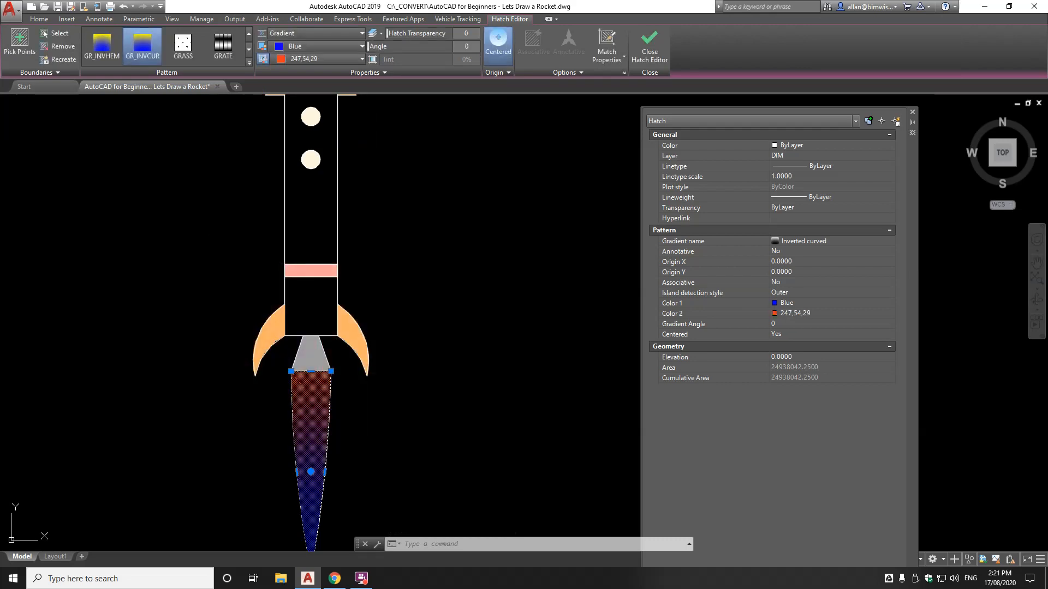
# Set the exhaust gradient's first colour to pale yellow 239,222,154
pyautogui.click(327, 46)
pyautogui.click(308, 167)
pyautogui.click(285, 261)
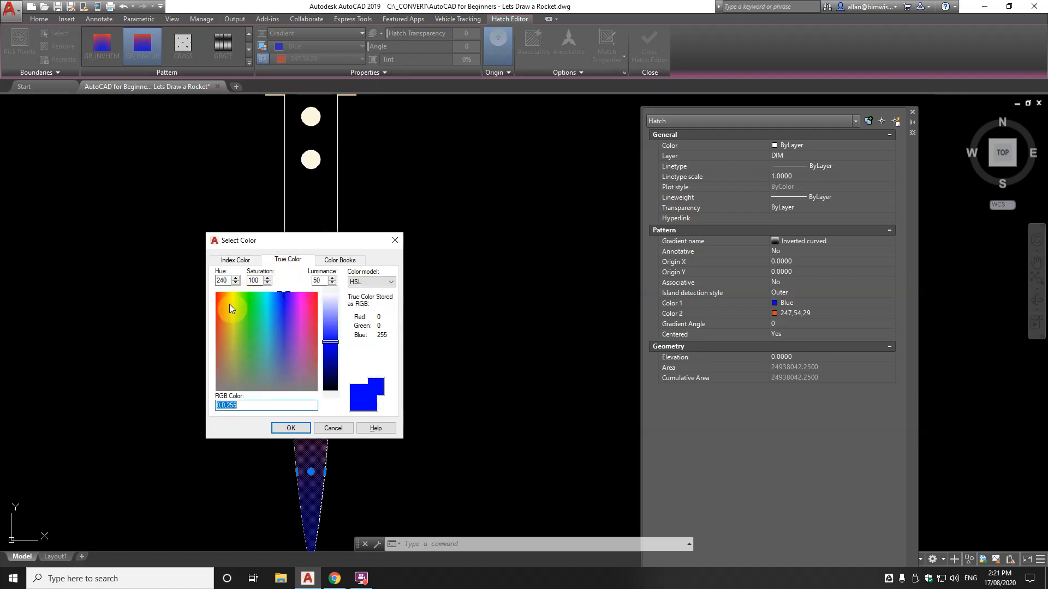
pyautogui.click(228, 318)
pyautogui.moveTo(331, 341); pyautogui.dragTo(333, 318)
pyautogui.click(280, 428)
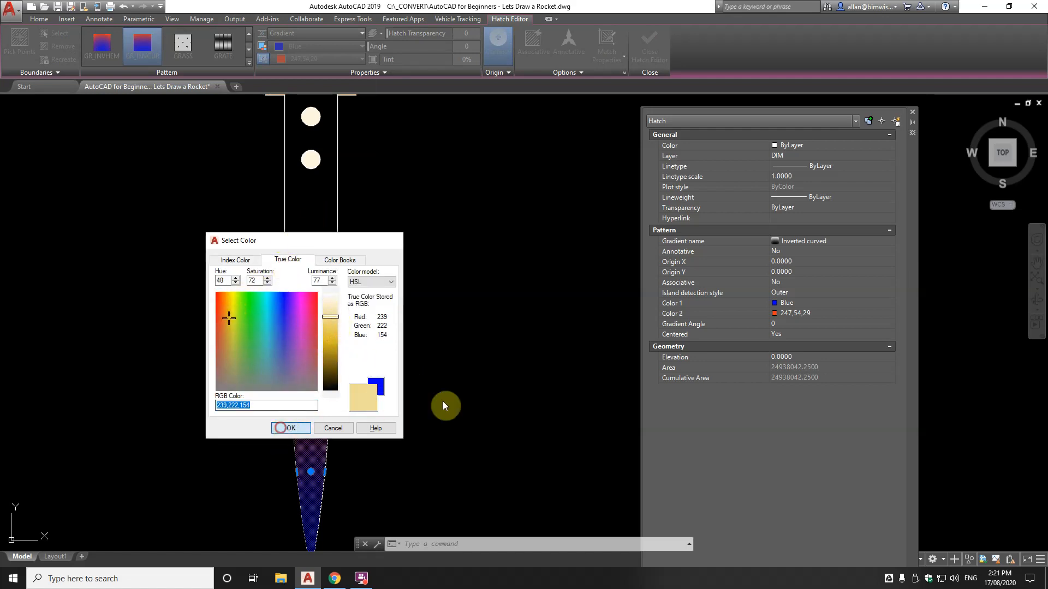
pyautogui.press('Escape')
pyautogui.scroll(-4, 444, 297)
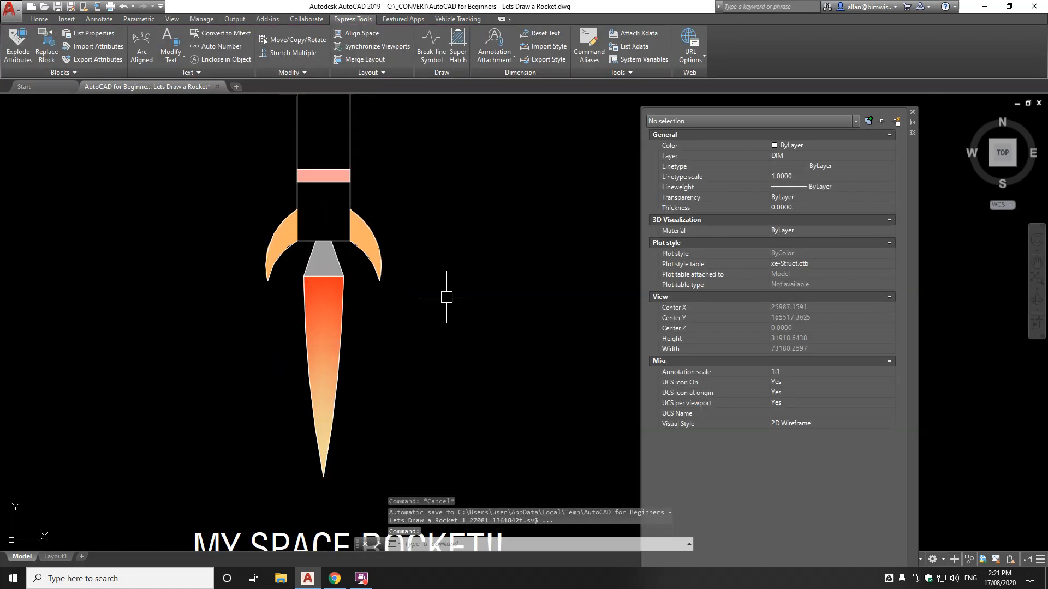
# Copy the orange fin hatch's properties onto the nose cone hatch with MATCHPROP
pyautogui.moveTo(453, 312); pyautogui.dragTo(447, 381, button='middle')
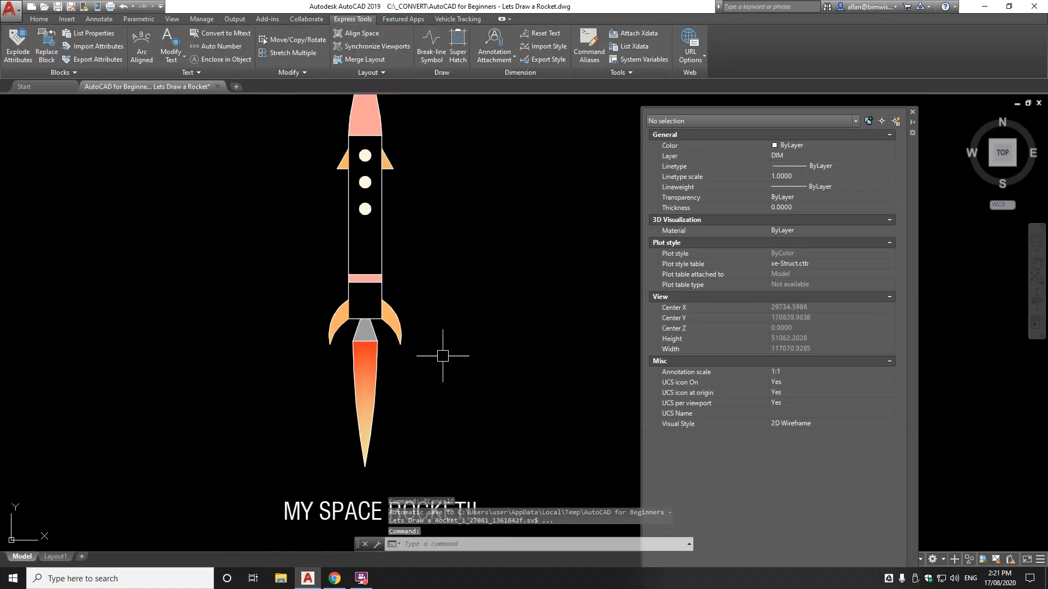
pyautogui.scroll(-3, 441, 360)
pyautogui.scroll(5, 412, 254)
pyautogui.scroll(-4, 409, 245)
pyautogui.scroll(2, 423, 244)
pyautogui.scroll(4, 404, 236)
pyautogui.scroll(-2, 352, 146)
pyautogui.scroll(-2, 352, 148)
pyautogui.moveTo(351, 153); pyautogui.dragTo(341, 248, button='middle')
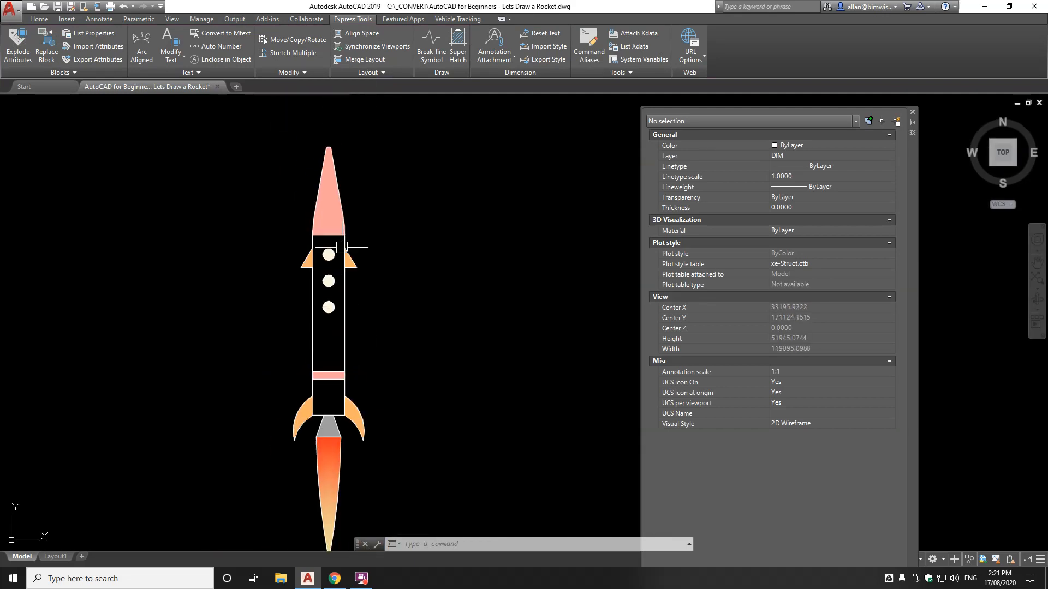
pyautogui.scroll(6, 344, 248)
pyautogui.write('ma')
pyautogui.press('Return')
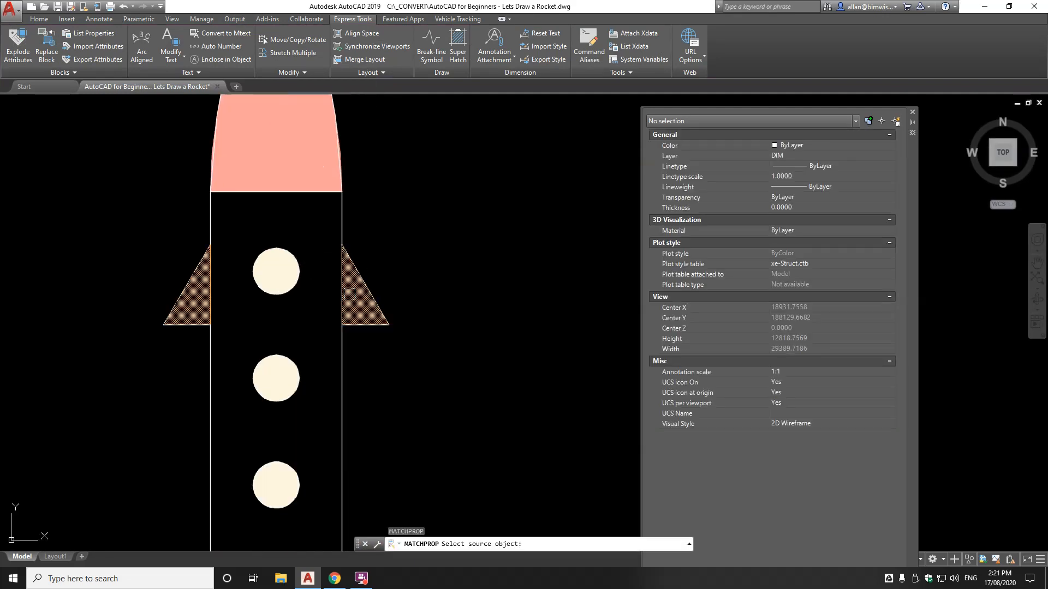
pyautogui.click(349, 293)
pyautogui.scroll(-6, 316, 214)
pyautogui.click(310, 191)
pyautogui.press('Return')
# Change the pink body band hatch's colour to red
pyautogui.scroll(4, 322, 328)
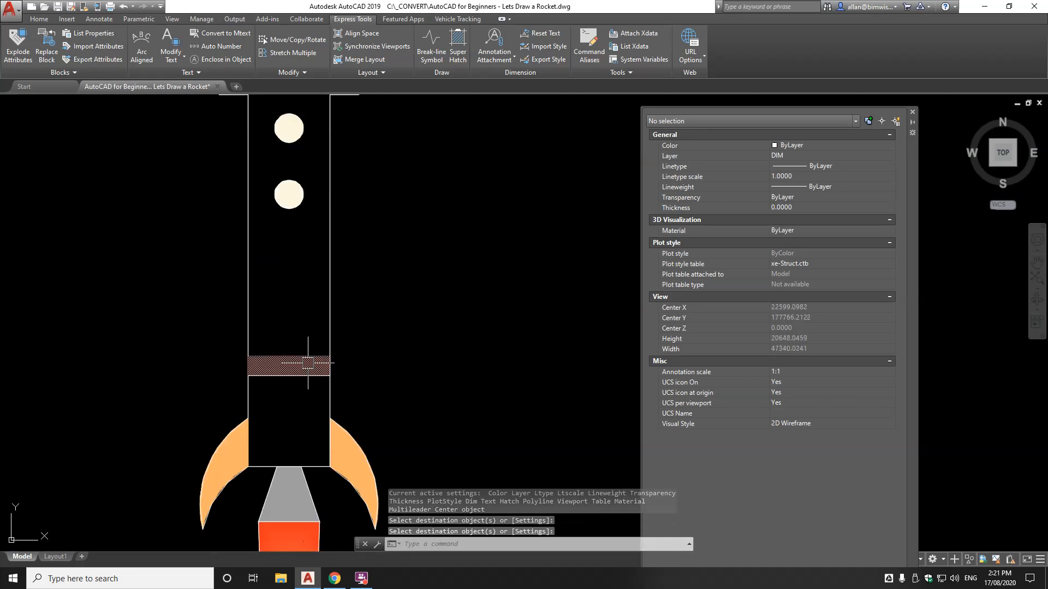
pyautogui.click(307, 363)
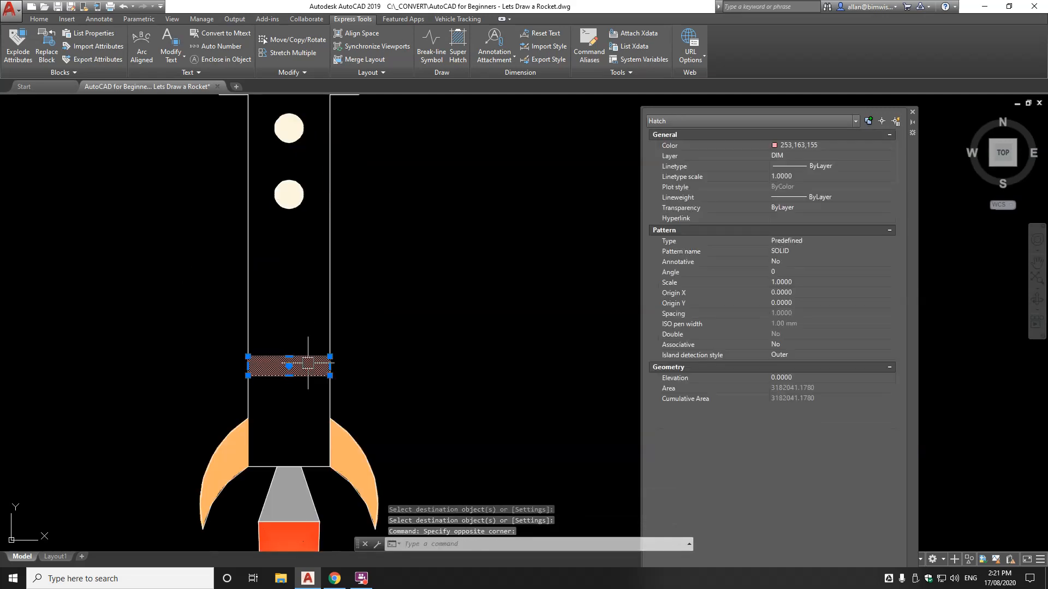
pyautogui.click(808, 145)
pyautogui.click(803, 191)
pyautogui.press('Escape')
pyautogui.scroll(-2, 310, 306)
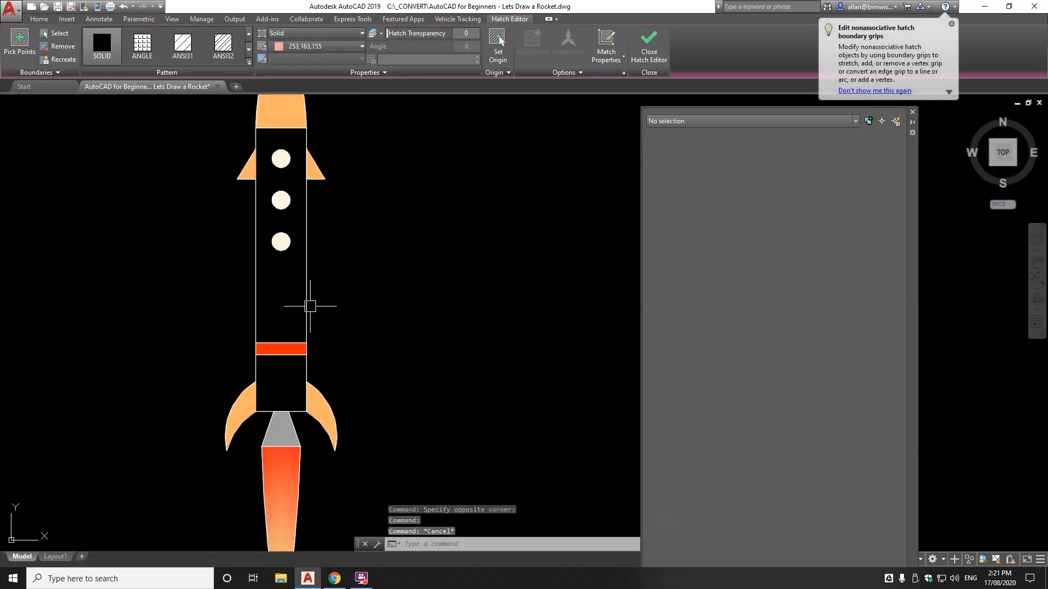
pyautogui.press('Escape')
# Select the MY SPACE ROCKET!! title for MOVE and set its base point
pyautogui.scroll(-1, 315, 296)
pyautogui.scroll(-3, 376, 296)
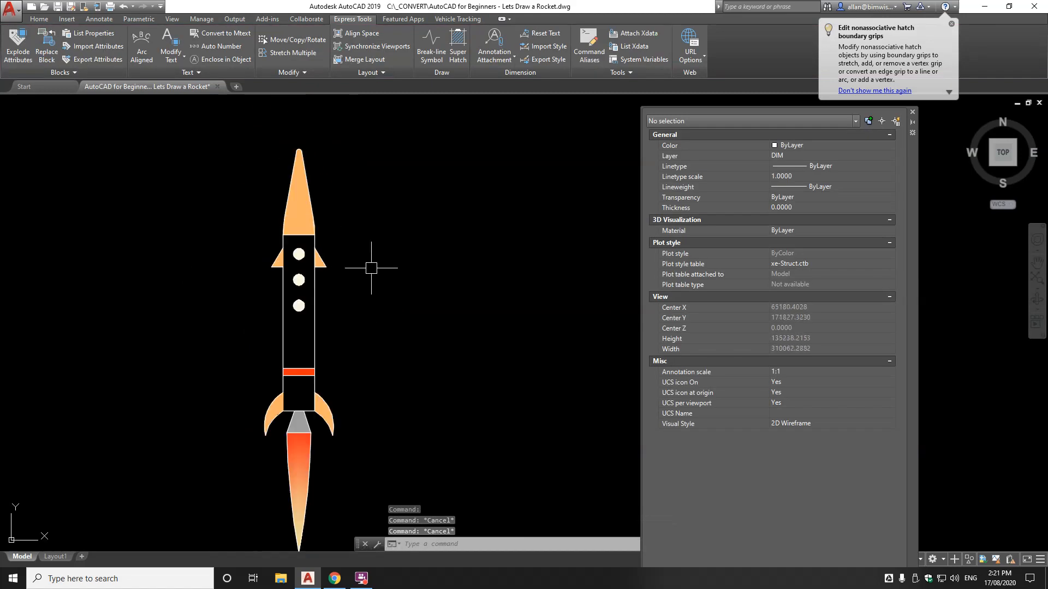
pyautogui.scroll(3, 367, 378)
pyautogui.write('m')
pyautogui.press('space')
pyautogui.click(345, 416)
pyautogui.press('space')
pyautogui.click(378, 377)
pyautogui.click(368, 376)
pyautogui.scroll(-3, 368, 376)
# Place the title below the rocket, clear the stray selection, and run PLOT
pyautogui.moveTo(374, 340)
pyautogui.mouseDown(button='middle')
pyautogui.moveTo(370, 398)
pyautogui.moveTo(428, 331)
pyautogui.mouseUp(button='middle')
pyautogui.scroll(4, 370, 398)
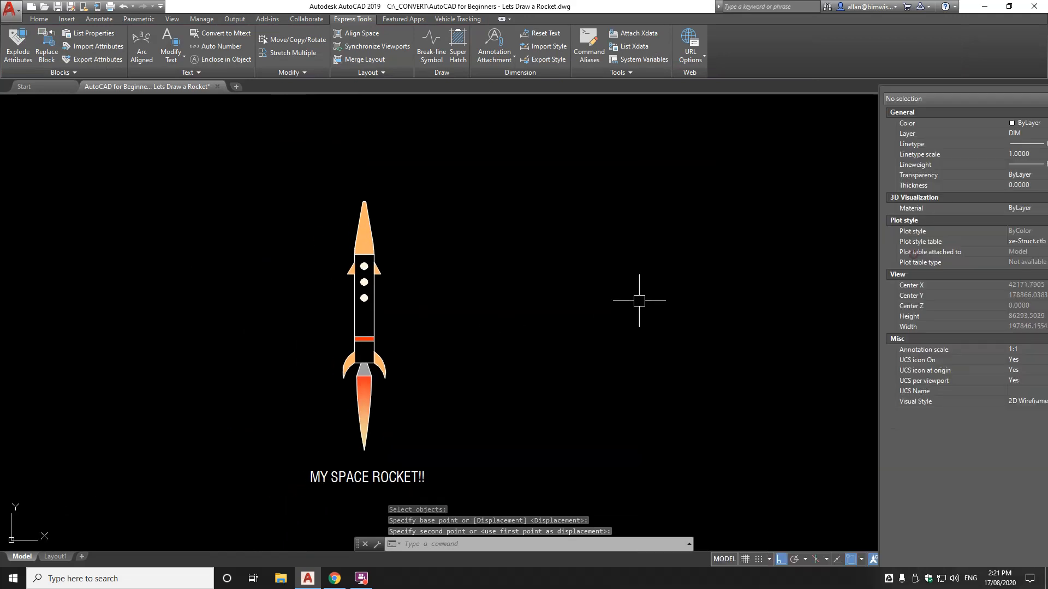
pyautogui.click(507, 278)
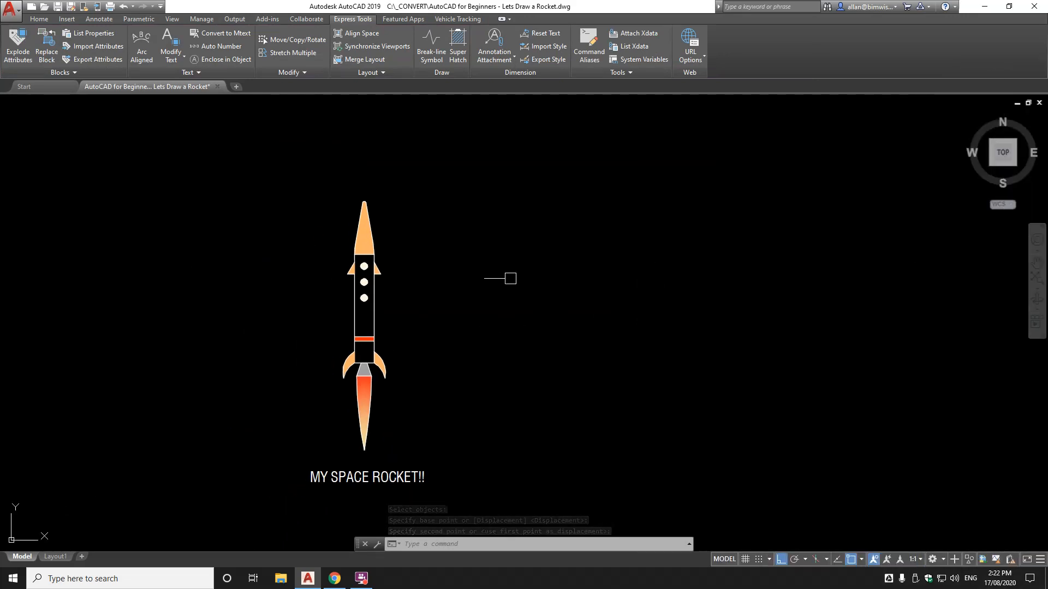
pyautogui.press('Escape')
pyautogui.press('Escape')
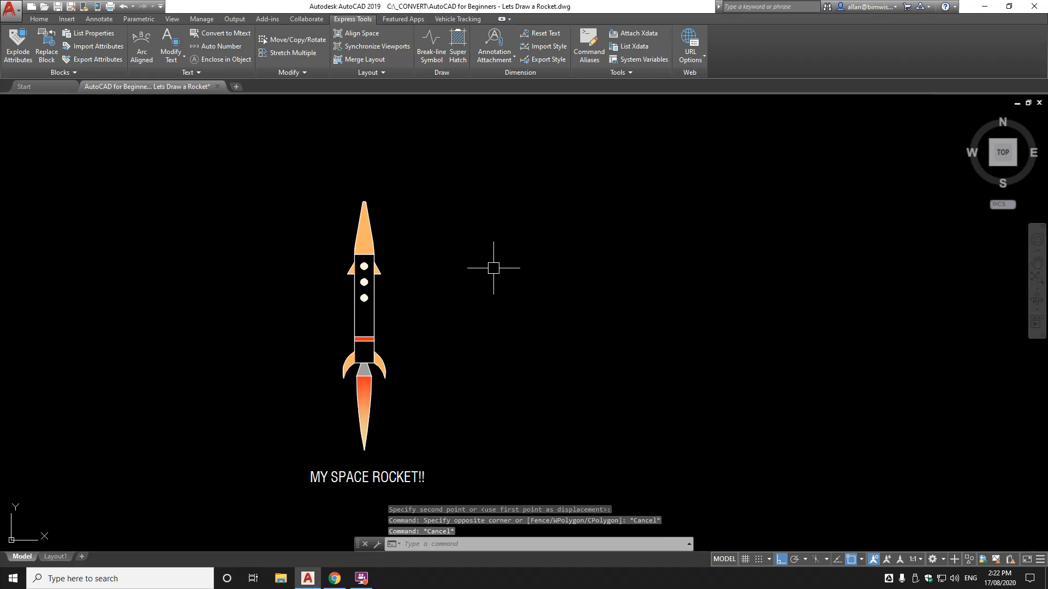
pyautogui.write('PLOT')
pyautogui.press('Return')
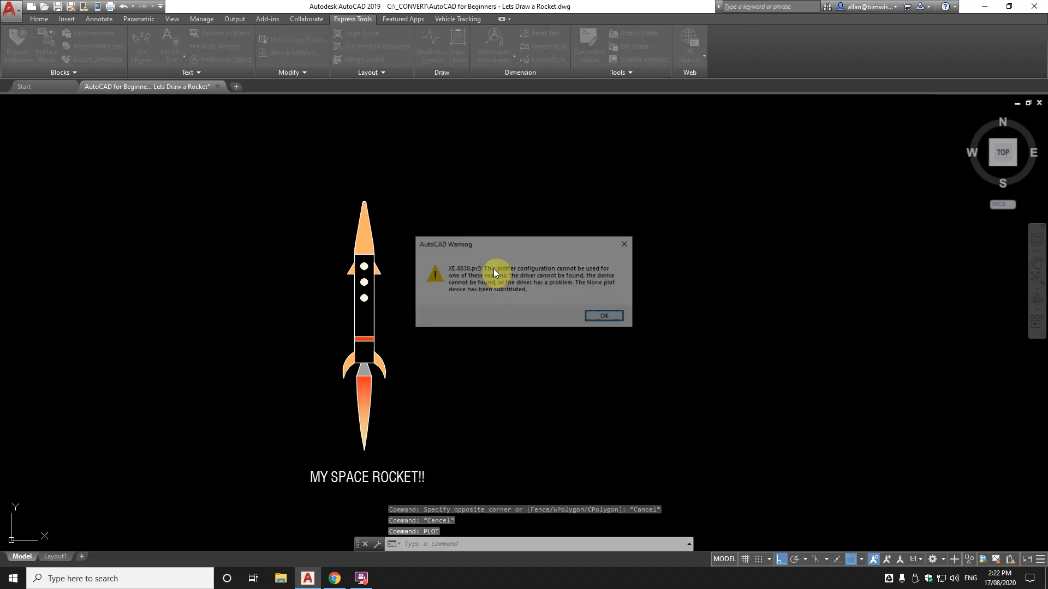
# Dismiss the plotter warning and choose the DWG To PDF.pc3 plotter
pyautogui.click(598, 316)
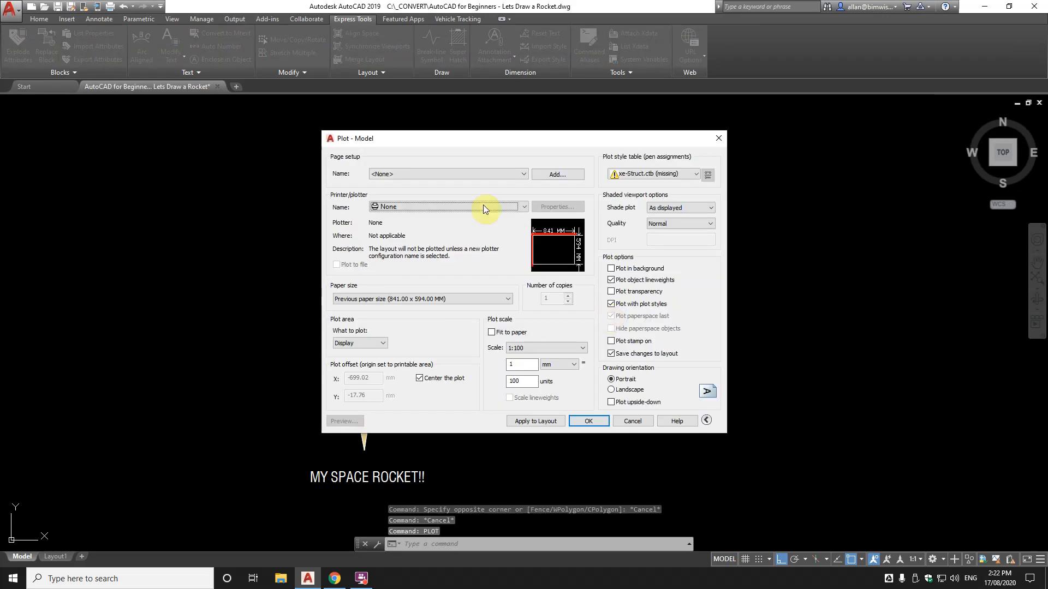
pyautogui.click(467, 175)
pyautogui.click(434, 205)
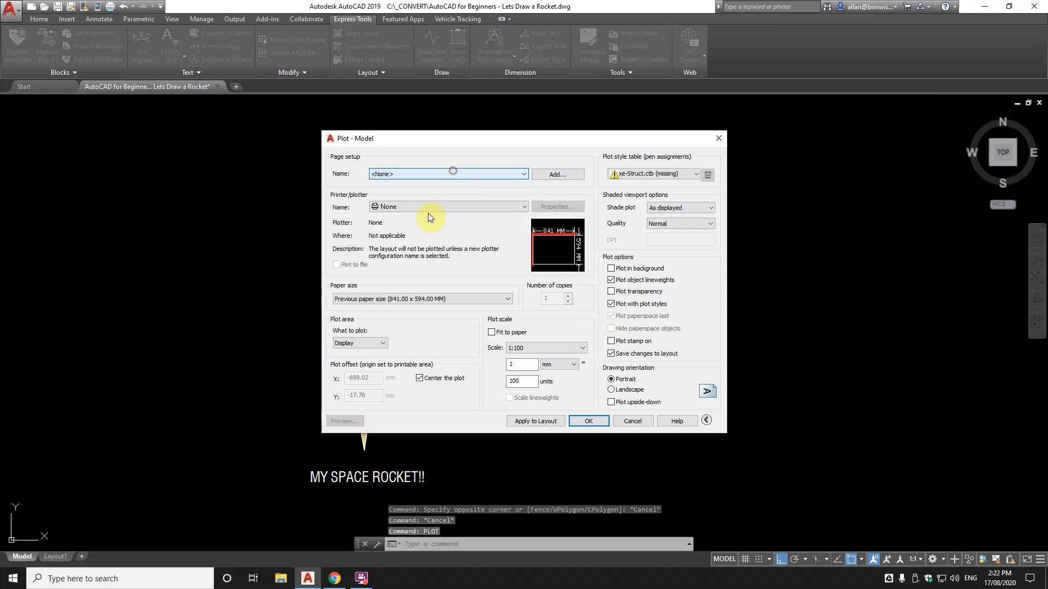
pyautogui.click(436, 207)
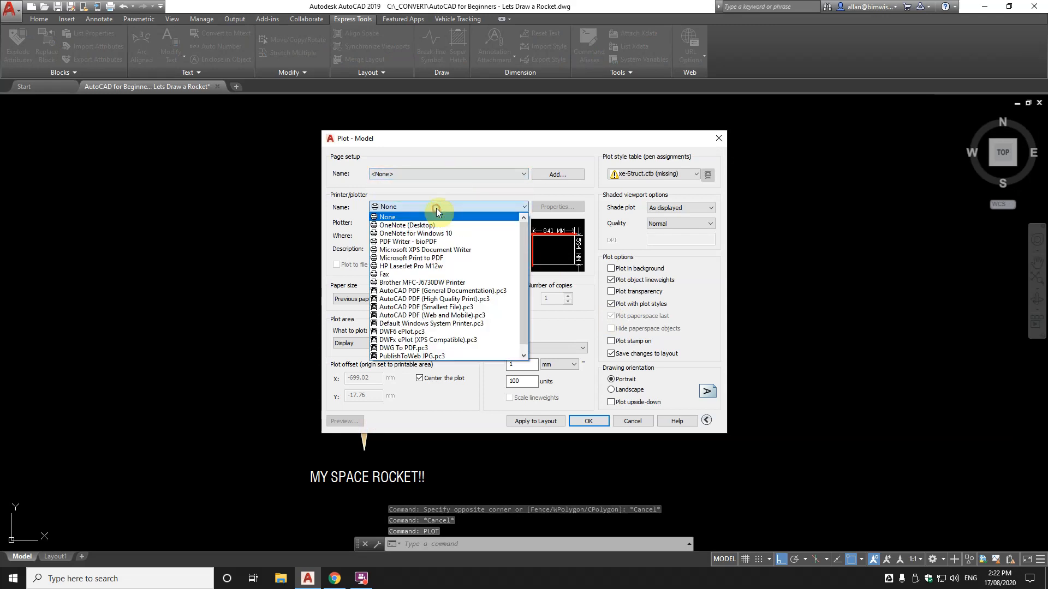
pyautogui.click(661, 174)
pyautogui.click(657, 171)
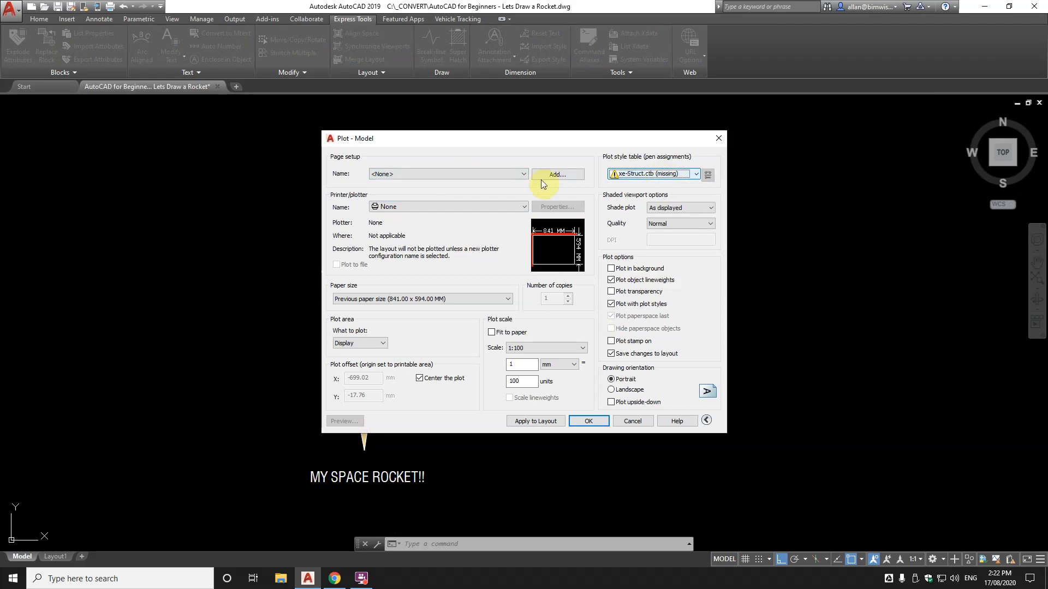
pyautogui.click(467, 172)
pyautogui.click(441, 266)
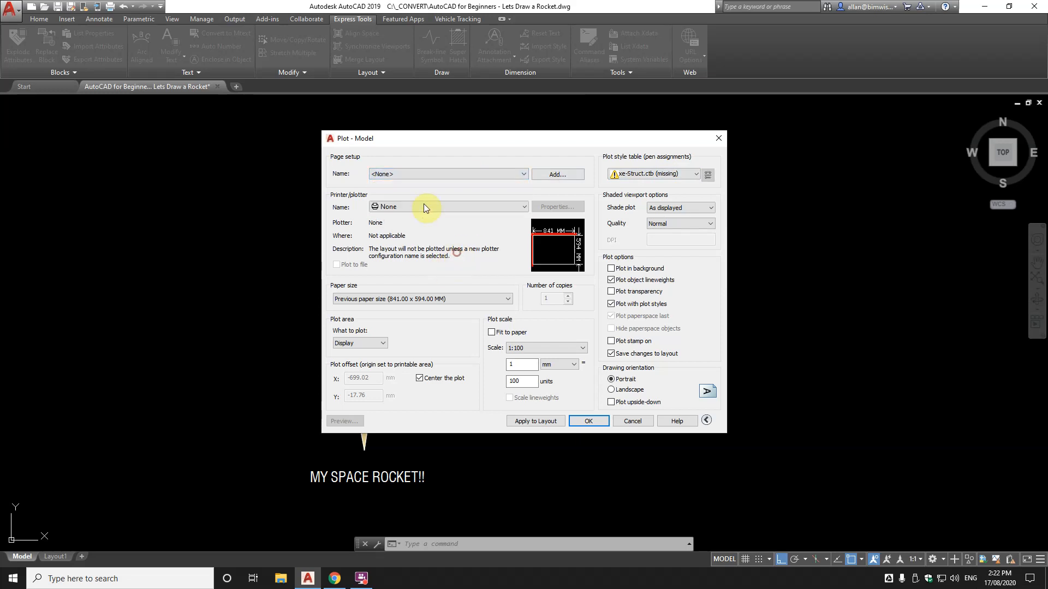
pyautogui.click(418, 206)
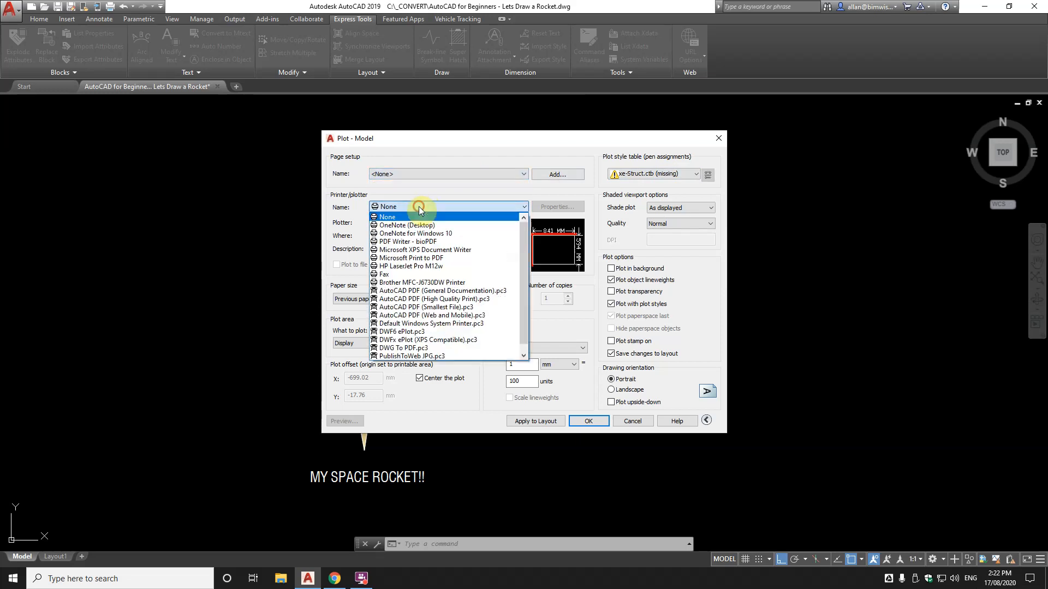
pyautogui.click(403, 348)
# Use ISO full bleed A4 paper, plot Extents with Fit to paper, and preview
pyautogui.click(435, 298)
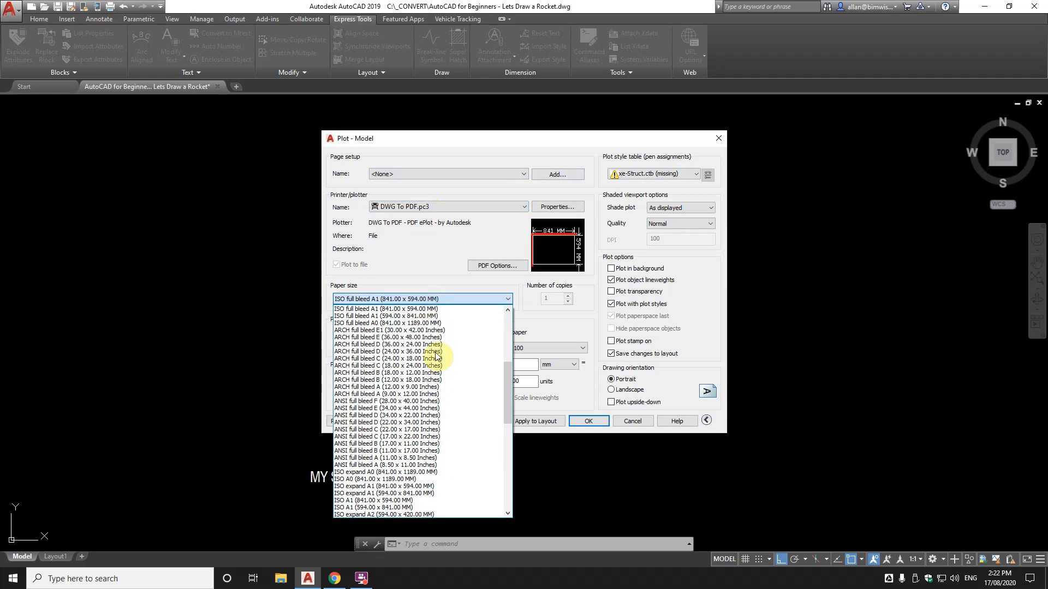
pyautogui.moveTo(506, 388); pyautogui.dragTo(511, 339)
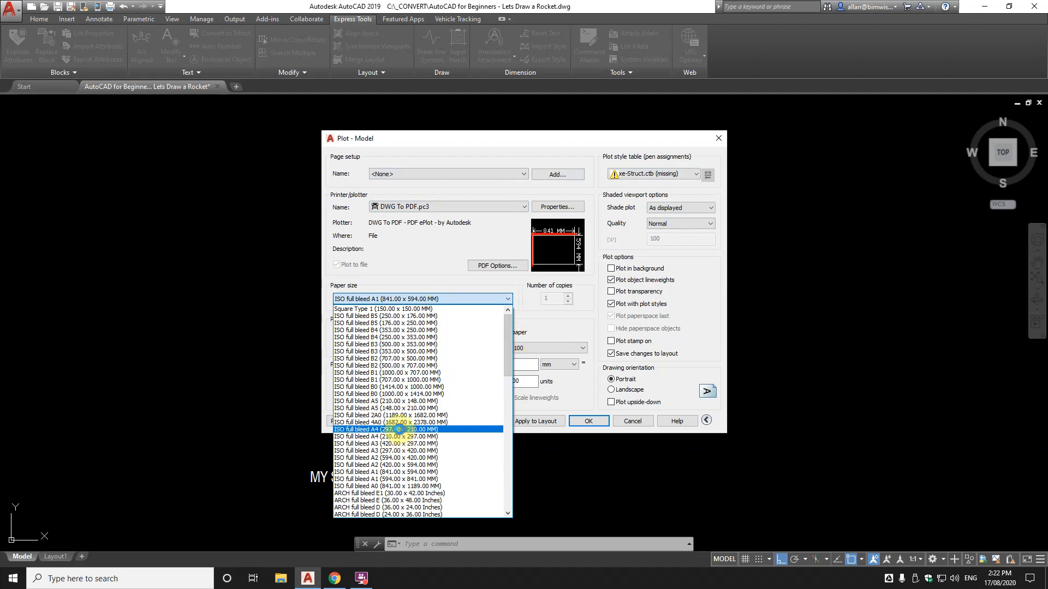
pyautogui.click(401, 430)
pyautogui.click(376, 344)
pyautogui.click(352, 364)
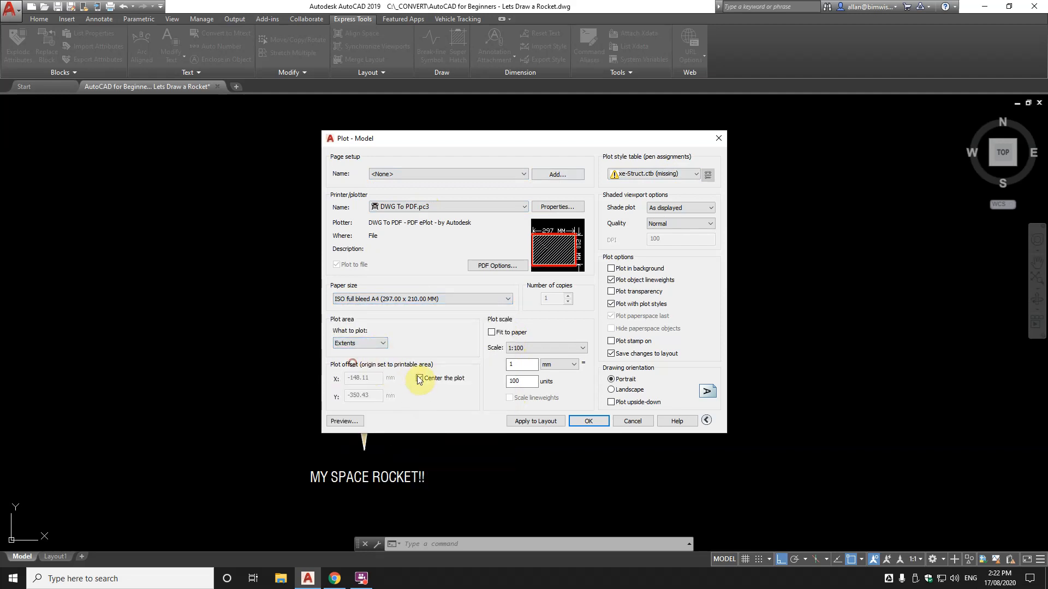
pyautogui.click(492, 333)
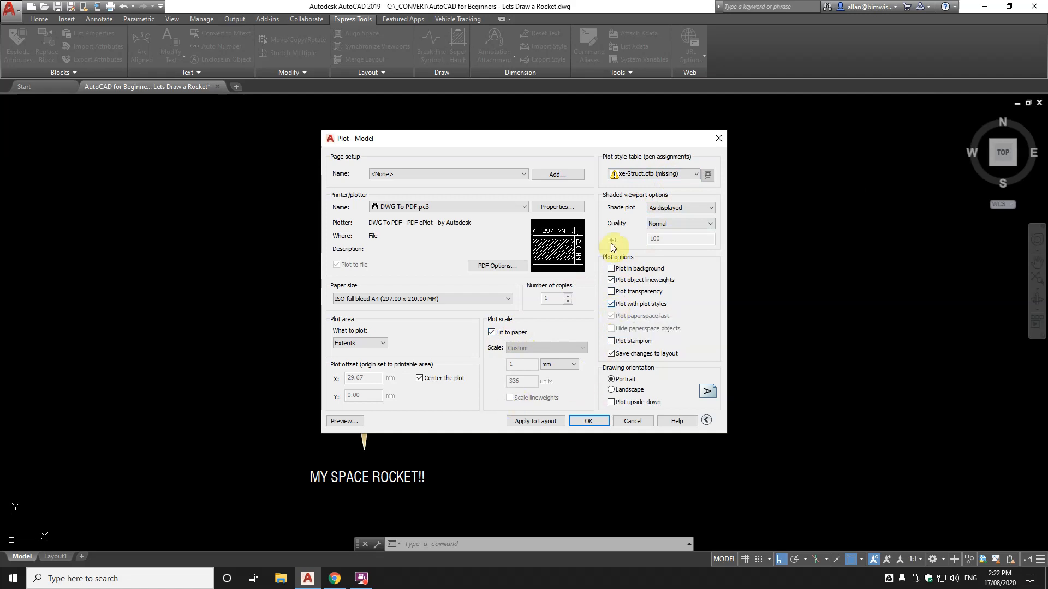
pyautogui.click(357, 421)
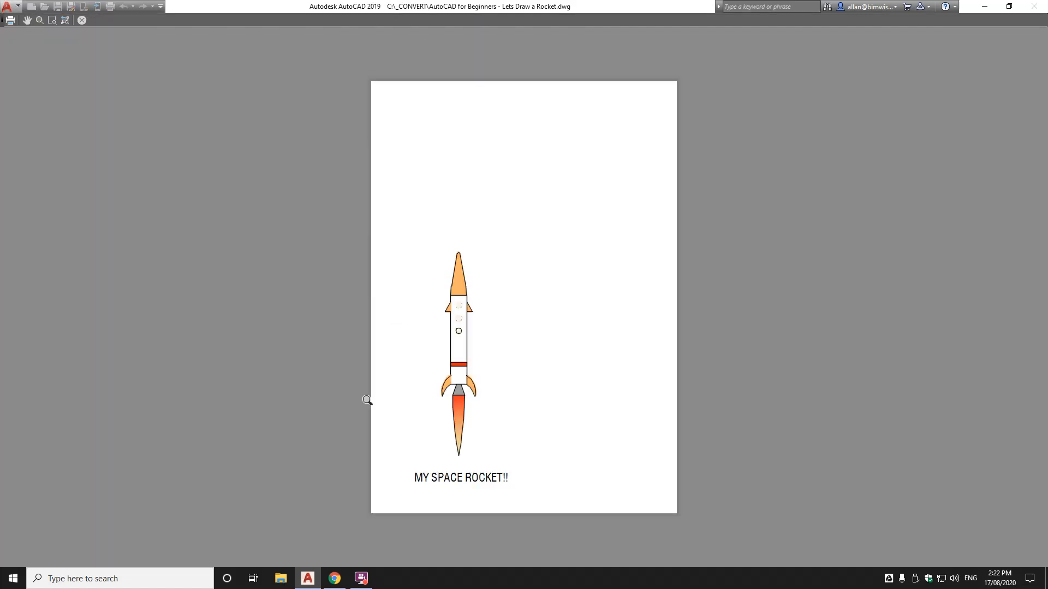
# Zoom around the rocket's plot preview, then close it back to Plot - Model
pyautogui.scroll(5, 458, 352)
pyautogui.scroll(-4, 471, 324)
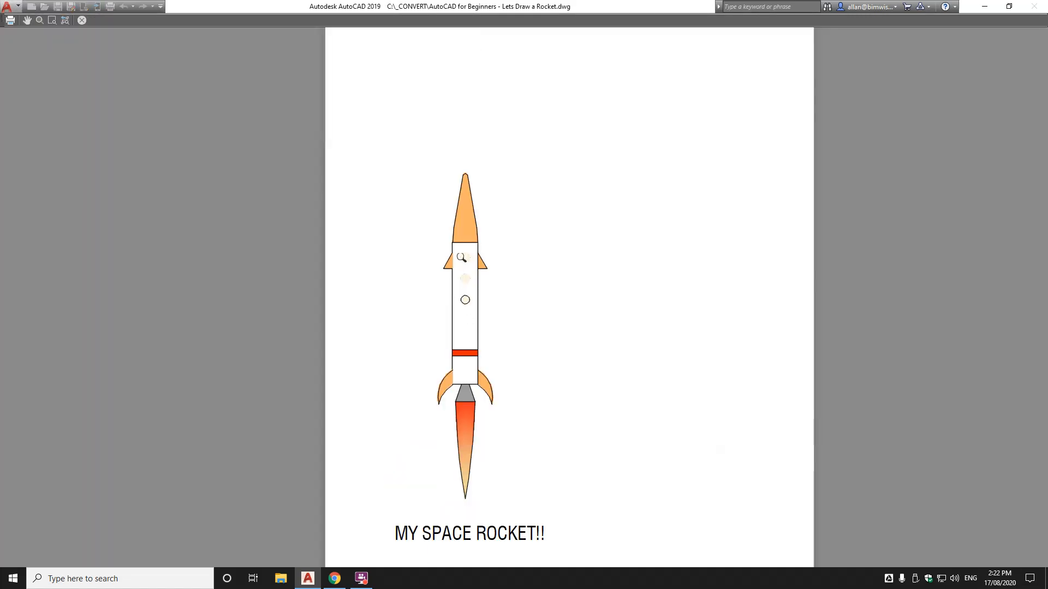
pyautogui.scroll(4, 468, 250)
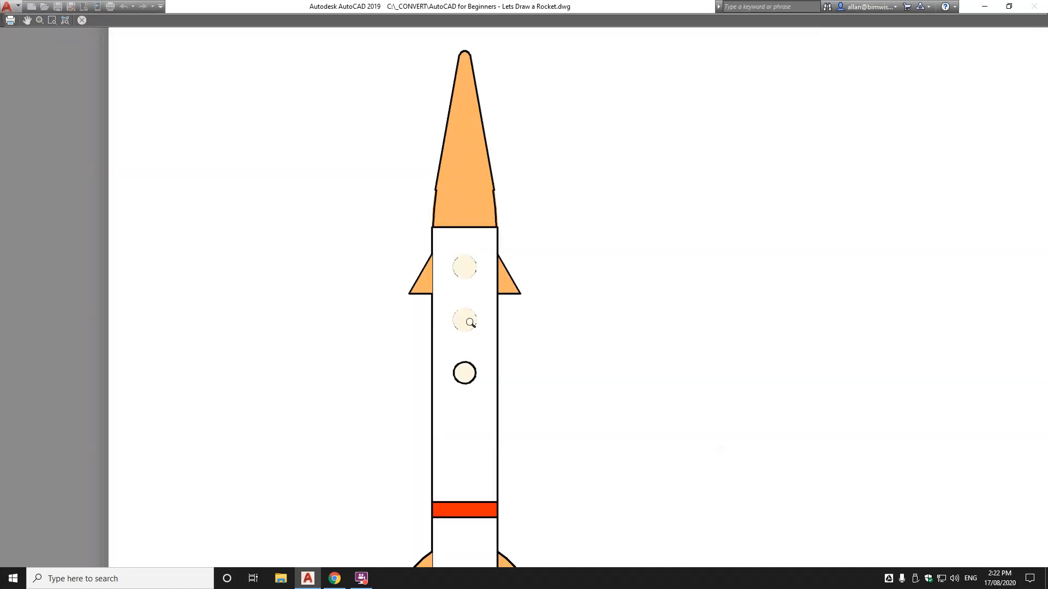
pyautogui.scroll(-5, 471, 322)
pyautogui.scroll(4, 471, 368)
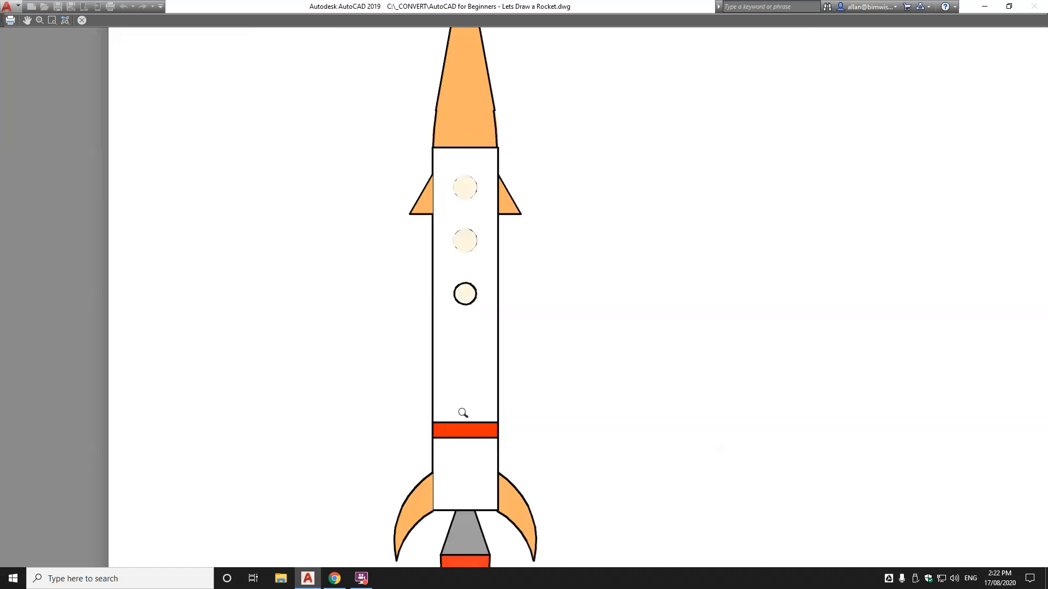
pyautogui.scroll(-4, 463, 412)
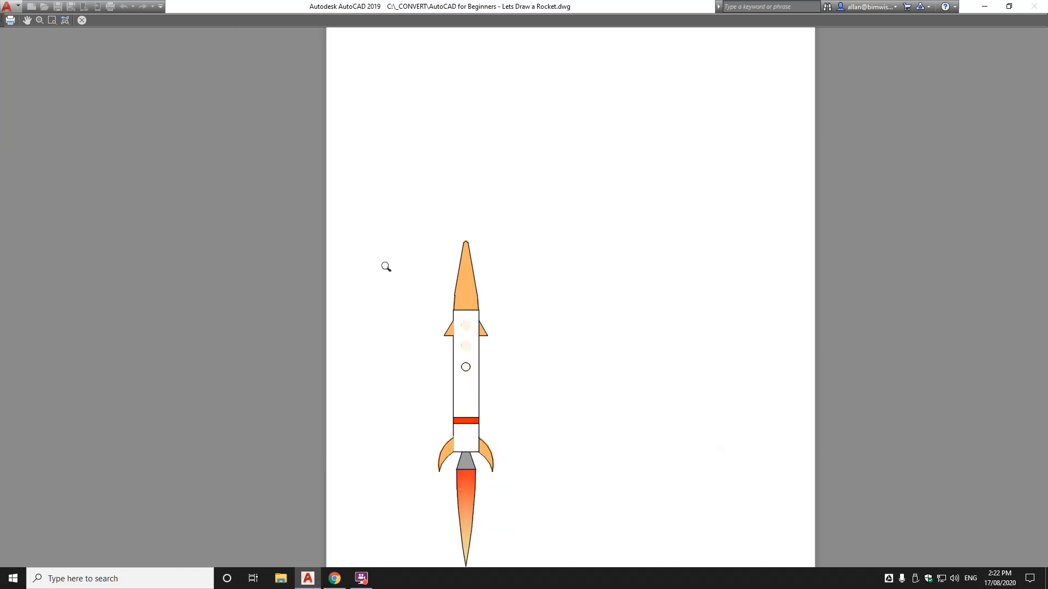
pyautogui.click(83, 21)
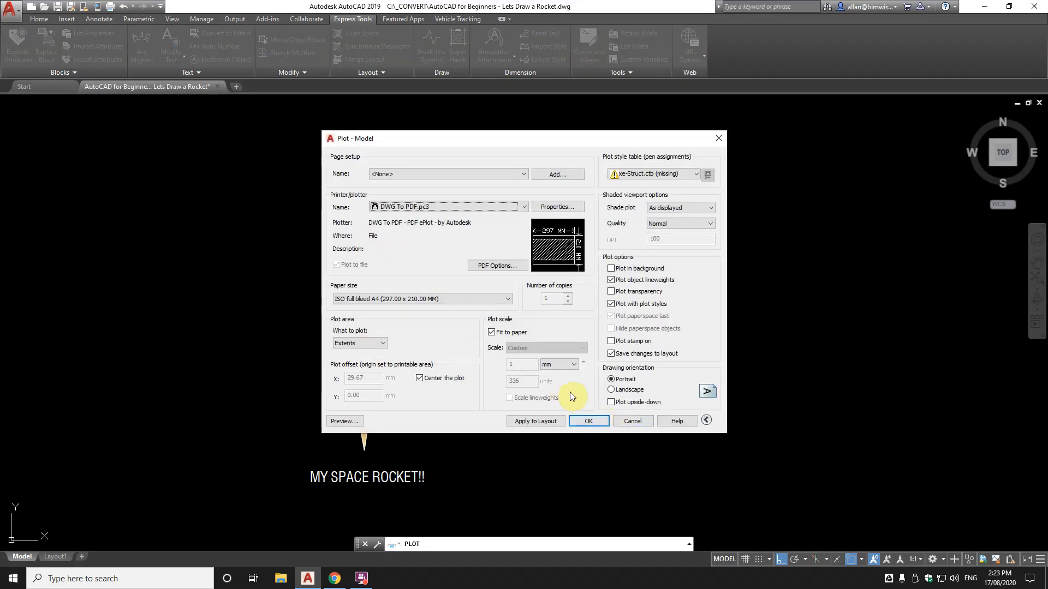
# Cancel plotting and run DRAWORDER on the porthole, fin, nose cone and red band fills
pyautogui.click(634, 425)
pyautogui.write('DRAWORDE')
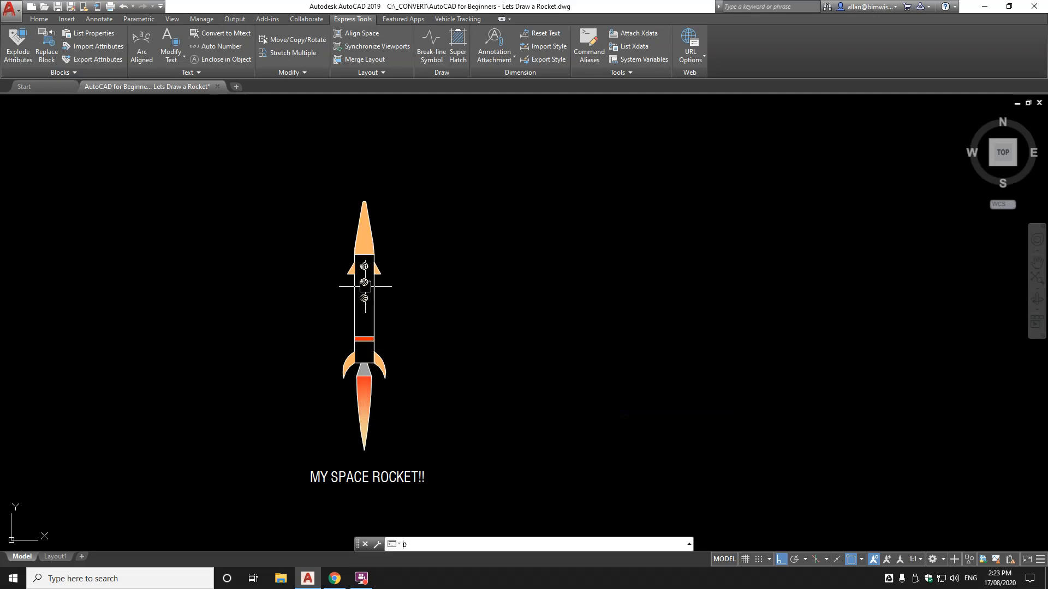
pyautogui.press('Return')
pyautogui.scroll(10, 362, 284)
pyautogui.click(376, 260)
pyautogui.click(492, 309)
pyautogui.scroll(-4, 415, 186)
pyautogui.click(407, 161)
pyautogui.scroll(-4, 406, 142)
pyautogui.scroll(4, 403, 293)
pyautogui.click(403, 293)
# Add the fin, nozzle and flame fills, send all to the back, and restart plotting
pyautogui.click(357, 382)
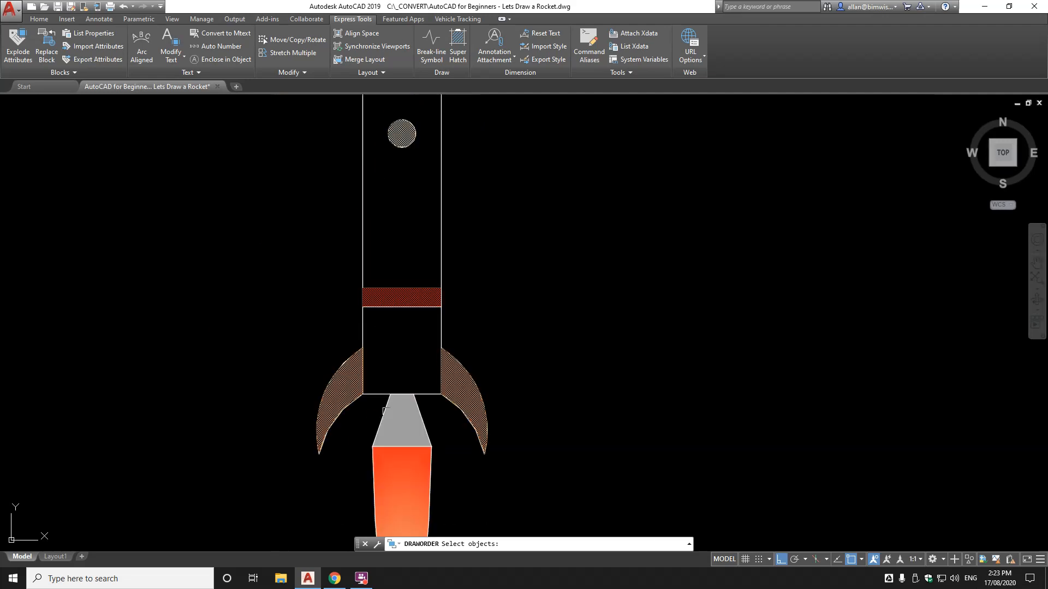
pyautogui.click(409, 429)
pyautogui.click(407, 480)
pyautogui.scroll(-5, 499, 398)
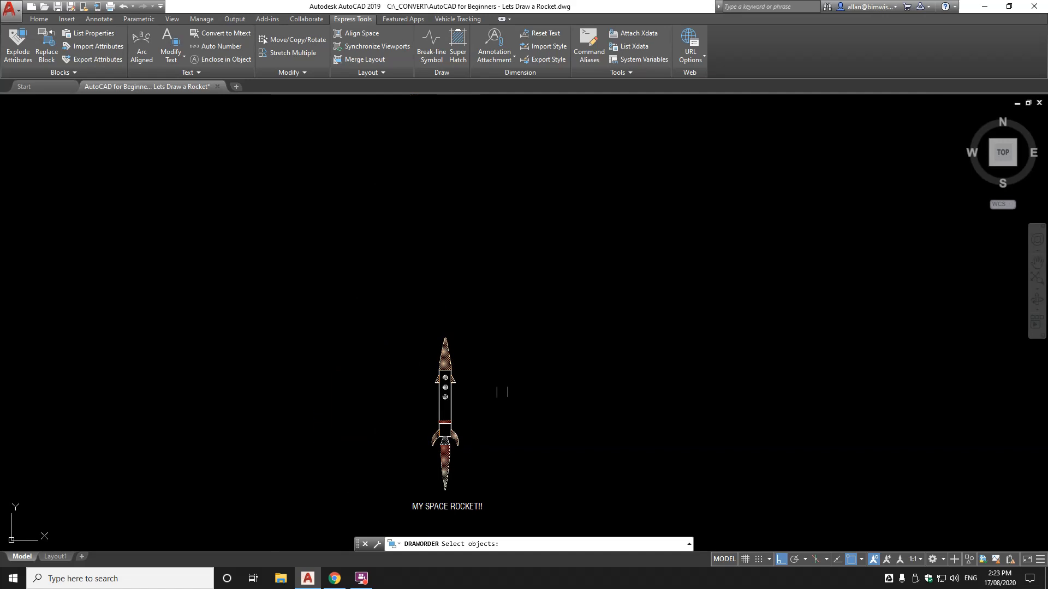
pyautogui.press('Return')
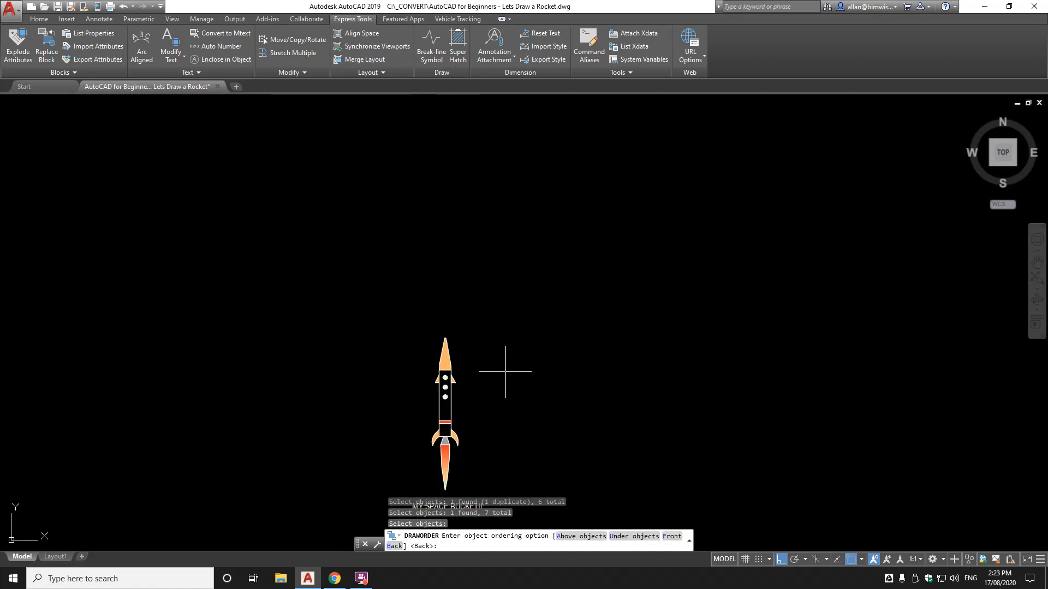
pyautogui.write('B')
pyautogui.press('Return')
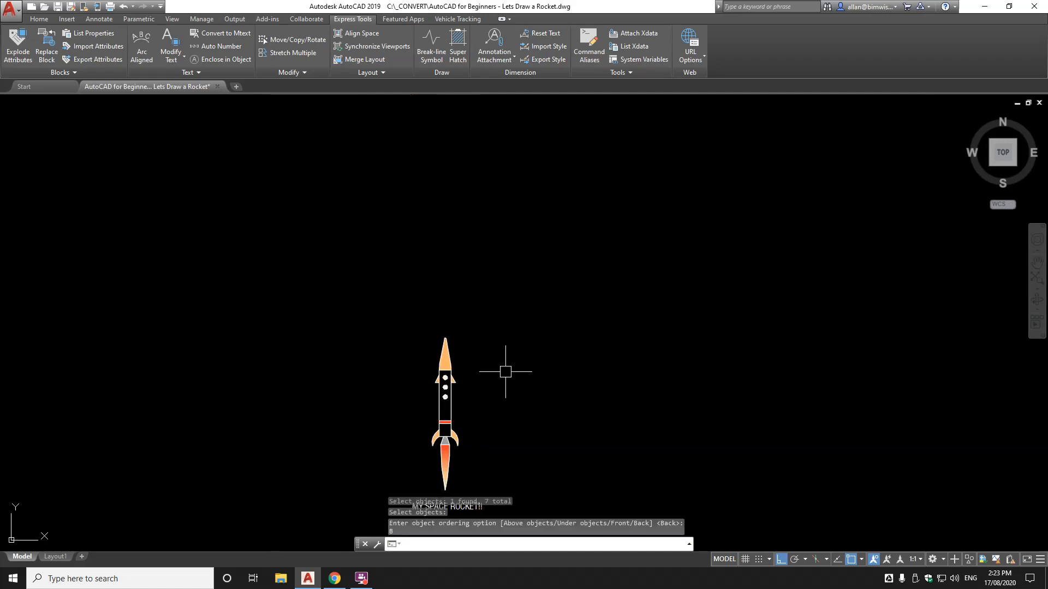
pyautogui.press('Return')
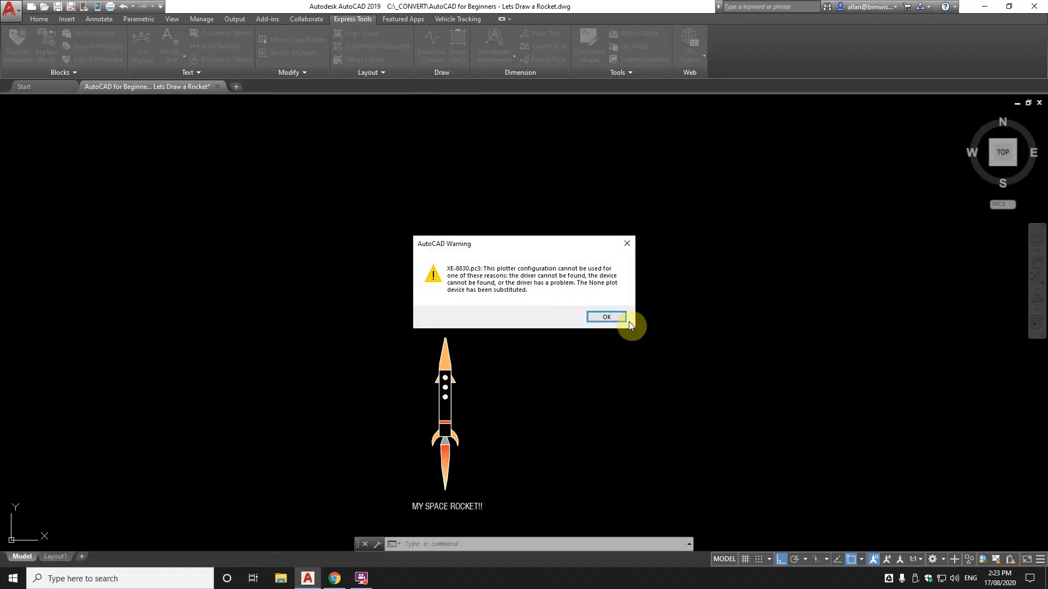
# Dismiss the warning, reuse the <Previous plot> page setup, and check the preview
pyautogui.click(606, 317)
pyautogui.click(438, 174)
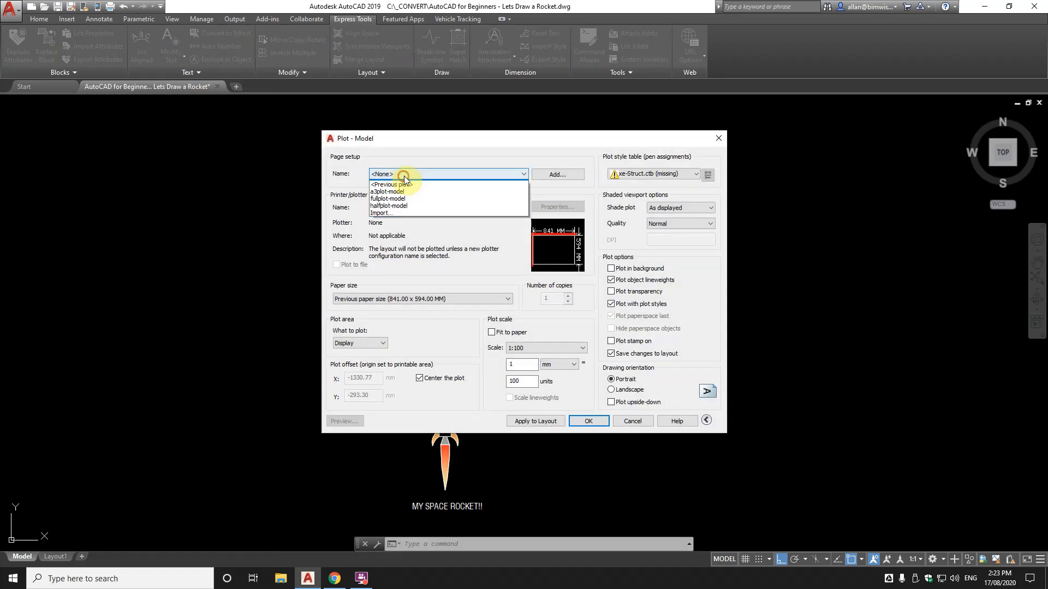
pyautogui.click(398, 196)
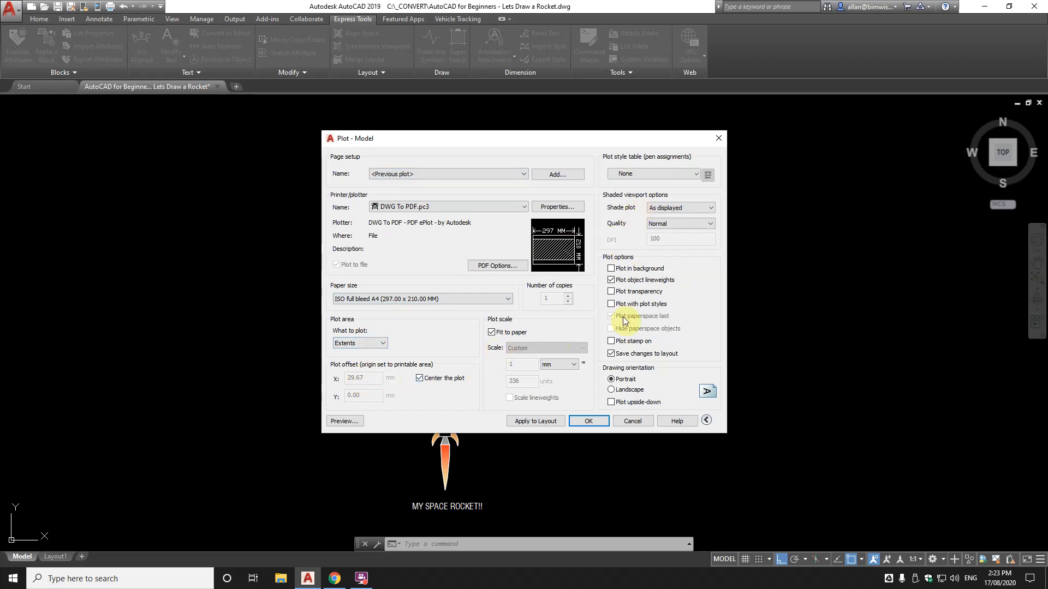
pyautogui.click(352, 422)
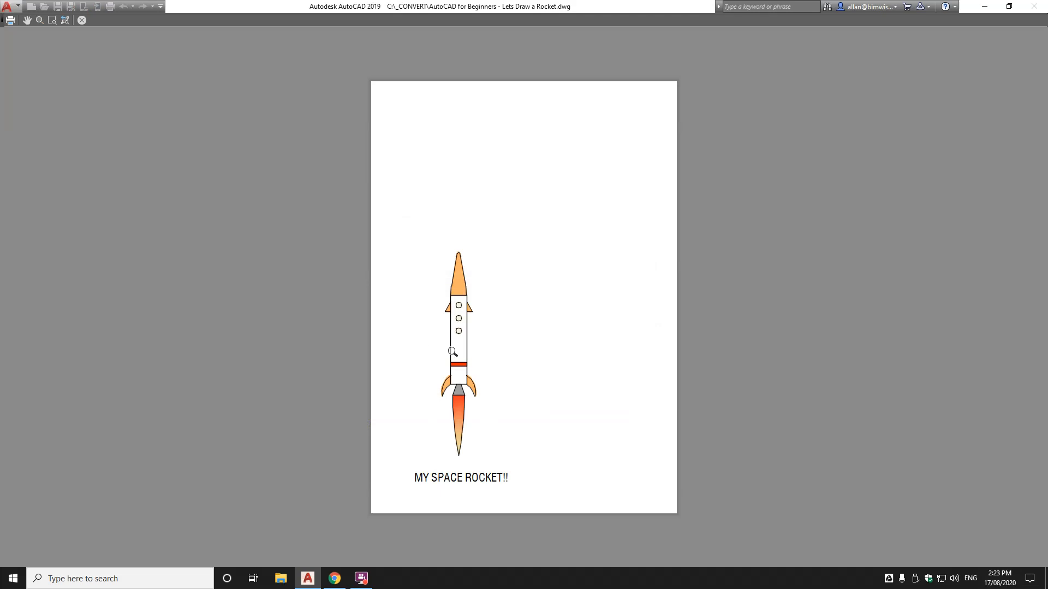
pyautogui.rightClick(453, 340)
pyautogui.click(469, 347)
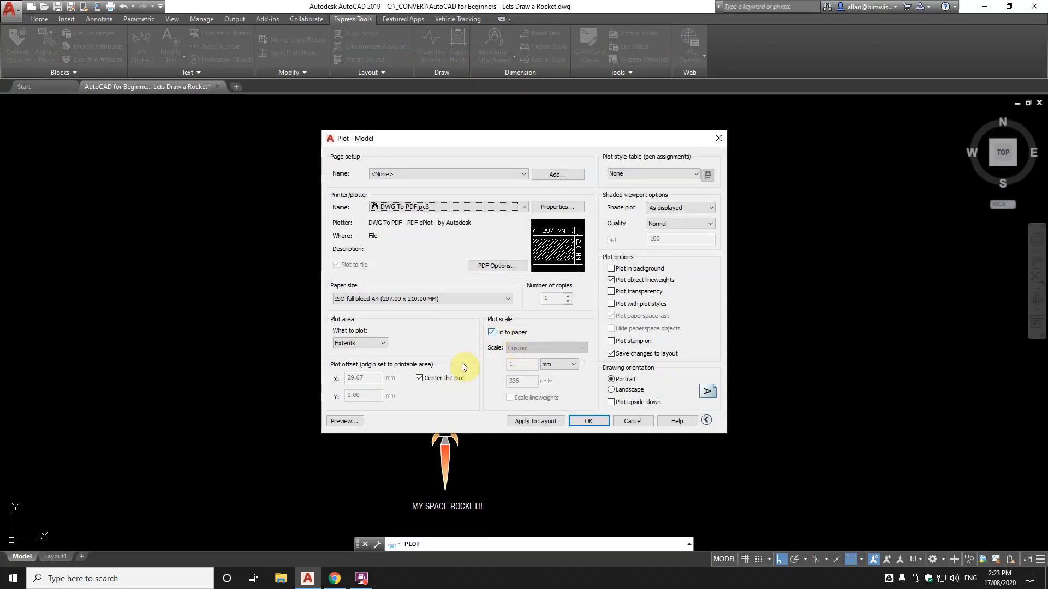
# Set the plot area to a window around the rocket and title, preview, and plot
pyautogui.click(372, 343)
pyautogui.click(355, 376)
pyautogui.click(430, 344)
pyautogui.click(404, 335)
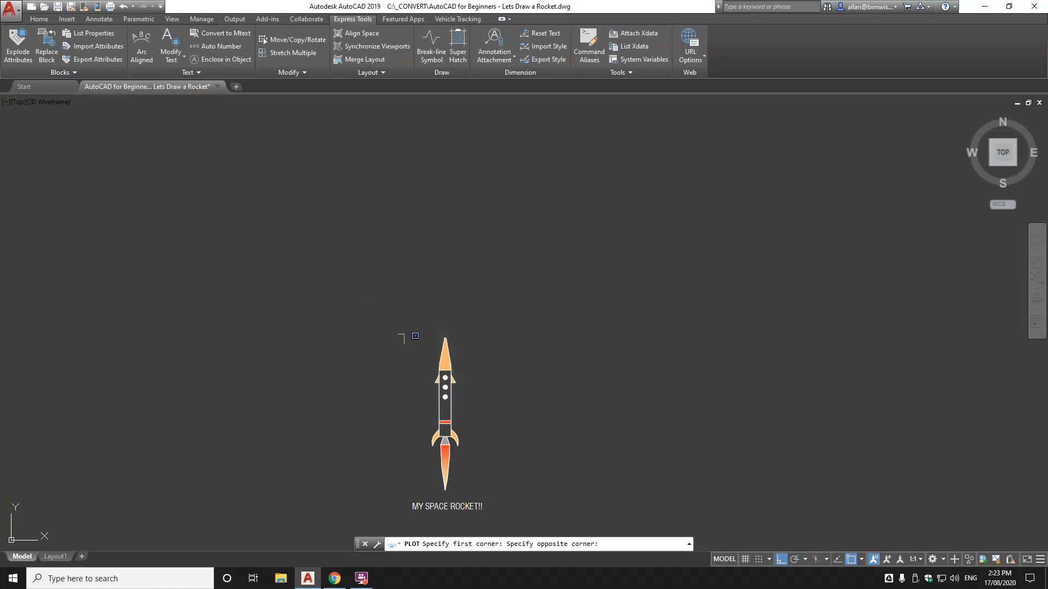
pyautogui.click(501, 534)
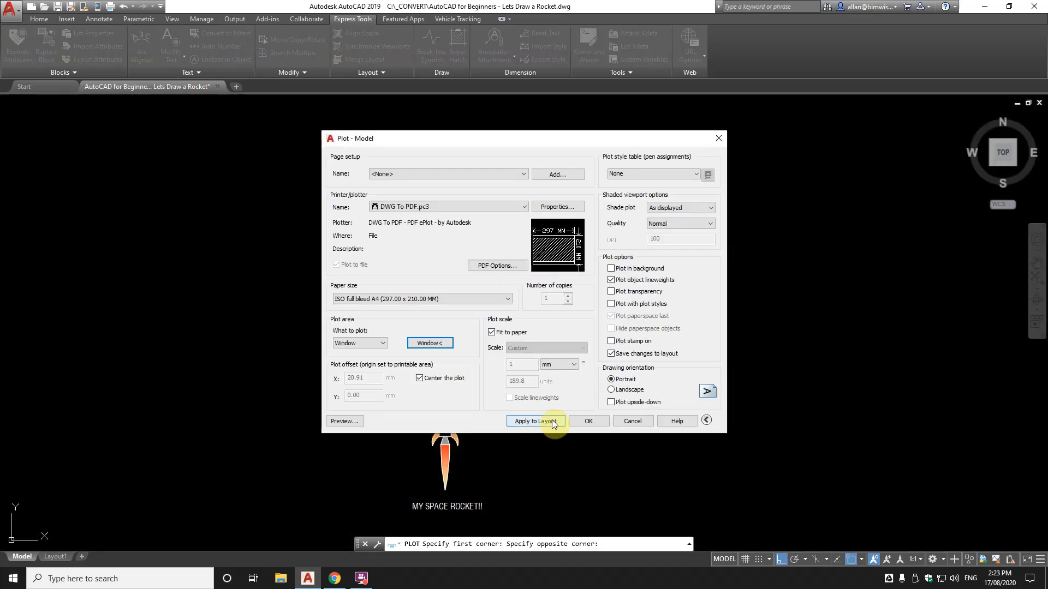
pyautogui.click(356, 421)
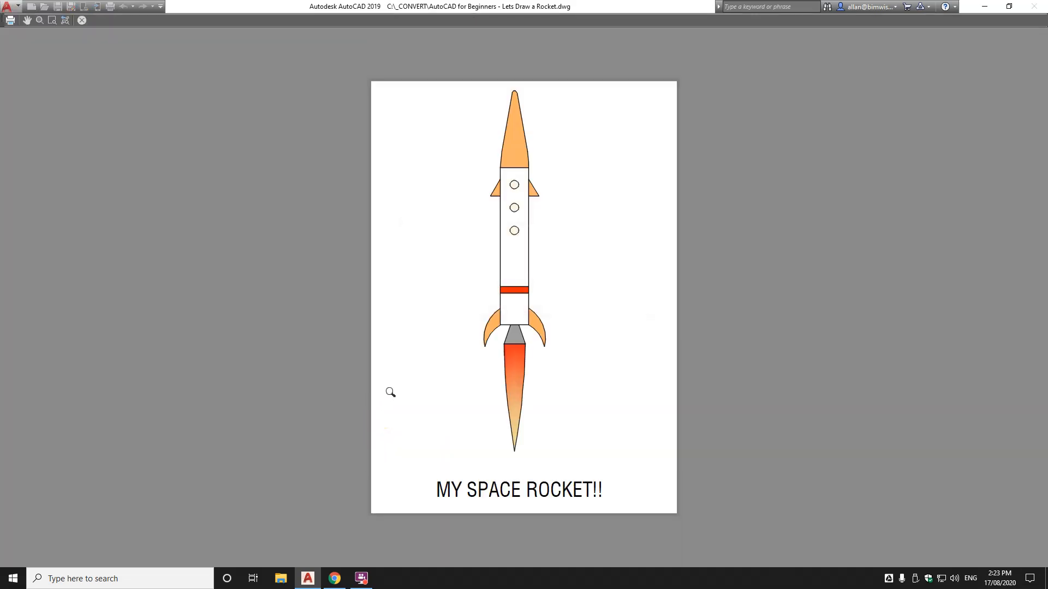
pyautogui.rightClick(430, 354)
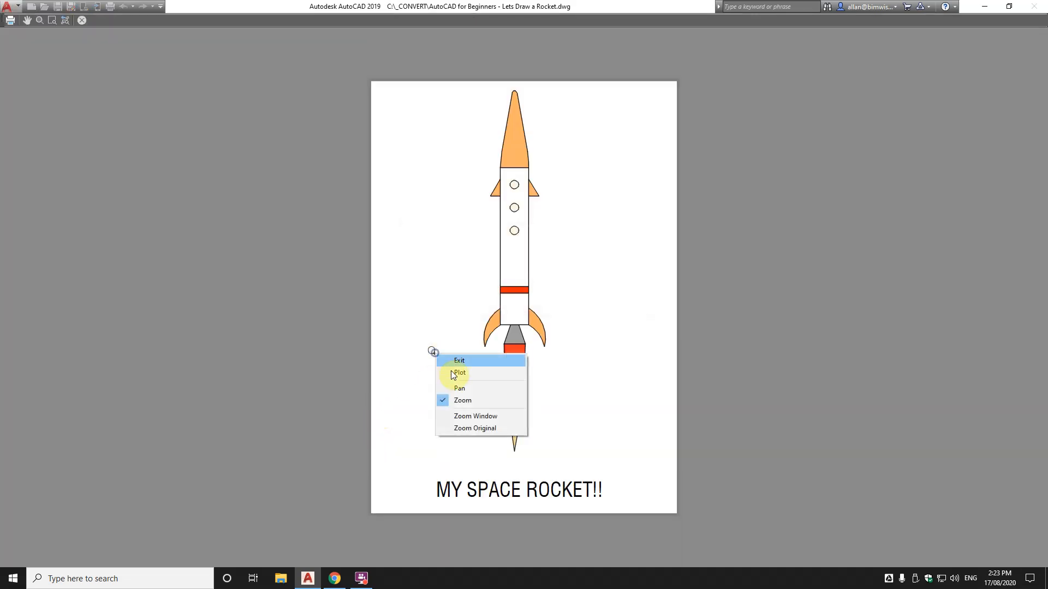
pyautogui.click(448, 369)
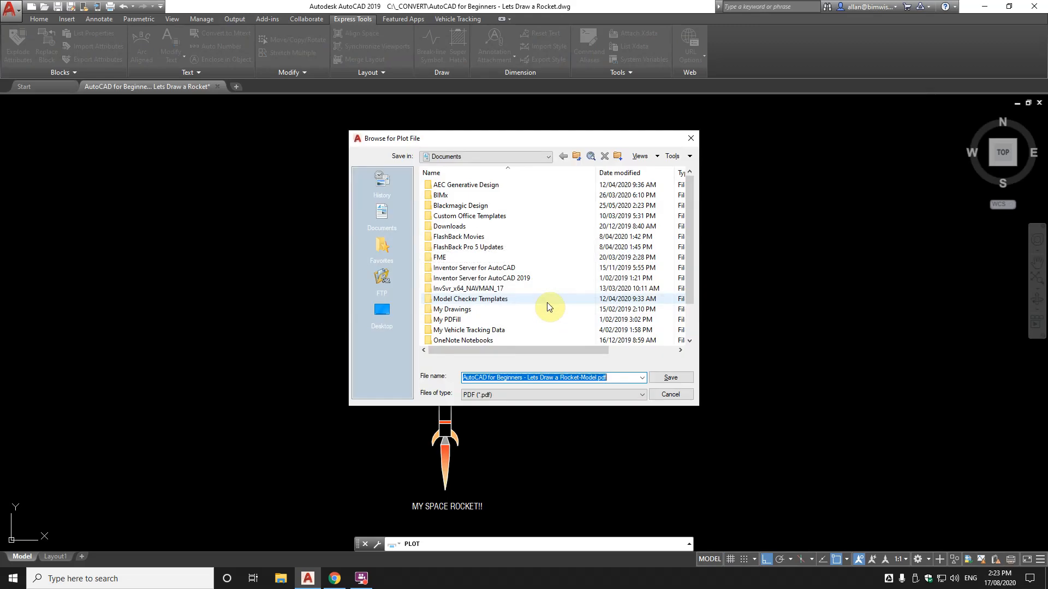
# Save 'AutoCAD for Beginners - Lets Draw a Rocket.pdf' in C:\_CONVERT and view the full page
pyautogui.click(502, 155)
pyautogui.click(468, 187)
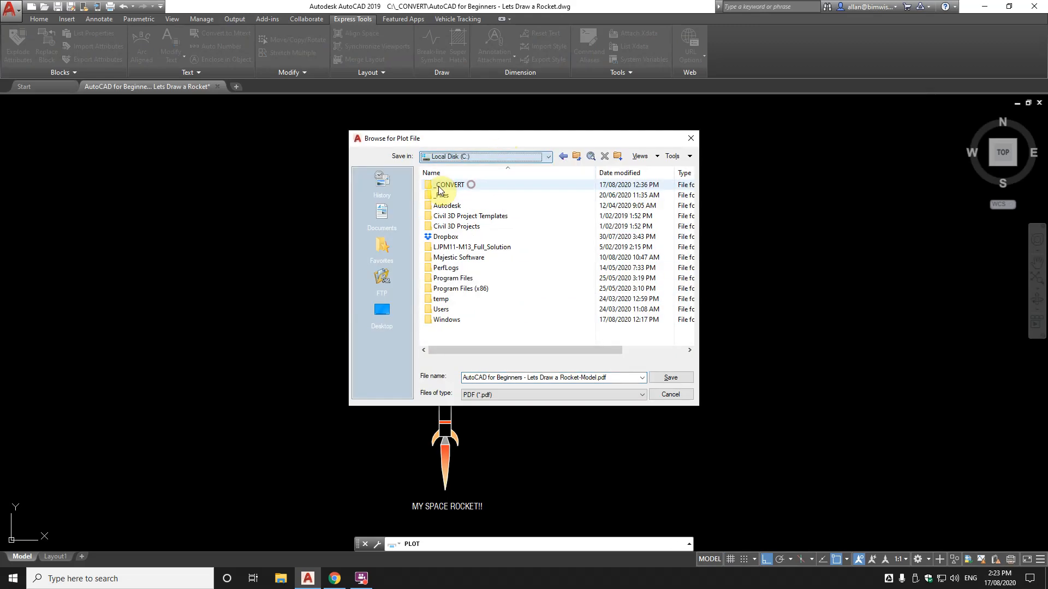
pyautogui.doubleClick(440, 185)
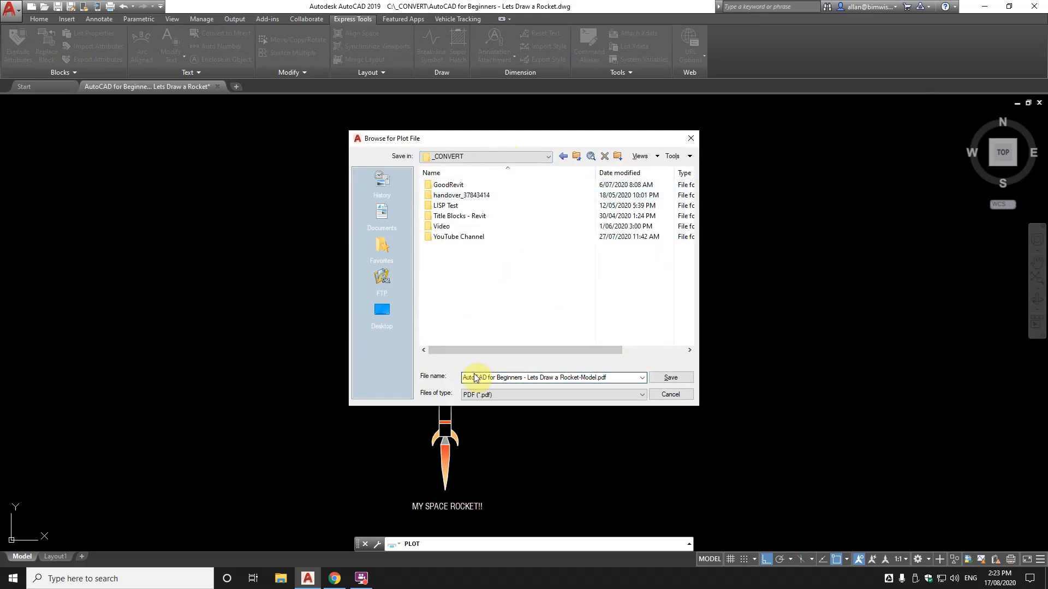
pyautogui.click(581, 380)
pyautogui.click(581, 381)
pyautogui.press('Delete')
pyautogui.press('Delete')
pyautogui.press('Delete')
pyautogui.press('Delete')
pyautogui.press('Delete')
pyautogui.press('Delete')
pyautogui.click(672, 377)
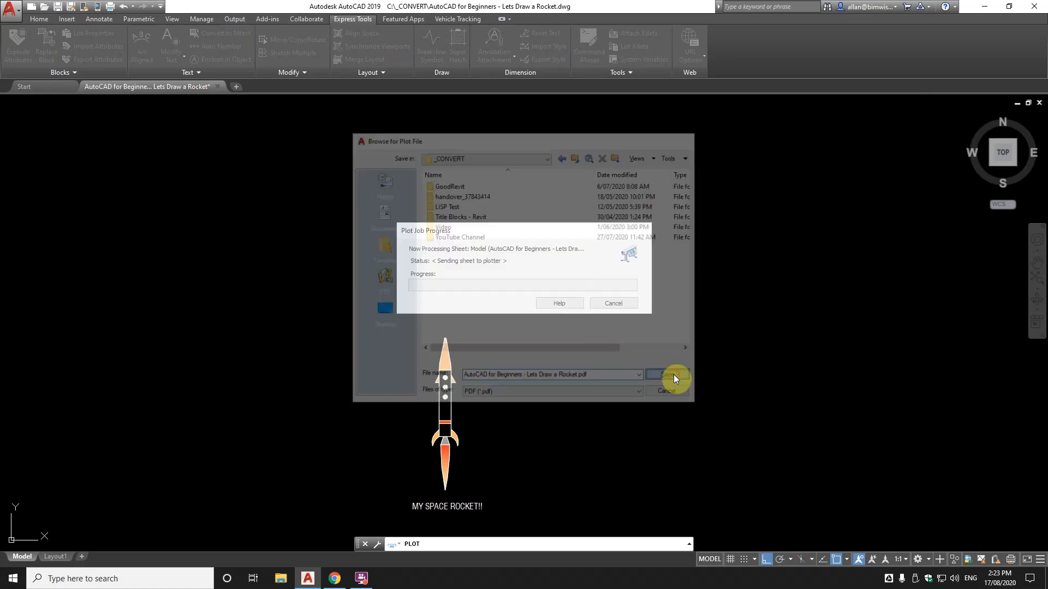
pyautogui.scroll(-1, 488, 421)
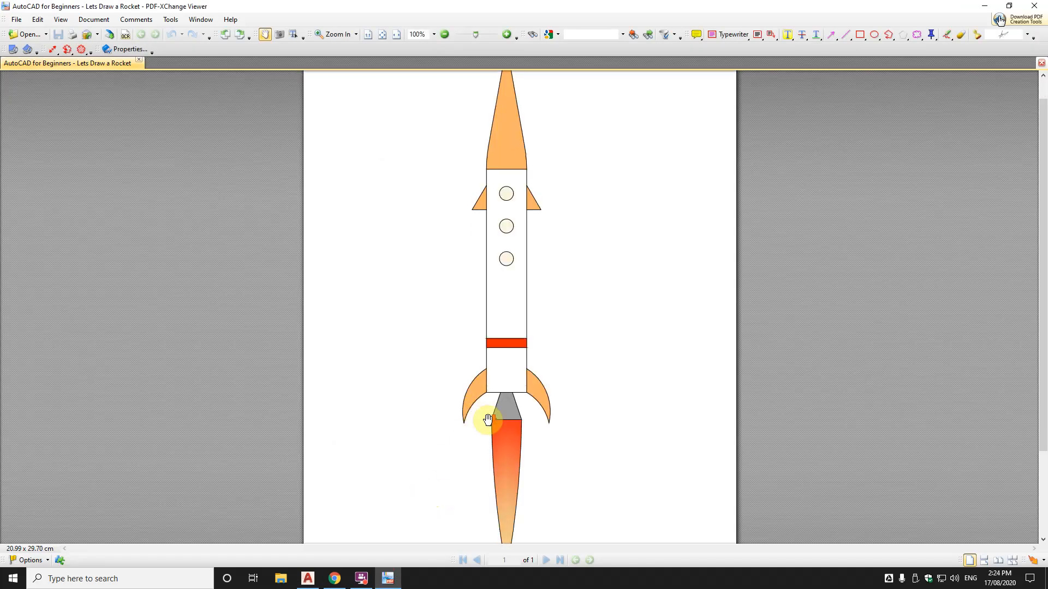
pyautogui.click(444, 35)
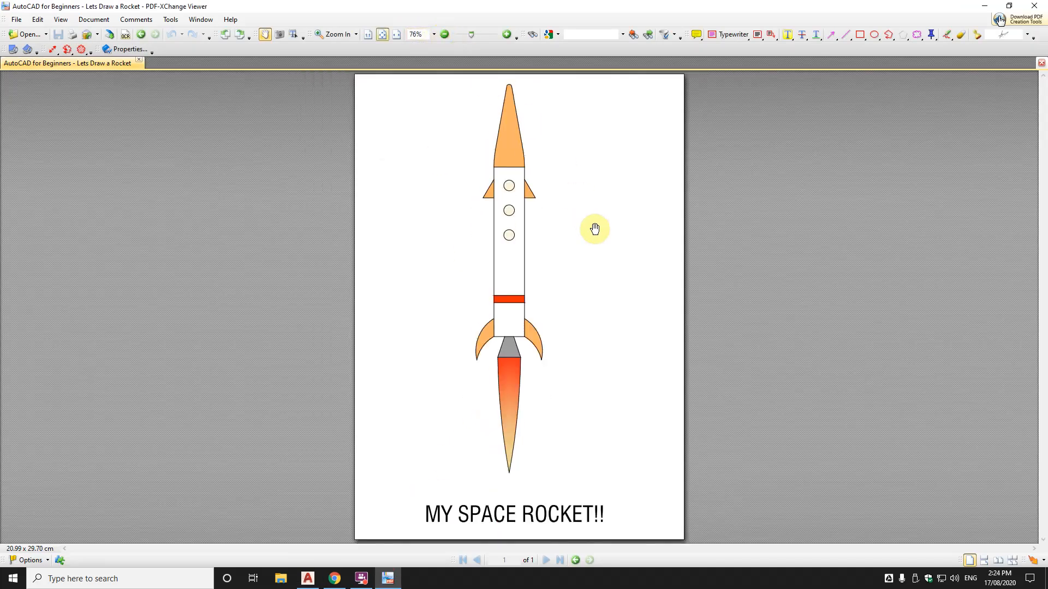